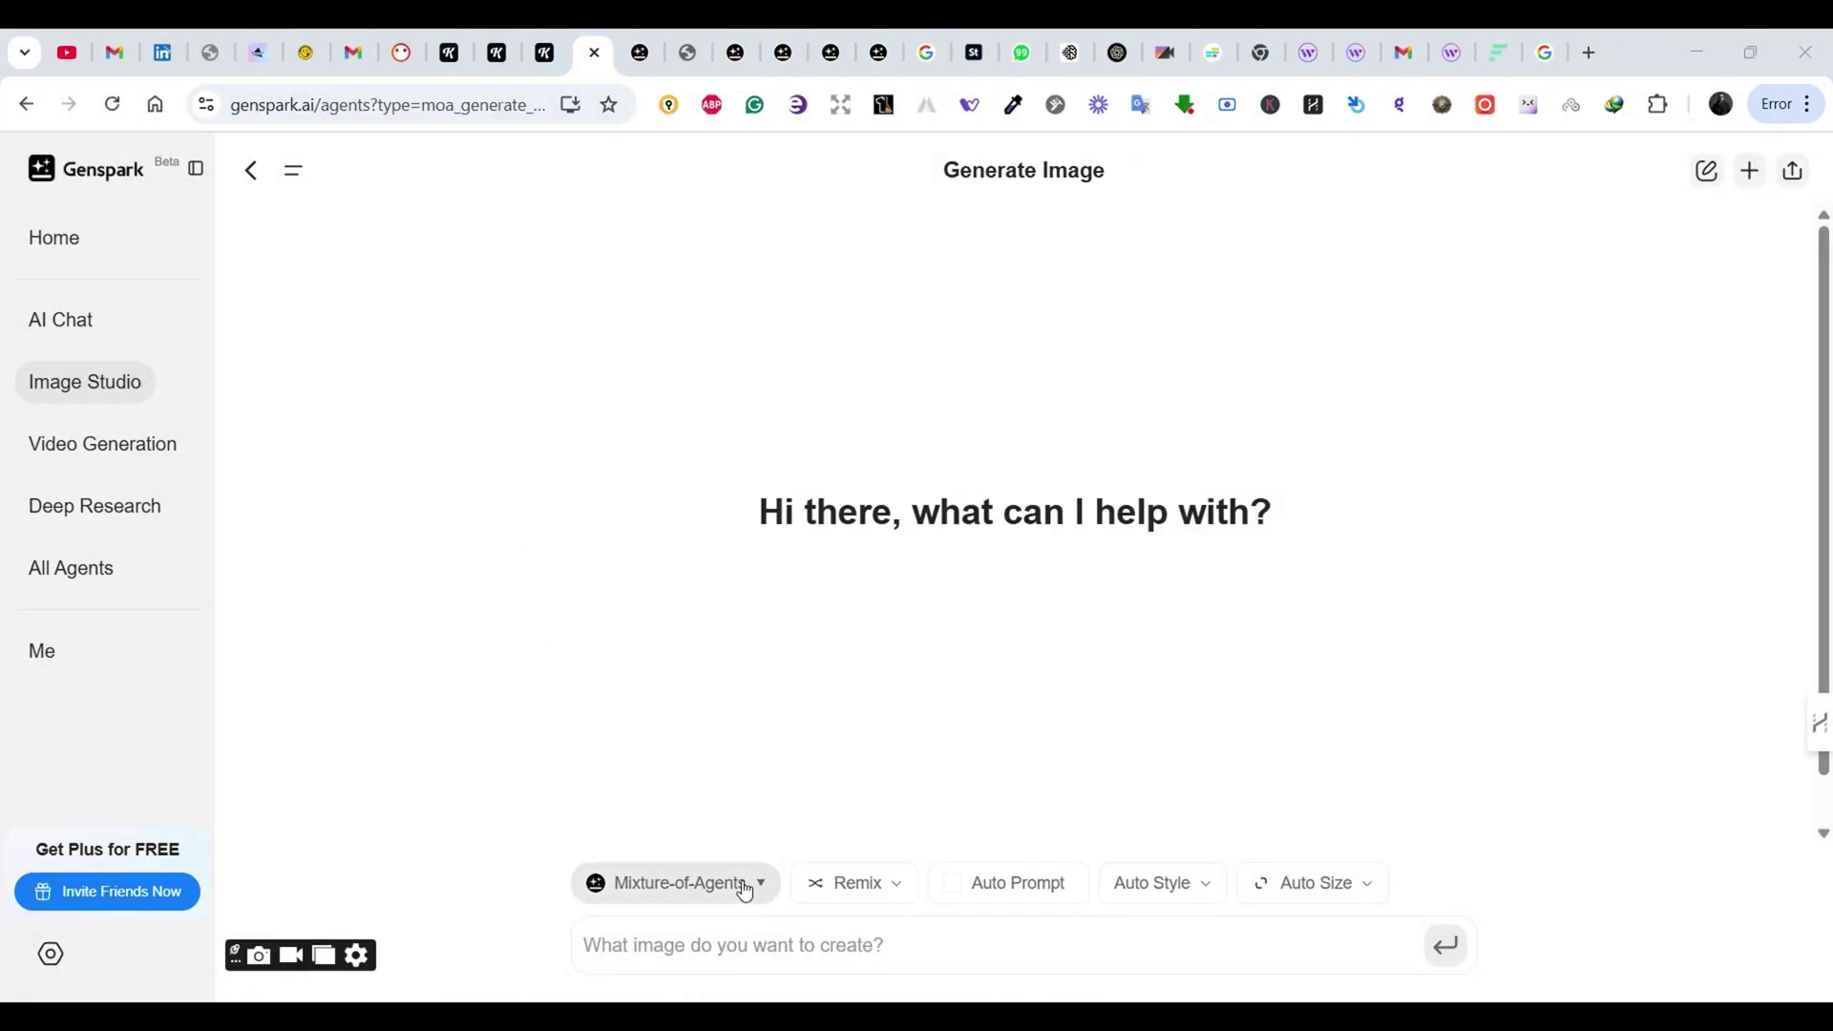
- Review the list of image generation models offered in the Image Studio
click(760, 891)
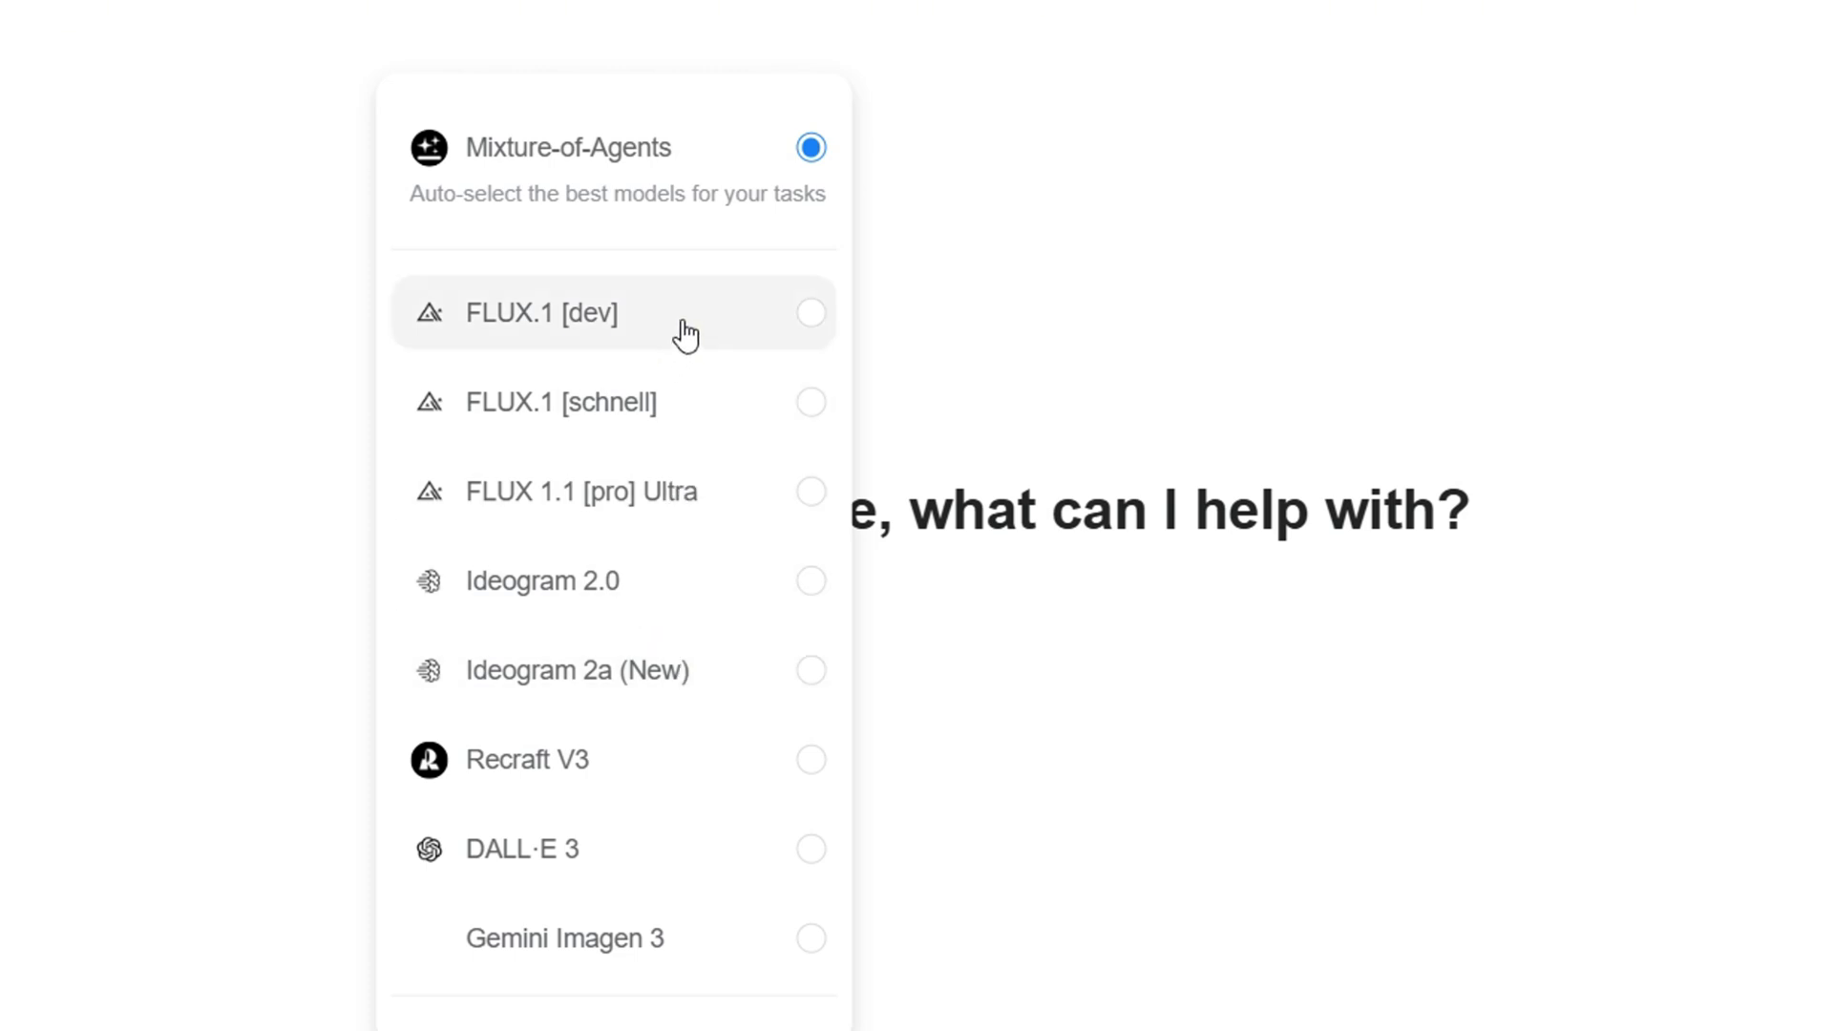
click(1007, 280)
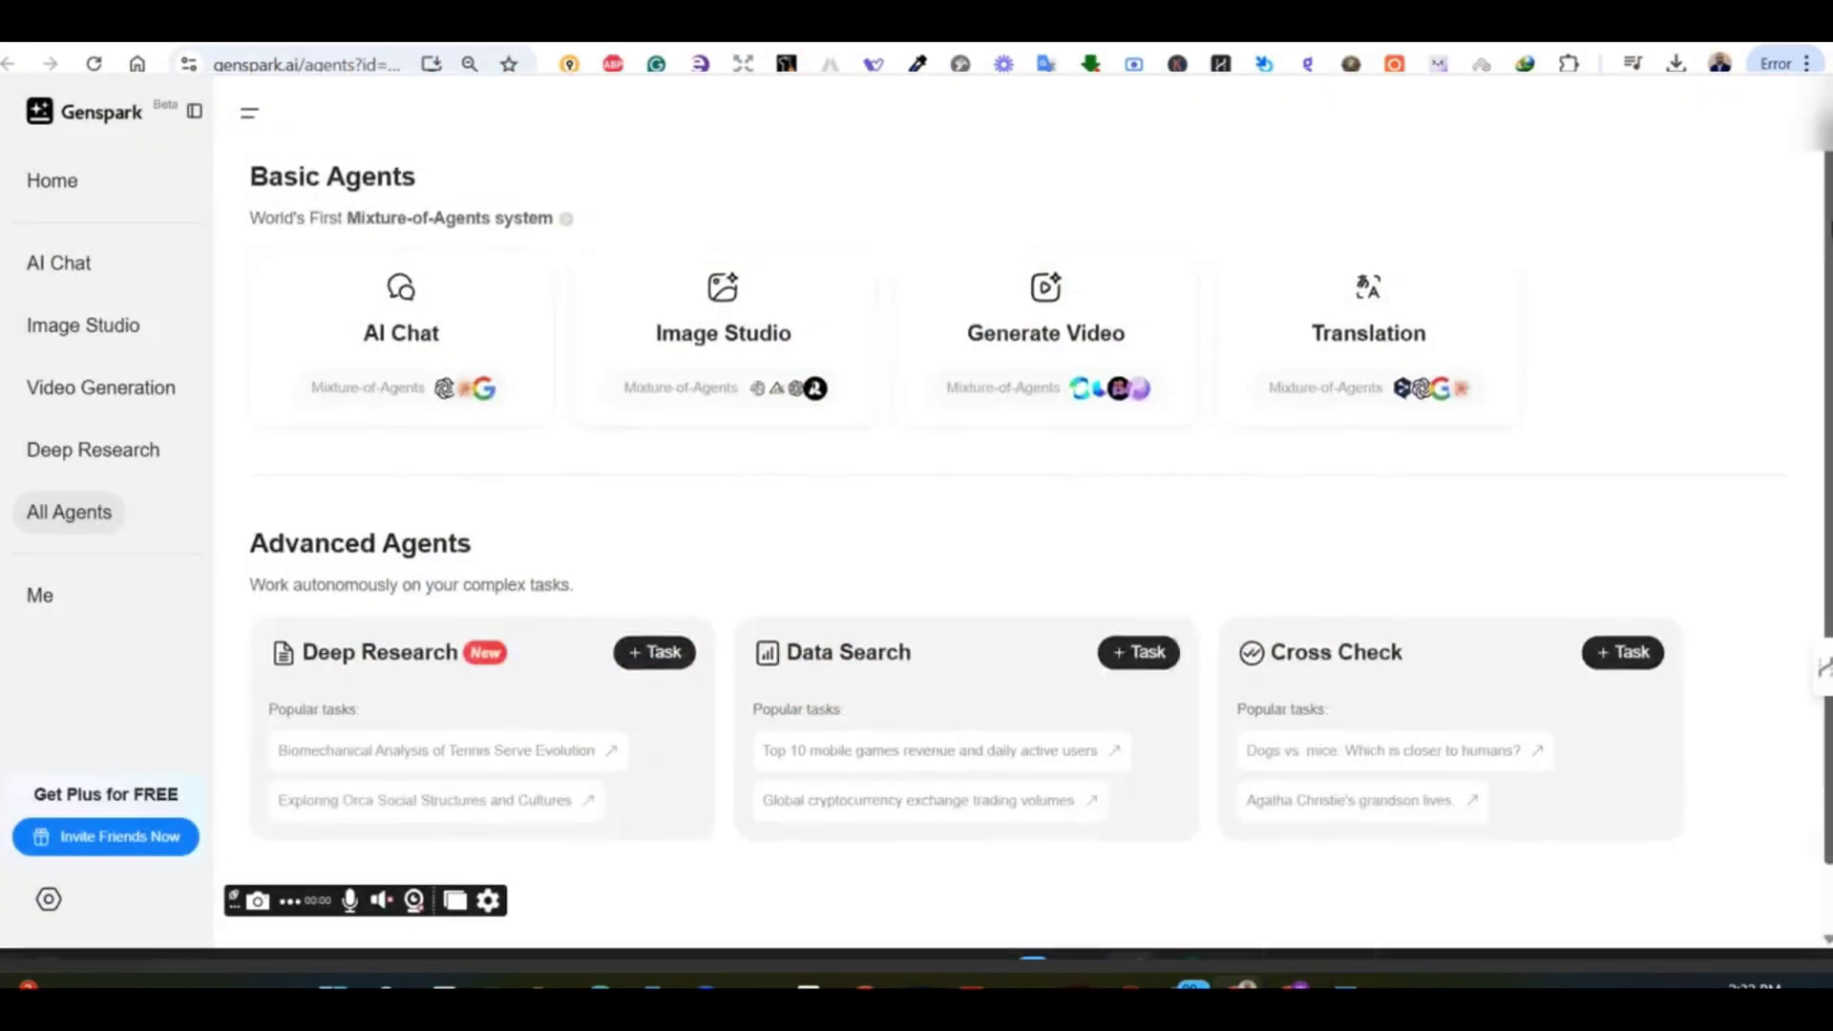
- Look through the agents overview and the invite page's eligibility rules, Plus membership benefits and frequently asked questions
scroll(1817, 313, down, 2)
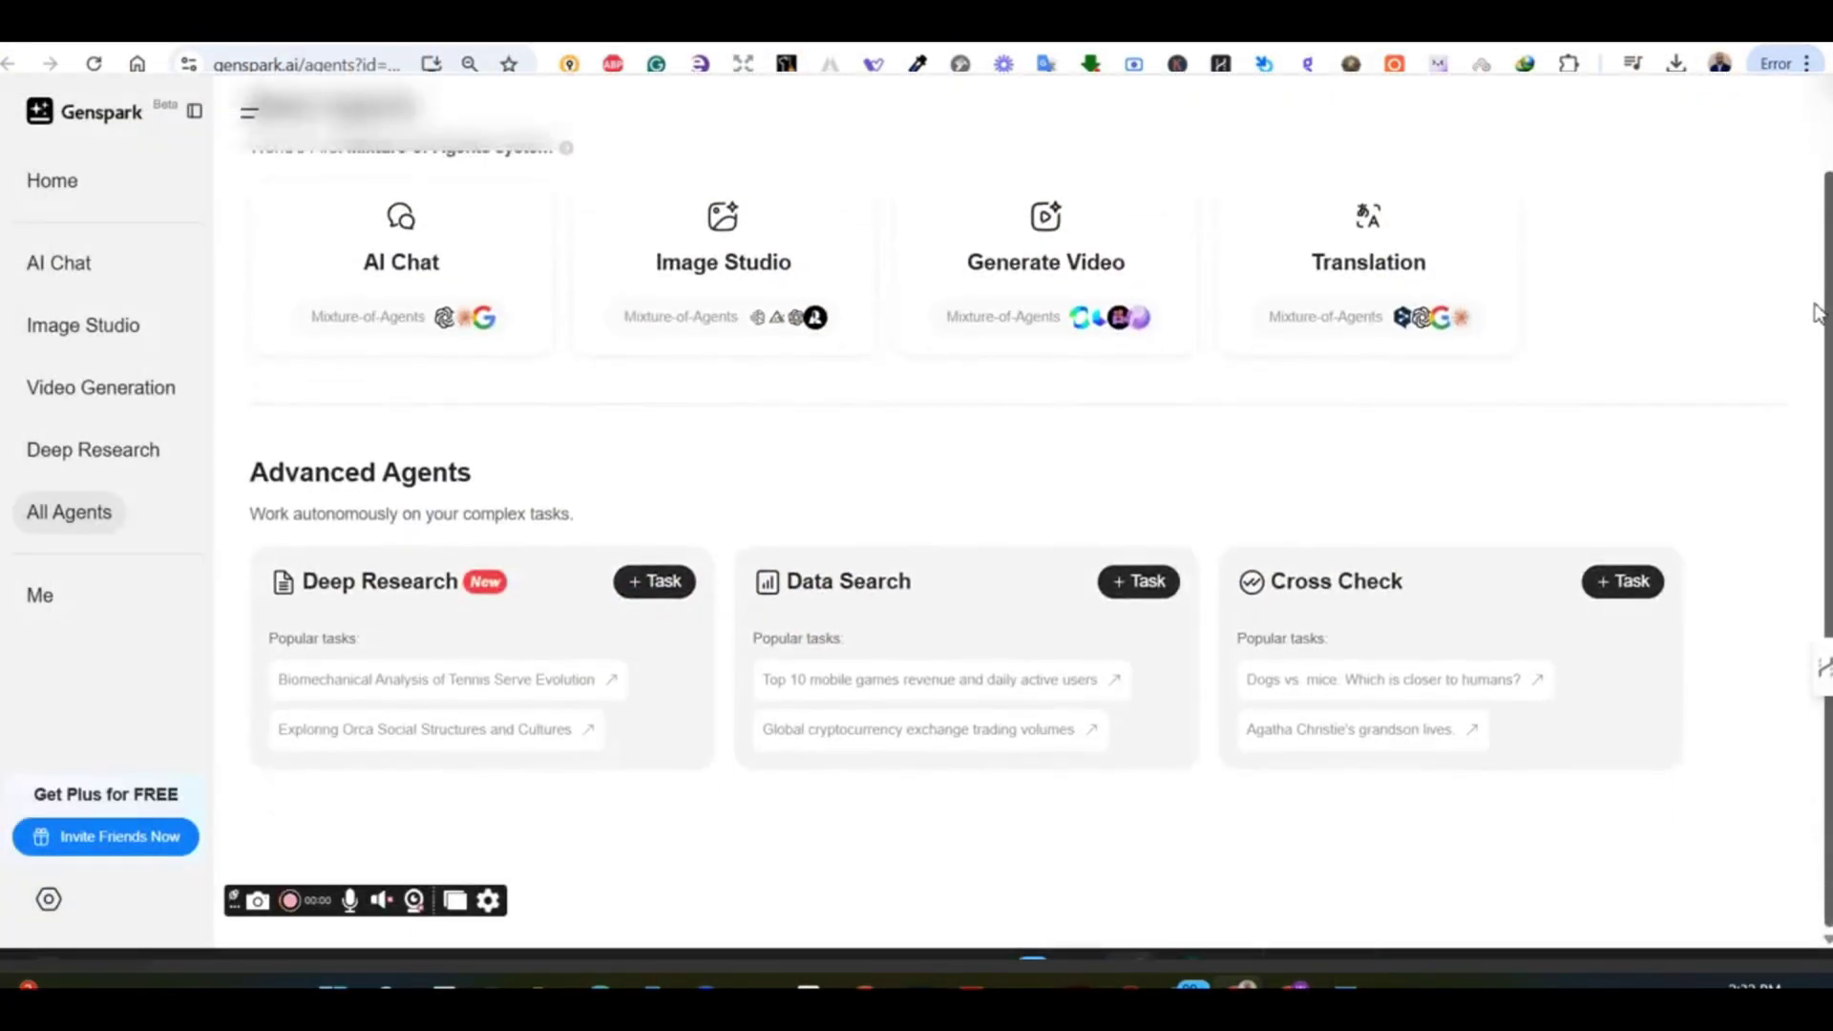
scroll(1801, 278, up, 1)
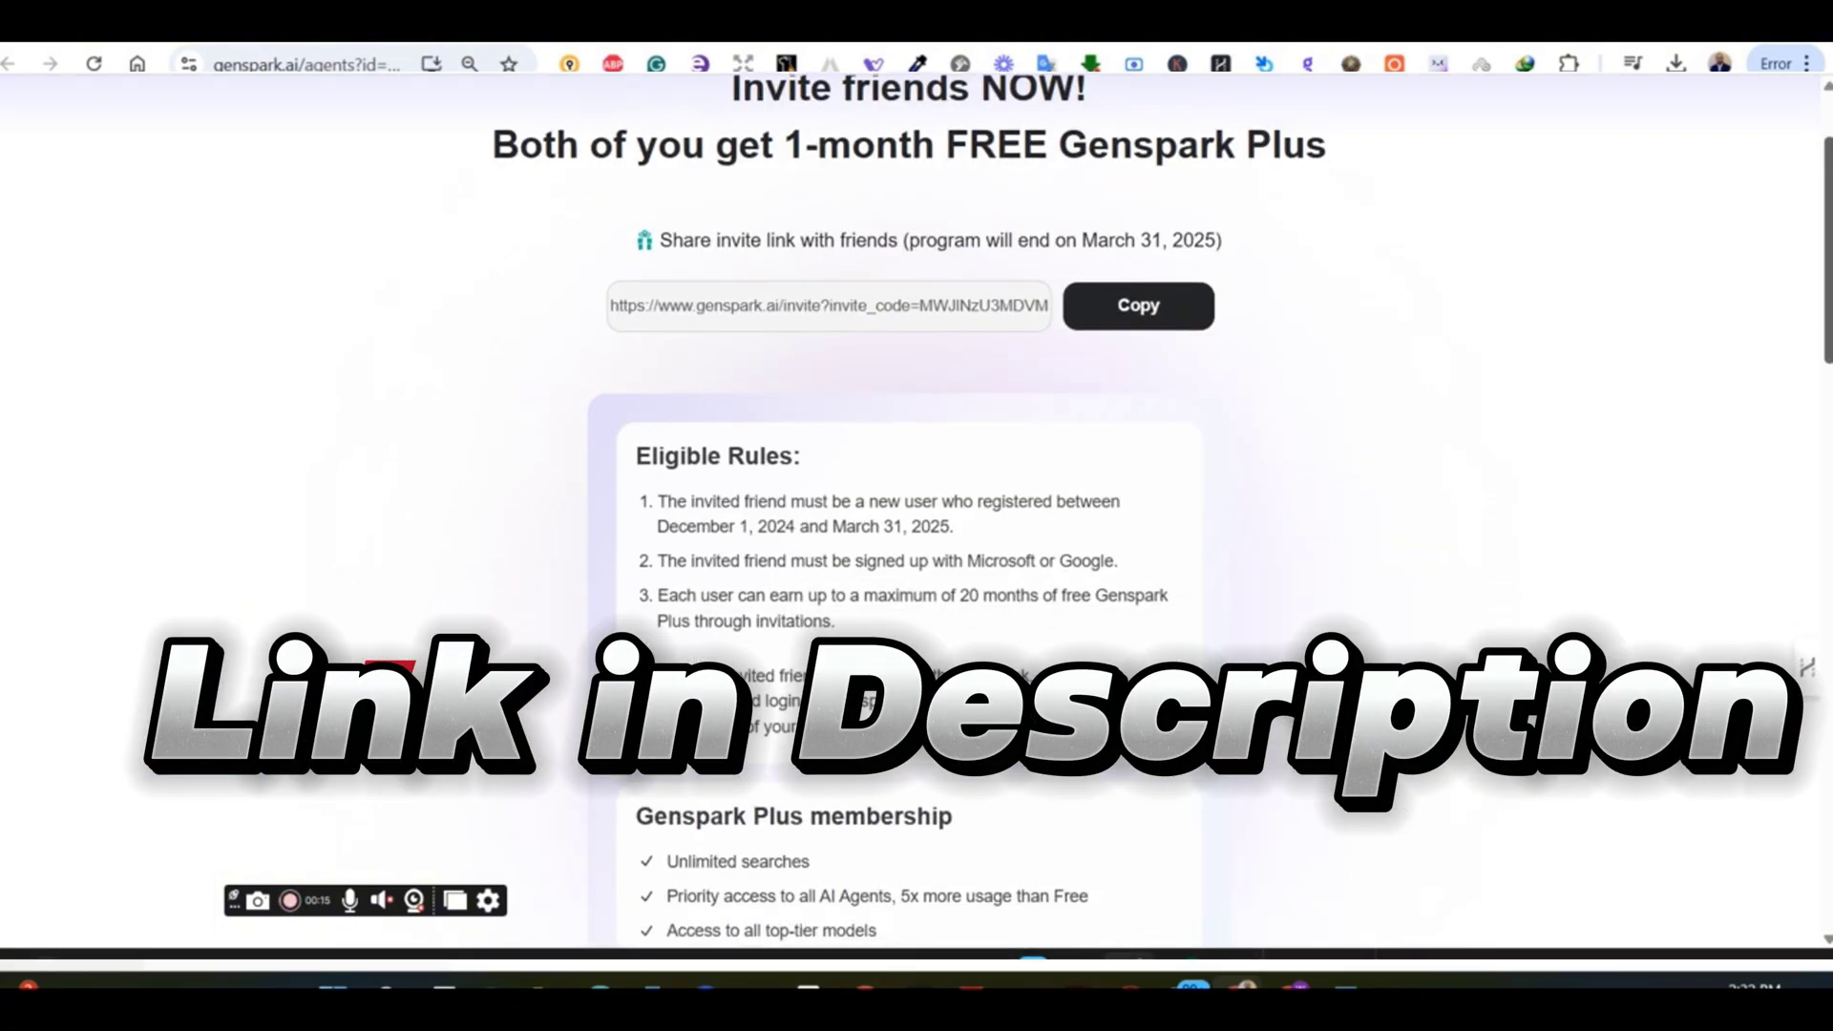
scroll(1210, 512, down, 3)
scroll(1209, 512, down, 3)
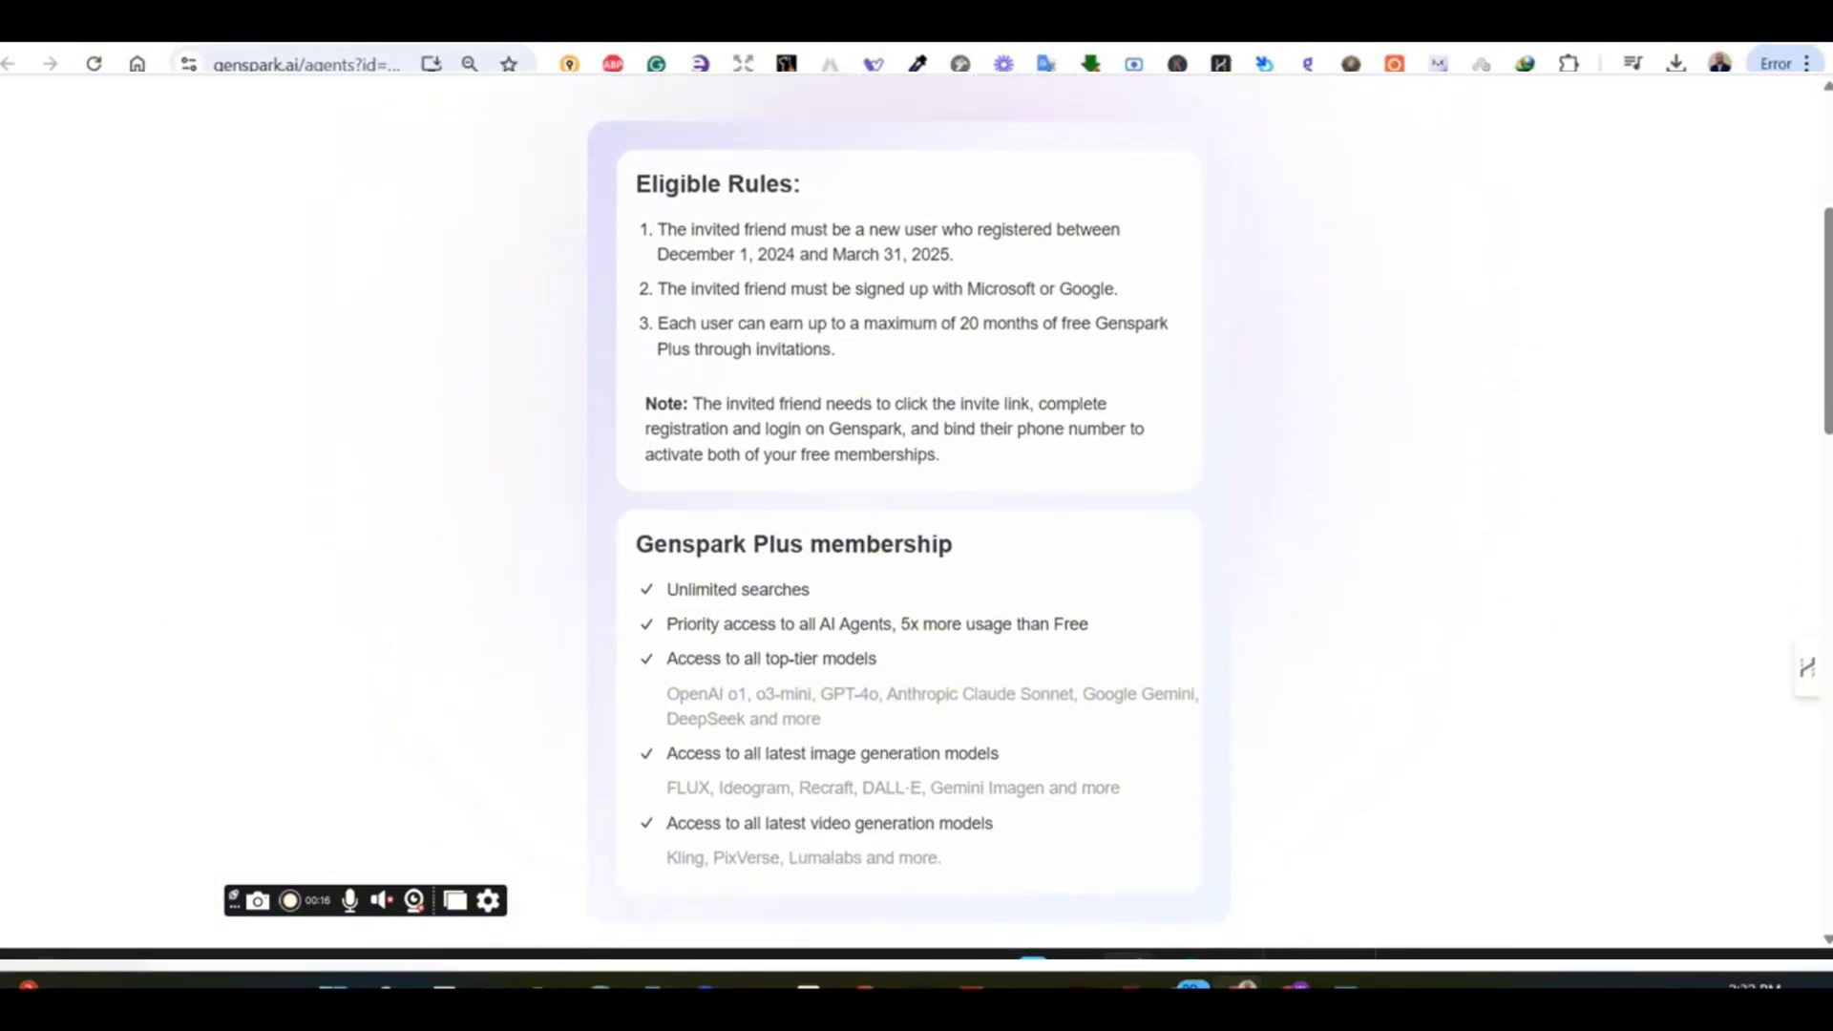
scroll(1209, 513, down, 2)
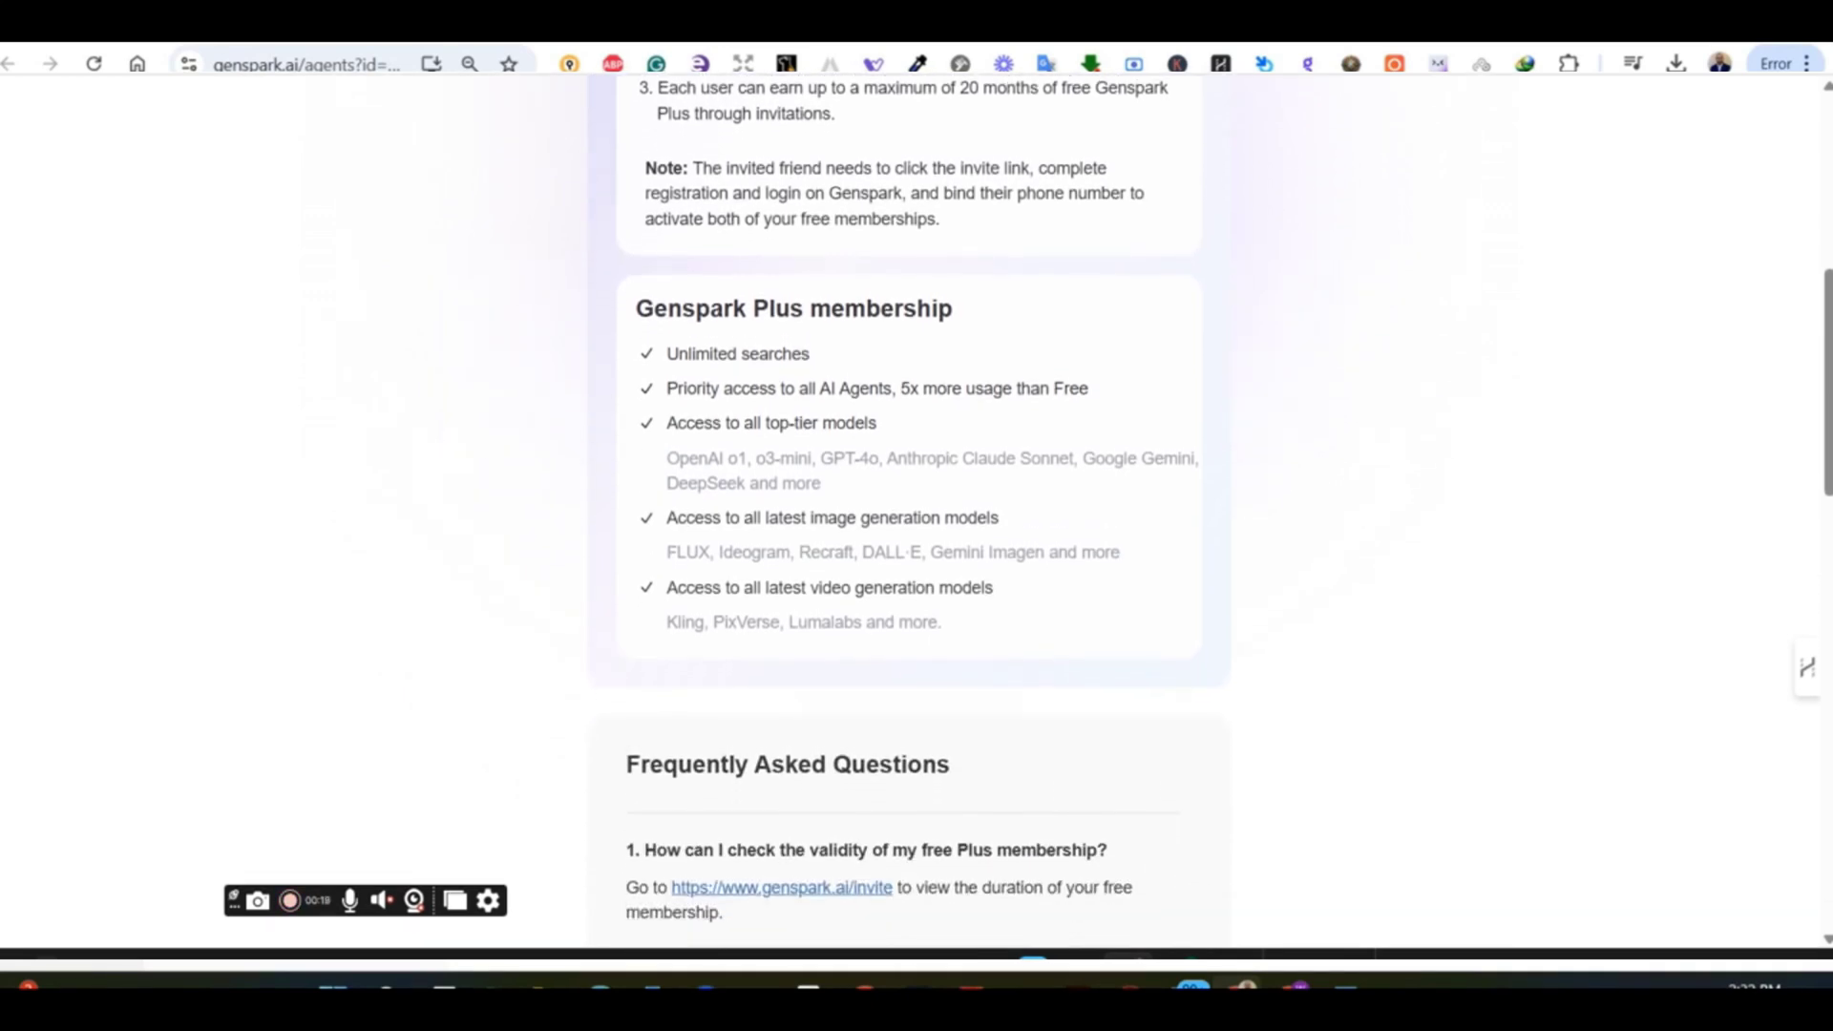
scroll(1209, 513, down, 3)
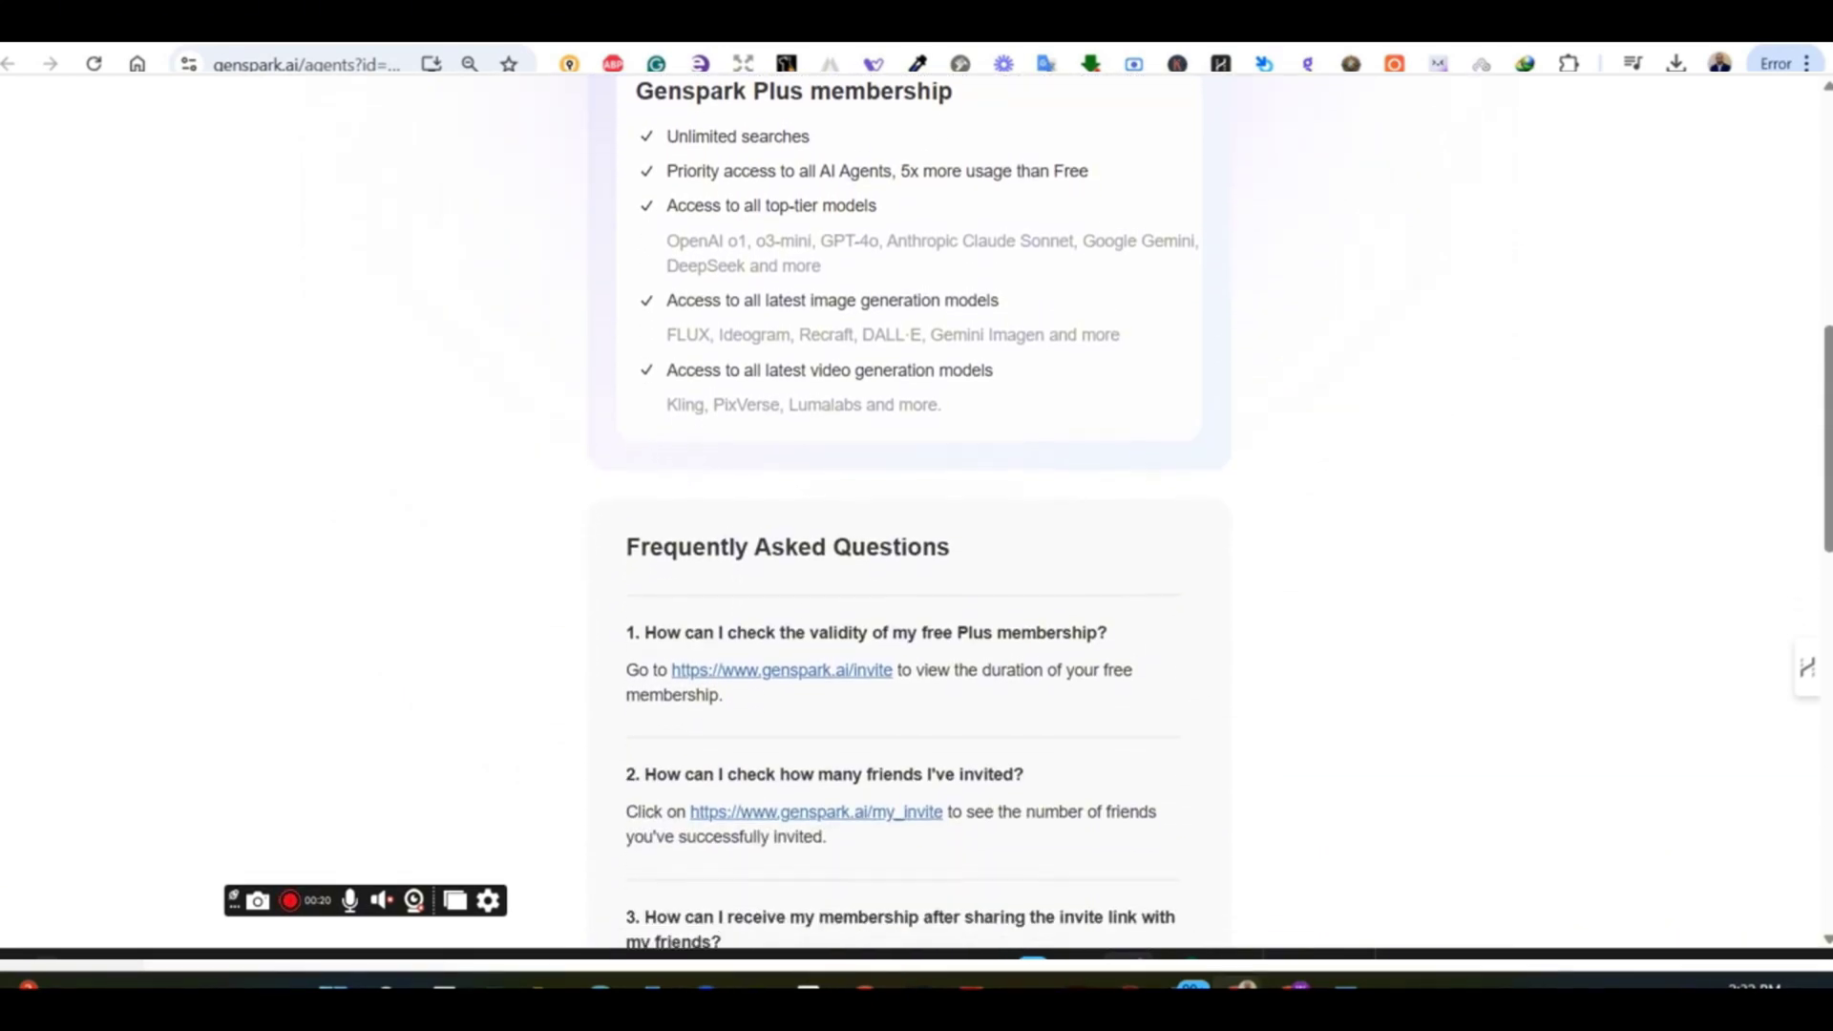
scroll(1210, 513, down, 2)
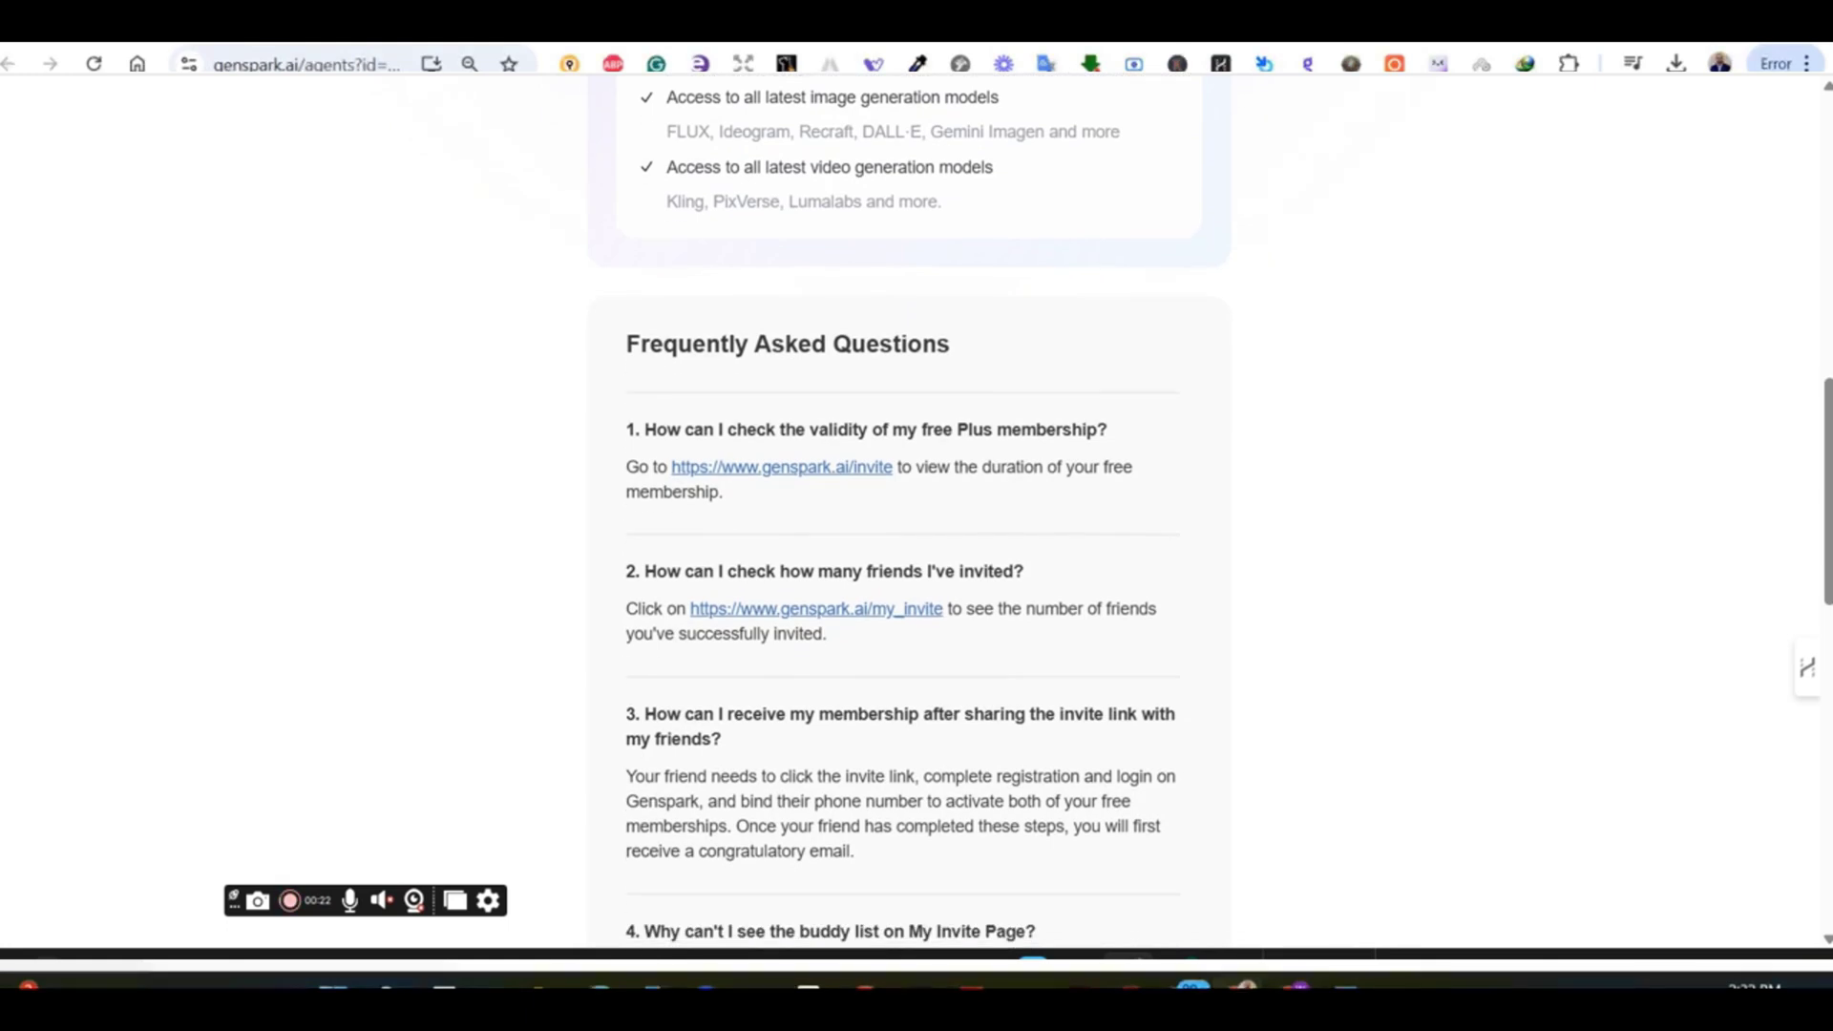
scroll(1210, 513, down, 1)
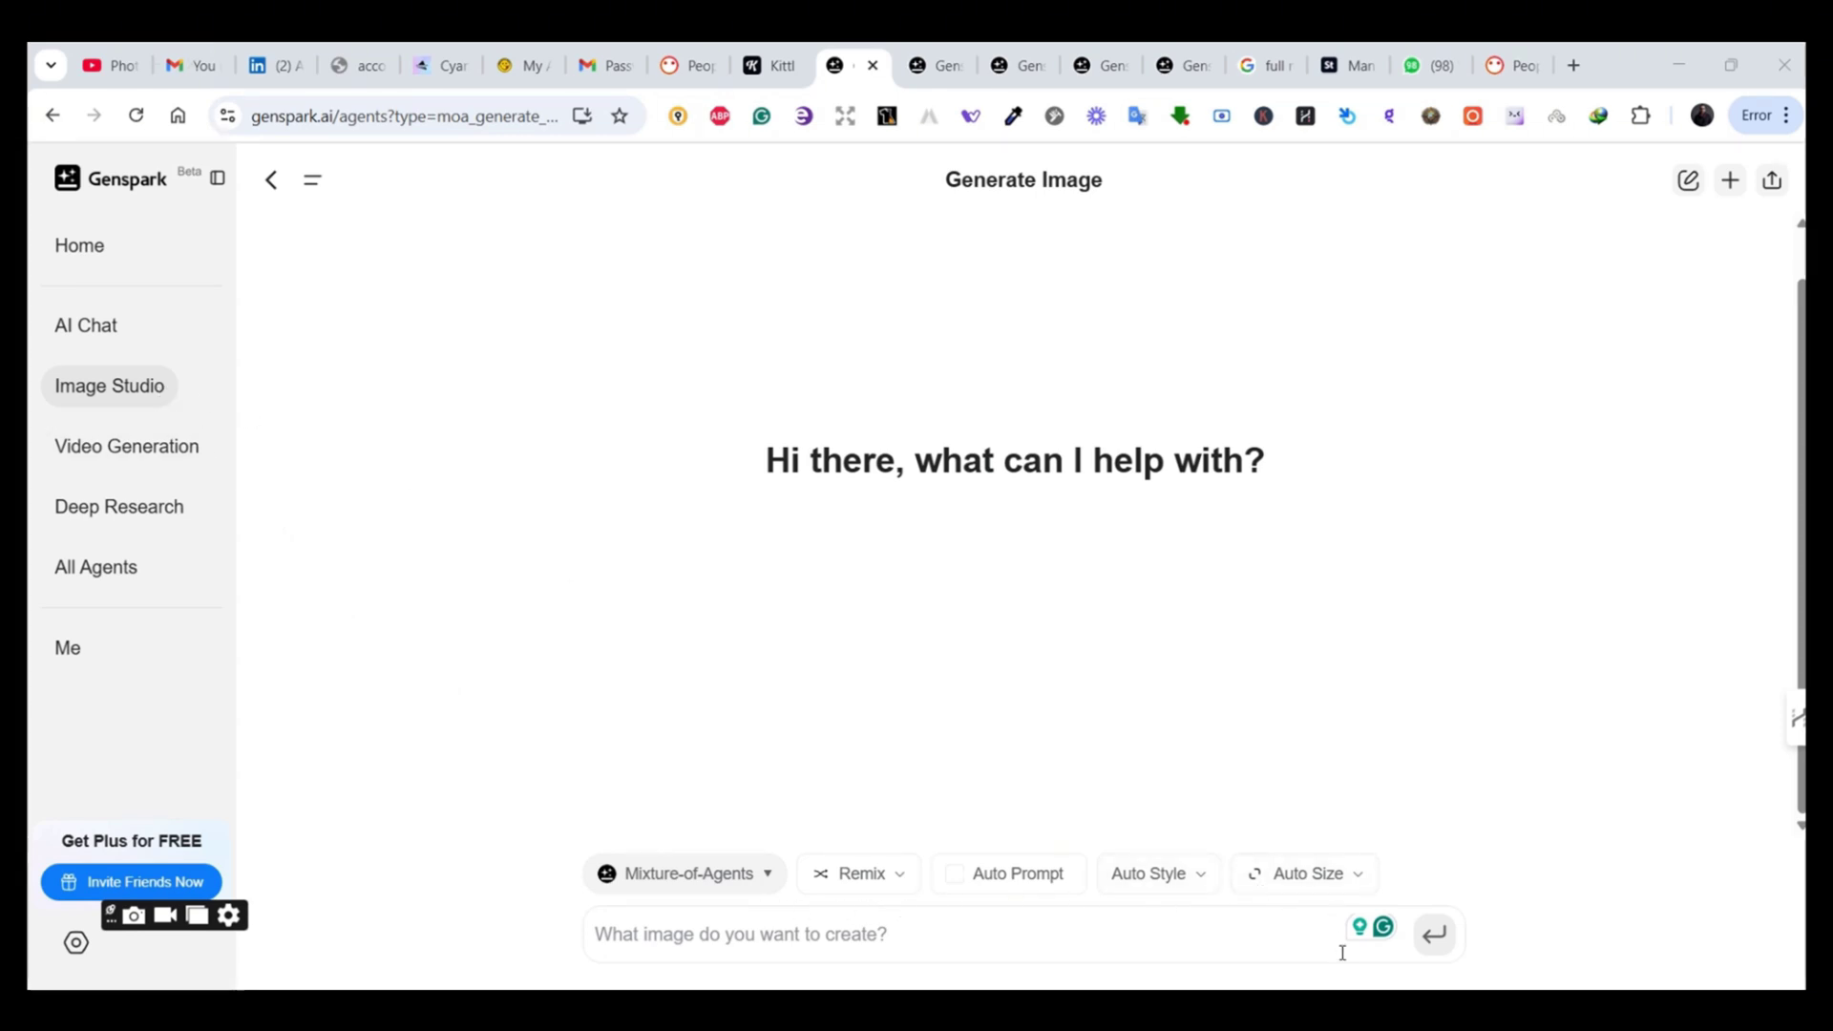
- Examine the image generation options: the model choices, the Remix image gallery and the style presets
click(769, 874)
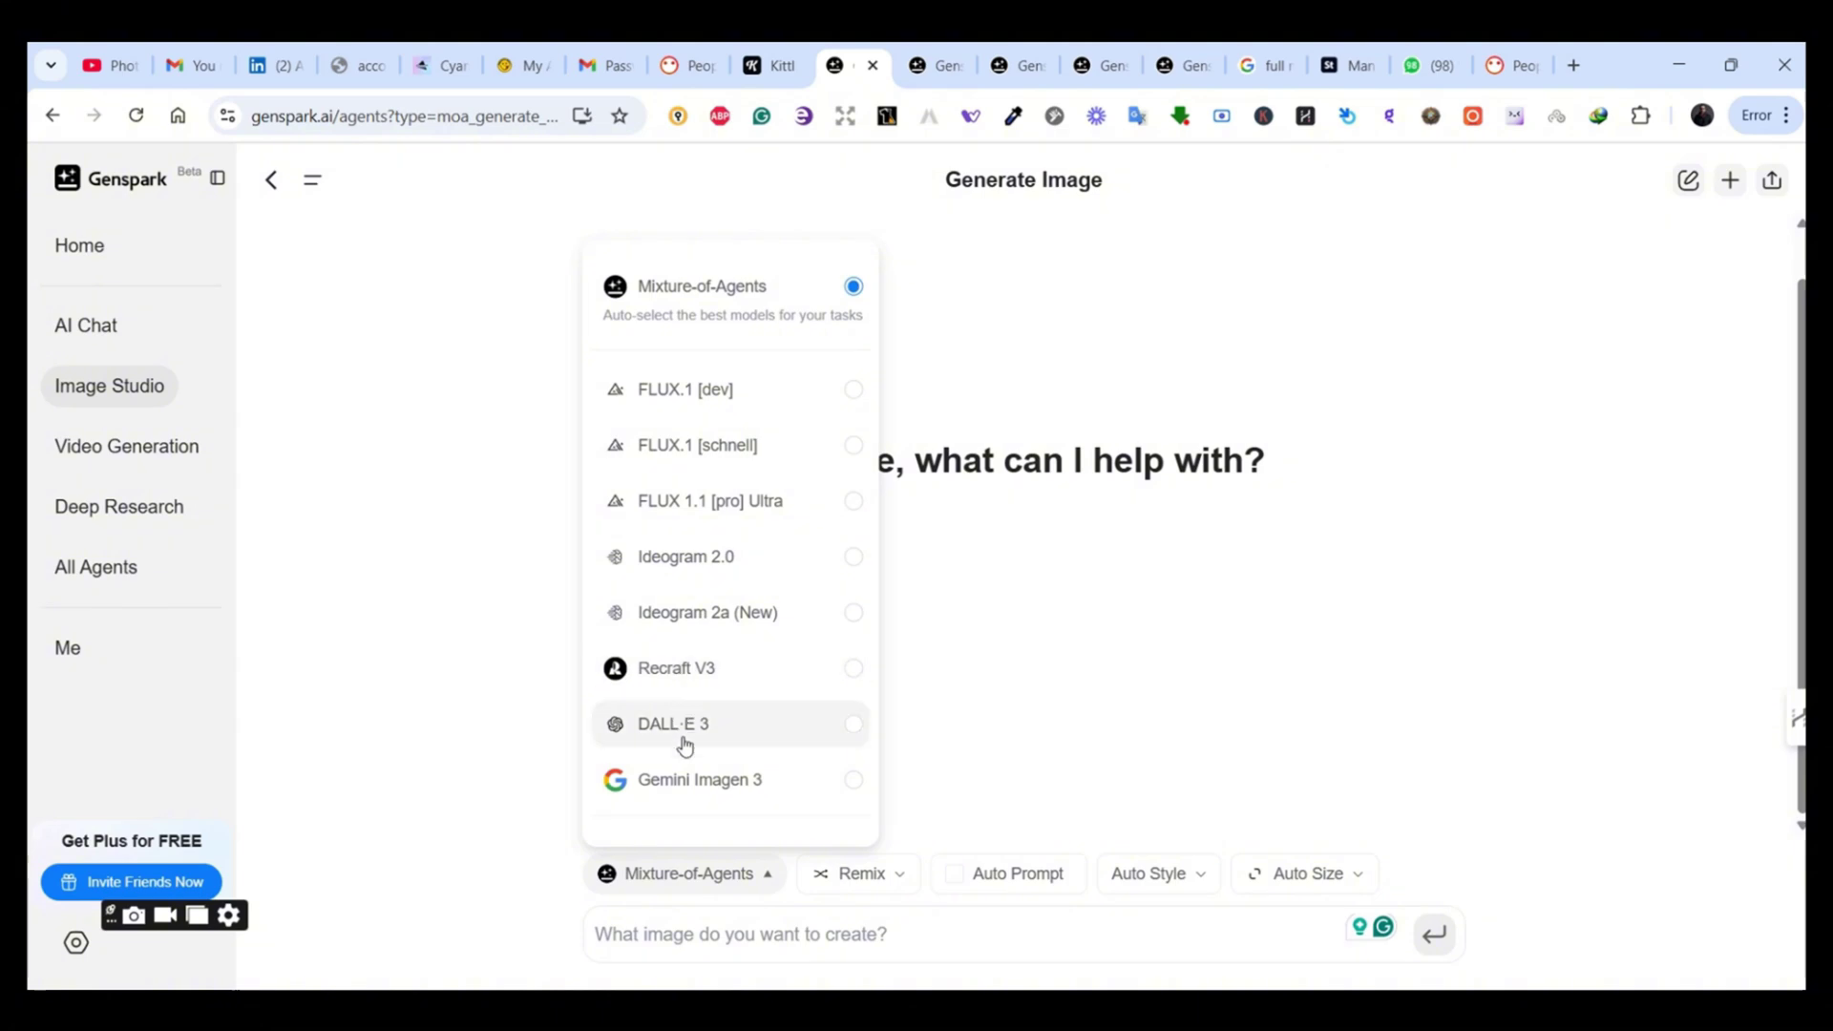
click(1093, 795)
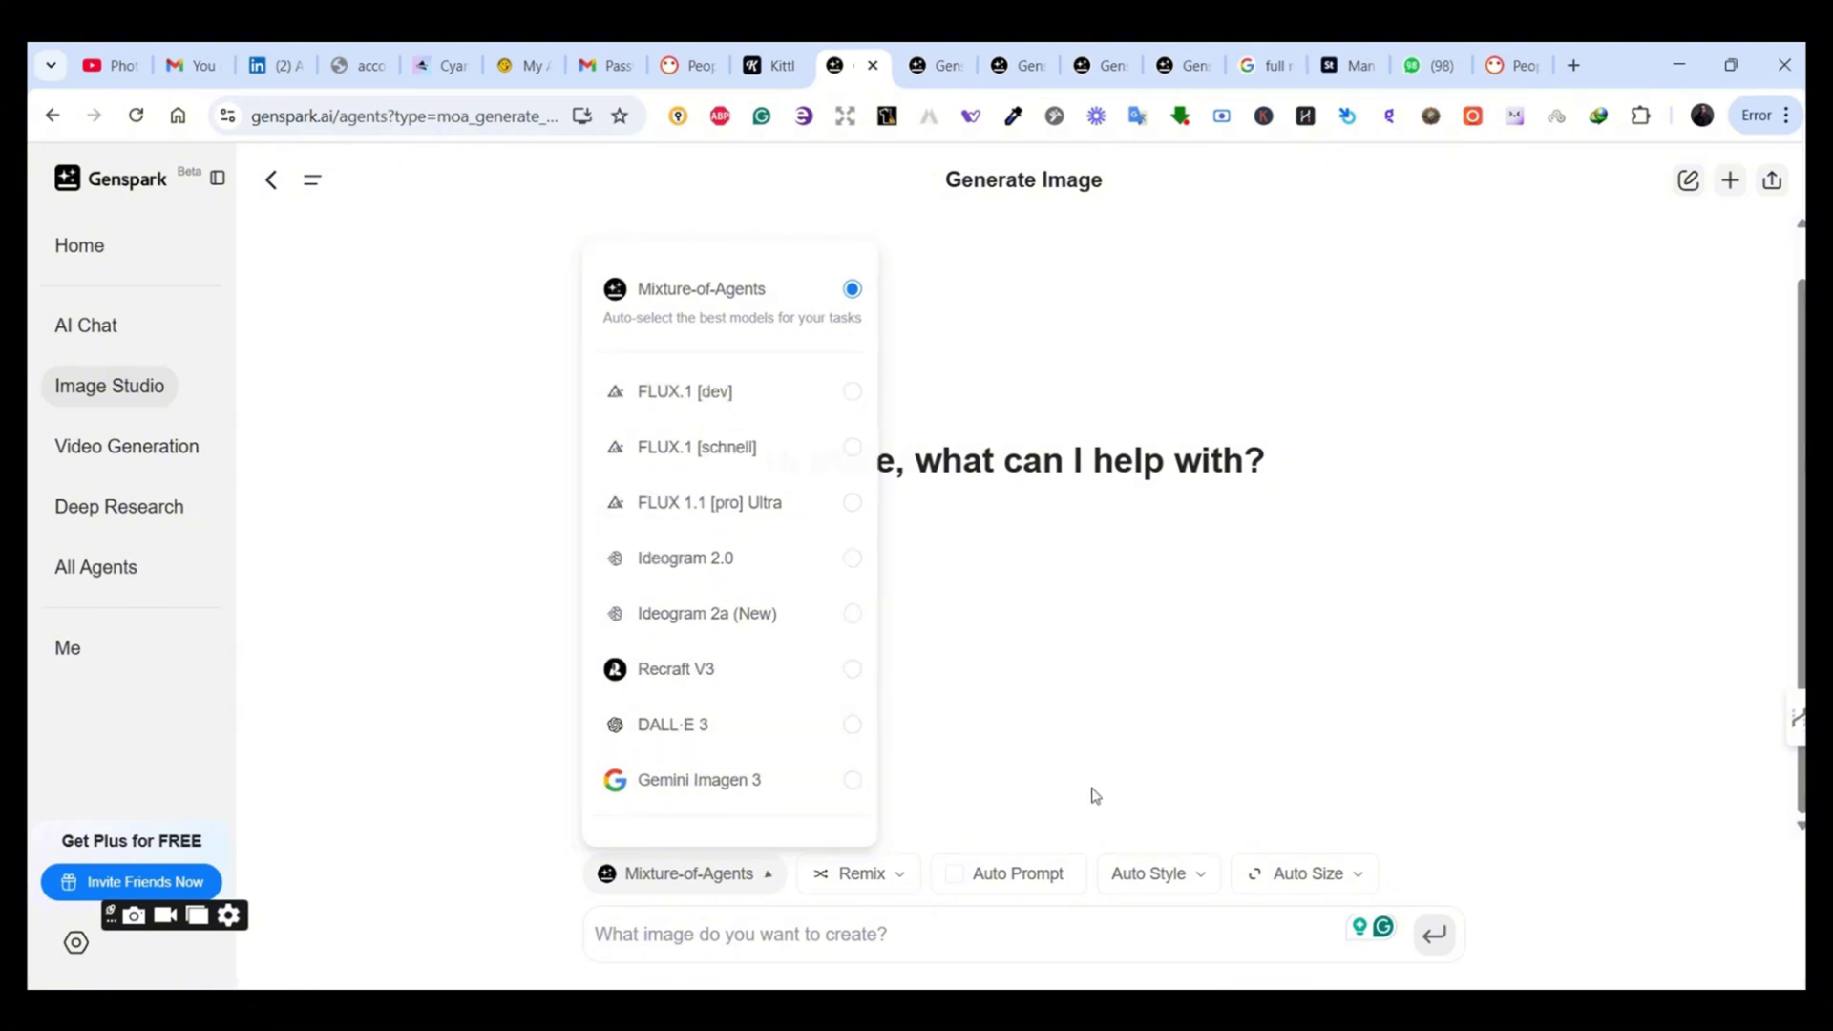
click(912, 879)
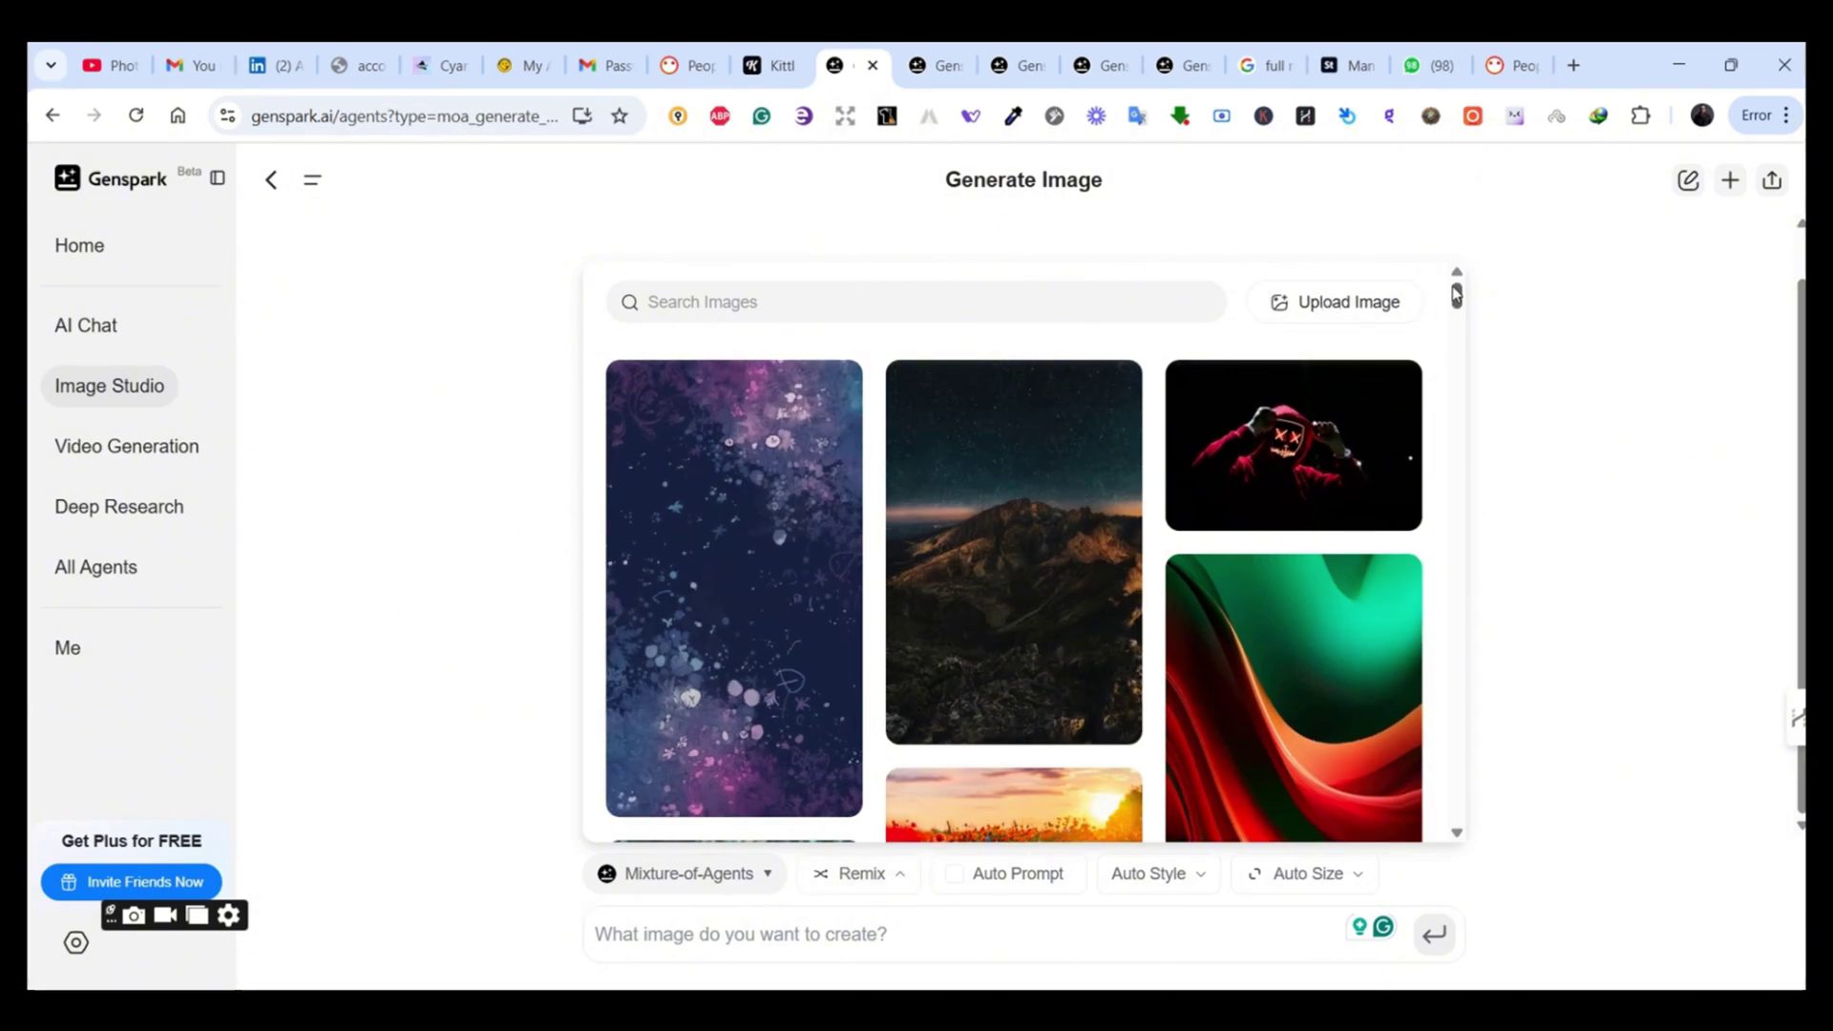
drag(1457, 288, 1454, 421)
click(1563, 607)
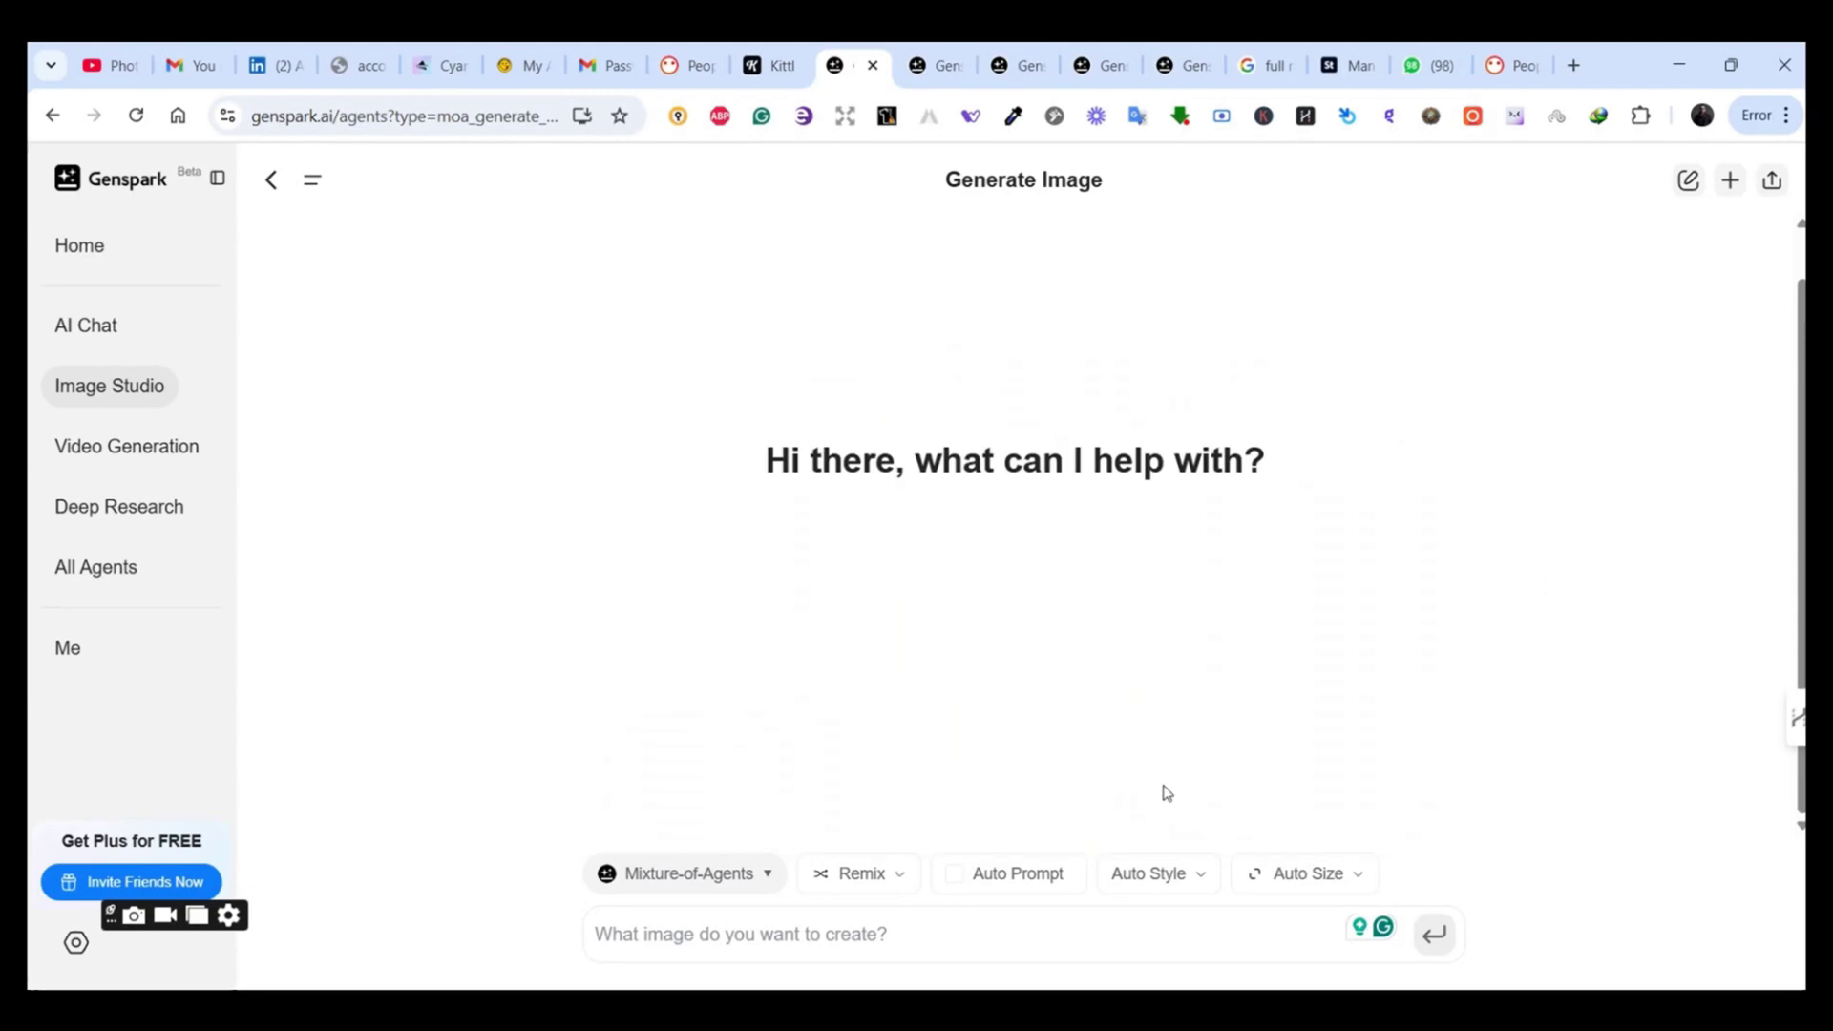
click(1189, 874)
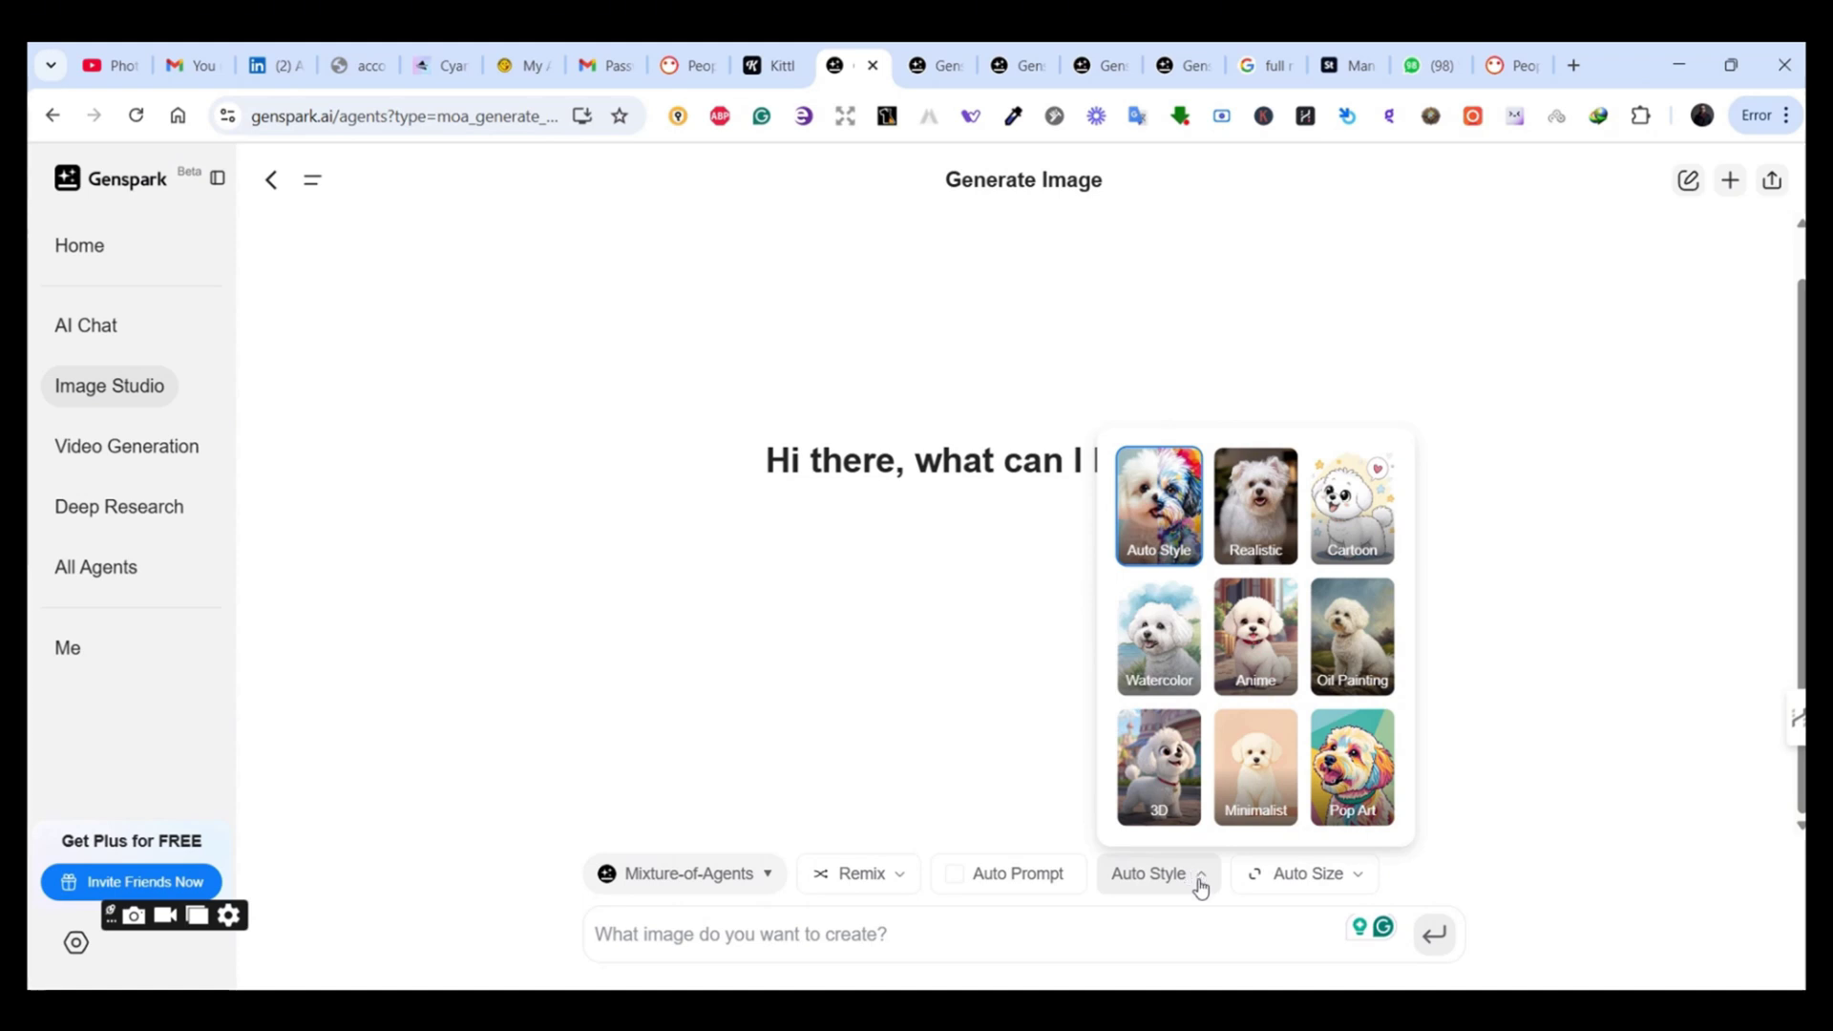
click(1245, 920)
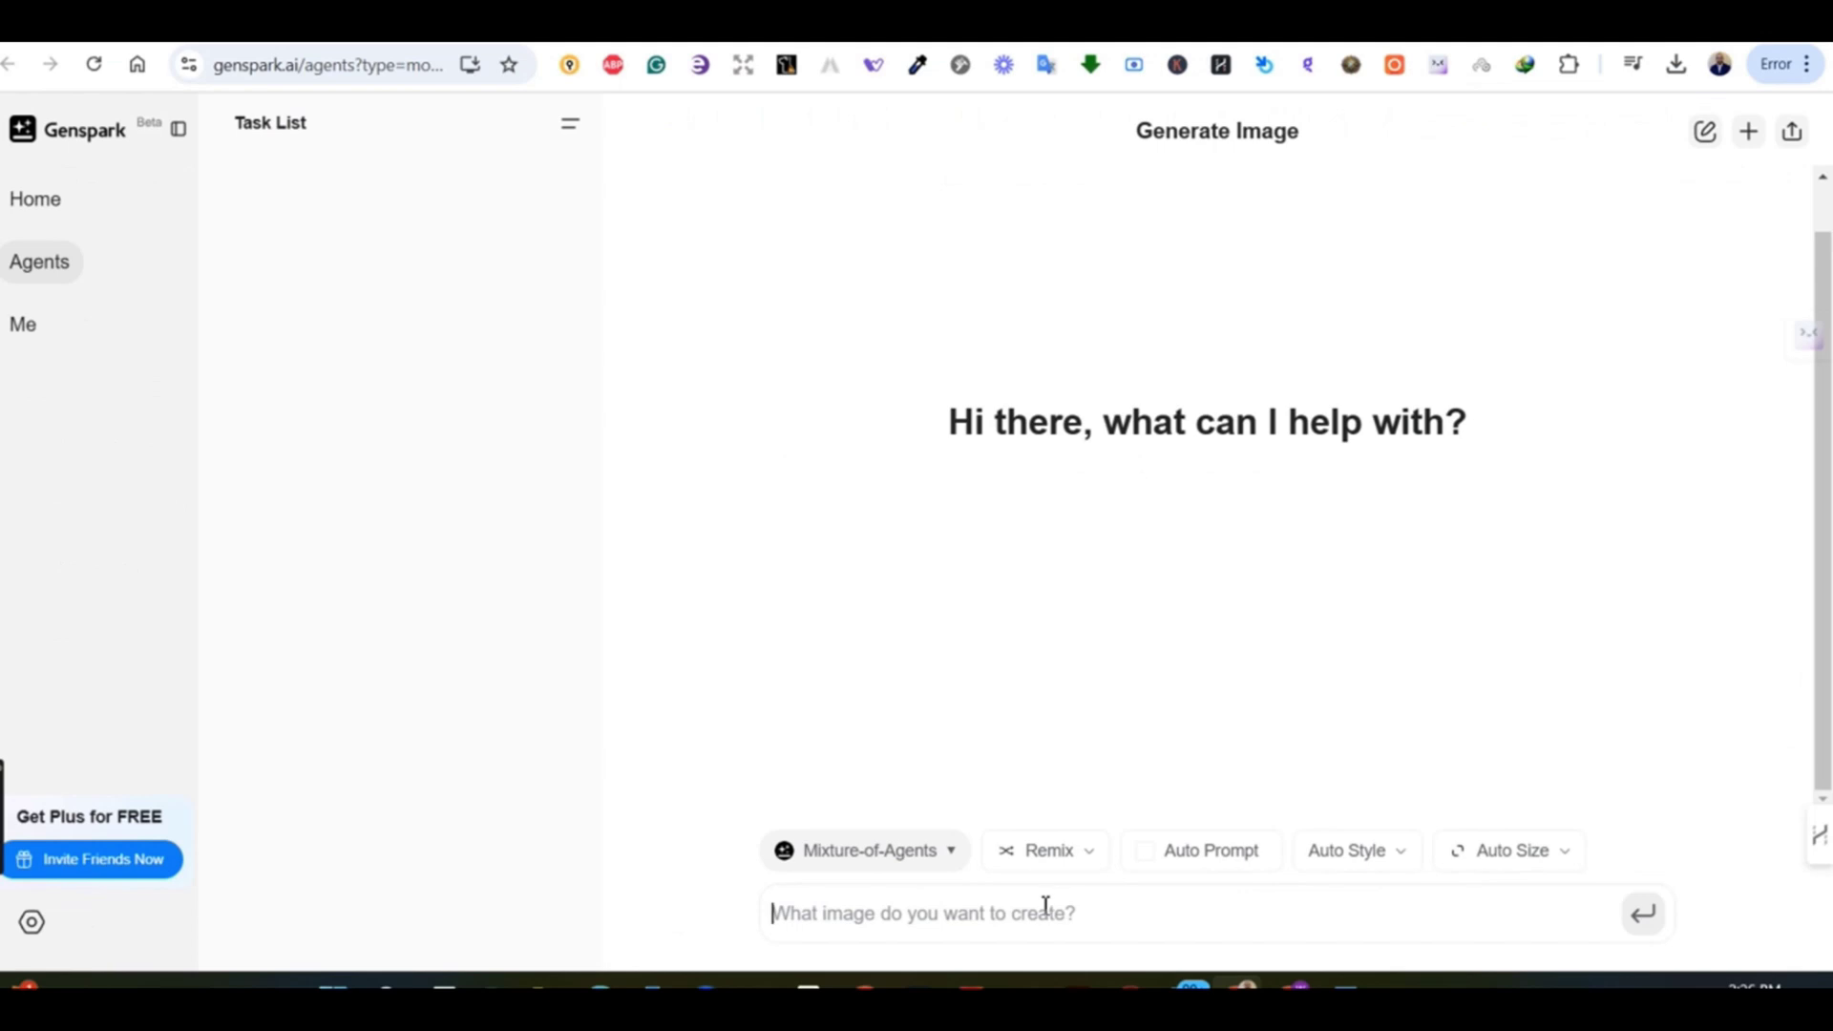
- Generate FLUX.1 [dev] images from a prompt for a vector t-shirt design of a fierce bald eagle head wearing an American flag scarf on a plain background
text(Vector t-shirt design of a fierce bald eagle head with sharp, intense eyes, detailed feathers in white and brown, and a strong orange beak. The eagle wears a scarf patterned with the American flag, emphasizing patriotism. The design features bold, clean lines and high contrast on a plain background)
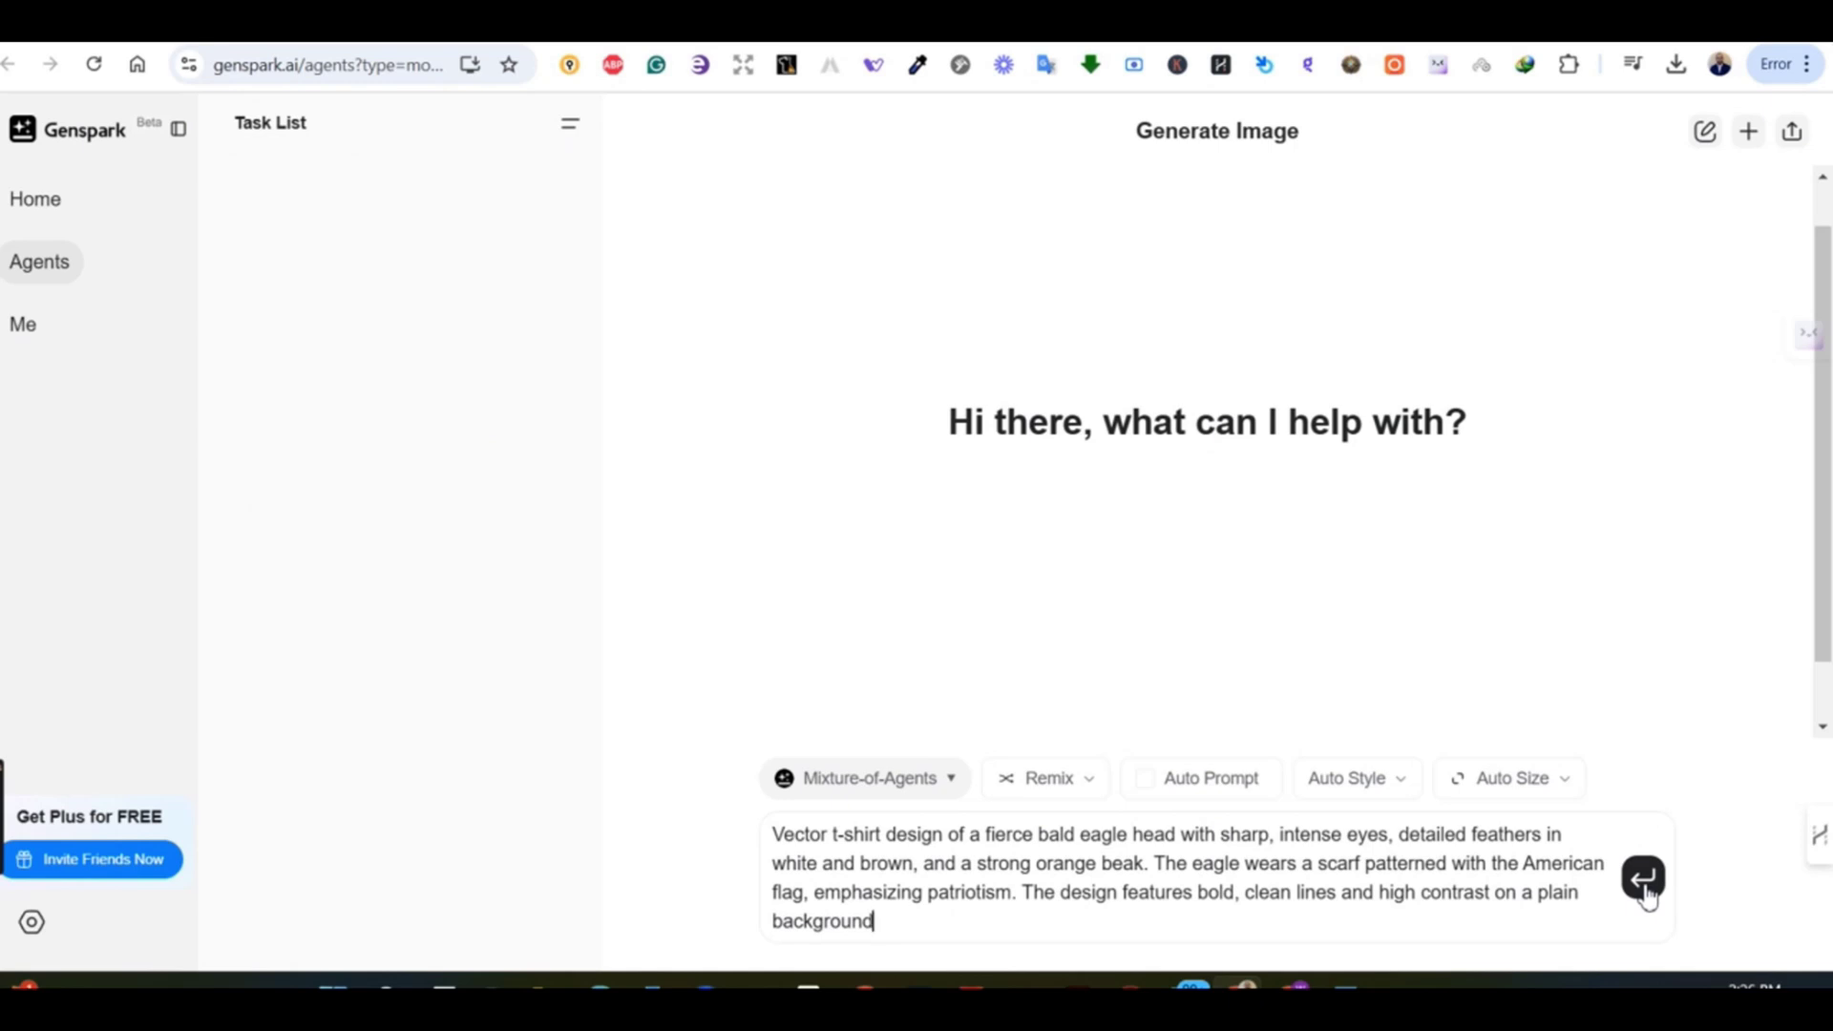
click(950, 788)
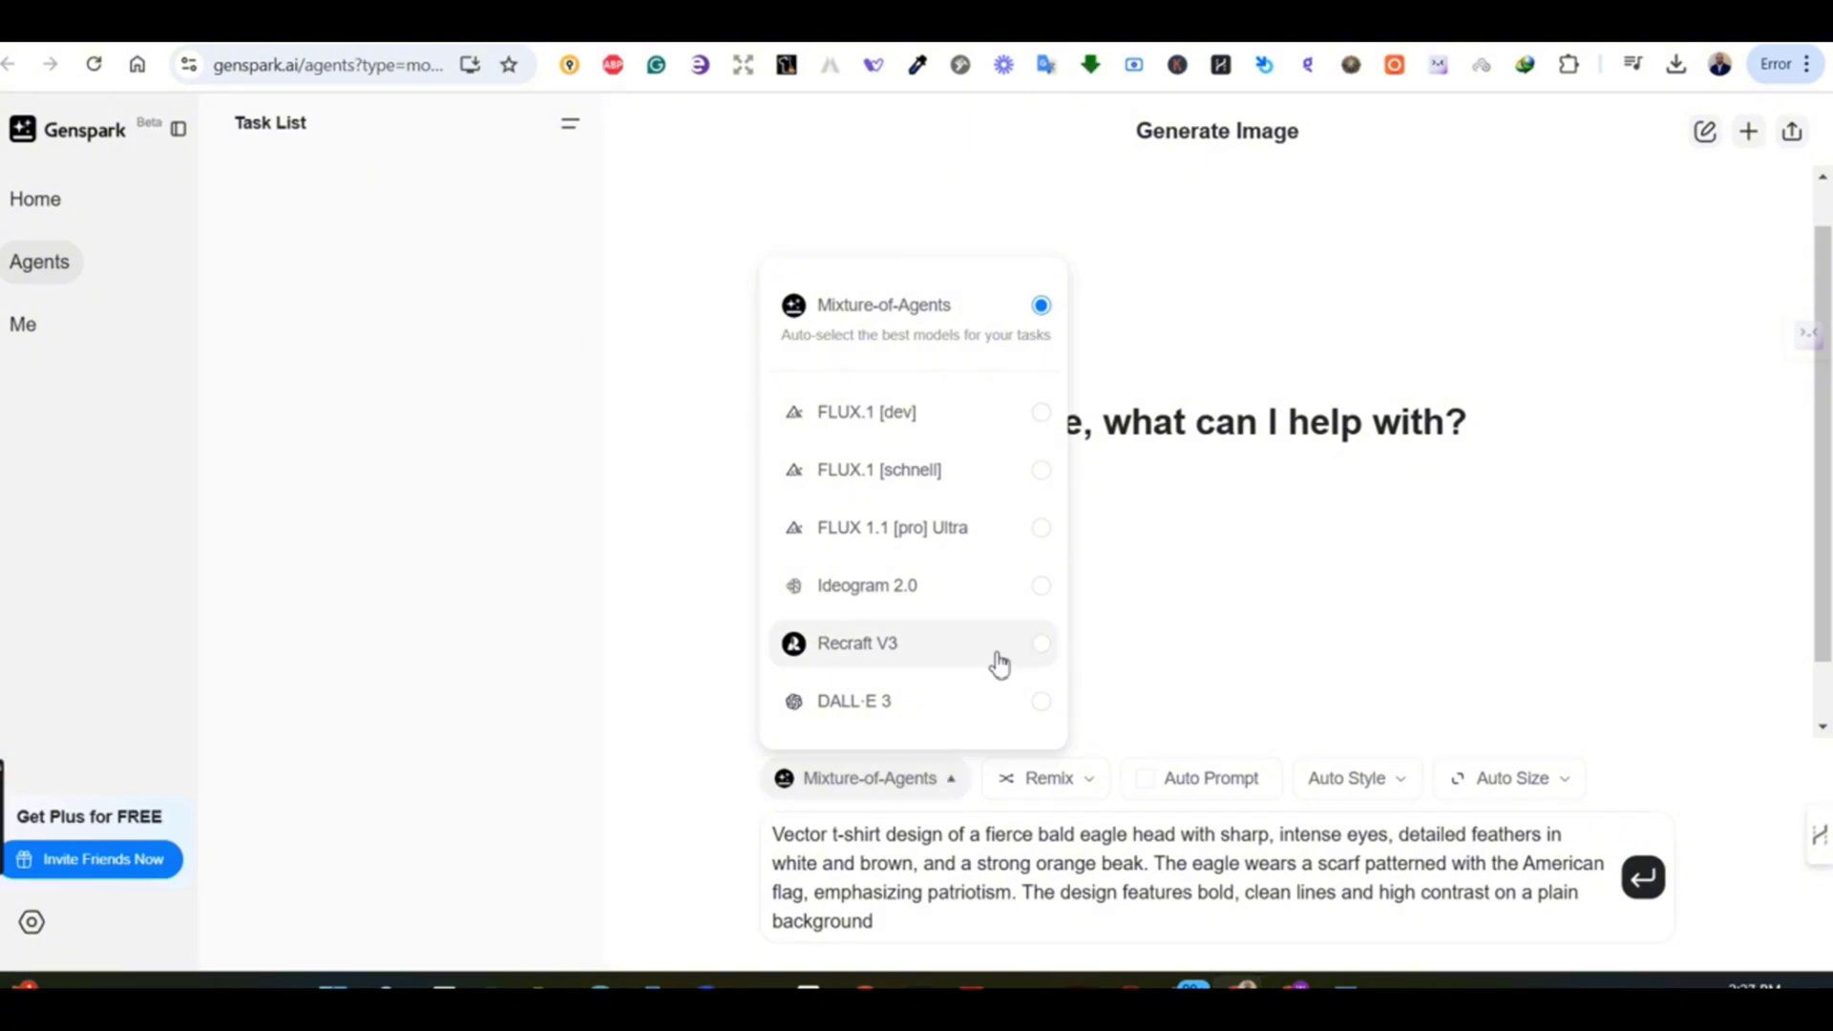
click(973, 429)
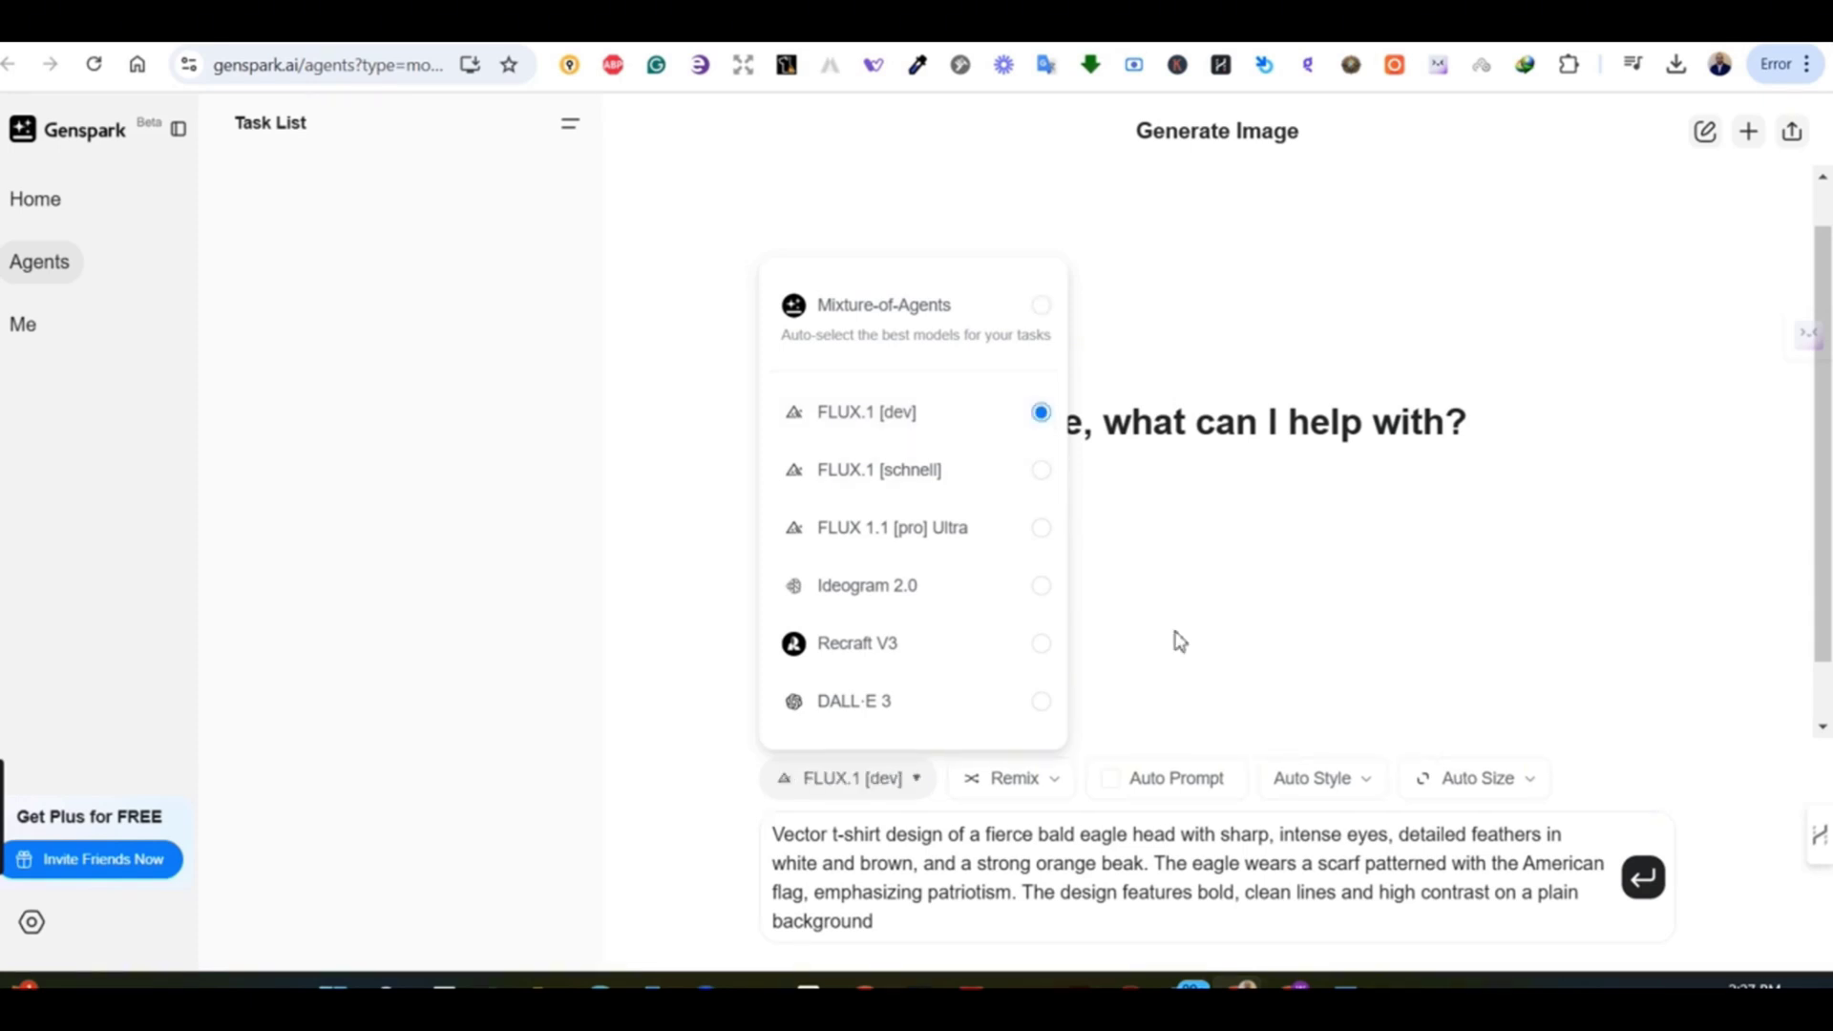
click(1643, 878)
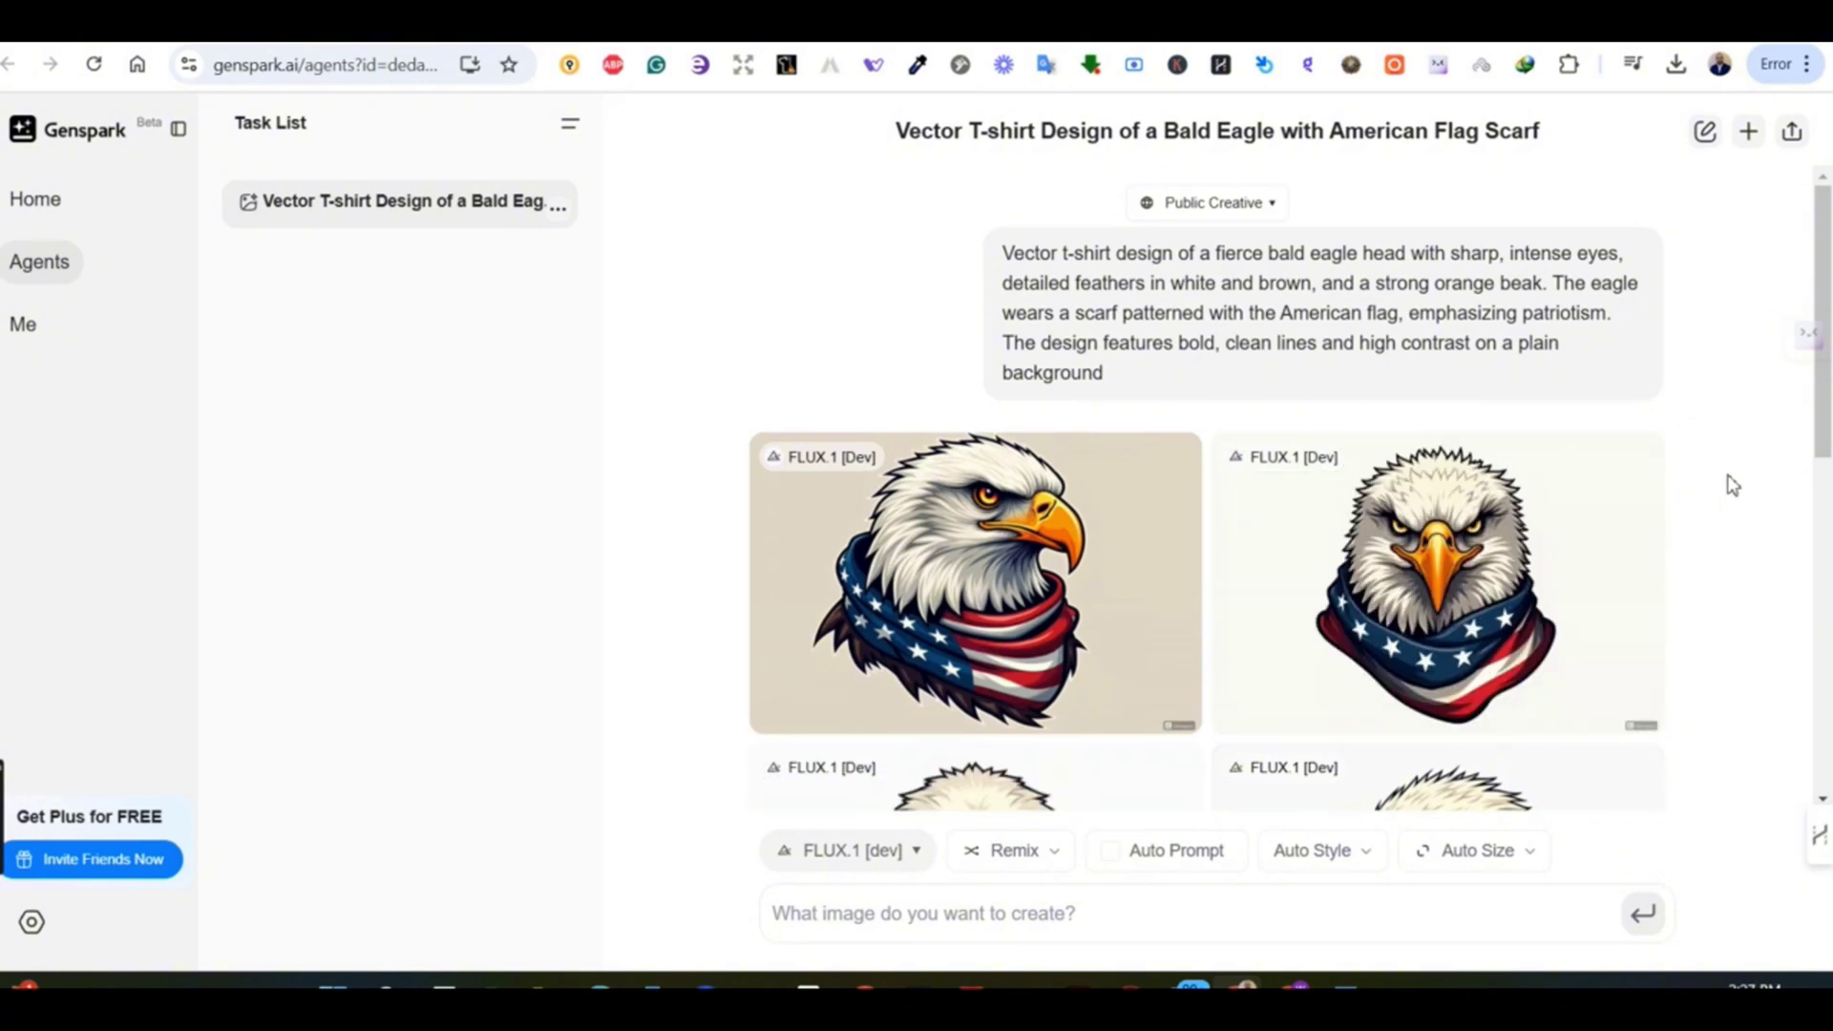
- Examine the generated FLUX.1 [dev] eagle designs and view the front-facing one in the first row enlarged
scroll(1730, 487, down, 1)
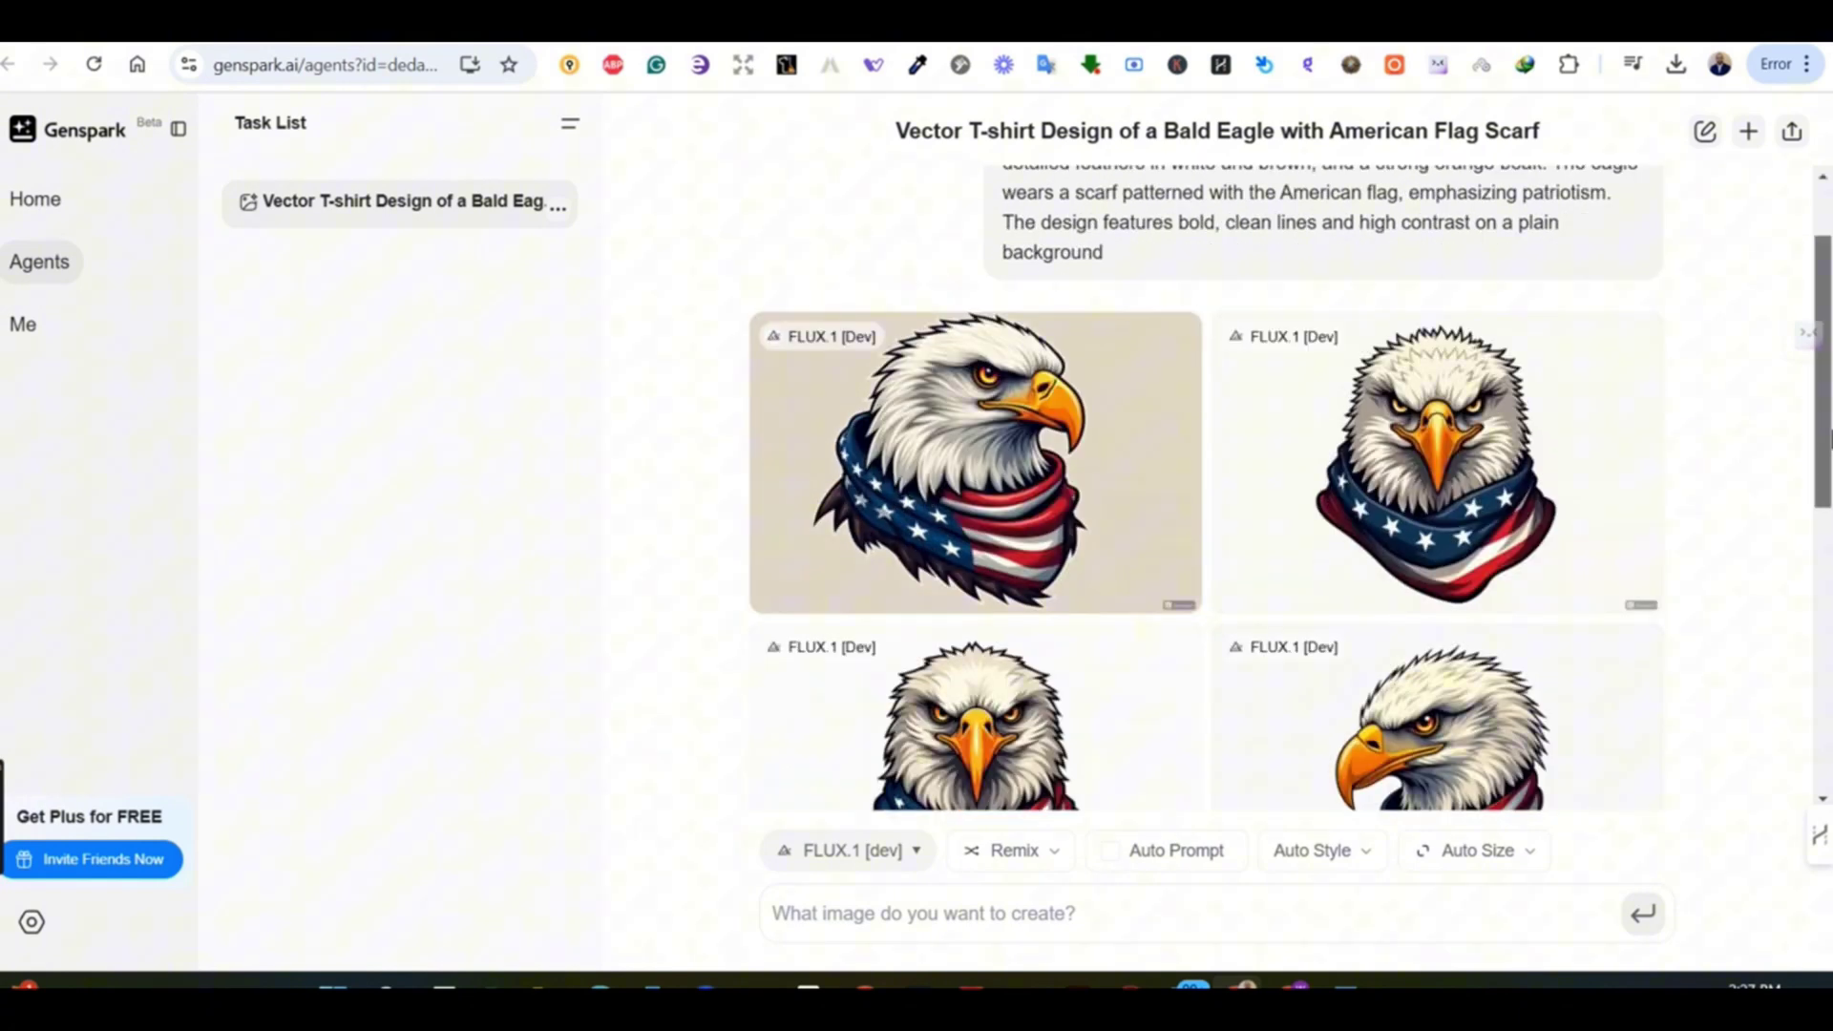
scroll(1821, 465, down, 1)
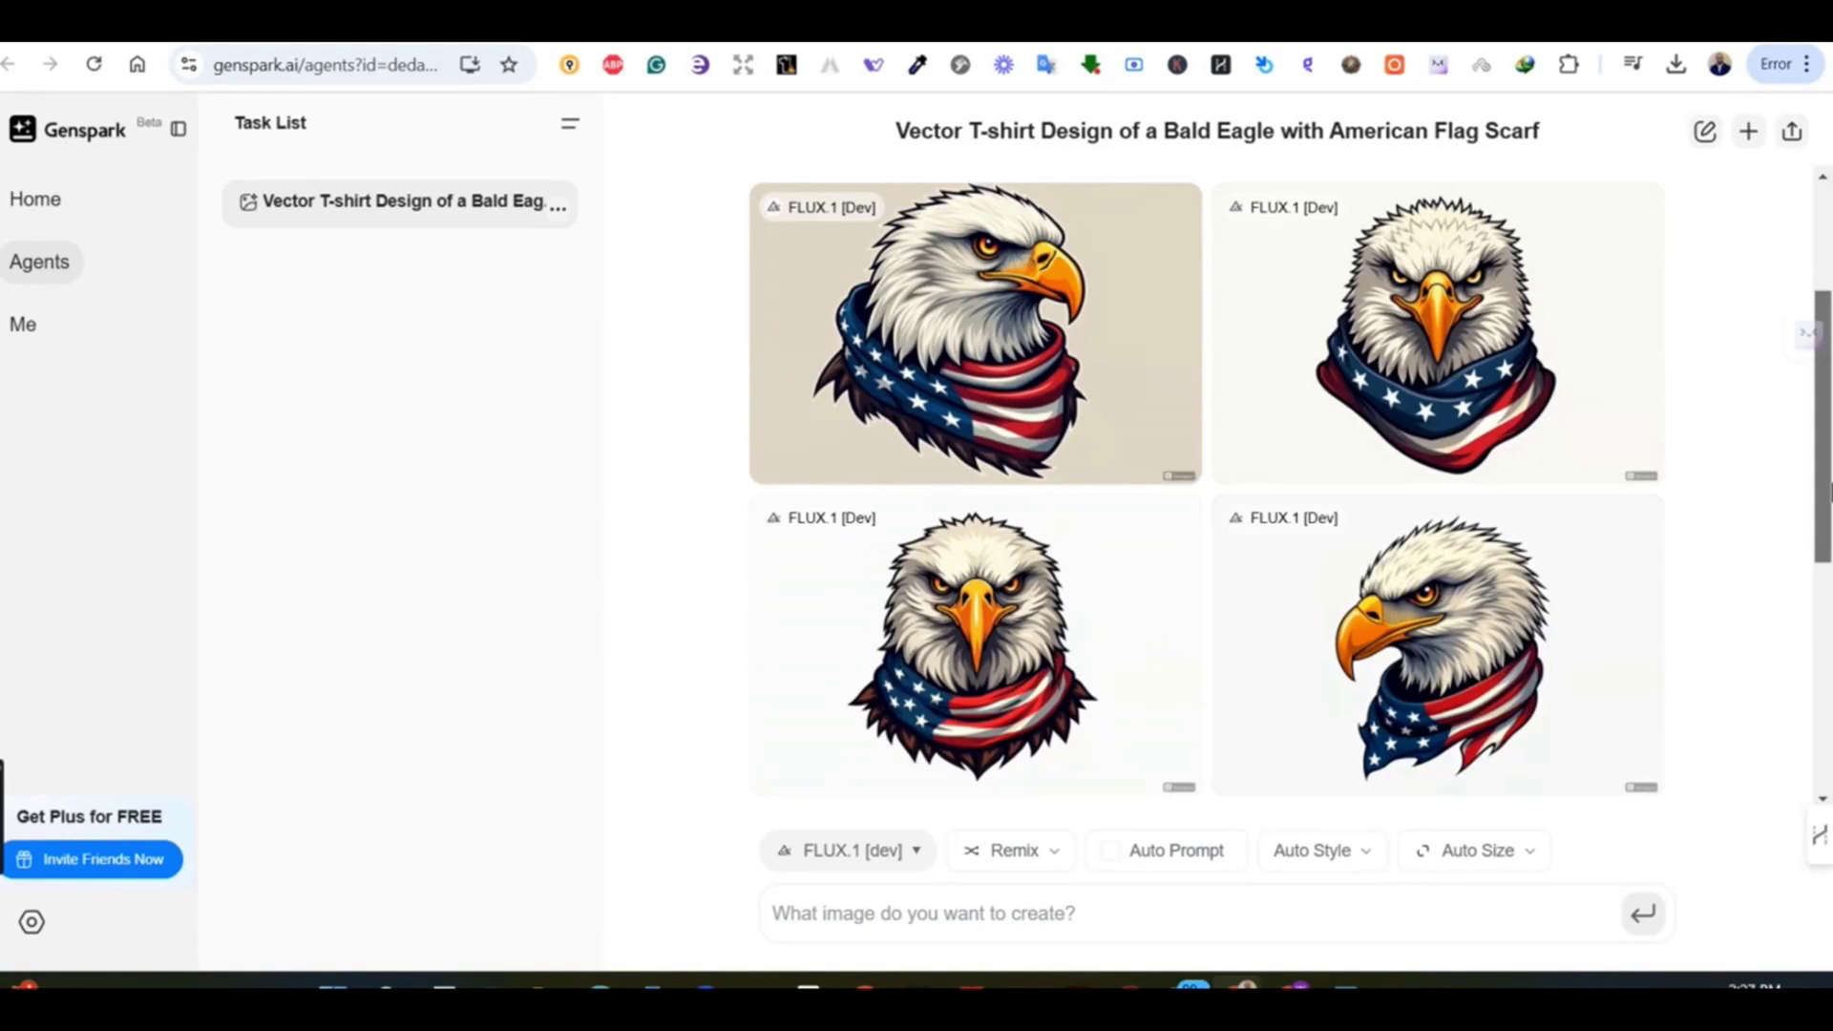
drag(1829, 492, 1822, 525)
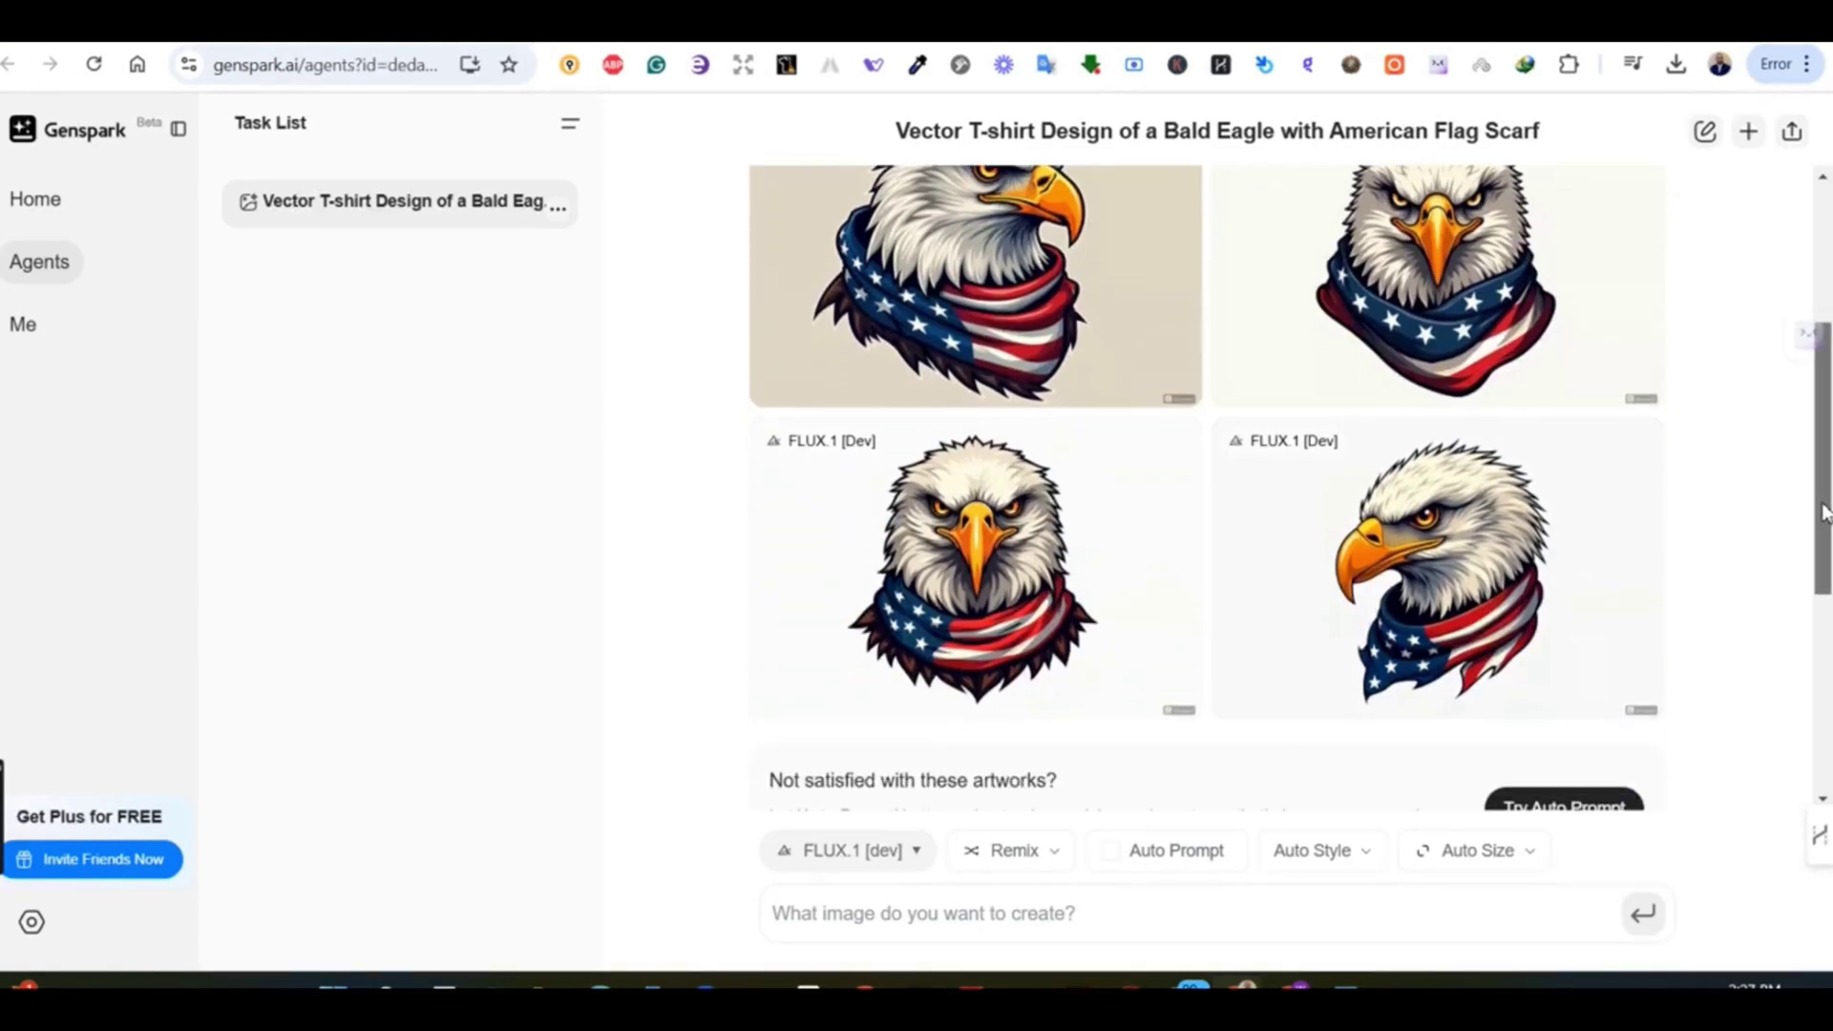
click(1122, 922)
scroll(1525, 410, up, 1)
click(1525, 380)
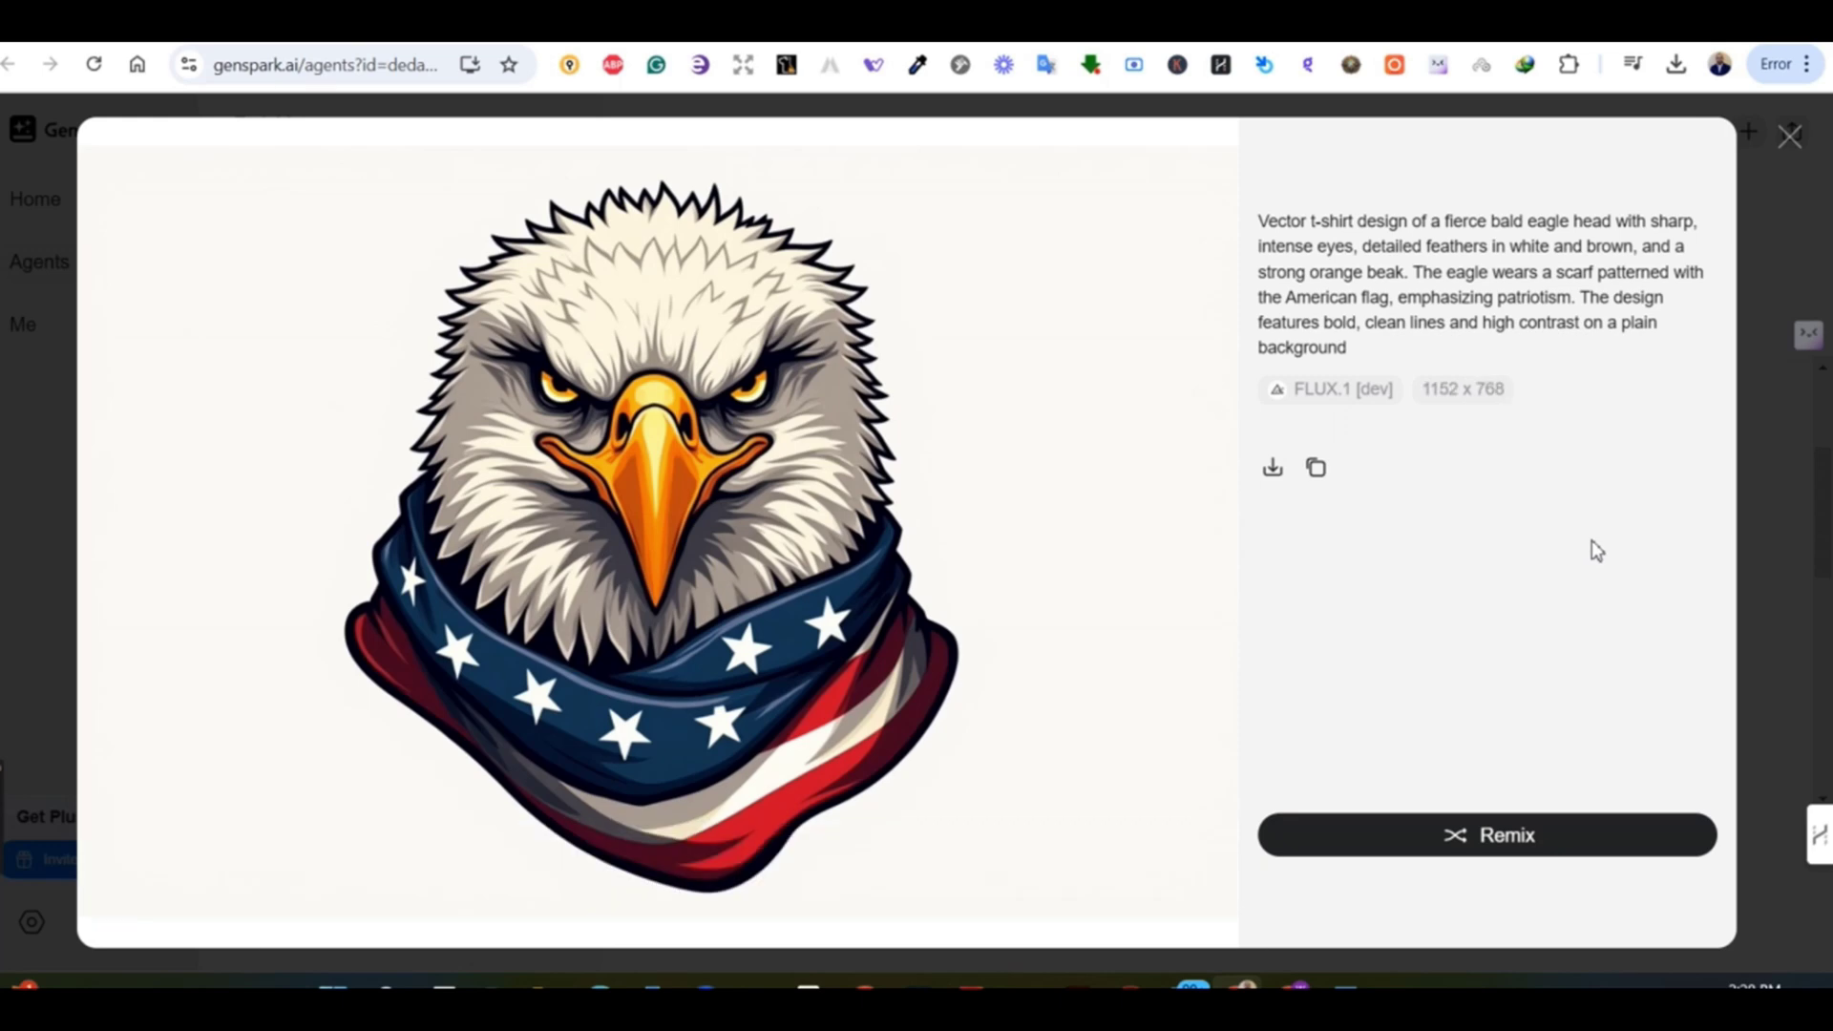
click(1791, 137)
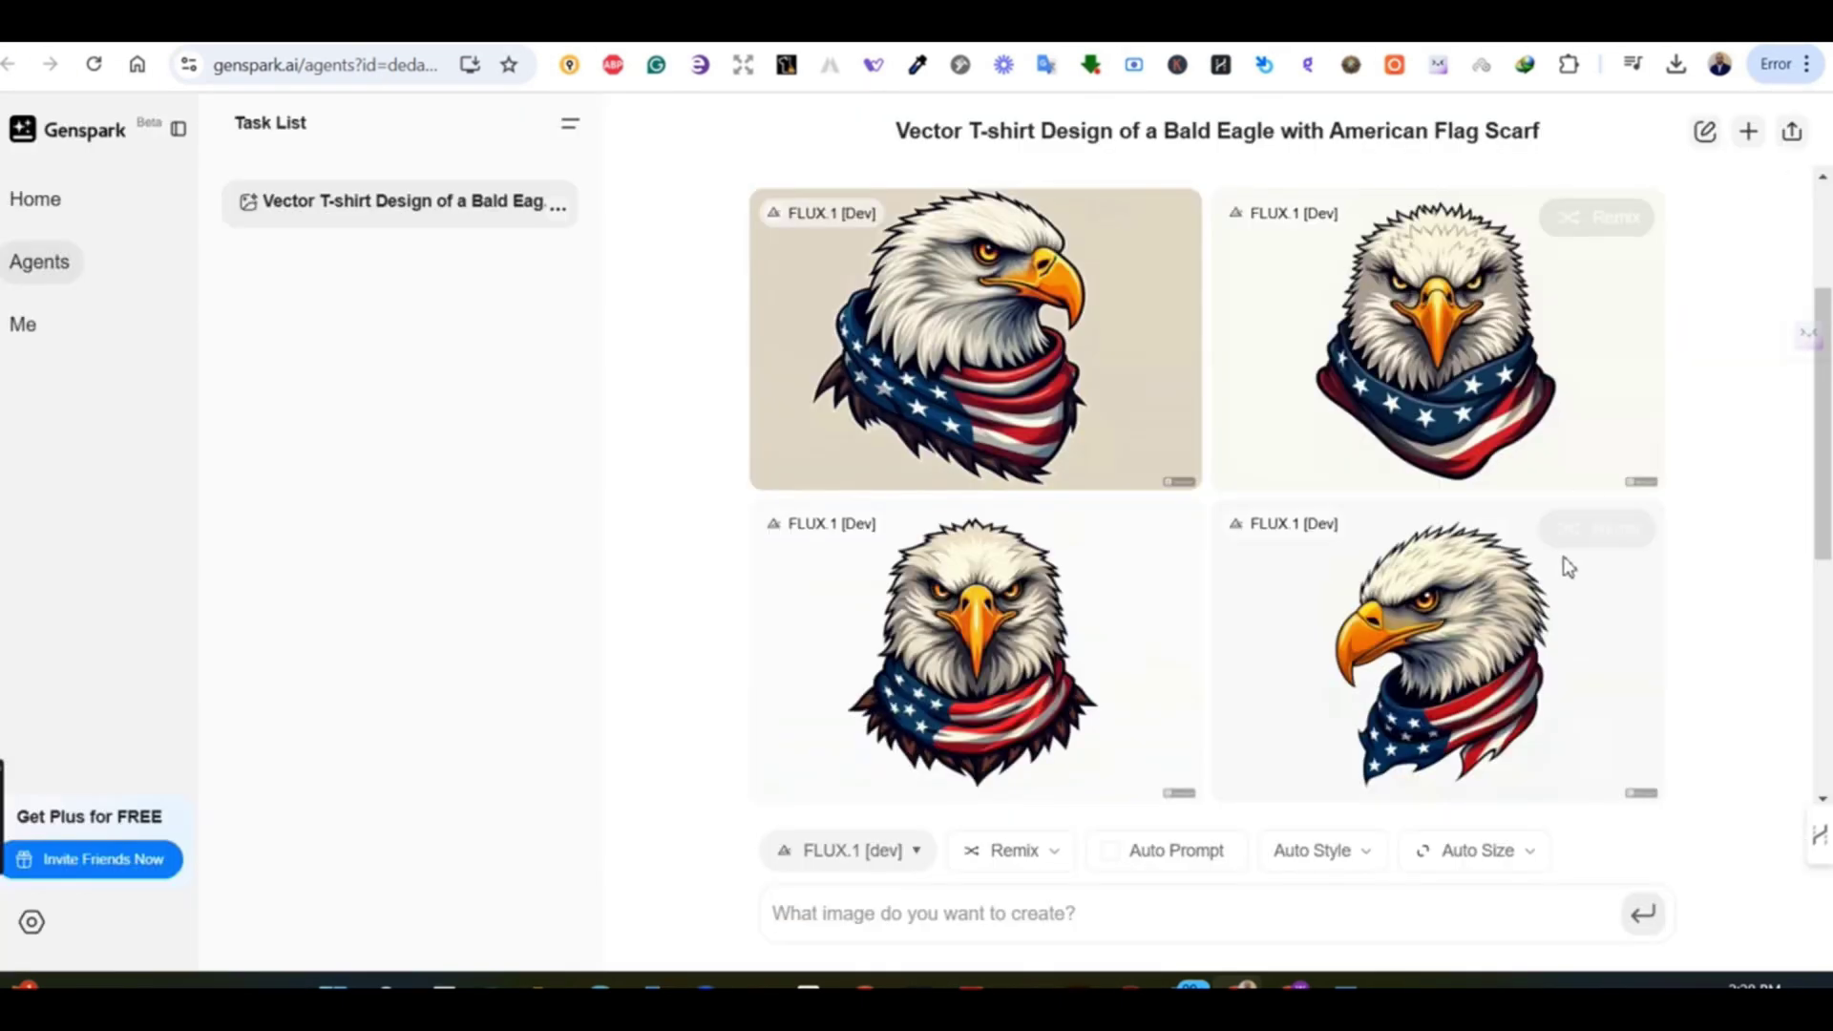
scroll(1563, 564, down, 3)
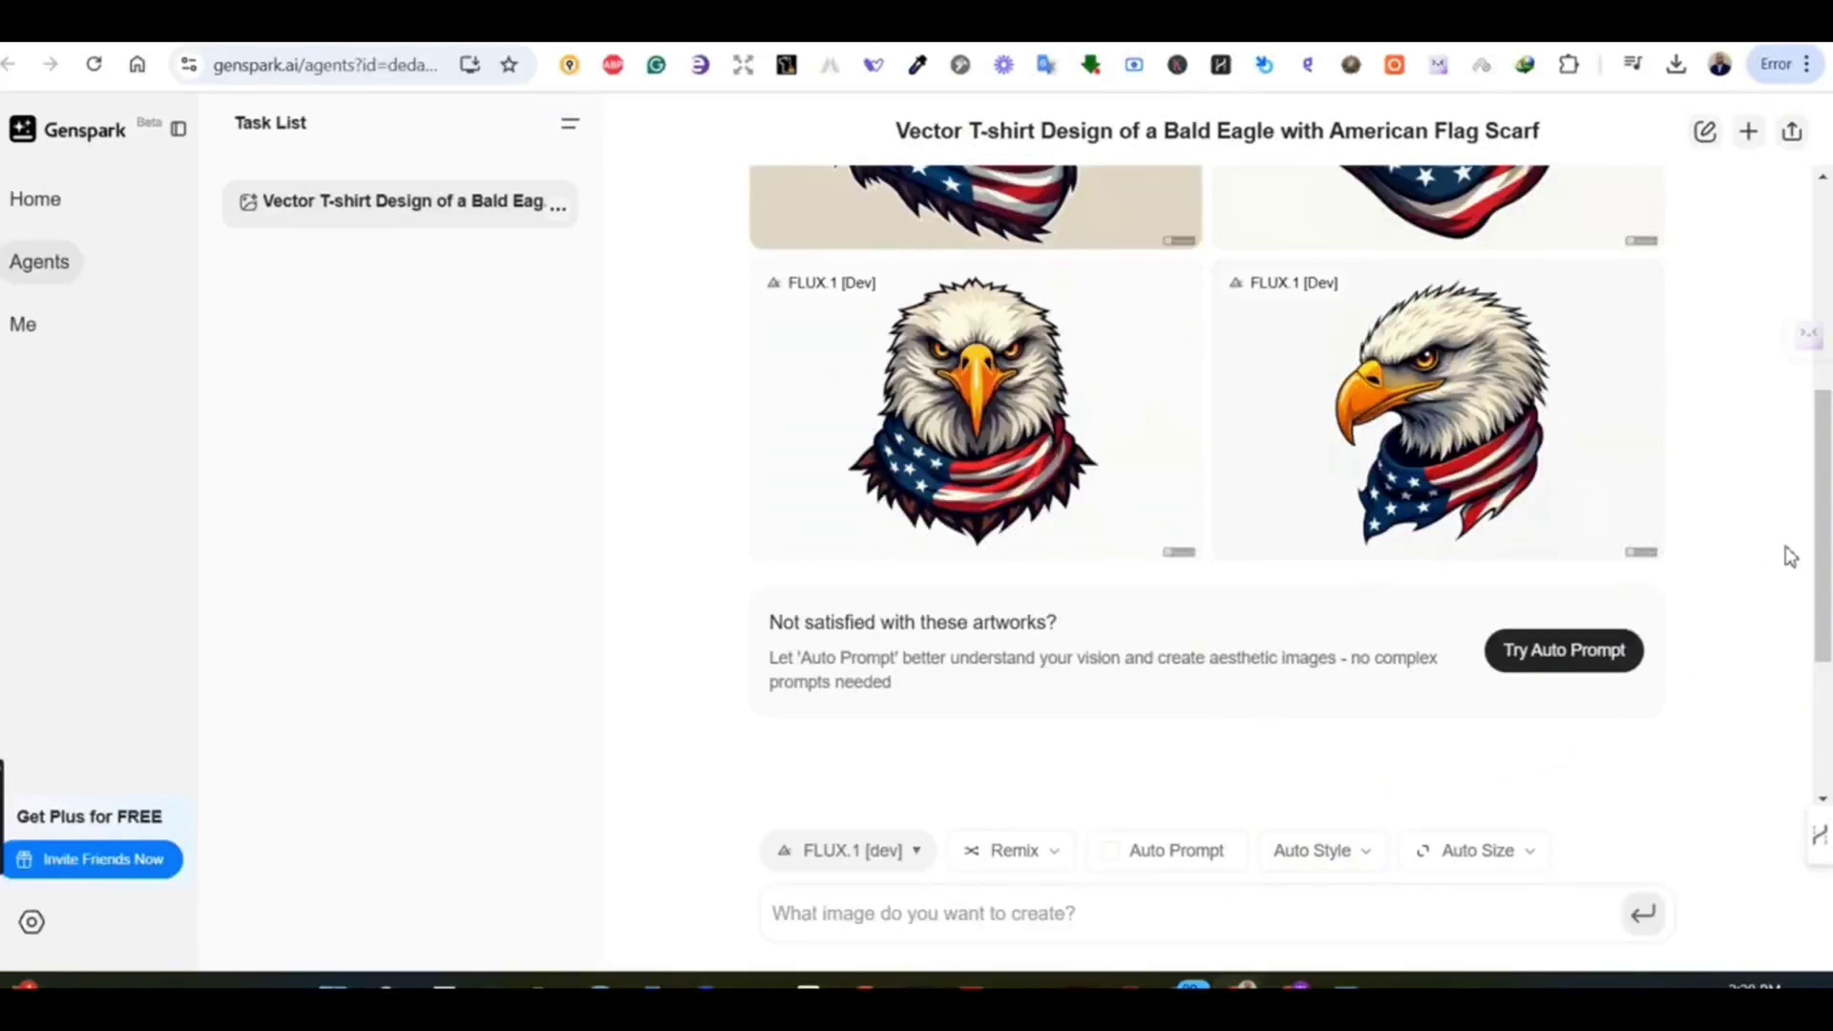
drag(1824, 520, 1829, 430)
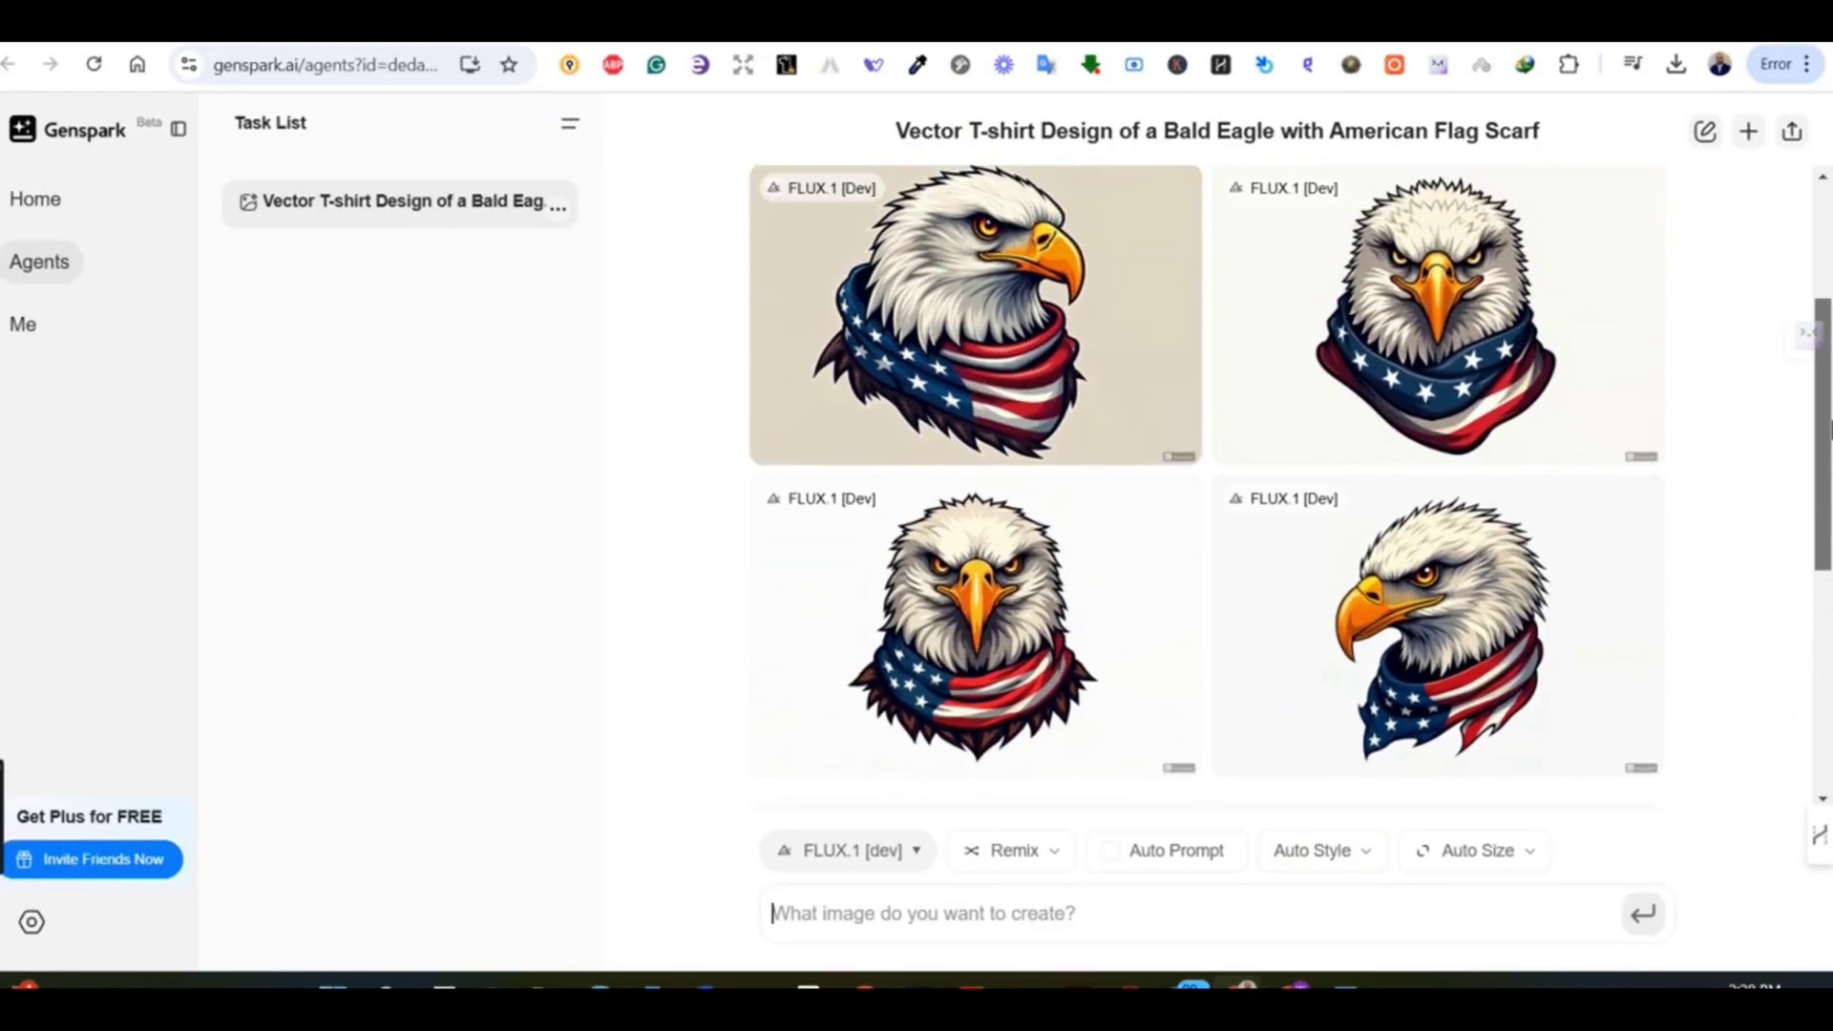
scroll(1830, 429, down, 3)
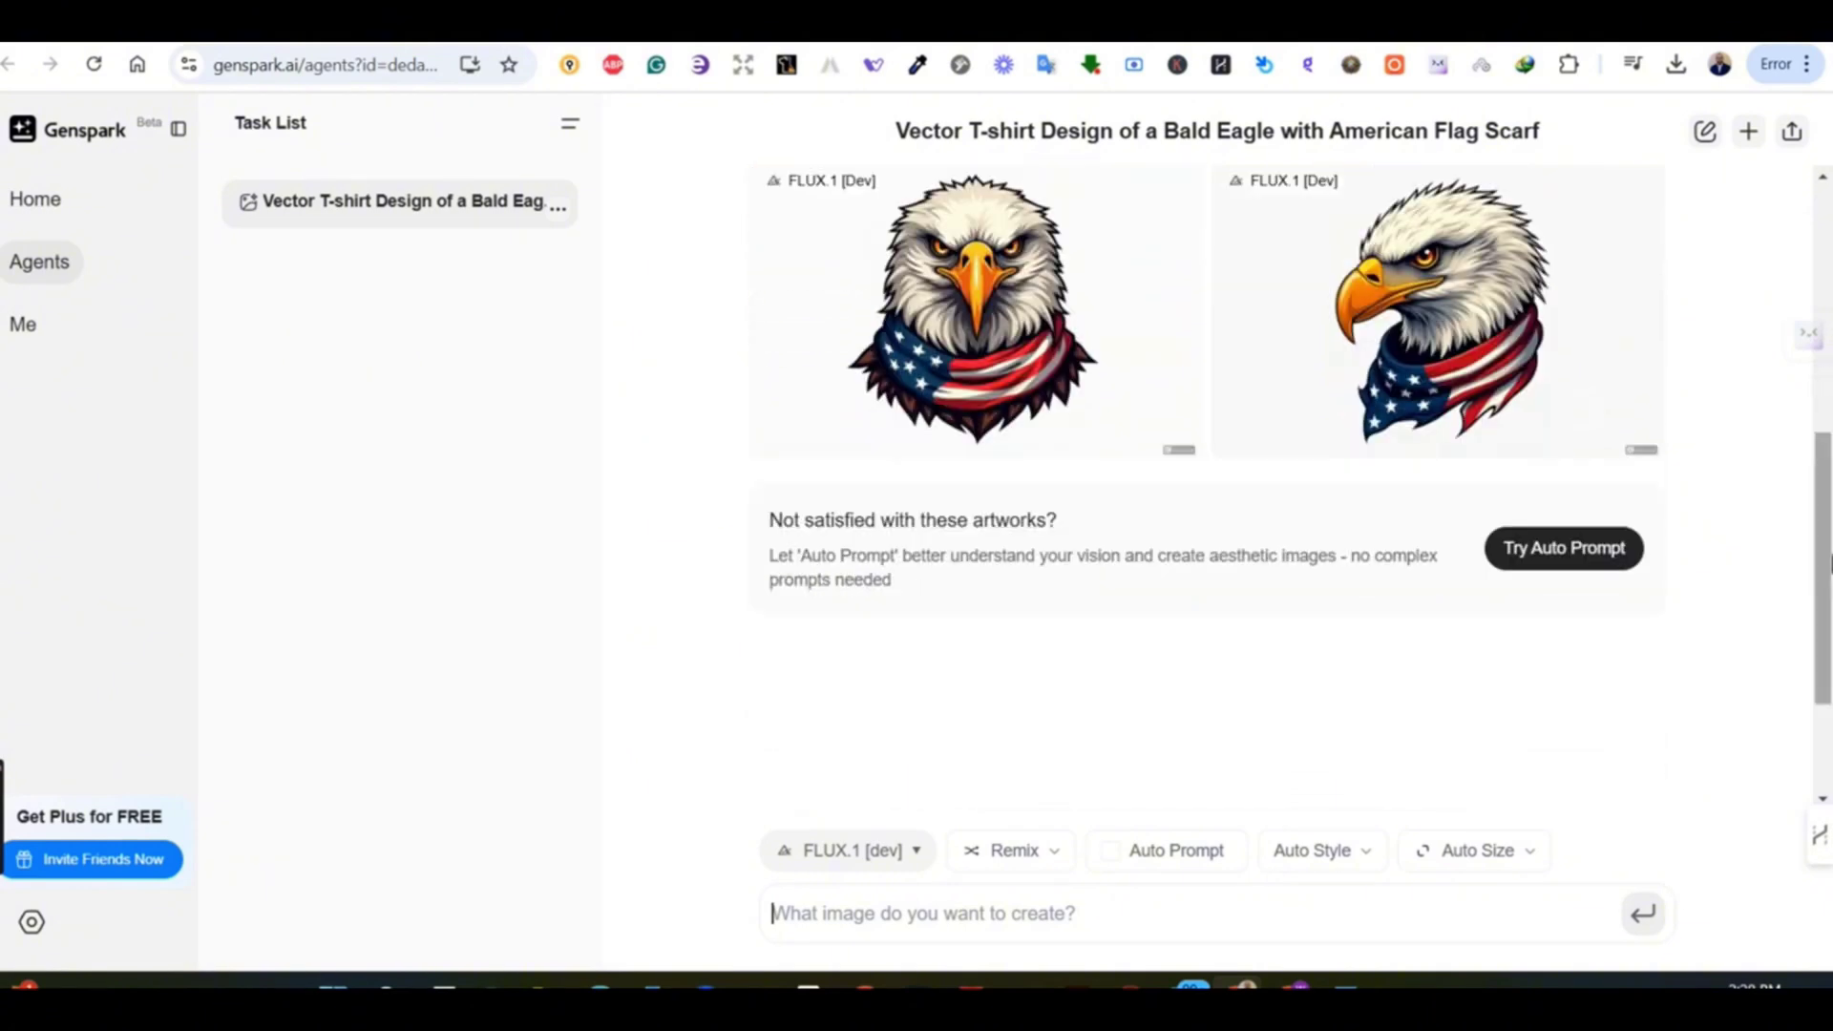
- Generate the same bald eagle t-shirt prompt again with the Ideogram 2.0 model
text(Vector t-shirt design of a fierce bald eagle head with sharp, intense eyes, detailed feathers in white and brown, and a strong orange beak. The eagle wears a scarf patterned with the American flag, emphasizing patriotism. The design features bold, clean lines and high contrast on a plain background)
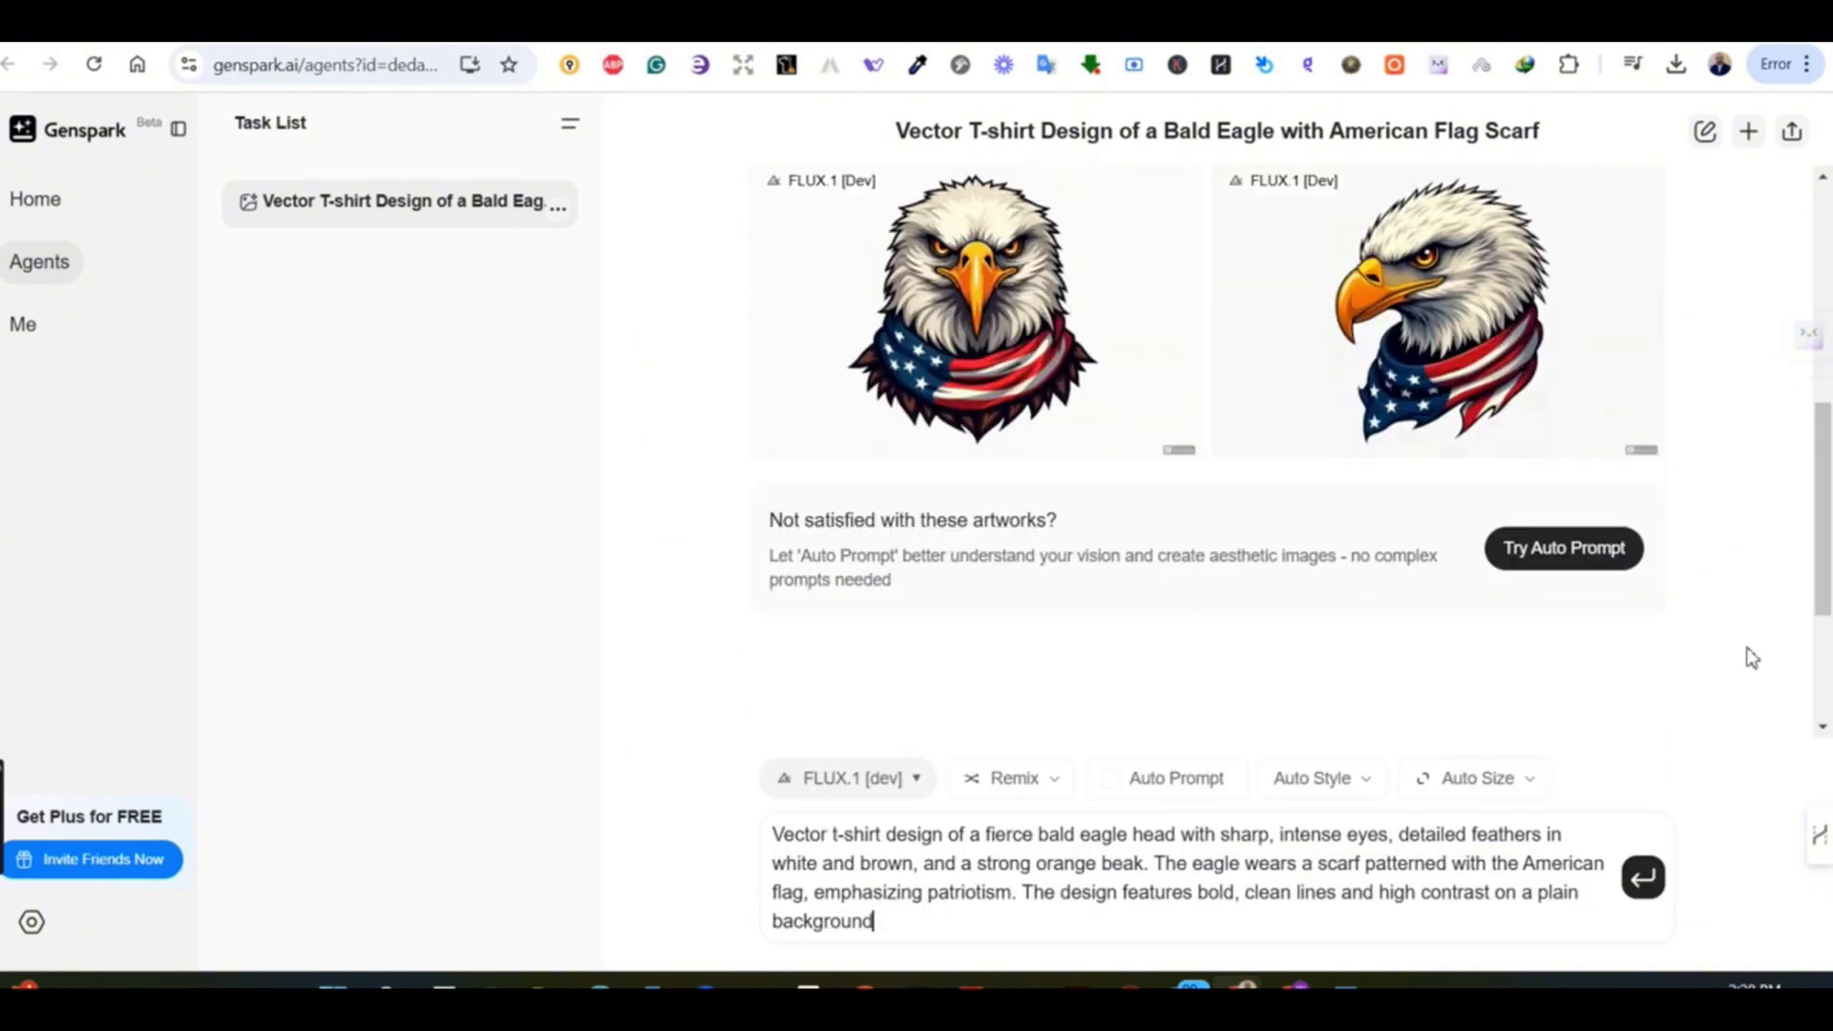
click(931, 793)
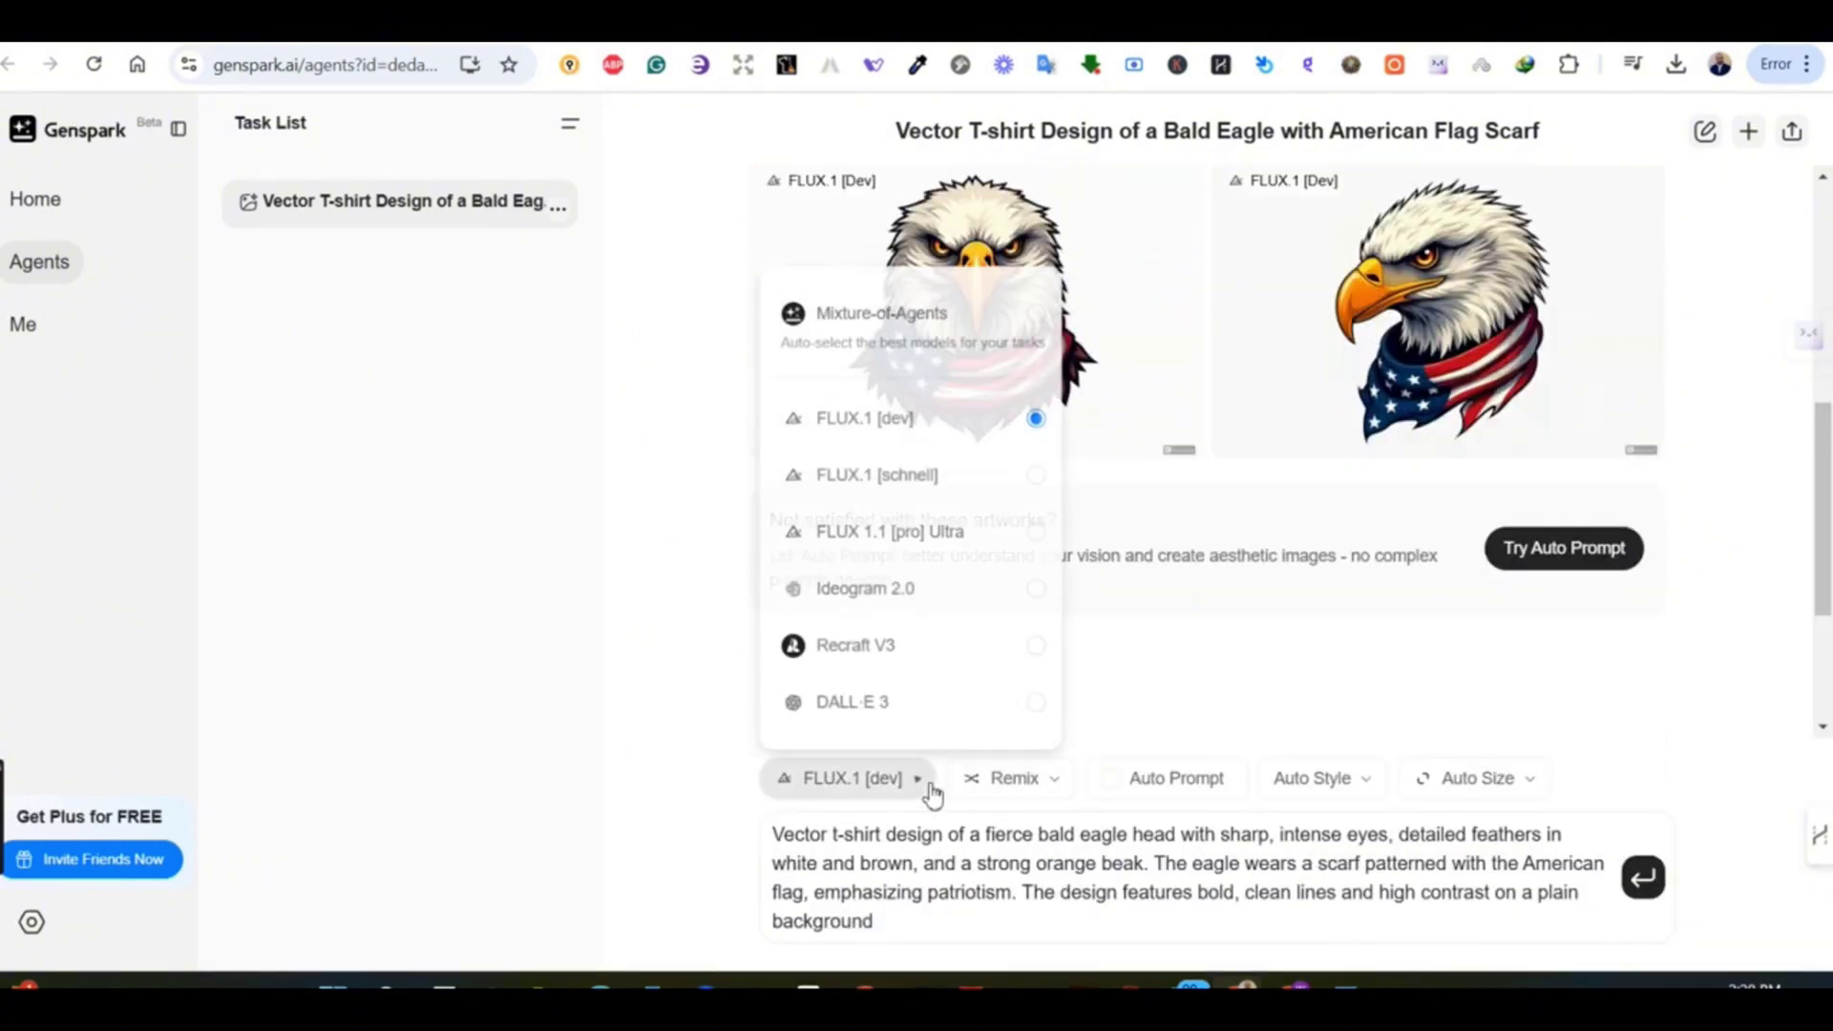
click(969, 600)
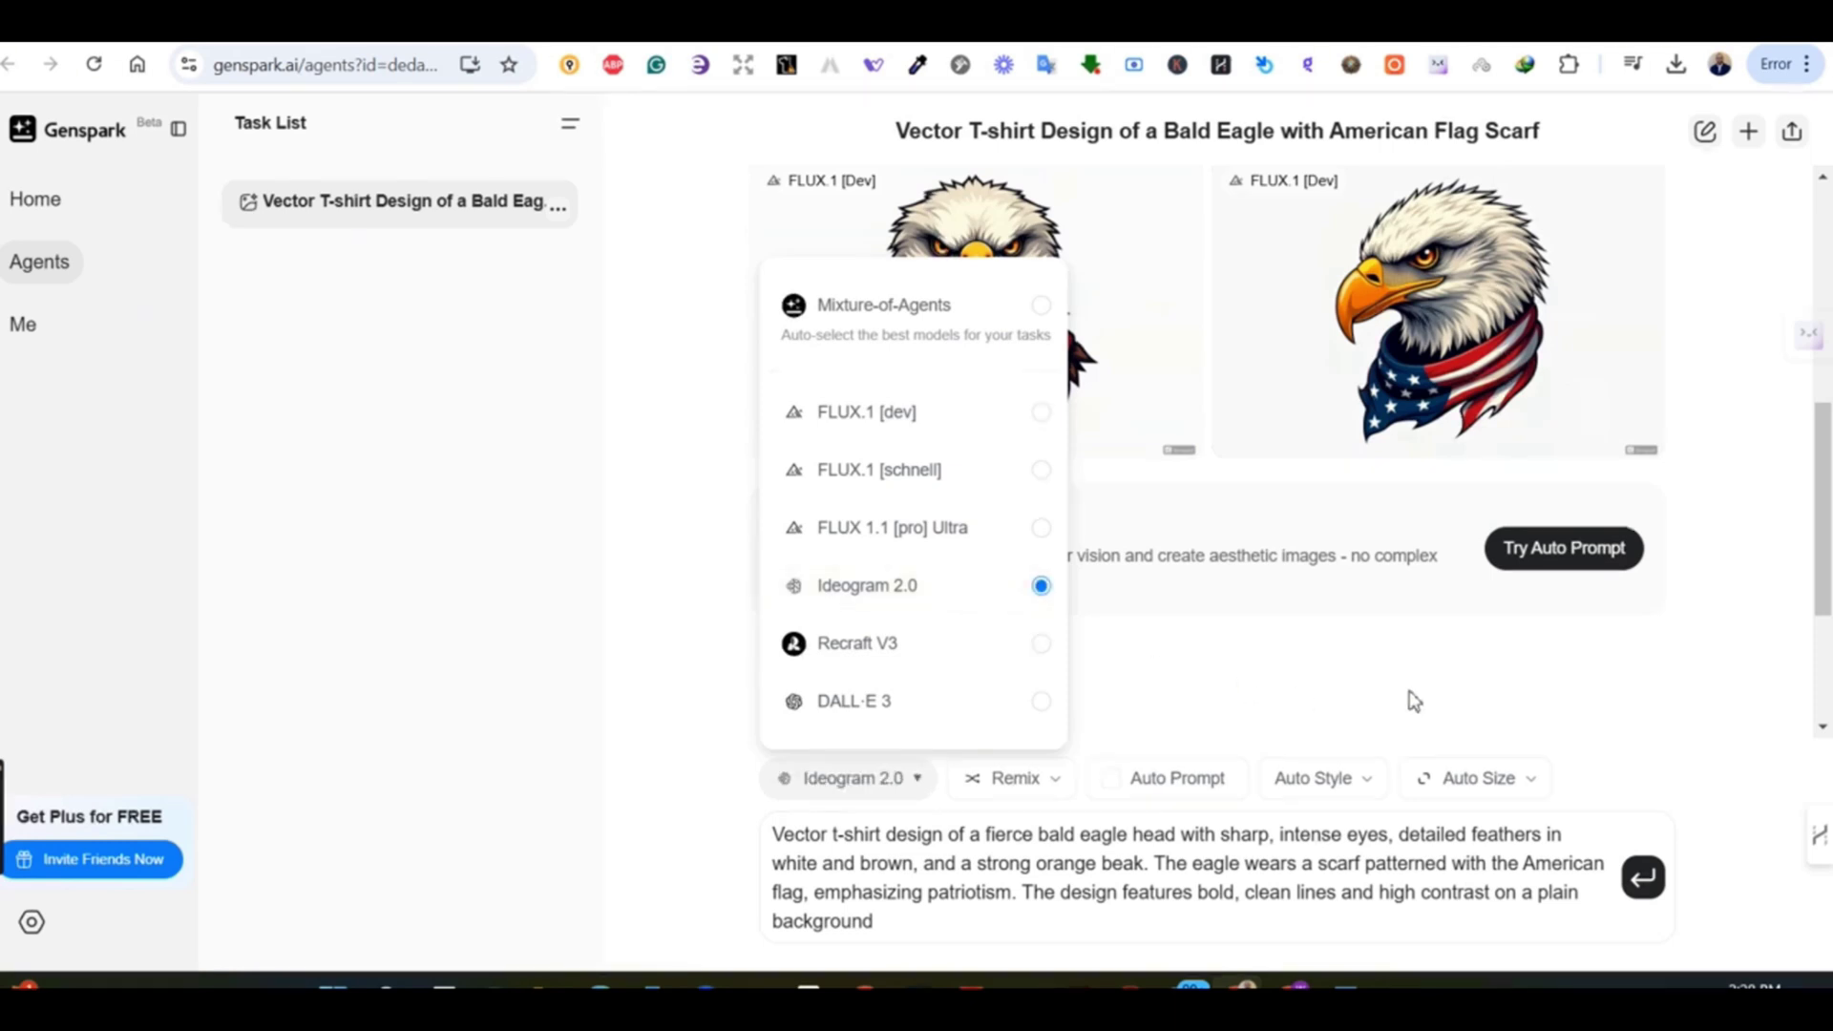
key(Return)
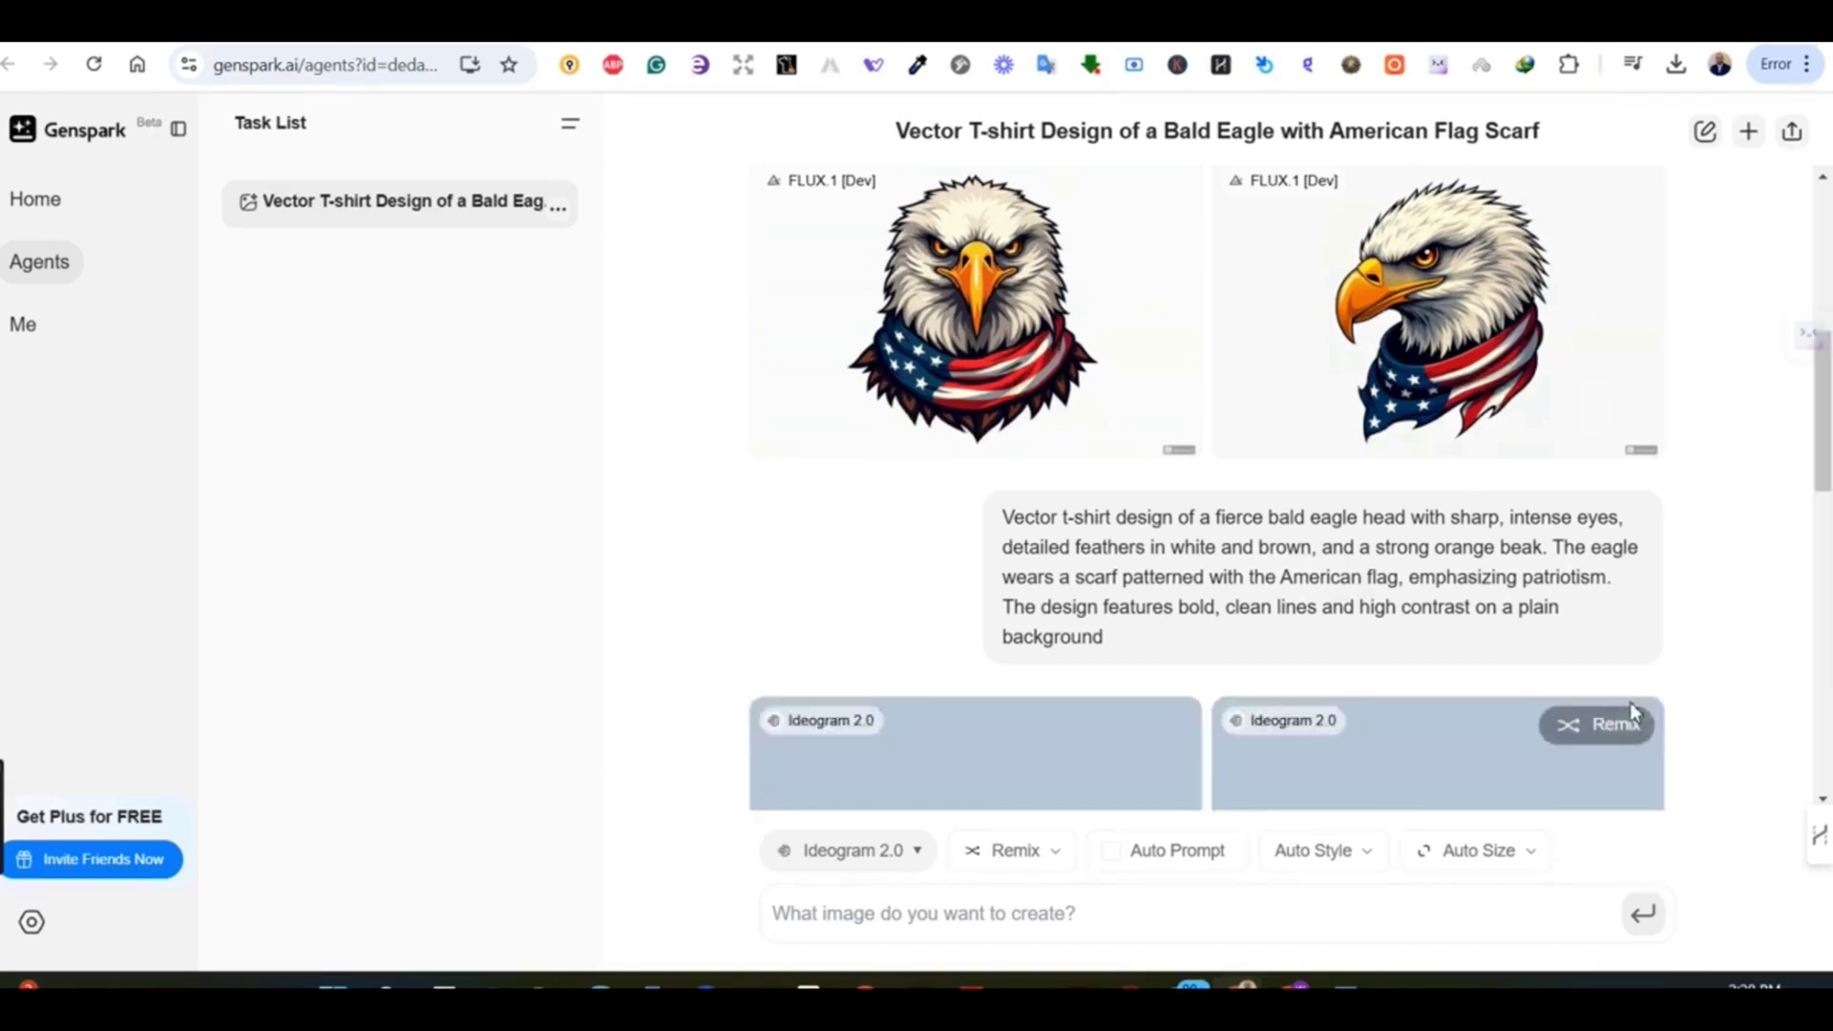
- Compare the Ideogram 2.0 eagle designs with the earlier FLUX.1 [dev] designs
drag(1815, 429, 1830, 551)
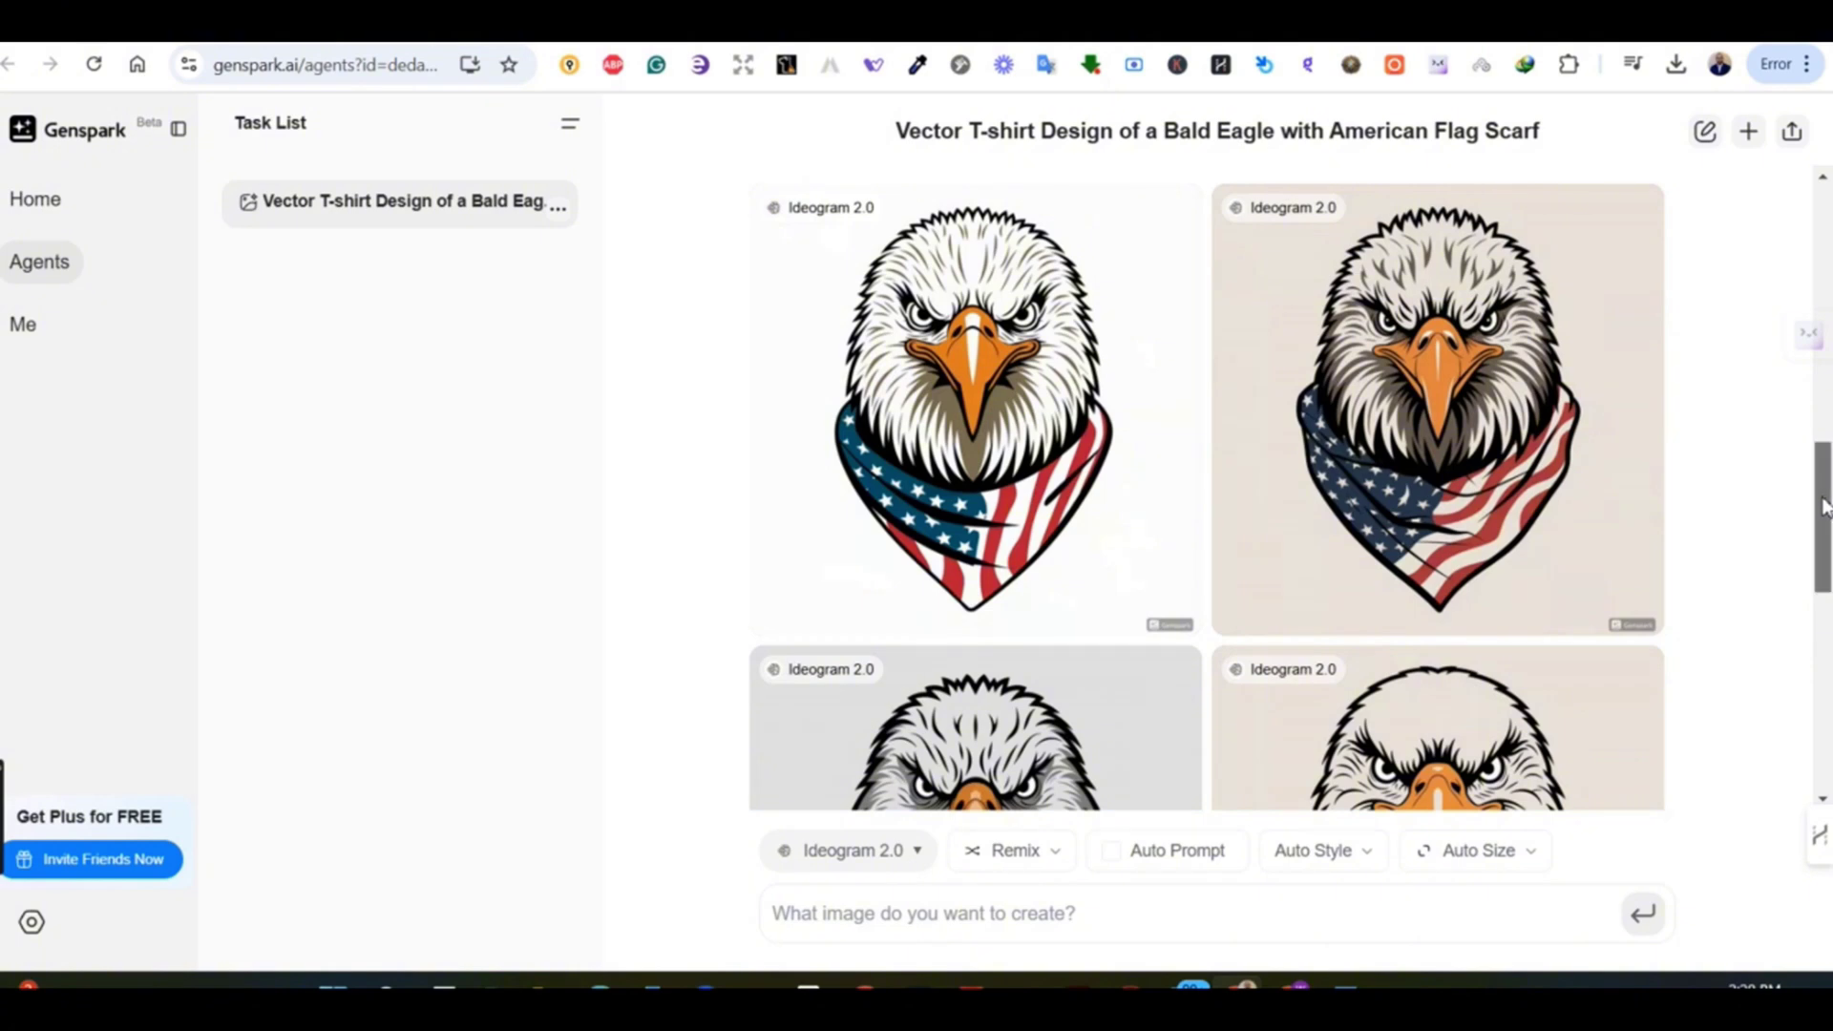
drag(1824, 506, 1827, 574)
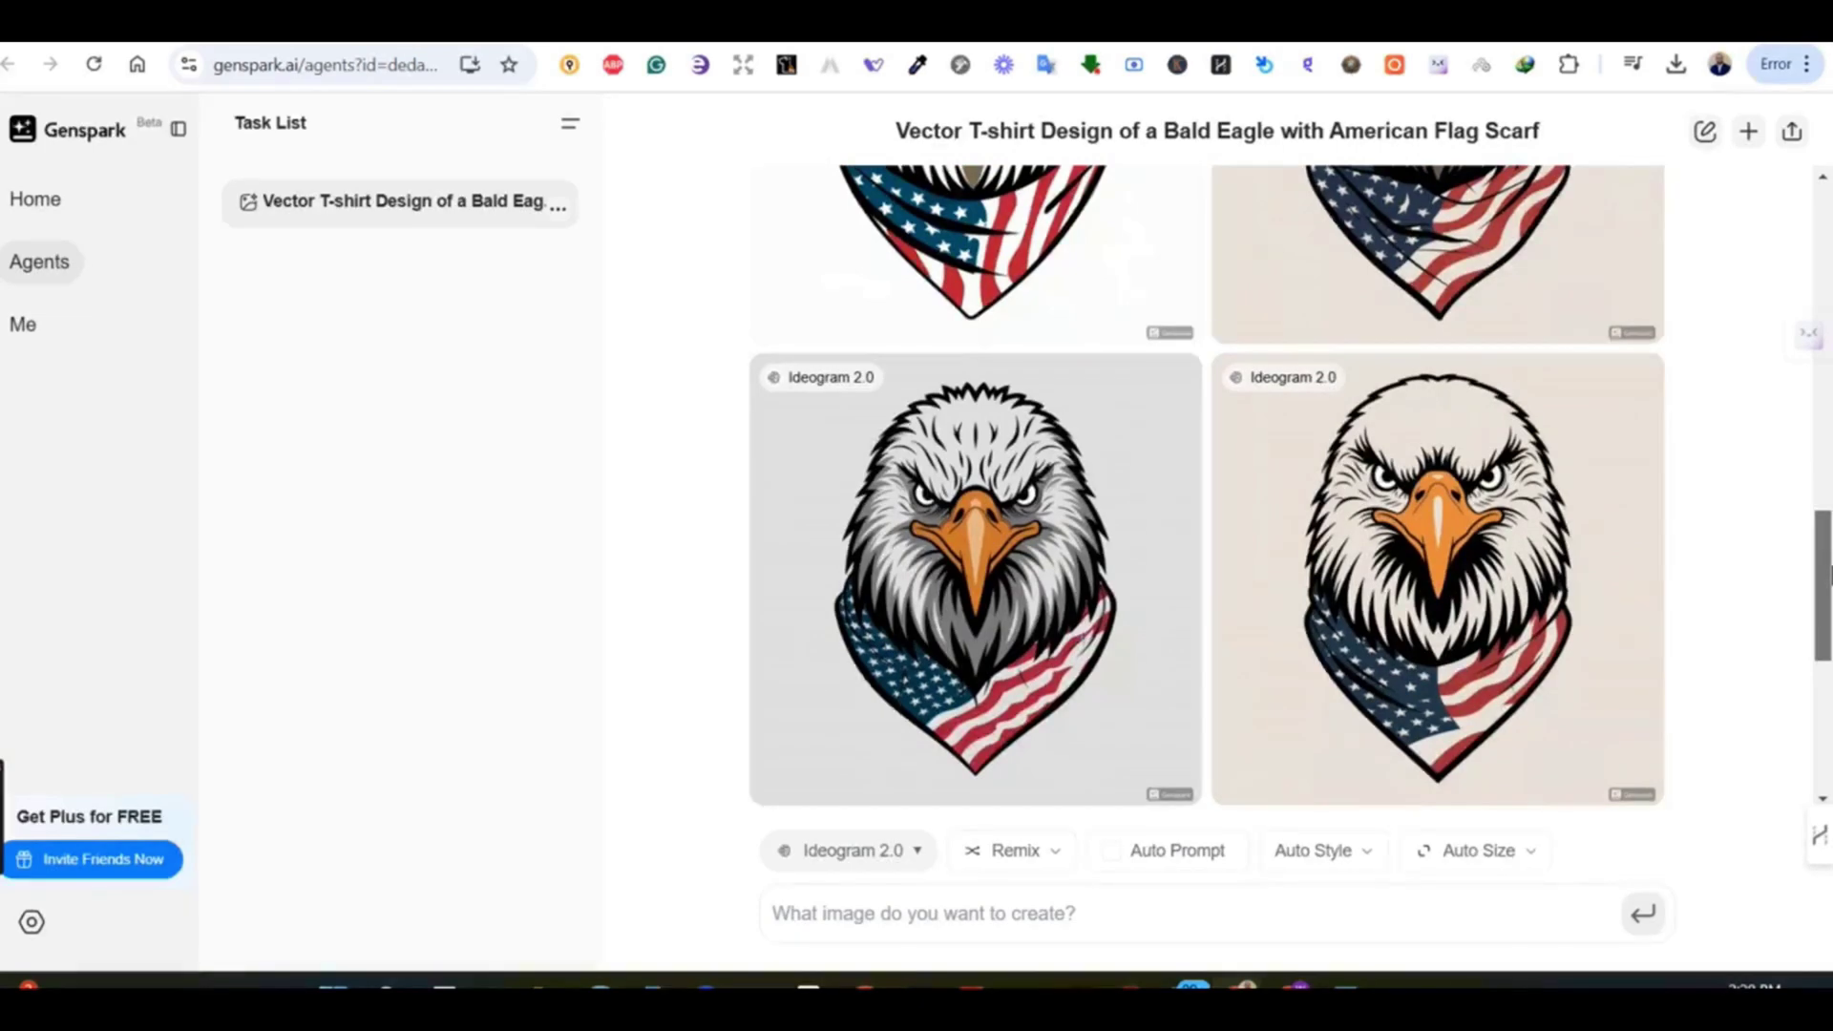
drag(1828, 573, 1828, 296)
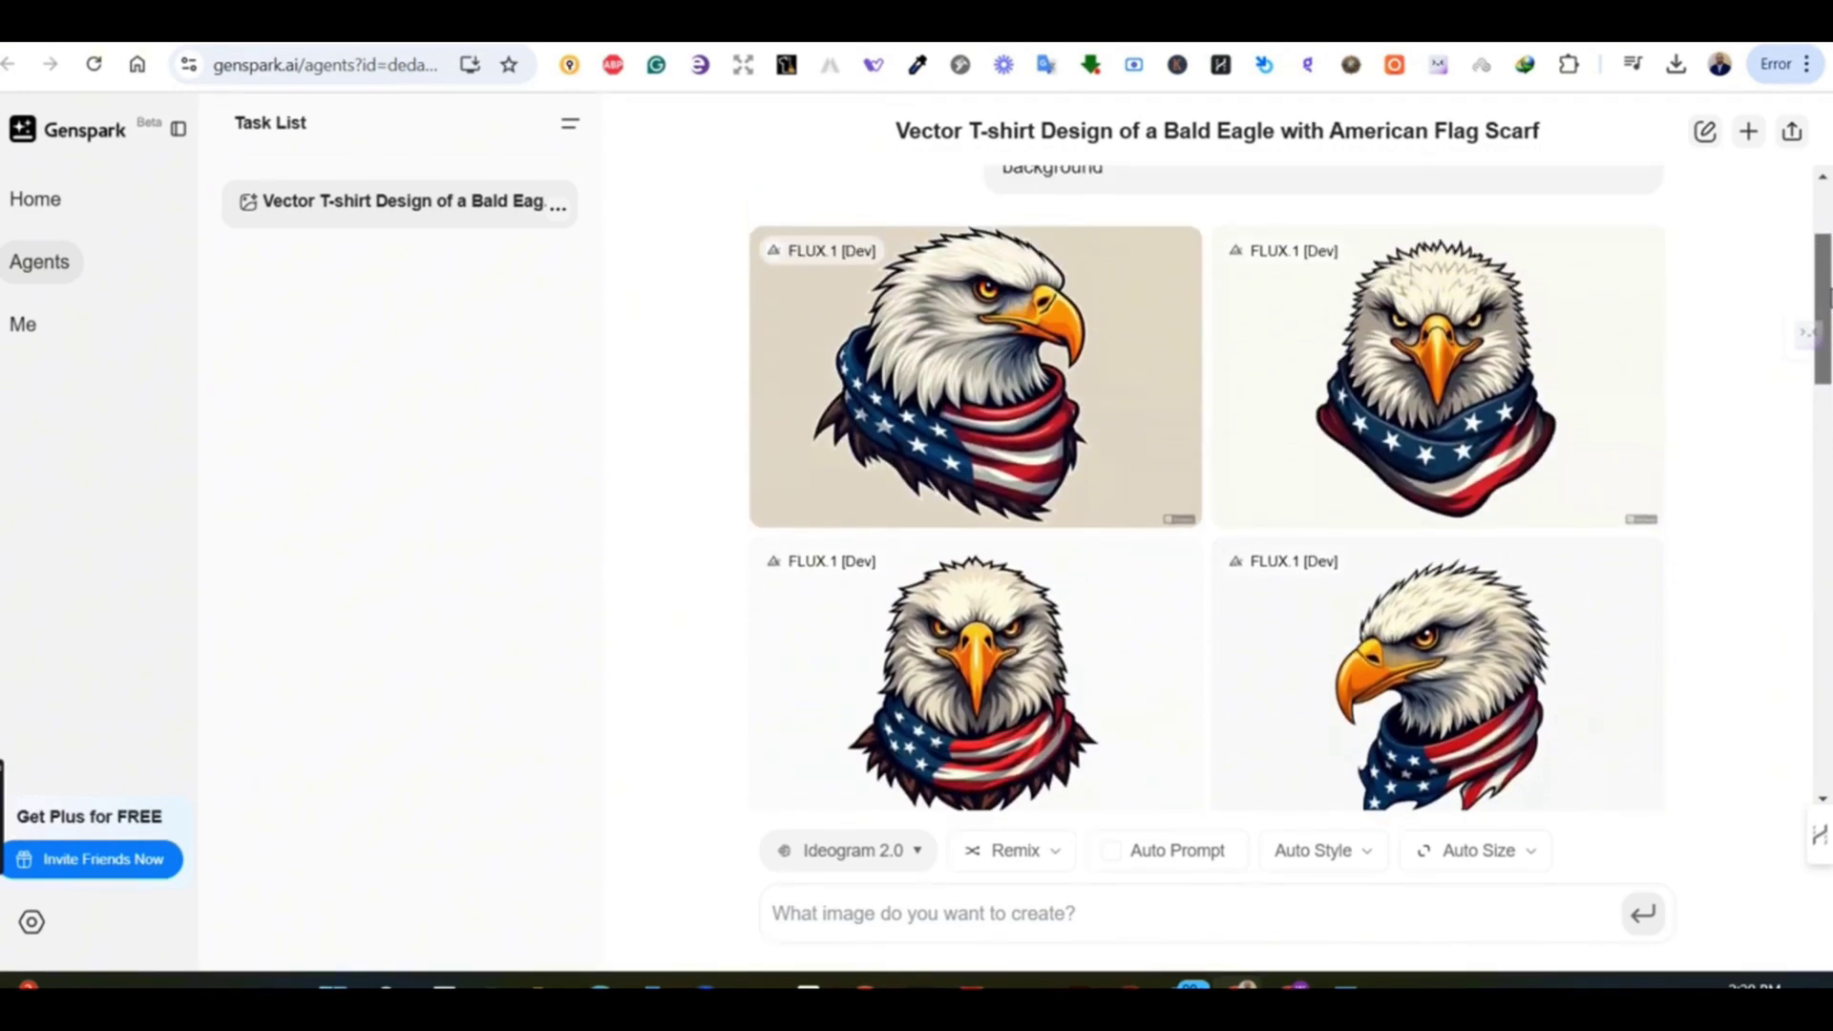
drag(1828, 296, 1828, 492)
scroll(1737, 781, down, 2)
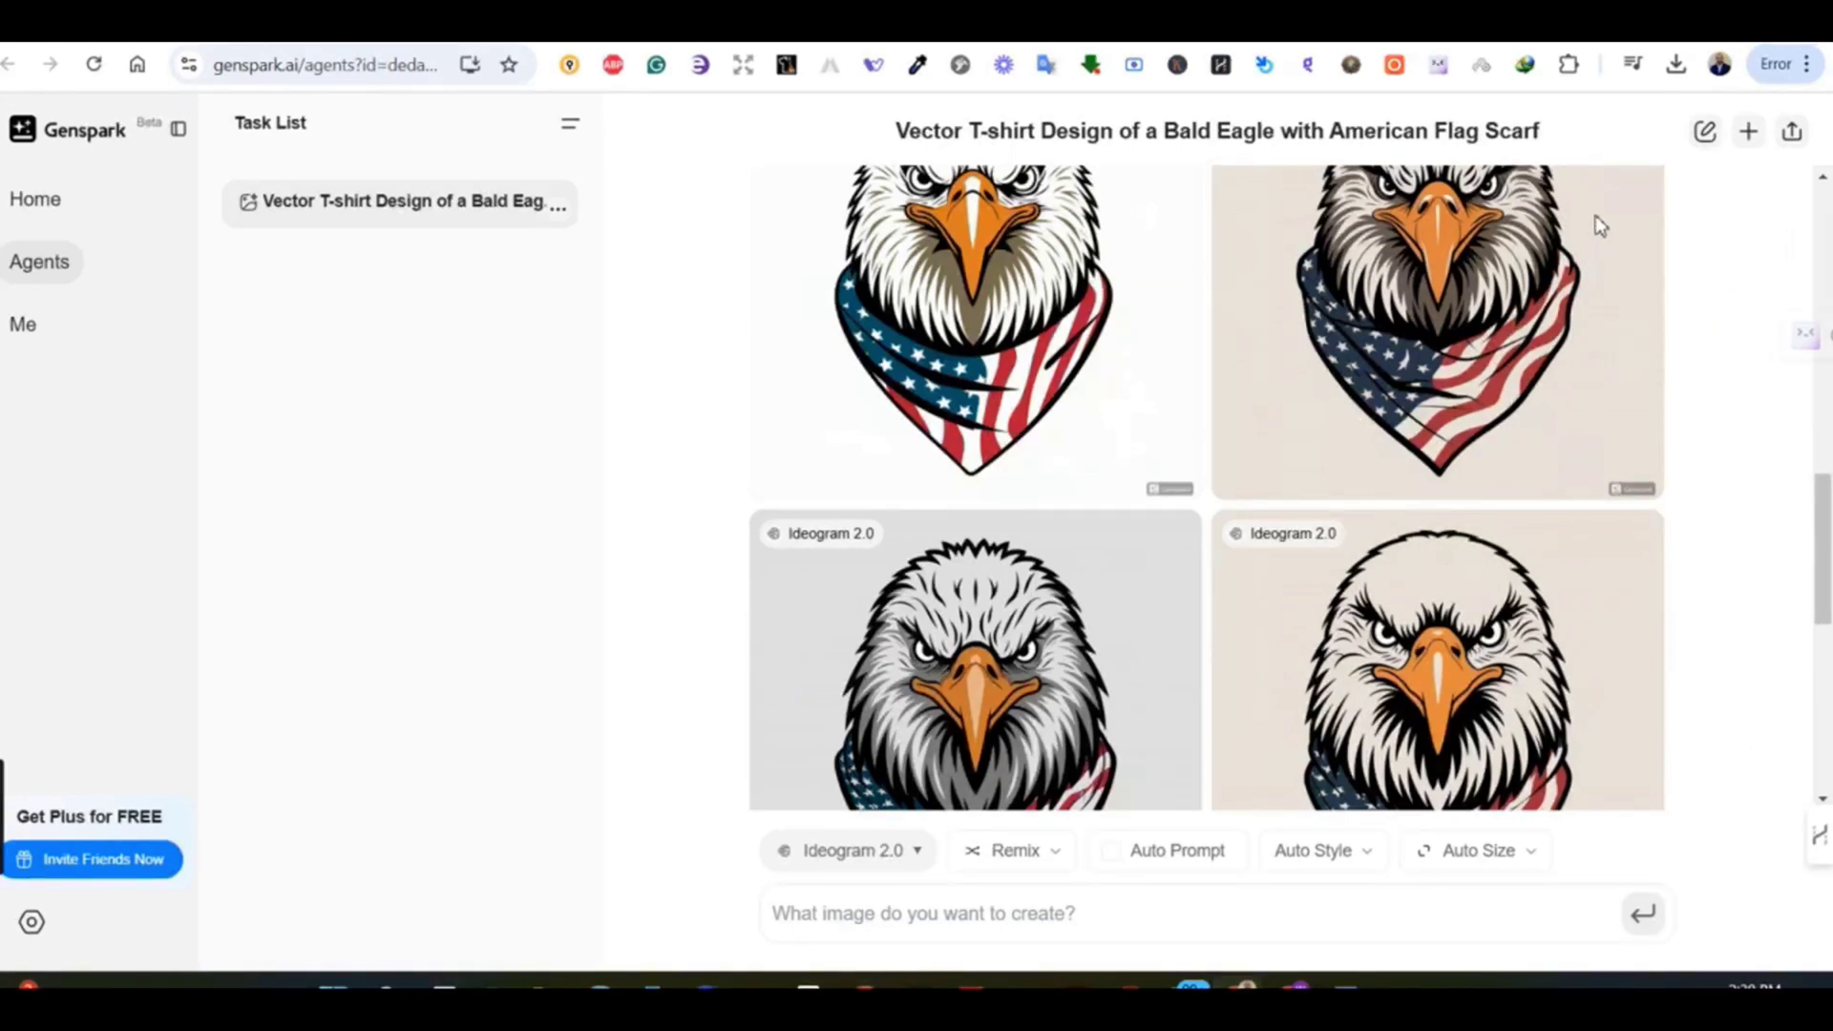
- Reduce the browser page zoom until all four Ideogram 2.0 eagle designs fit in view together
scroll(1762, 536, down, 3)
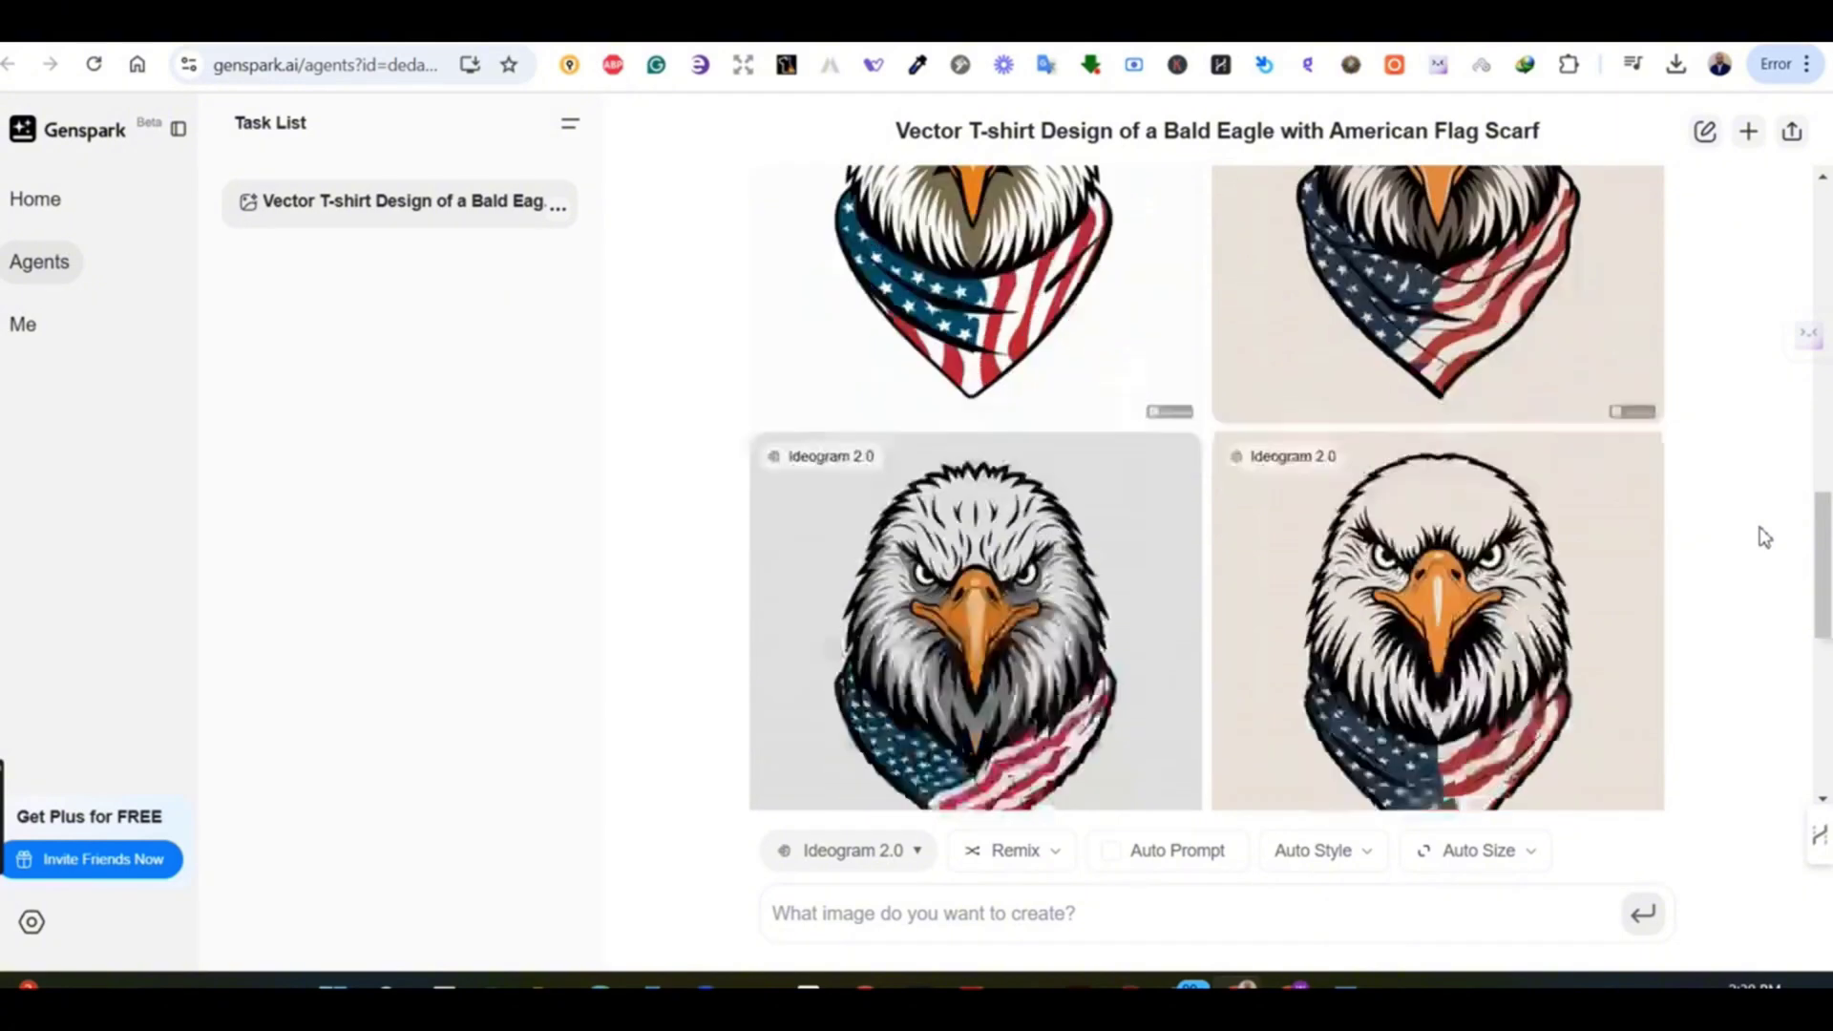
scroll(1765, 535, up, 5)
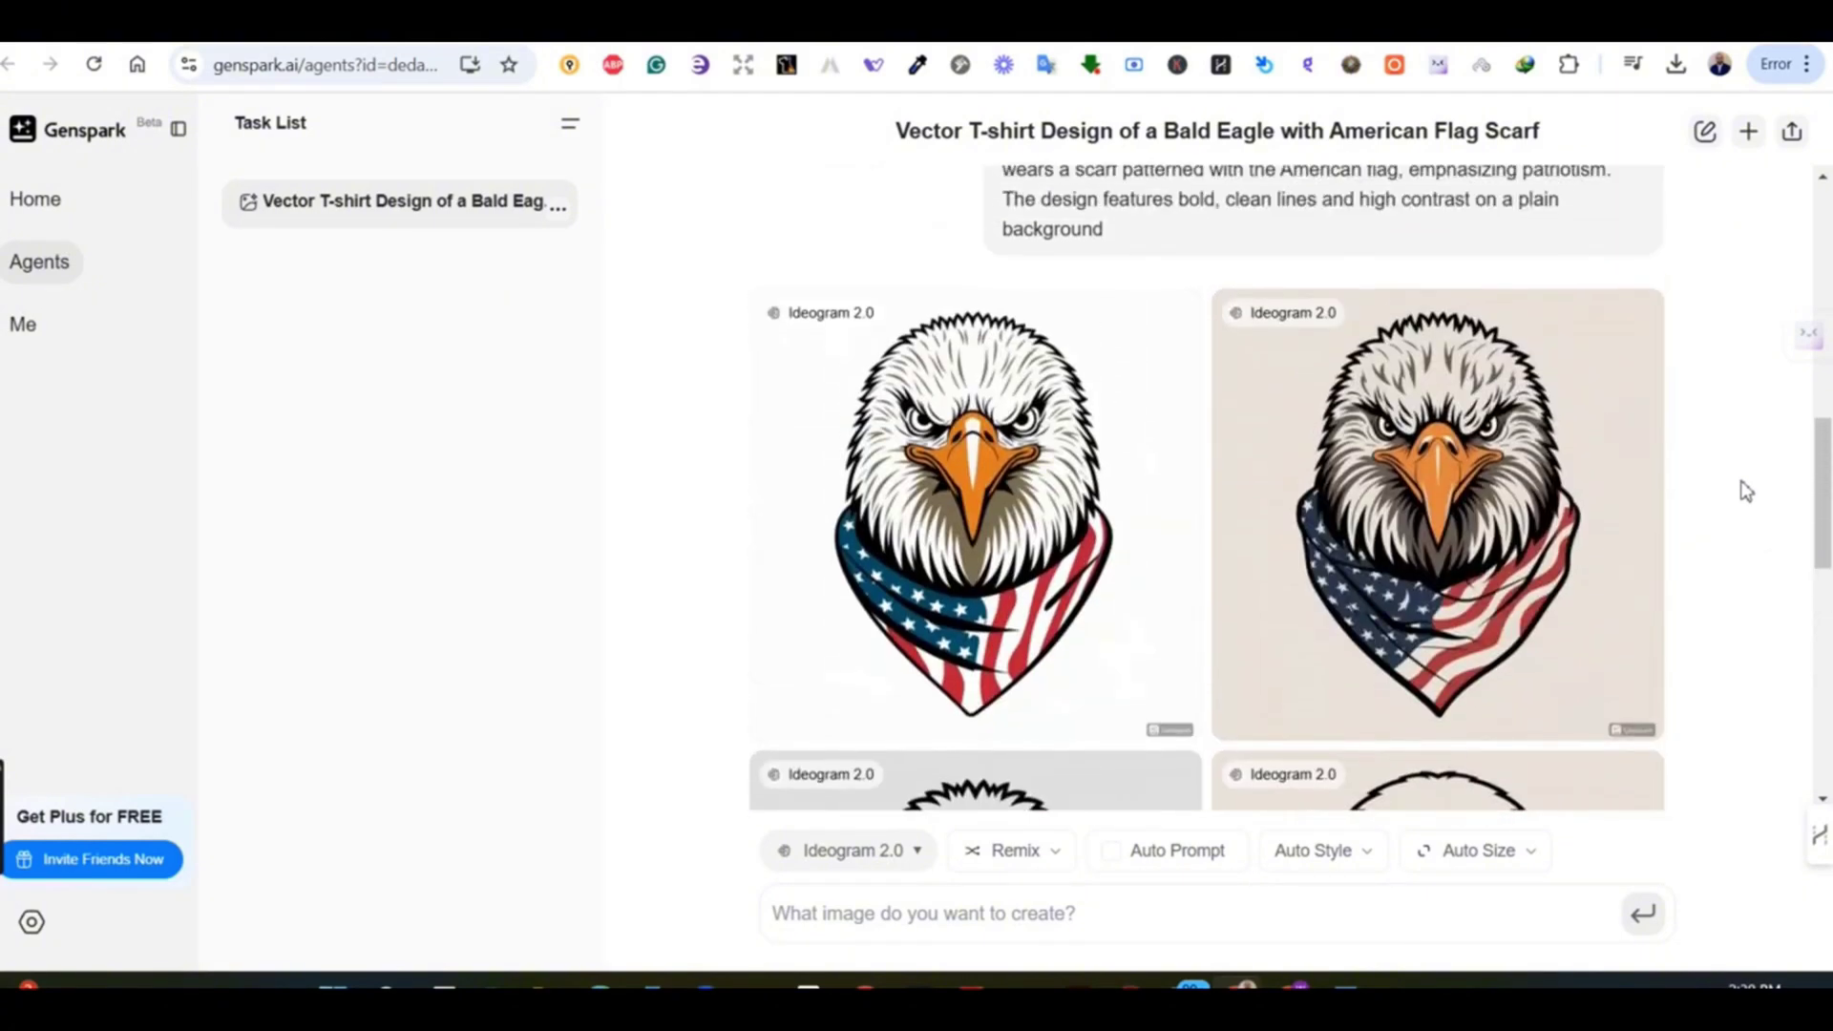
click(1806, 65)
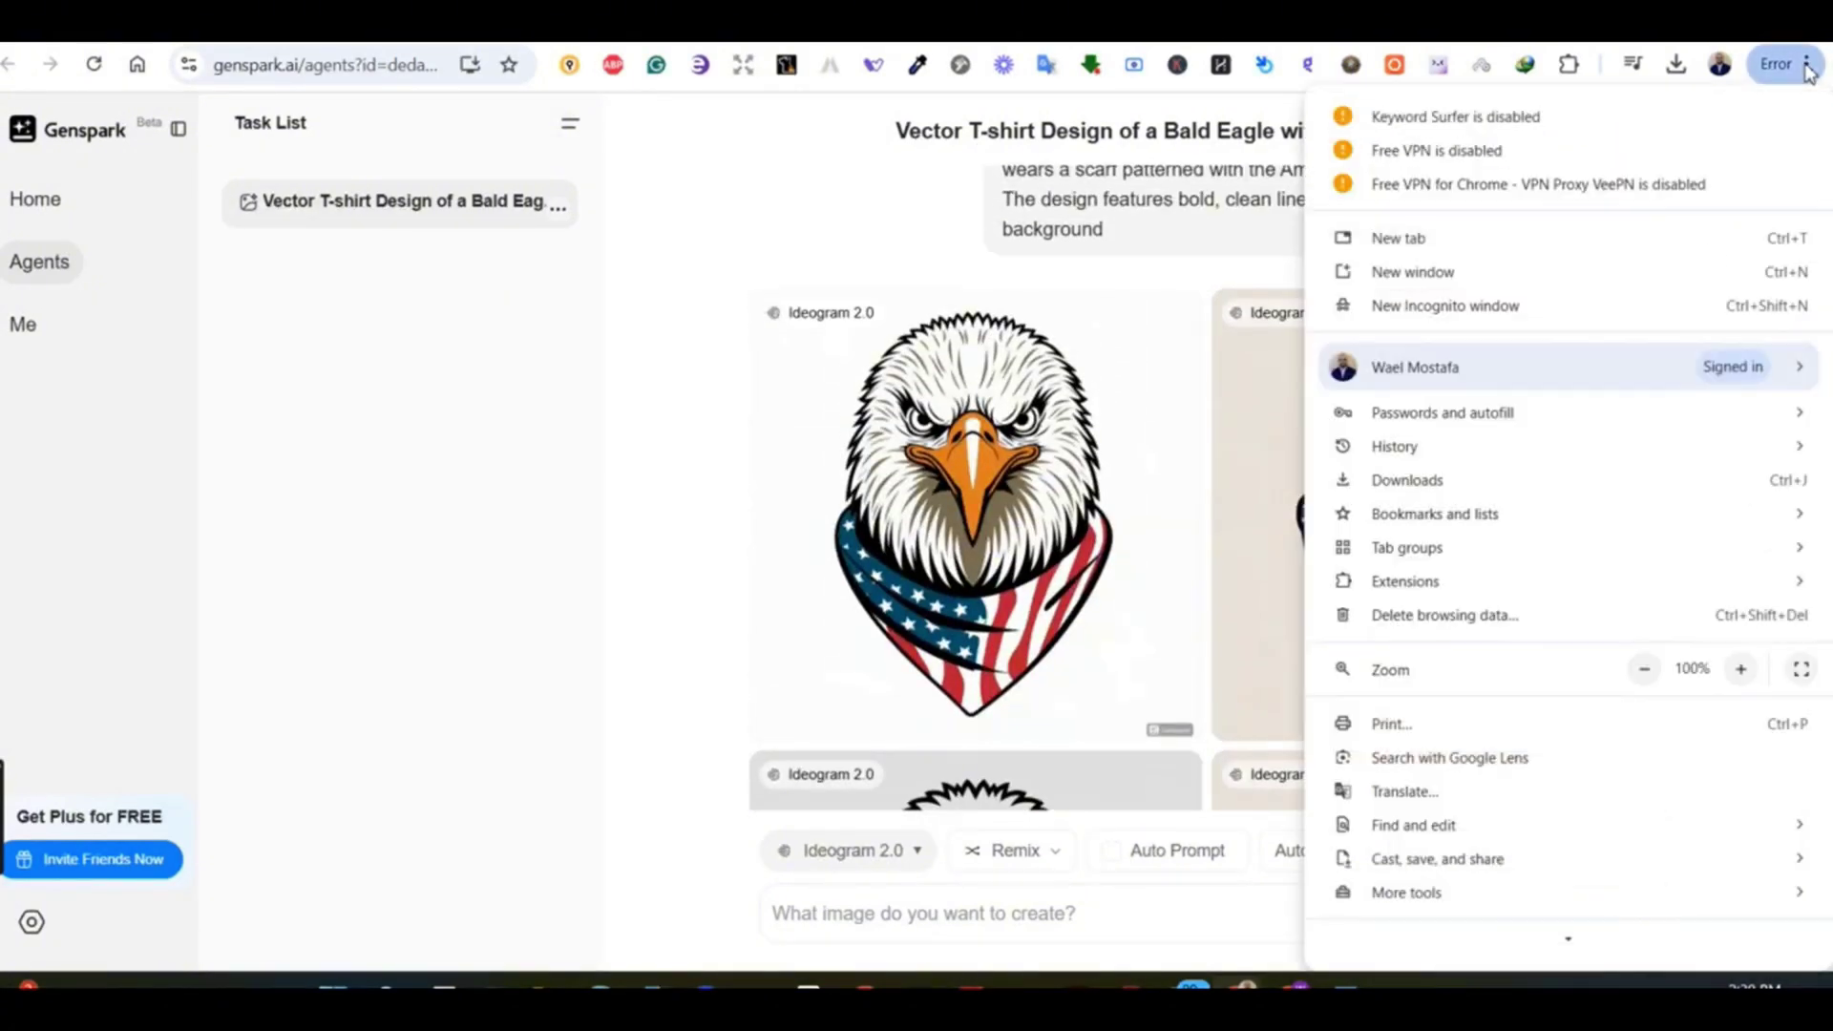
click(1645, 671)
click(1646, 671)
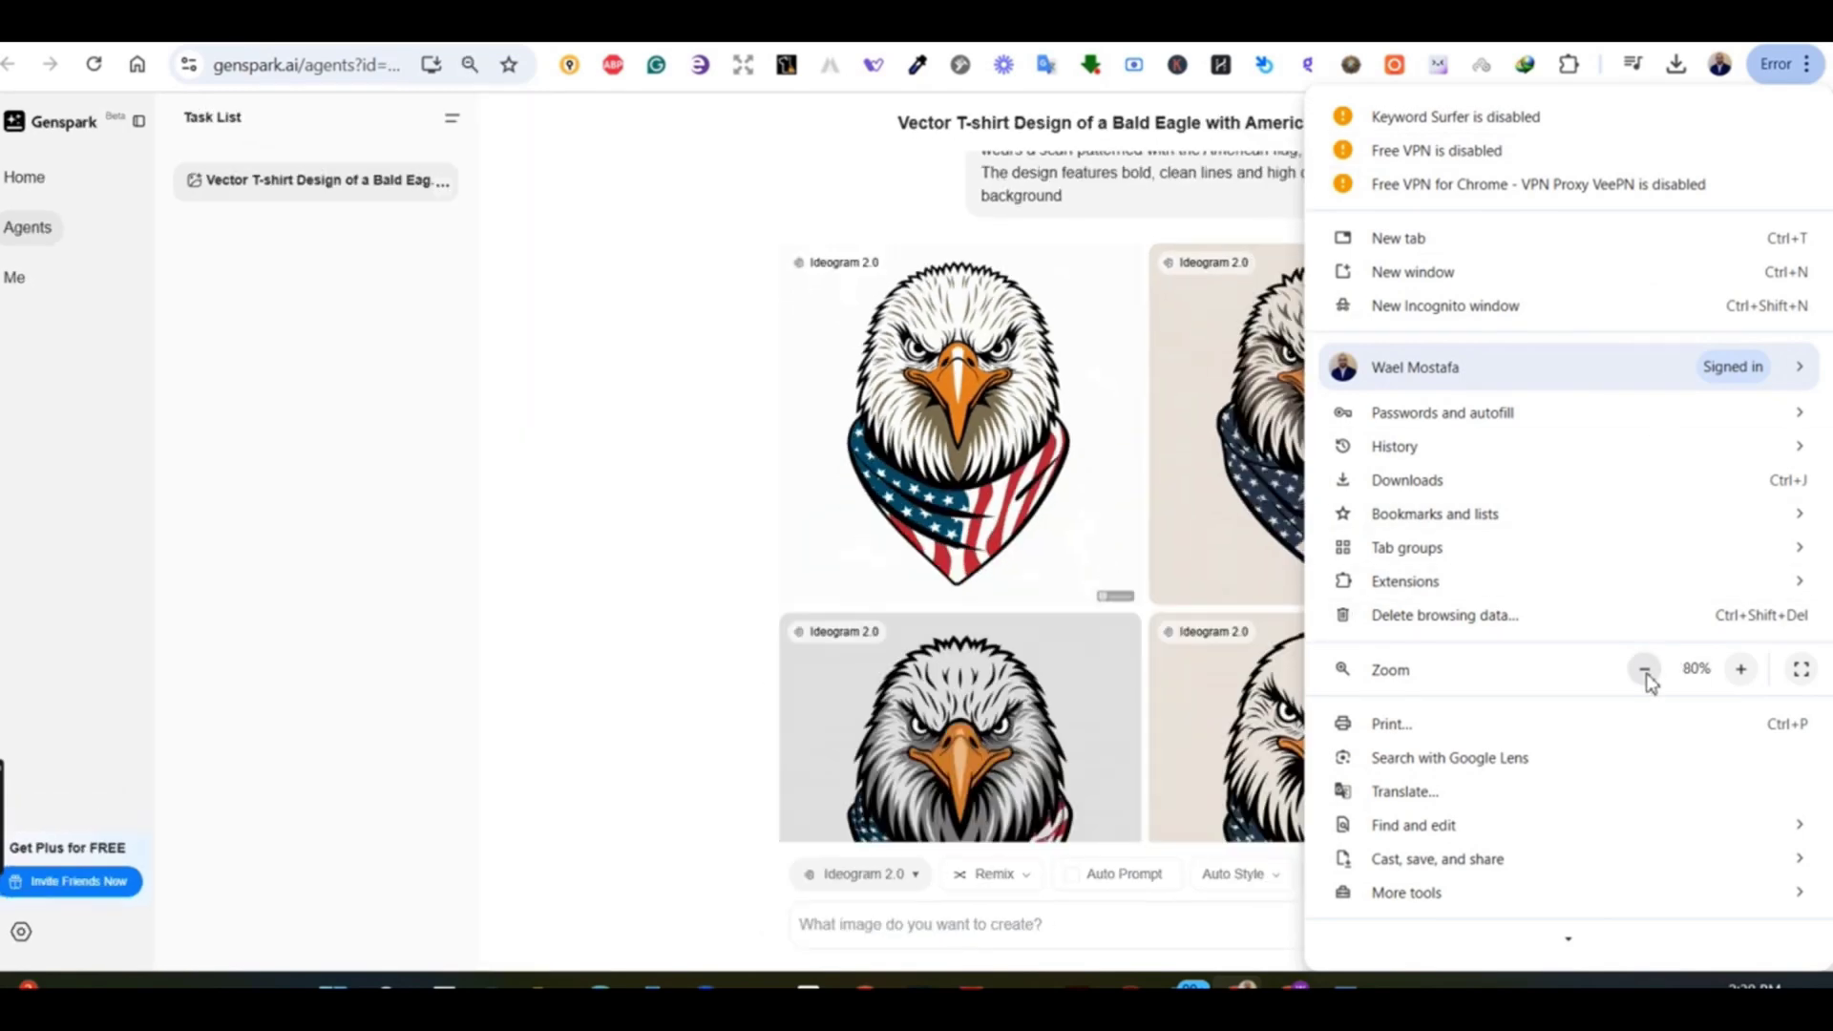
click(1646, 670)
click(723, 585)
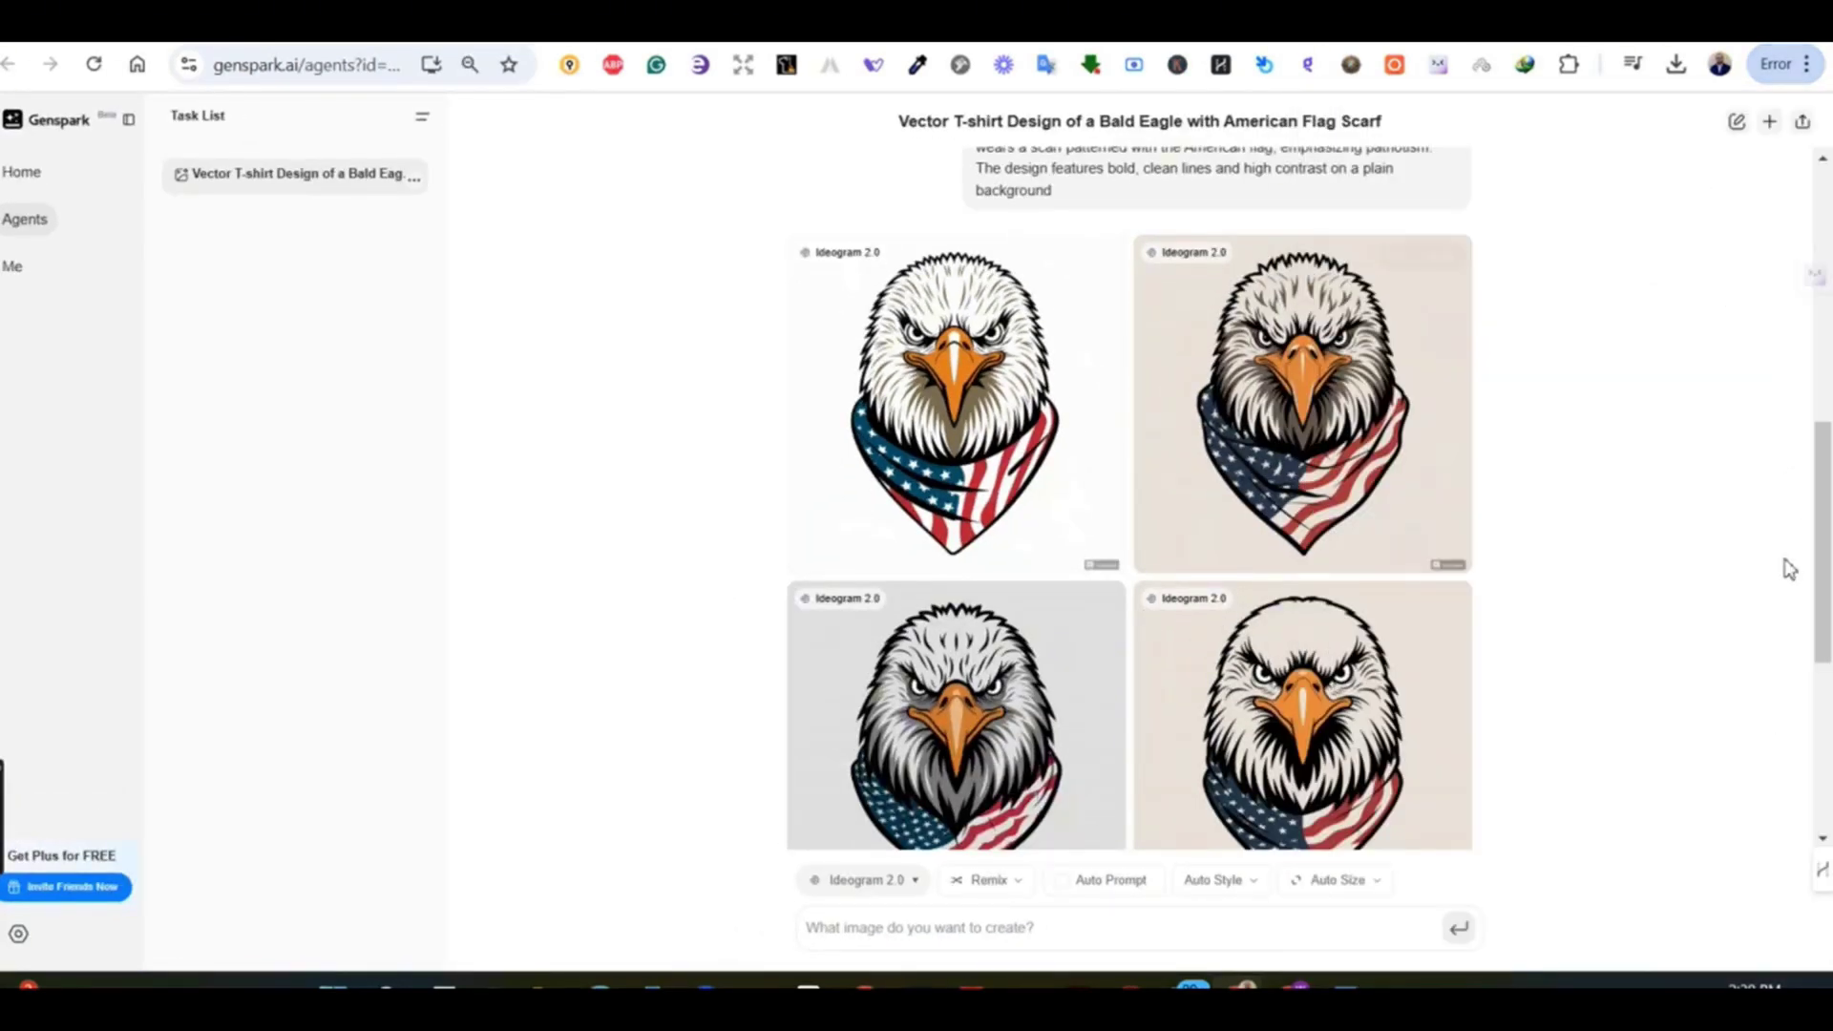
drag(1823, 578, 1824, 596)
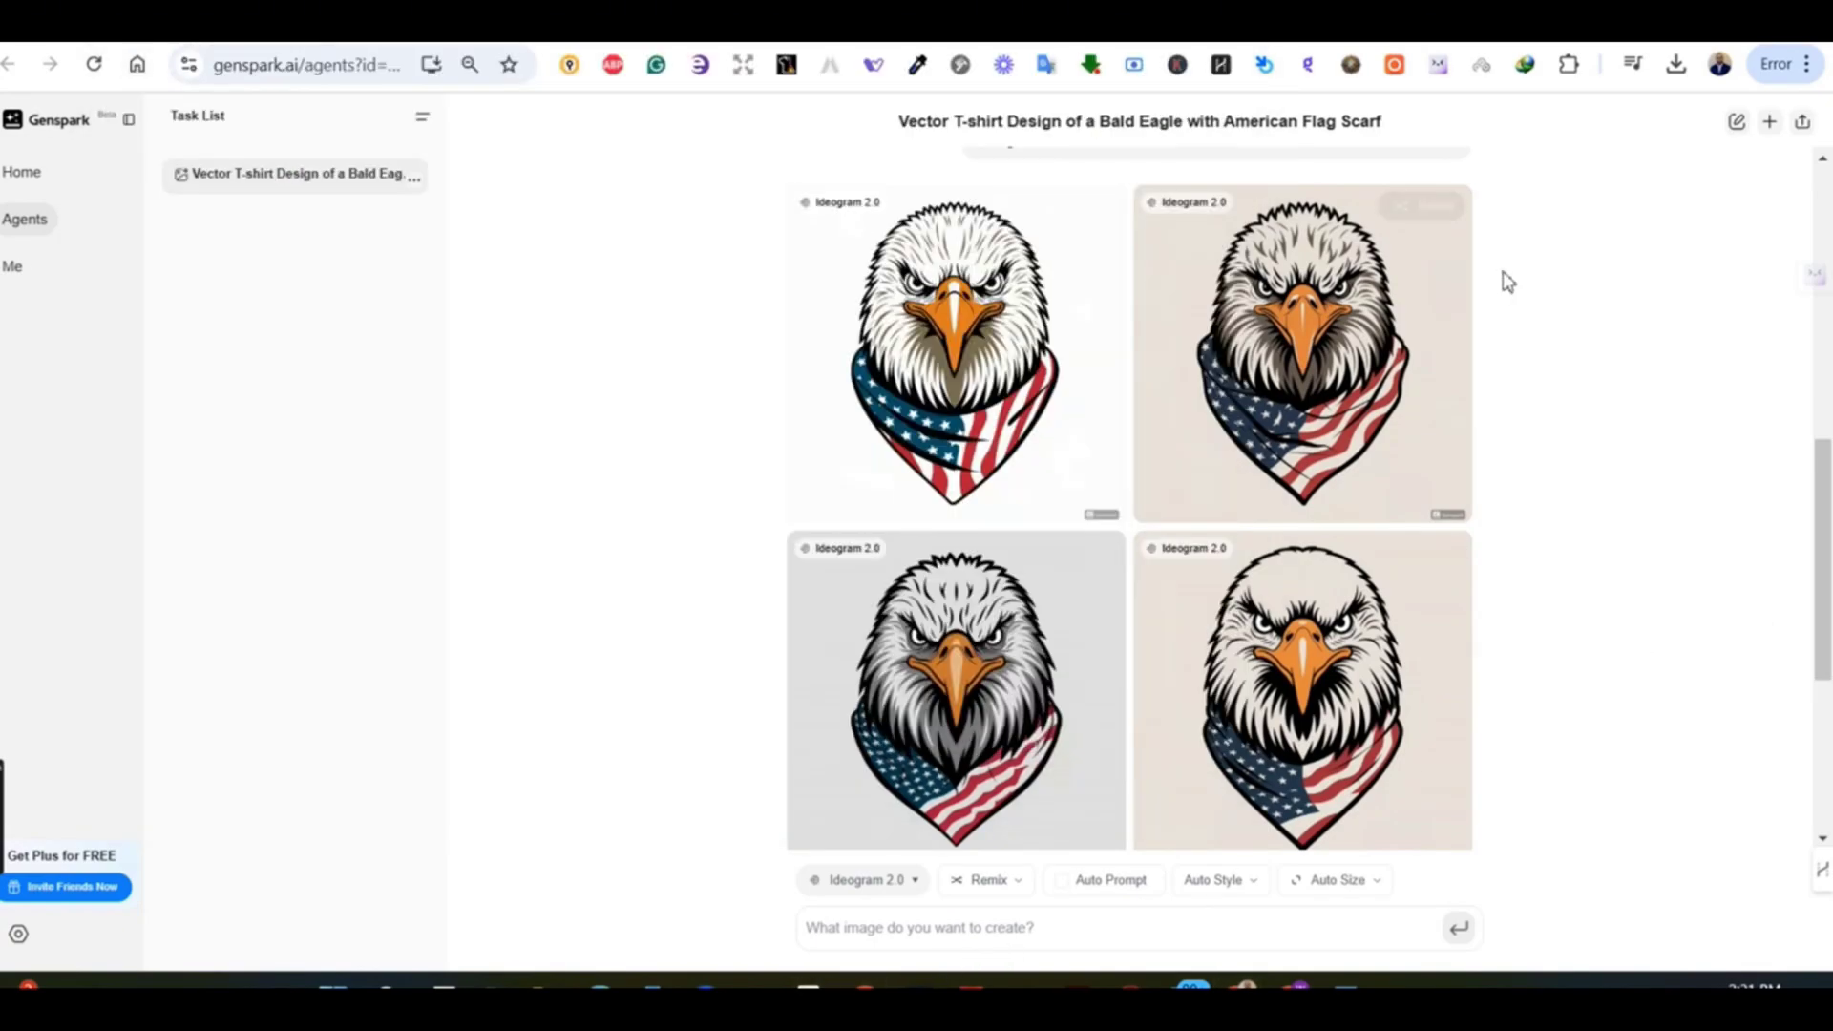
- Capture a screenshot region around the four Ideogram 2.0 eagle designs and copy it to the clipboard
key(super+shift+s)
drag(1513, 169, 757, 880)
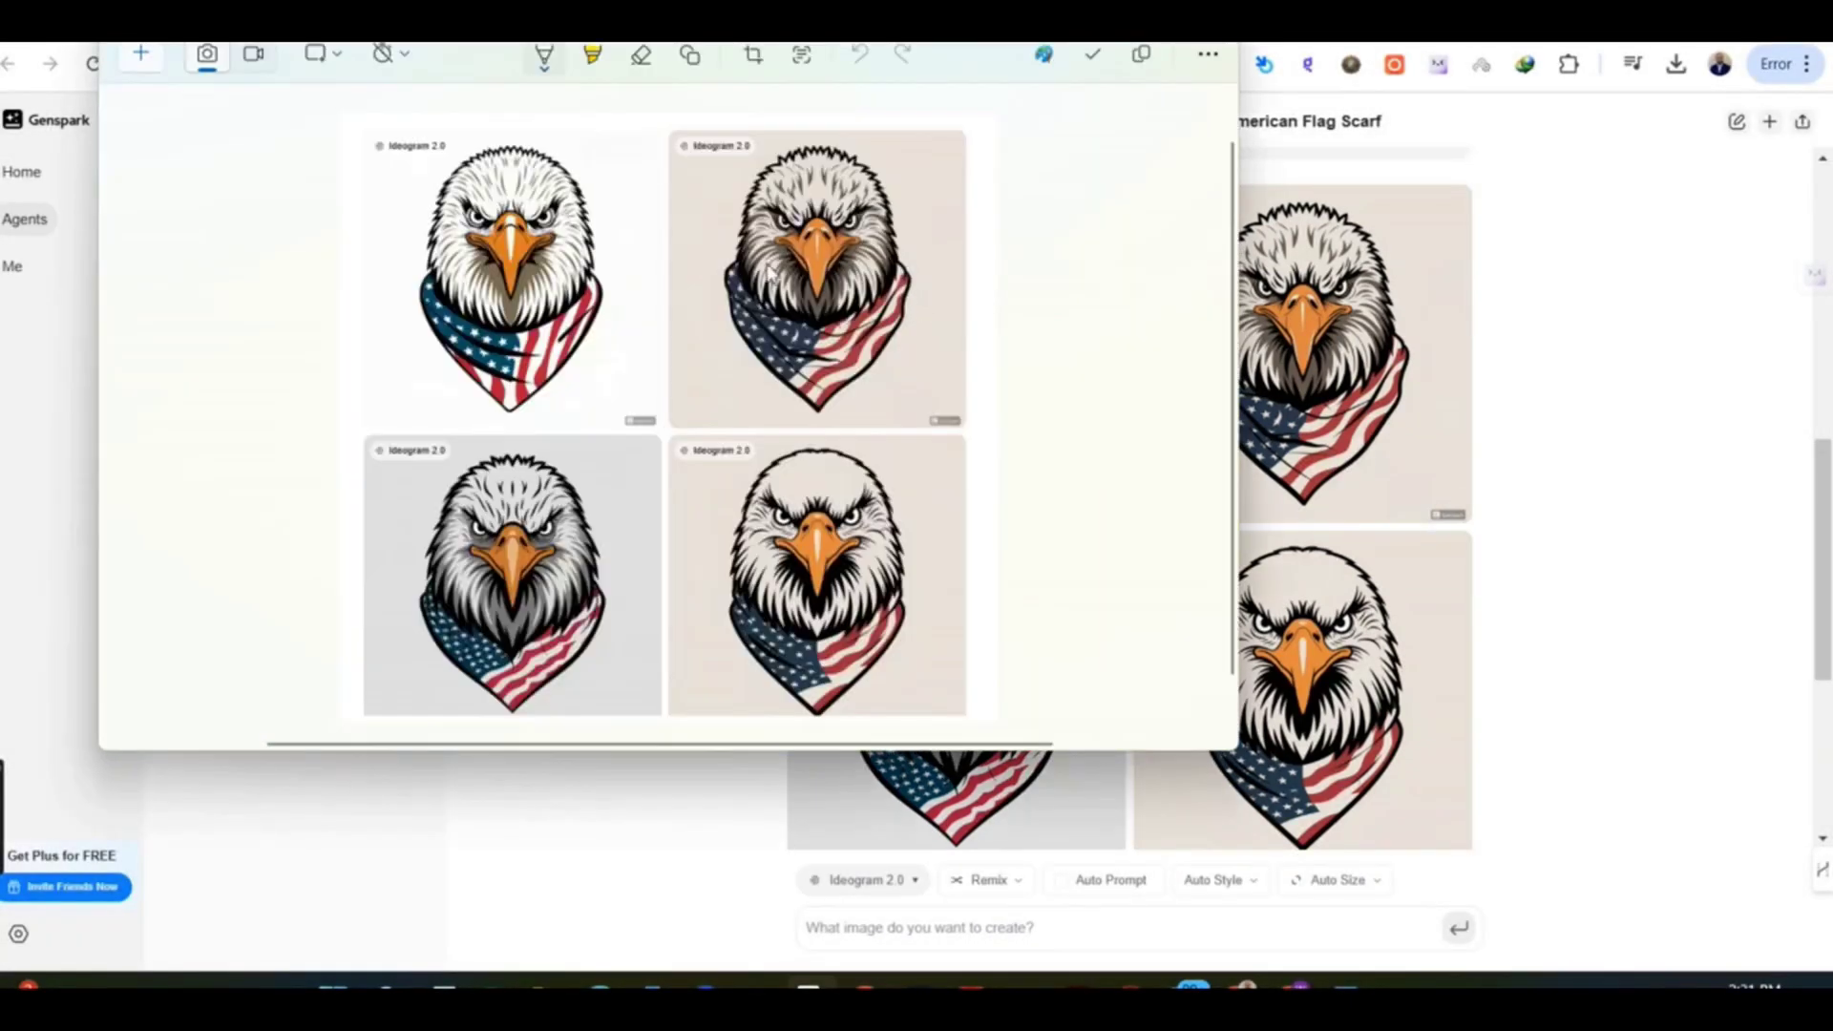
right_click(775, 266)
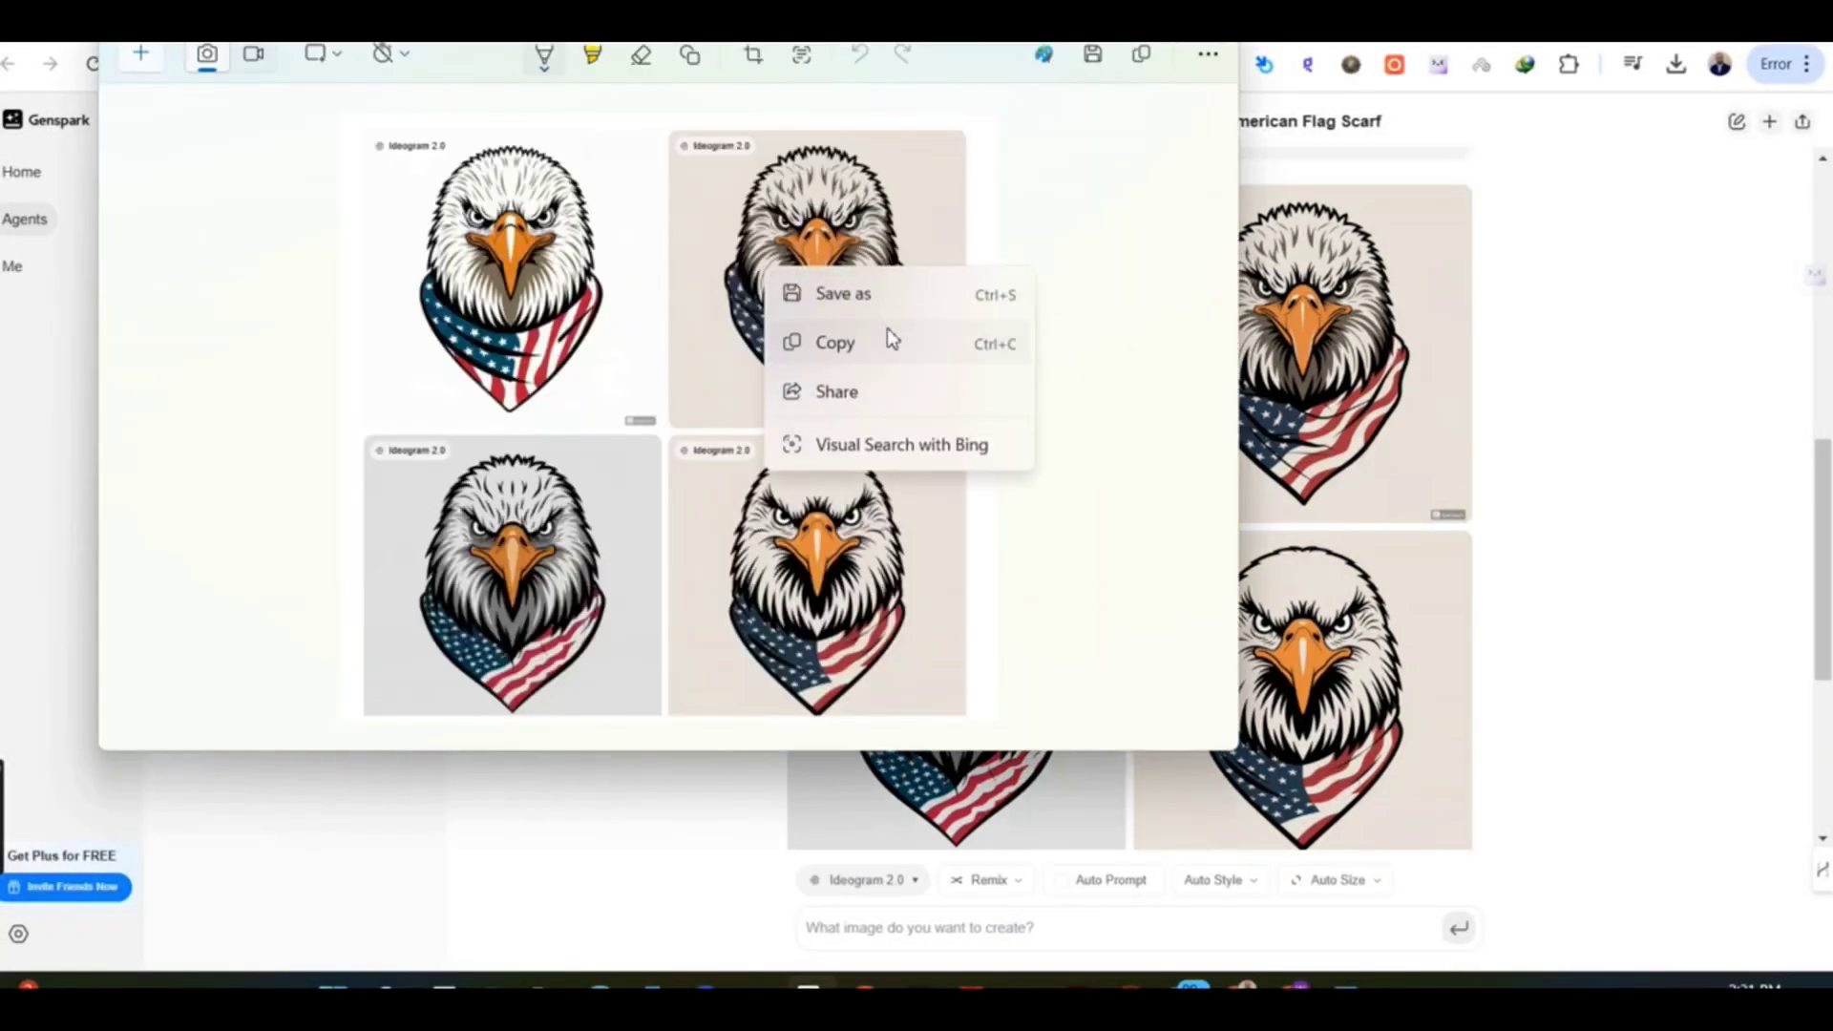
click(886, 336)
click(1259, 872)
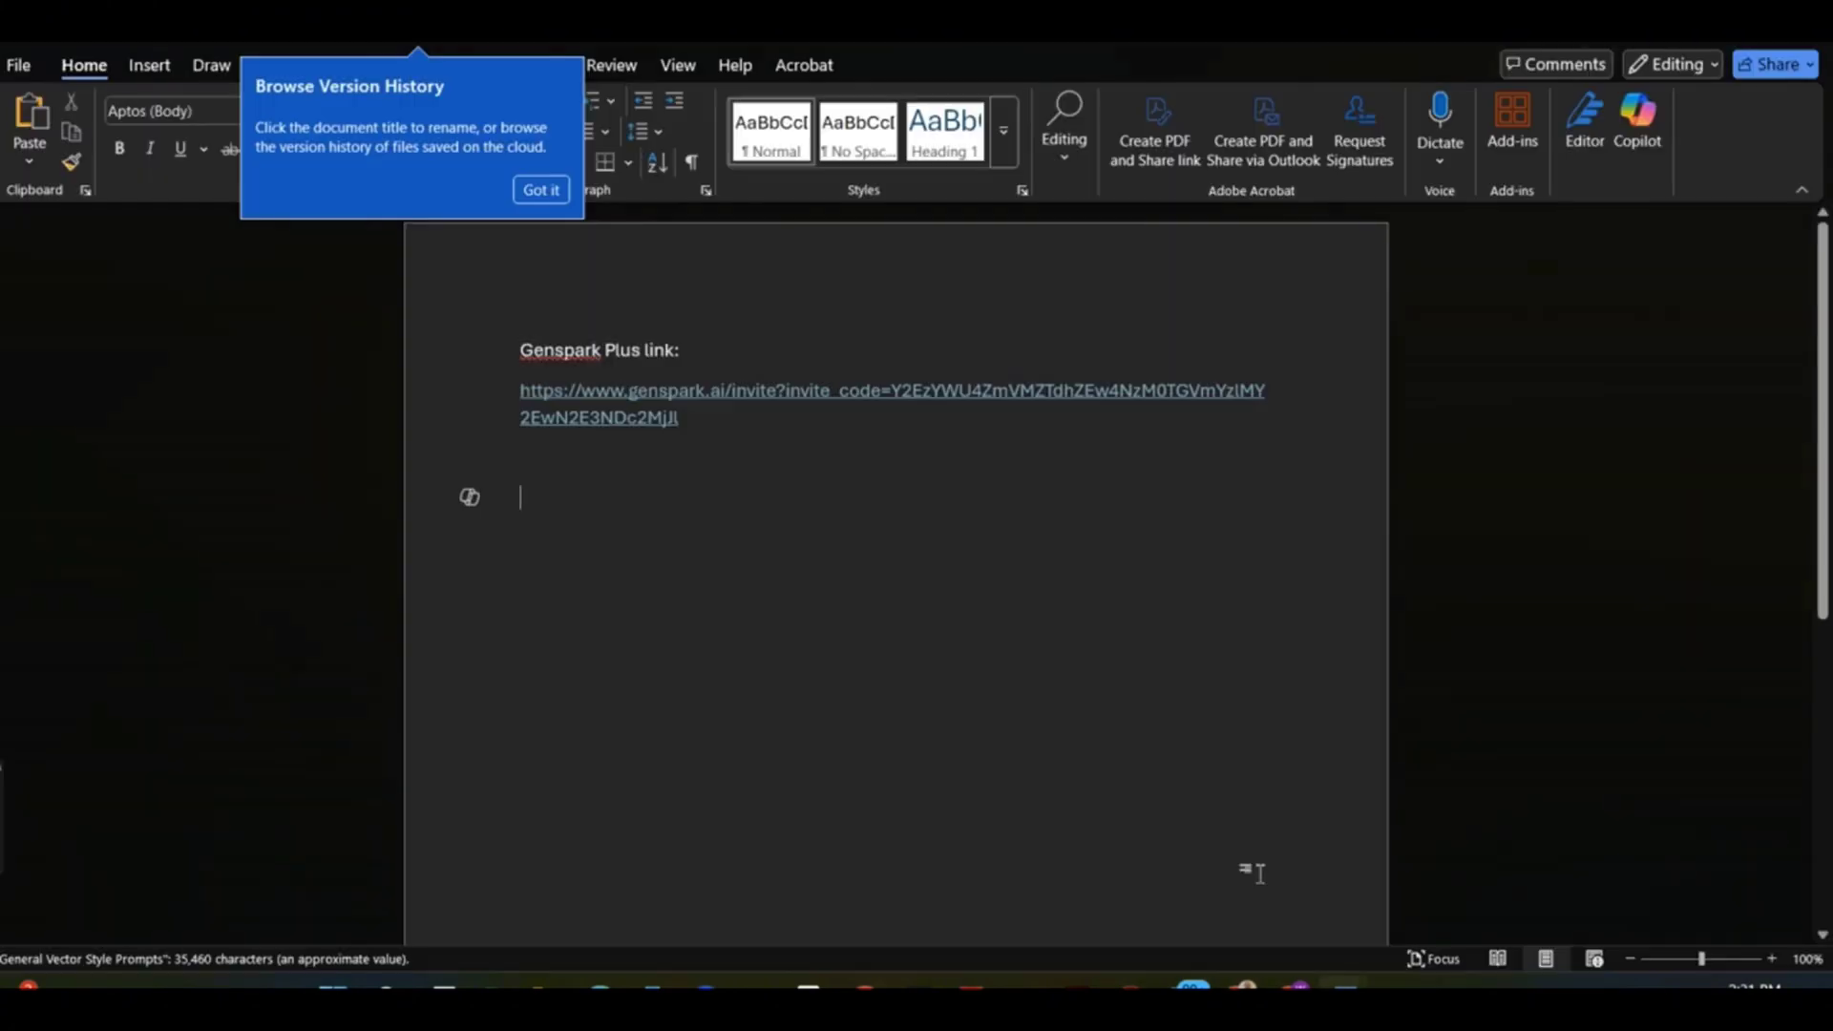
click(1244, 983)
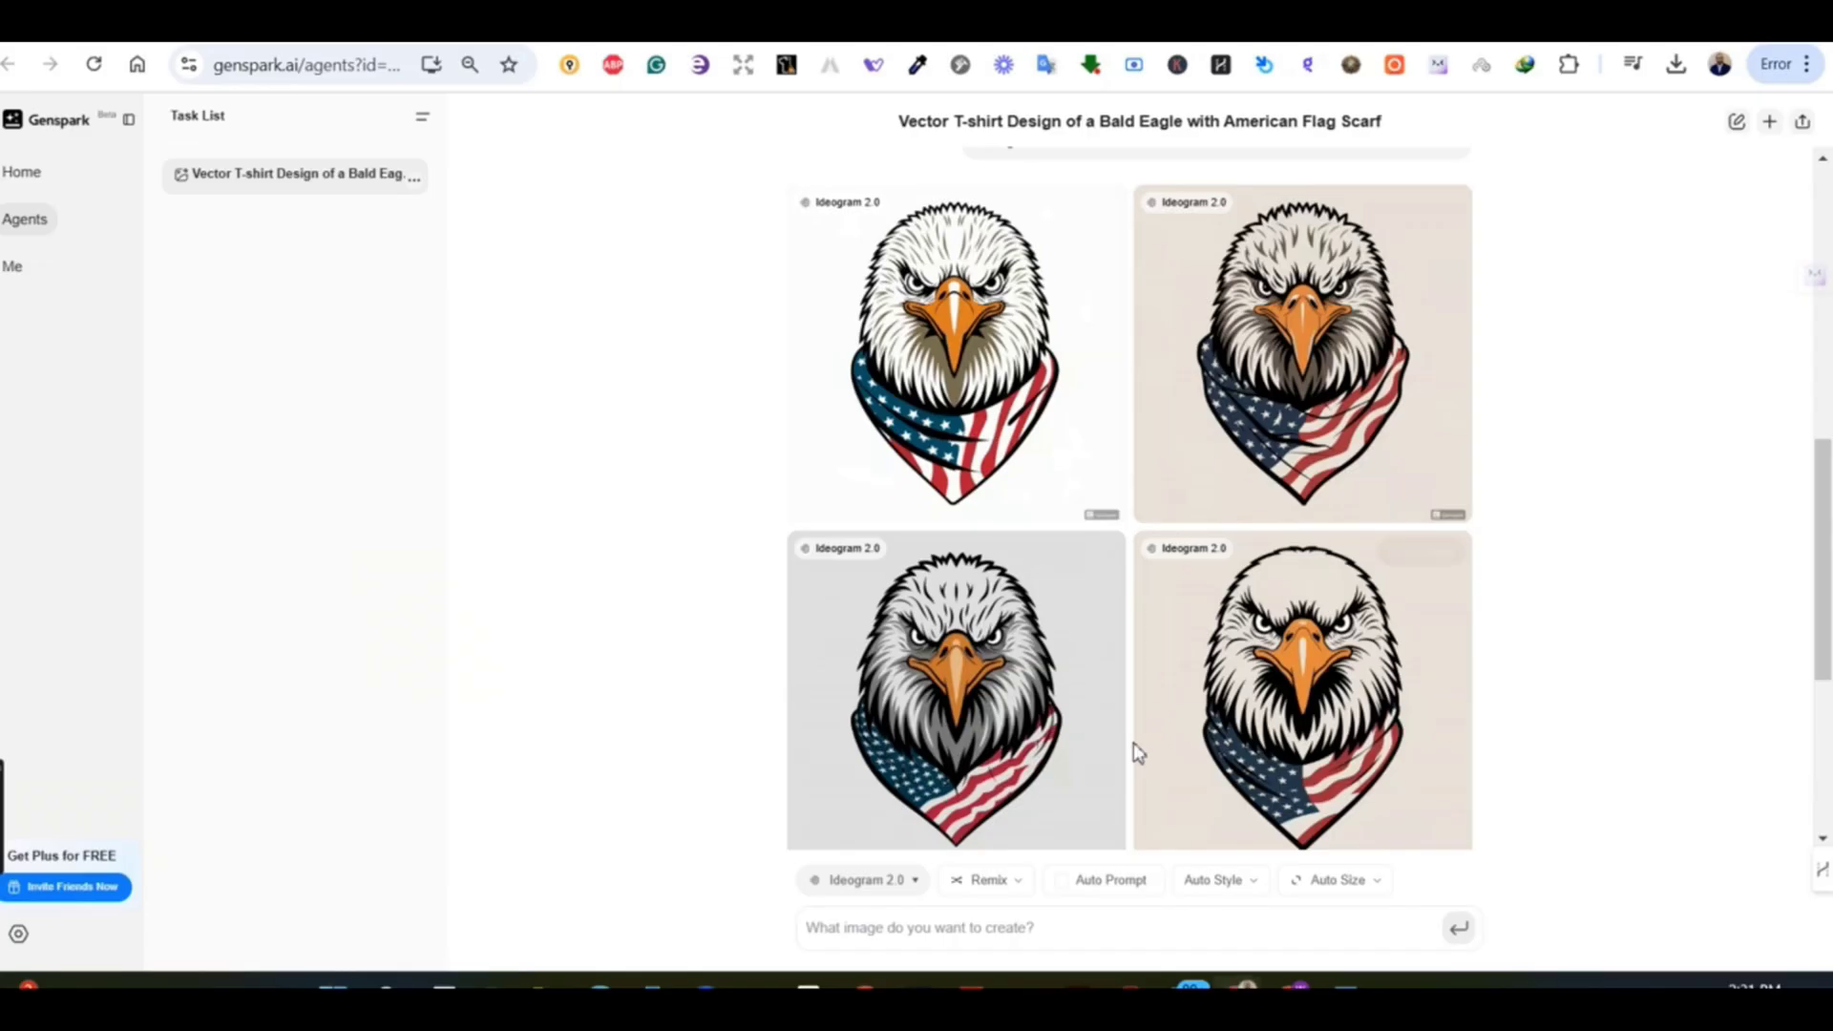
- Reuse the fierce bald eagle t-shirt prompt from the conversation to generate a new set of images with the Recraft V3 model
scroll(1132, 743, up, 4)
drag(991, 491, 970, 427)
key(ctrl+c)
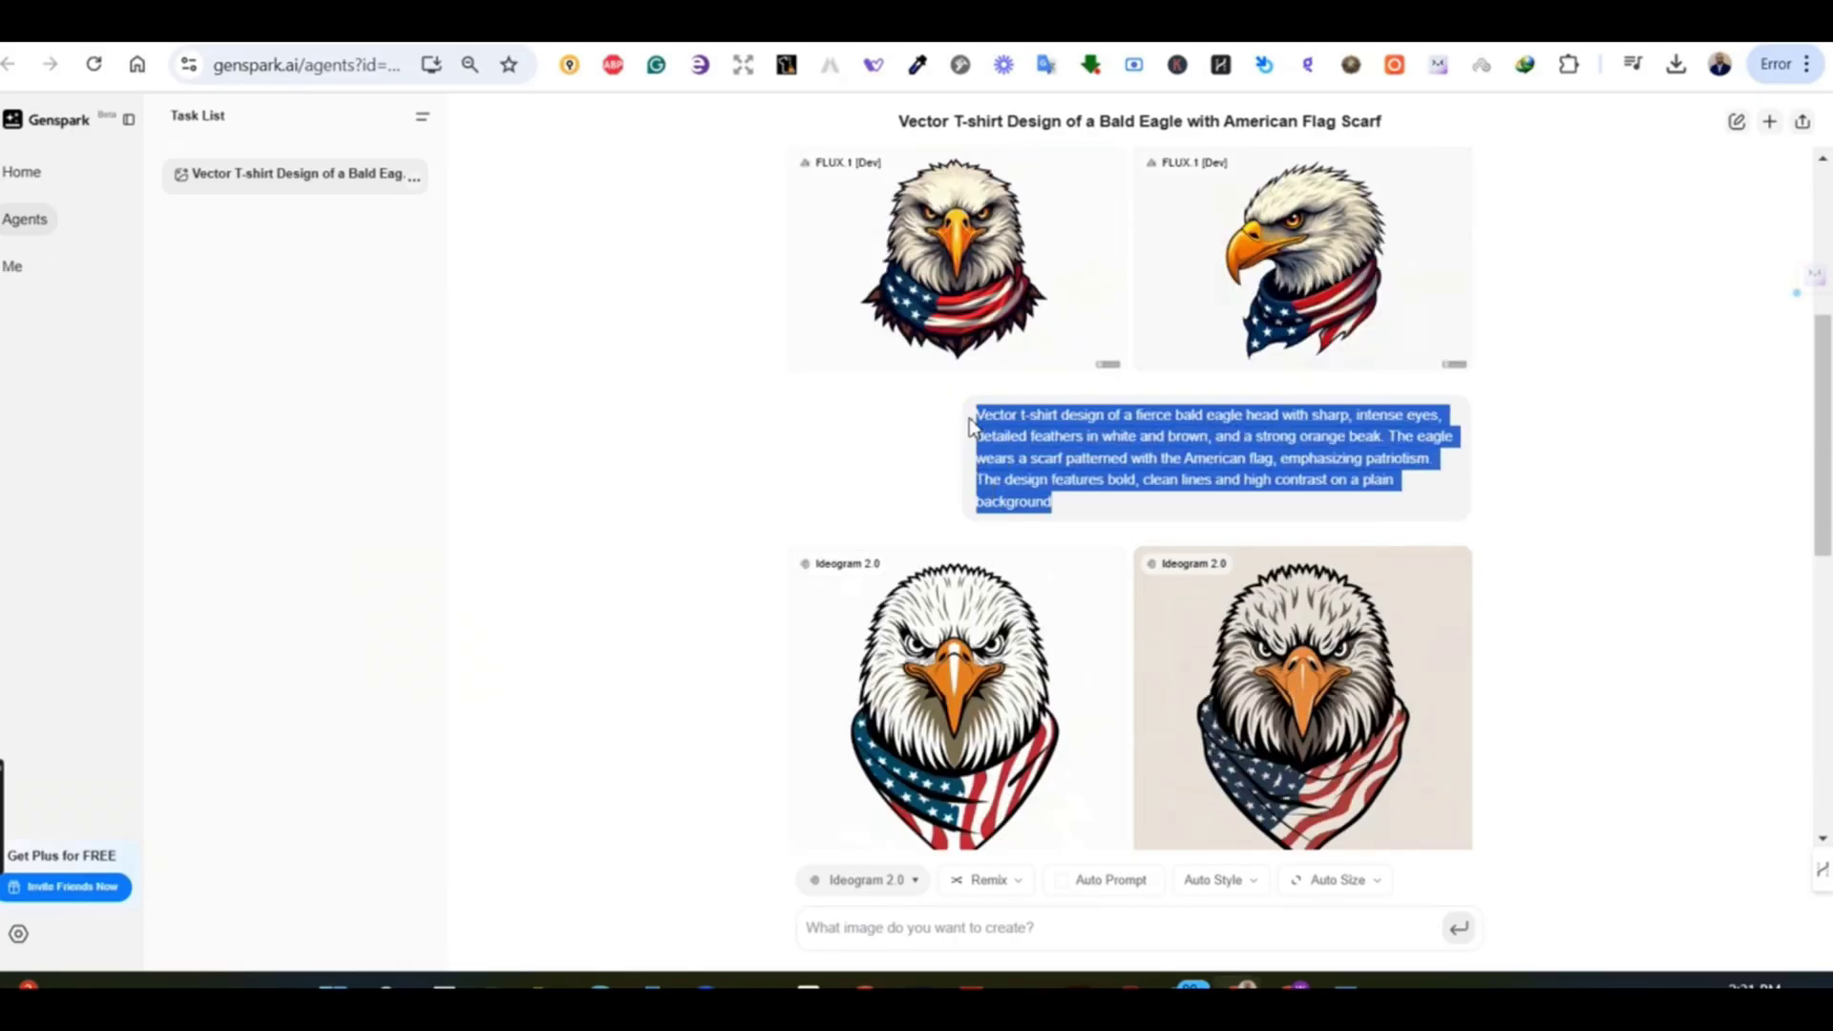
scroll(1583, 533, down, 8)
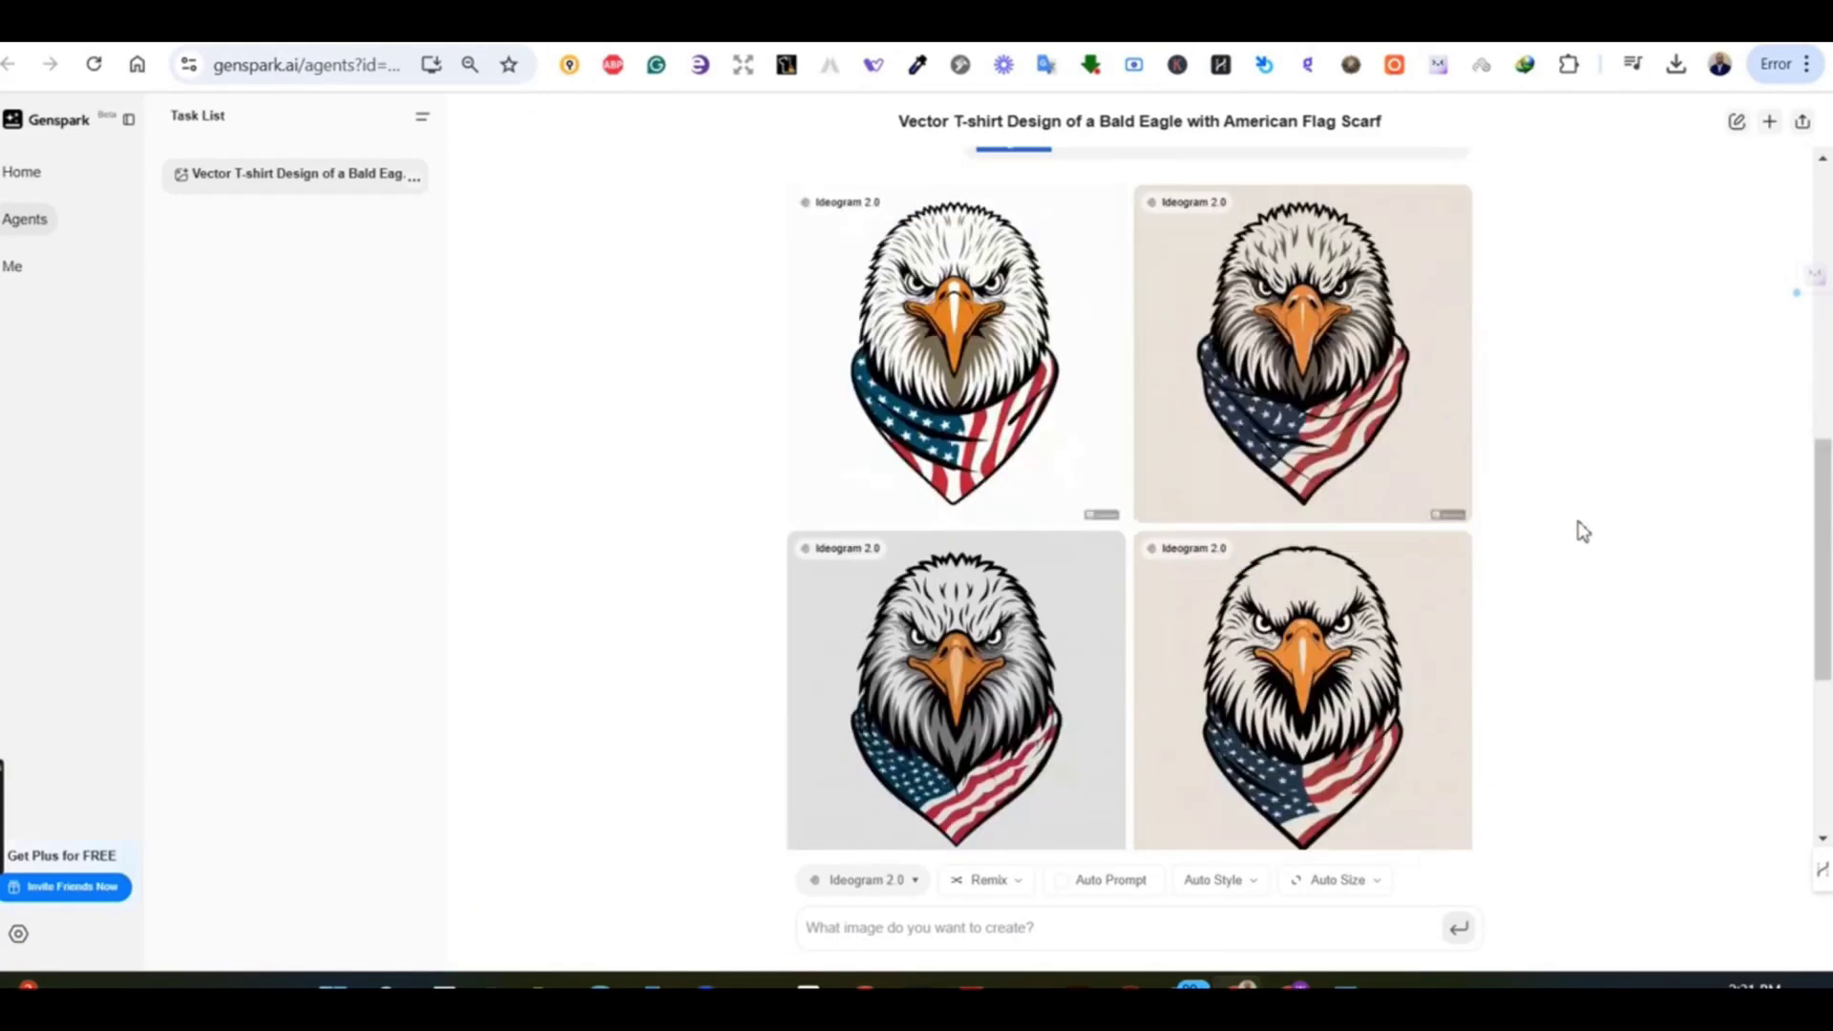
click(1068, 935)
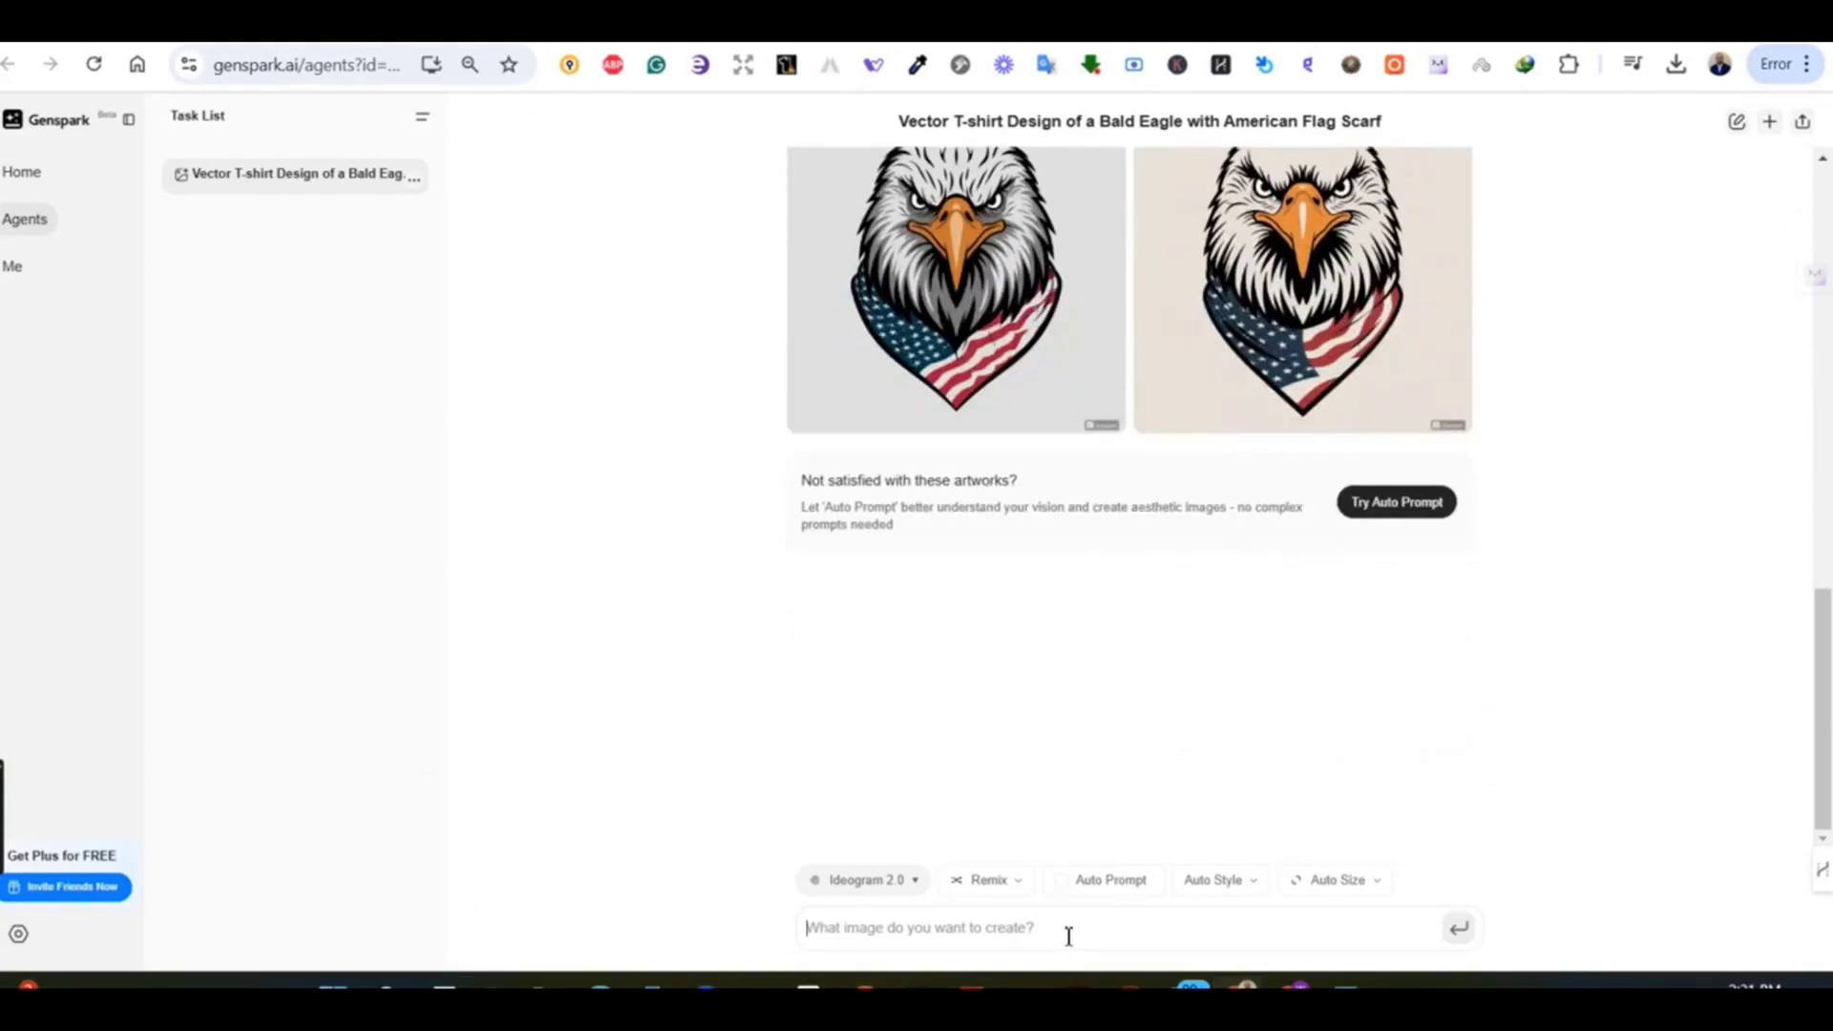
key(ctrl+v)
click(903, 829)
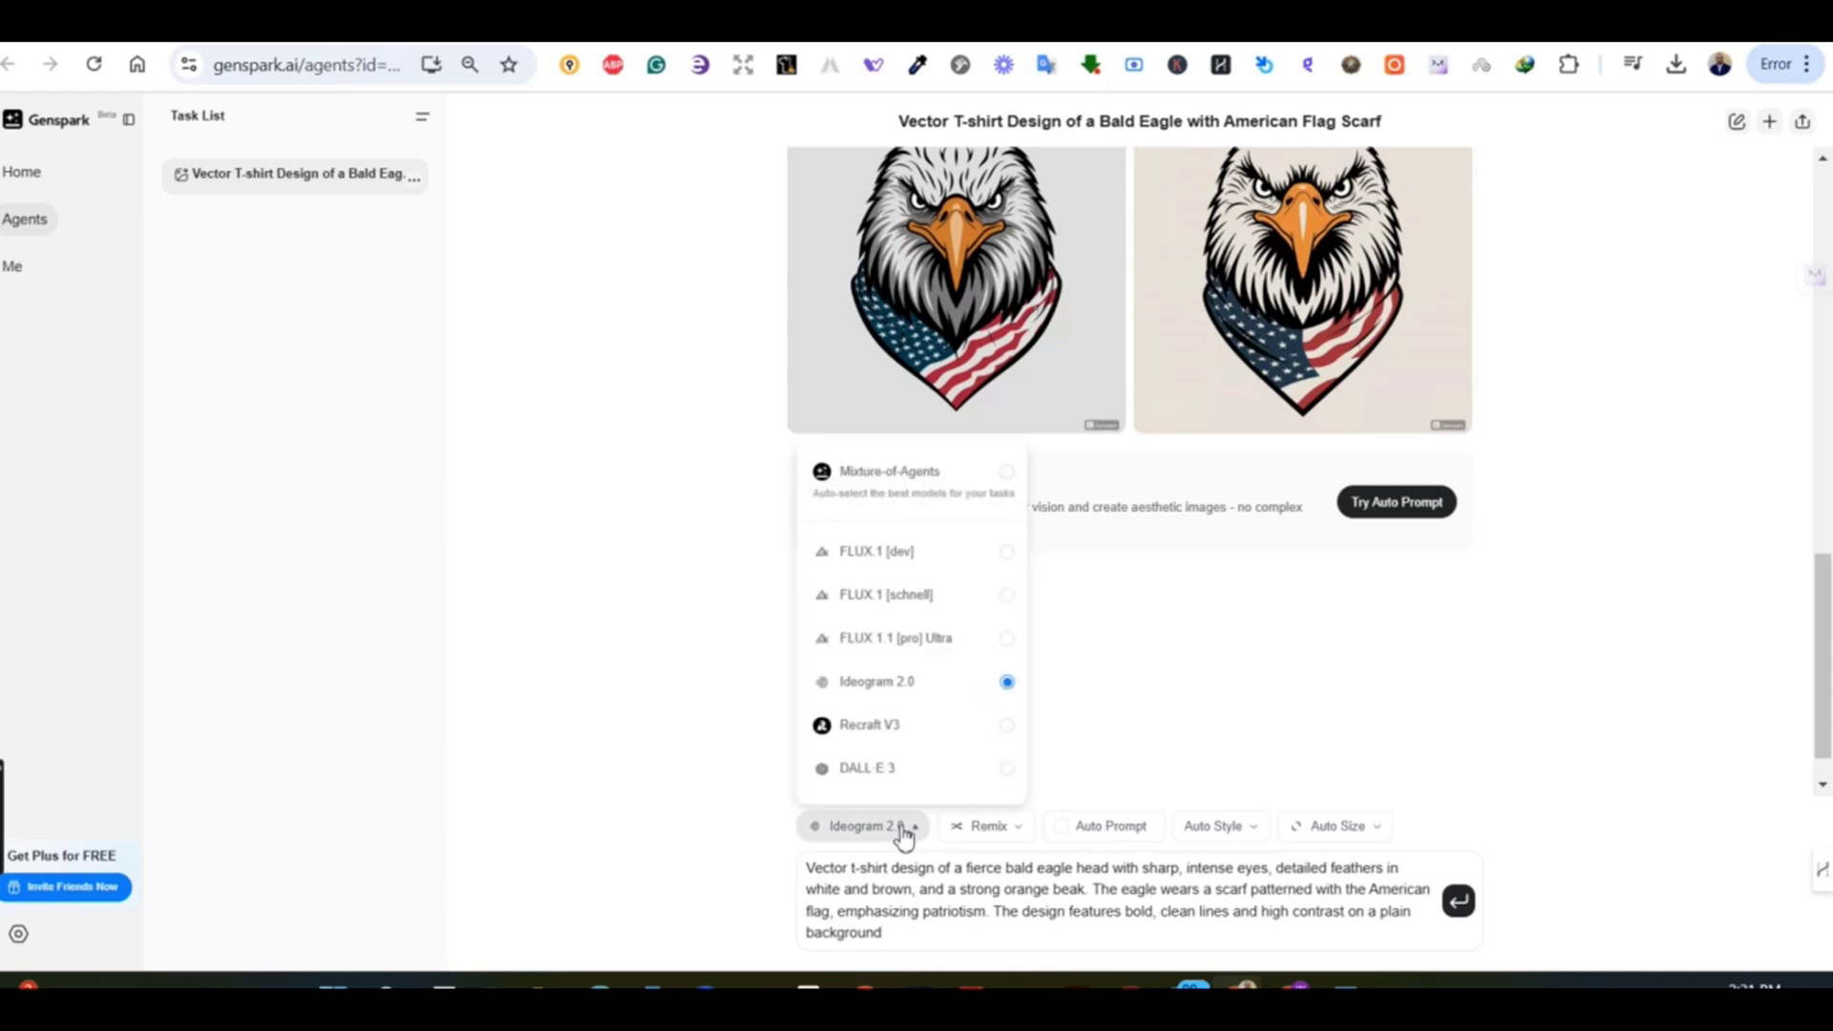
click(945, 725)
key(Return)
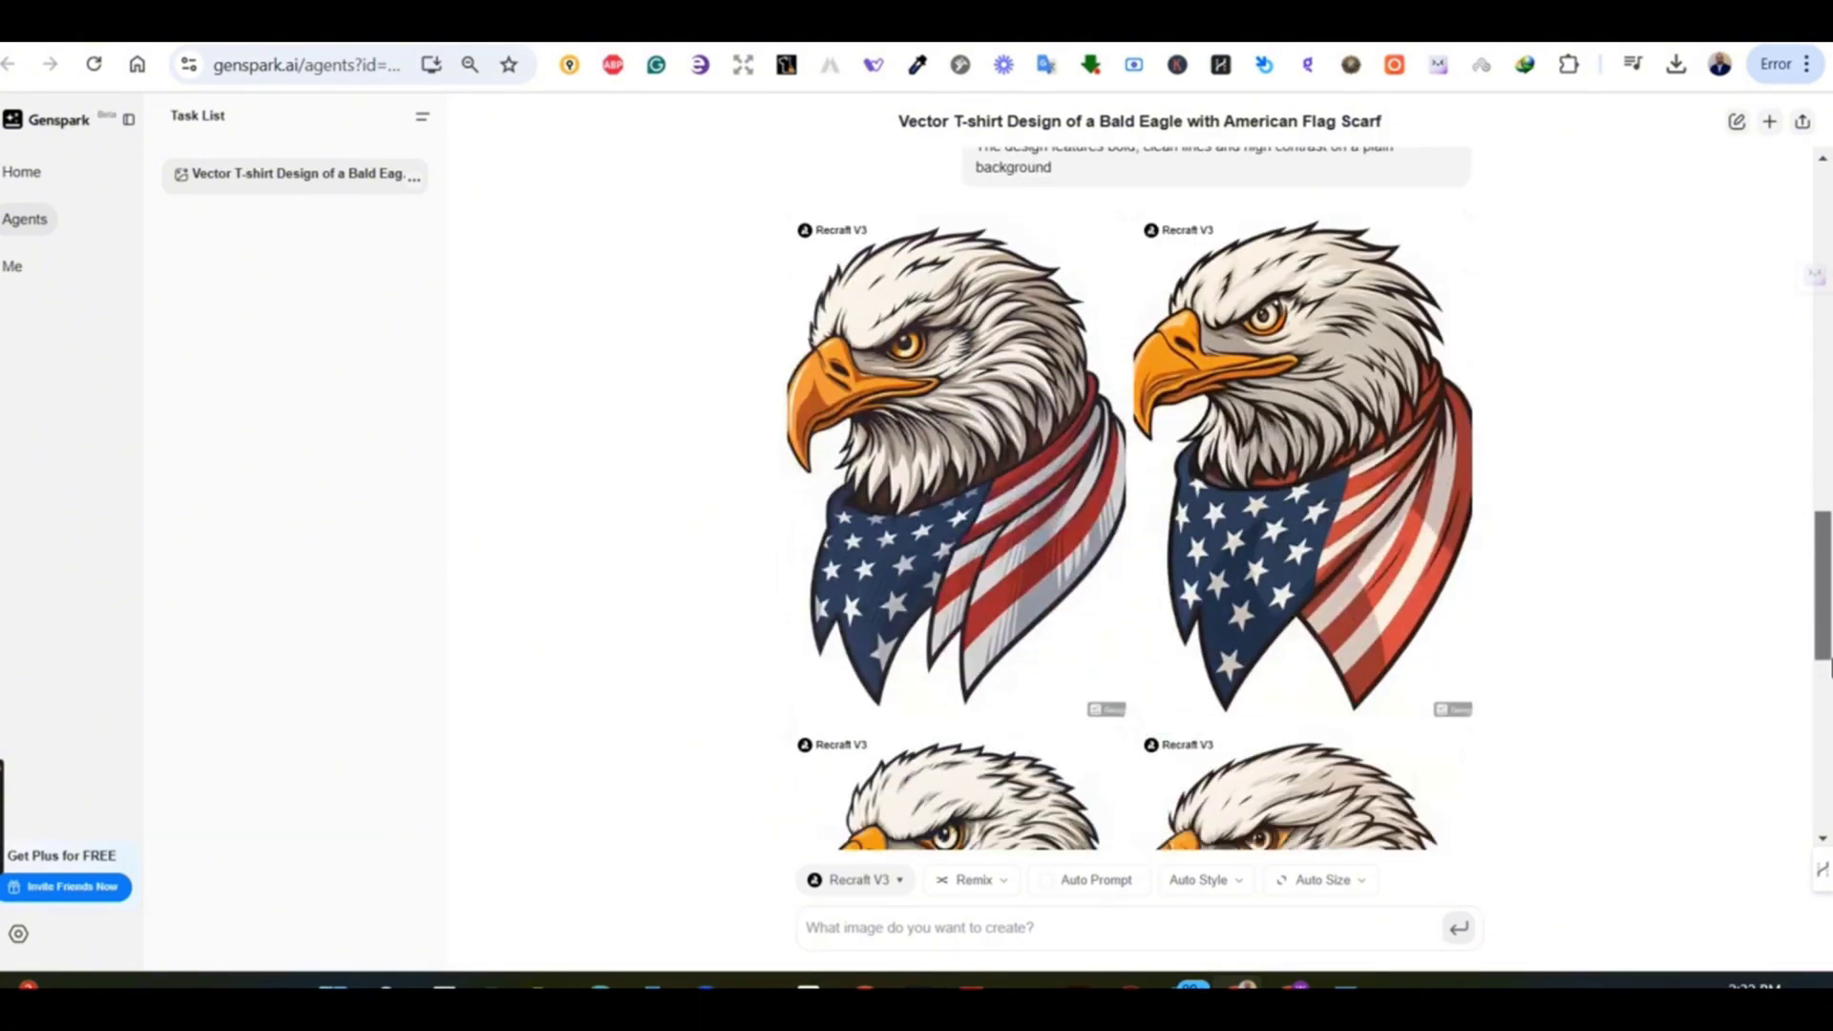
- Examine the Recraft V3 eagle designs, viewing the first one in the upper row and both in the lower row enlarged
click(1060, 507)
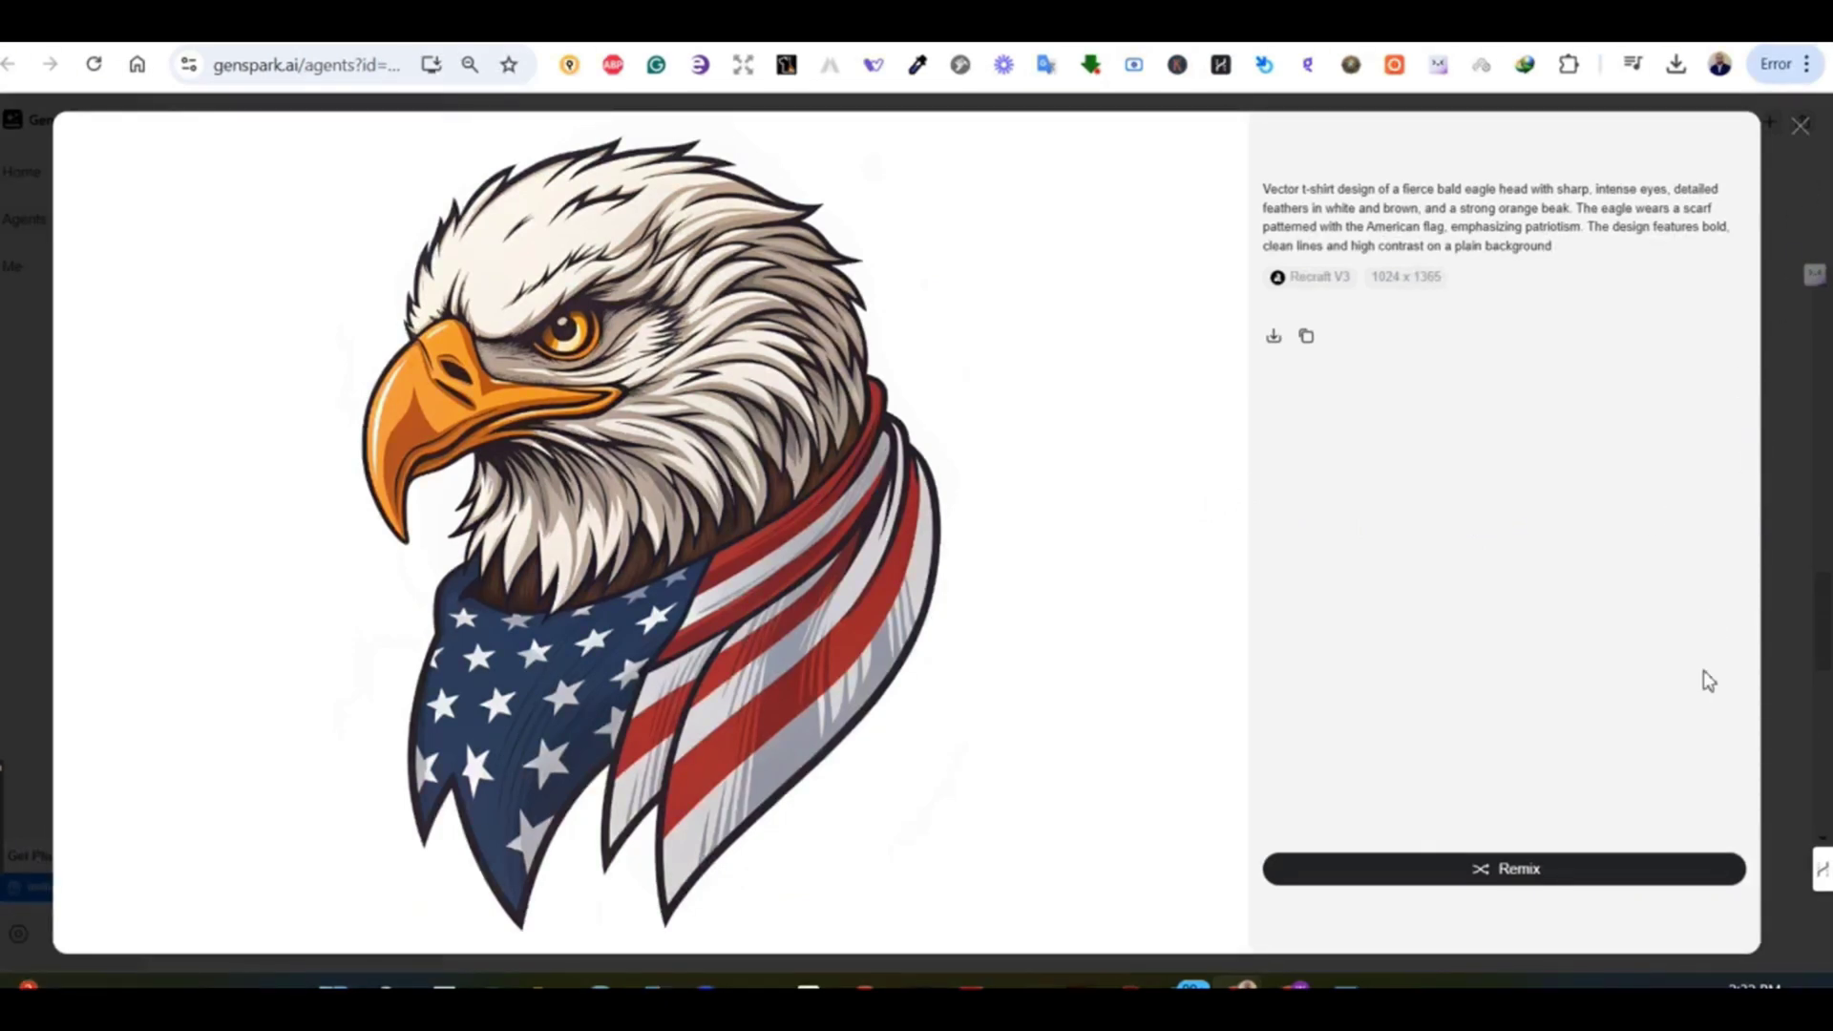
click(1801, 125)
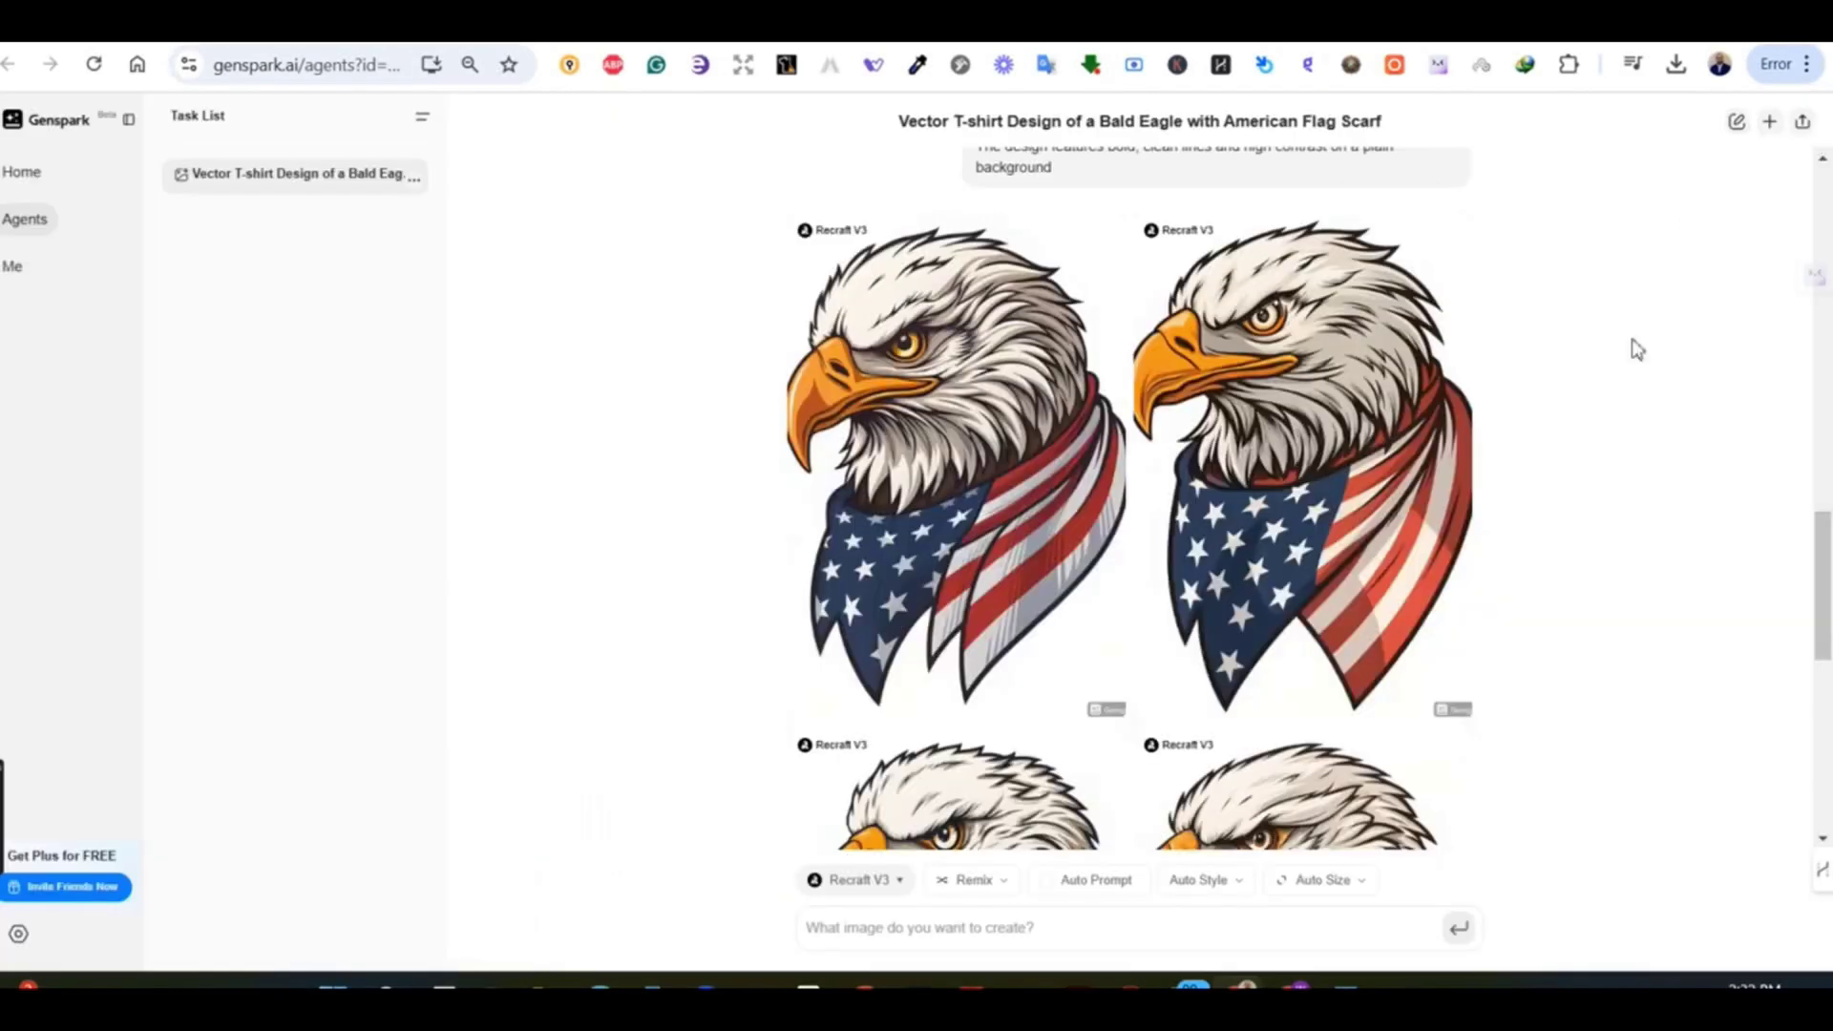
scroll(1604, 466, down, 5)
scroll(1603, 464, down, 2)
click(986, 478)
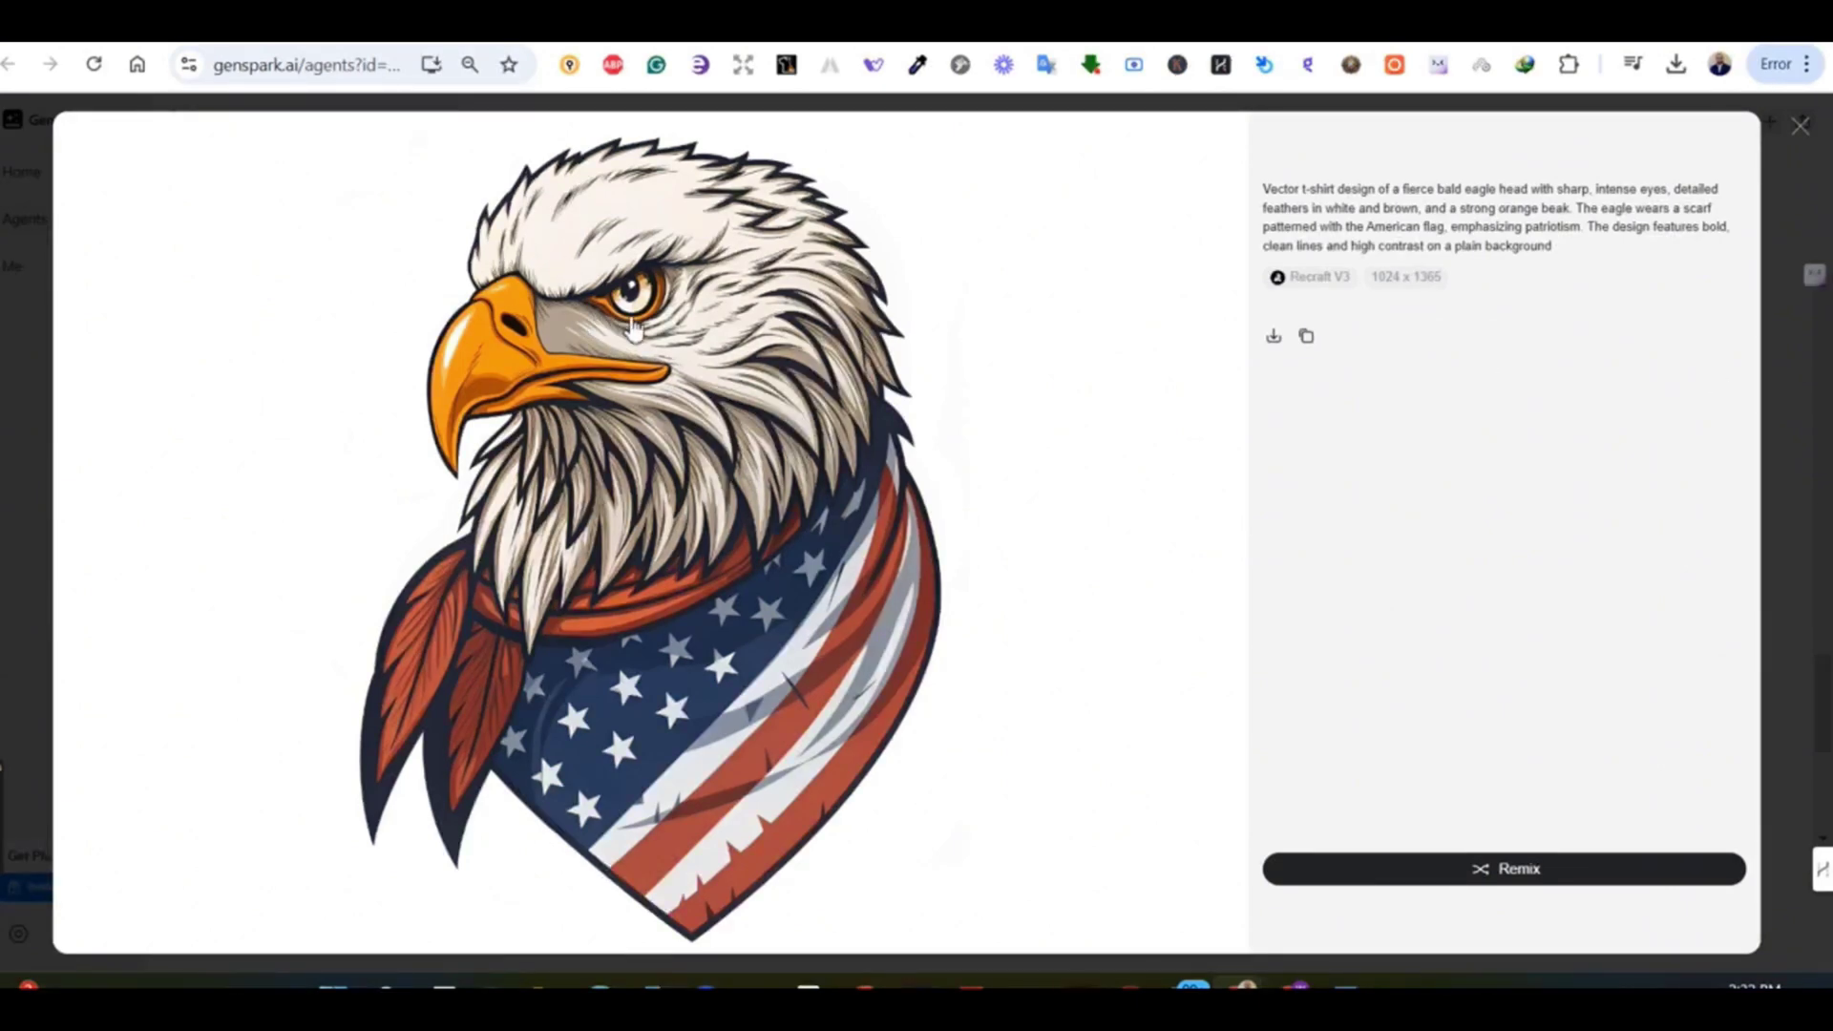
key(Escape)
click(1376, 463)
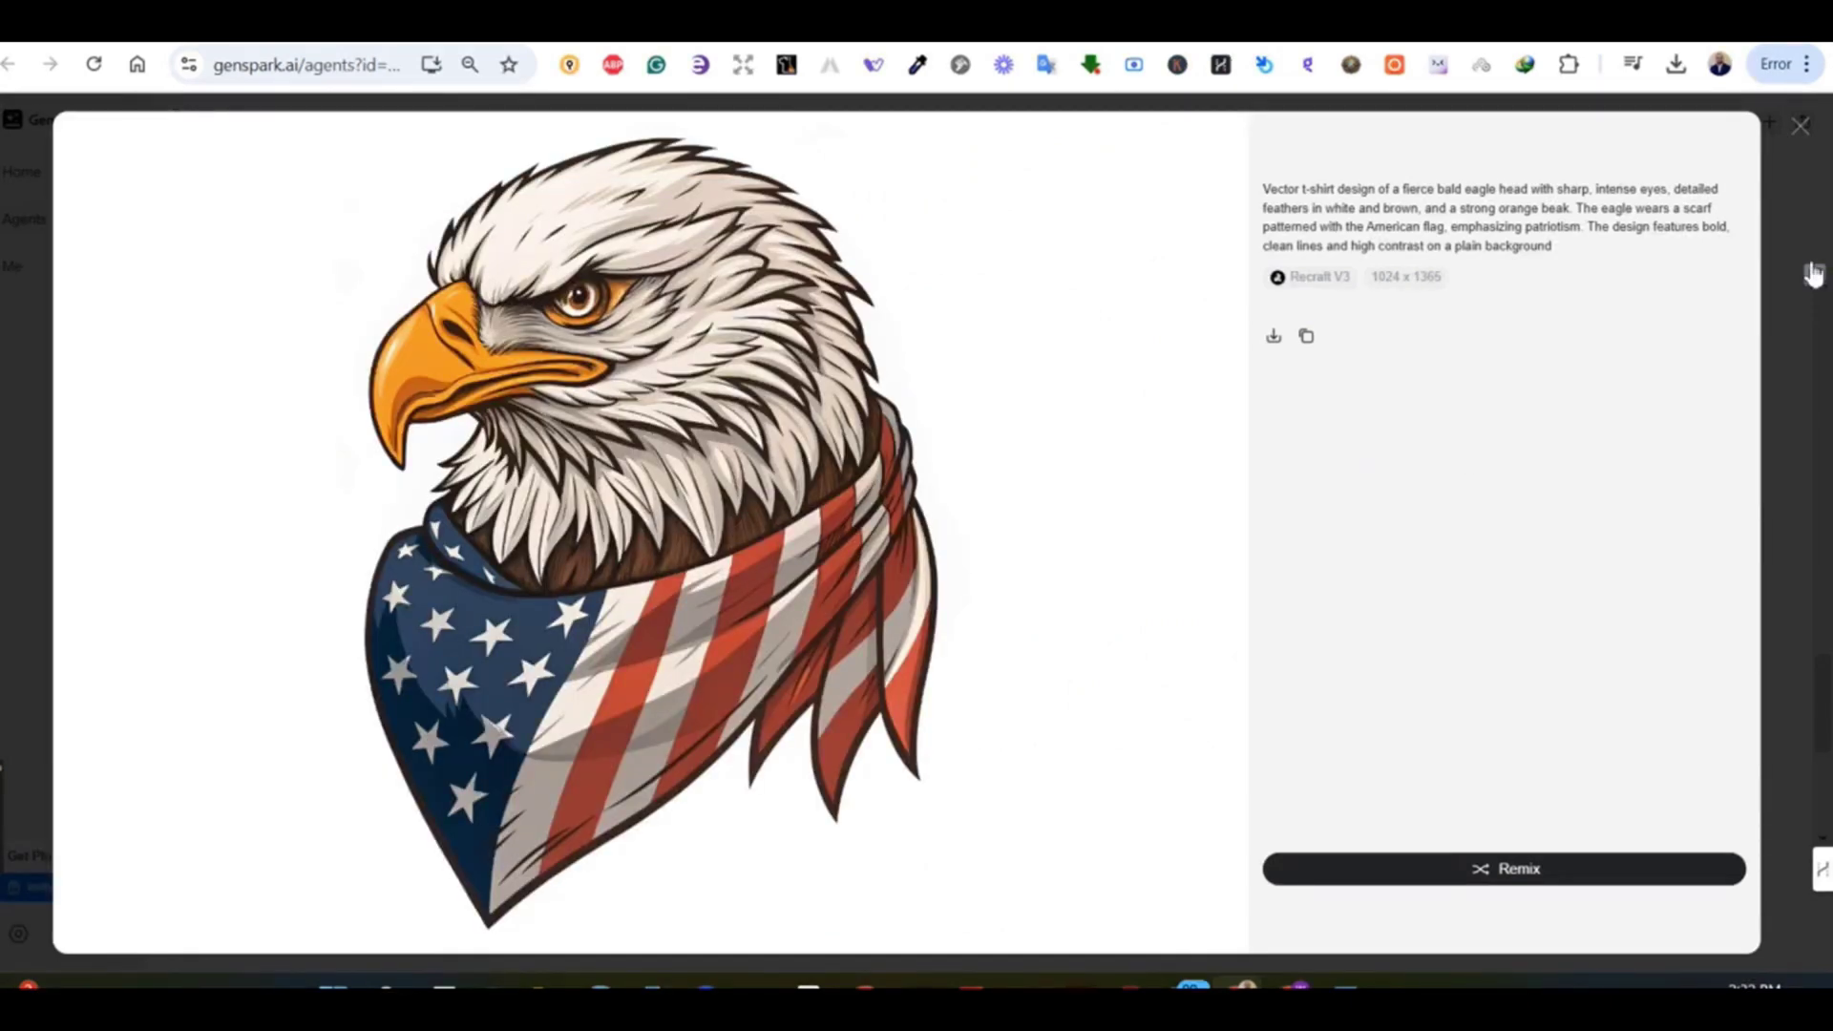
click(1800, 126)
scroll(1696, 557, up, 3)
scroll(1696, 557, up, 3)
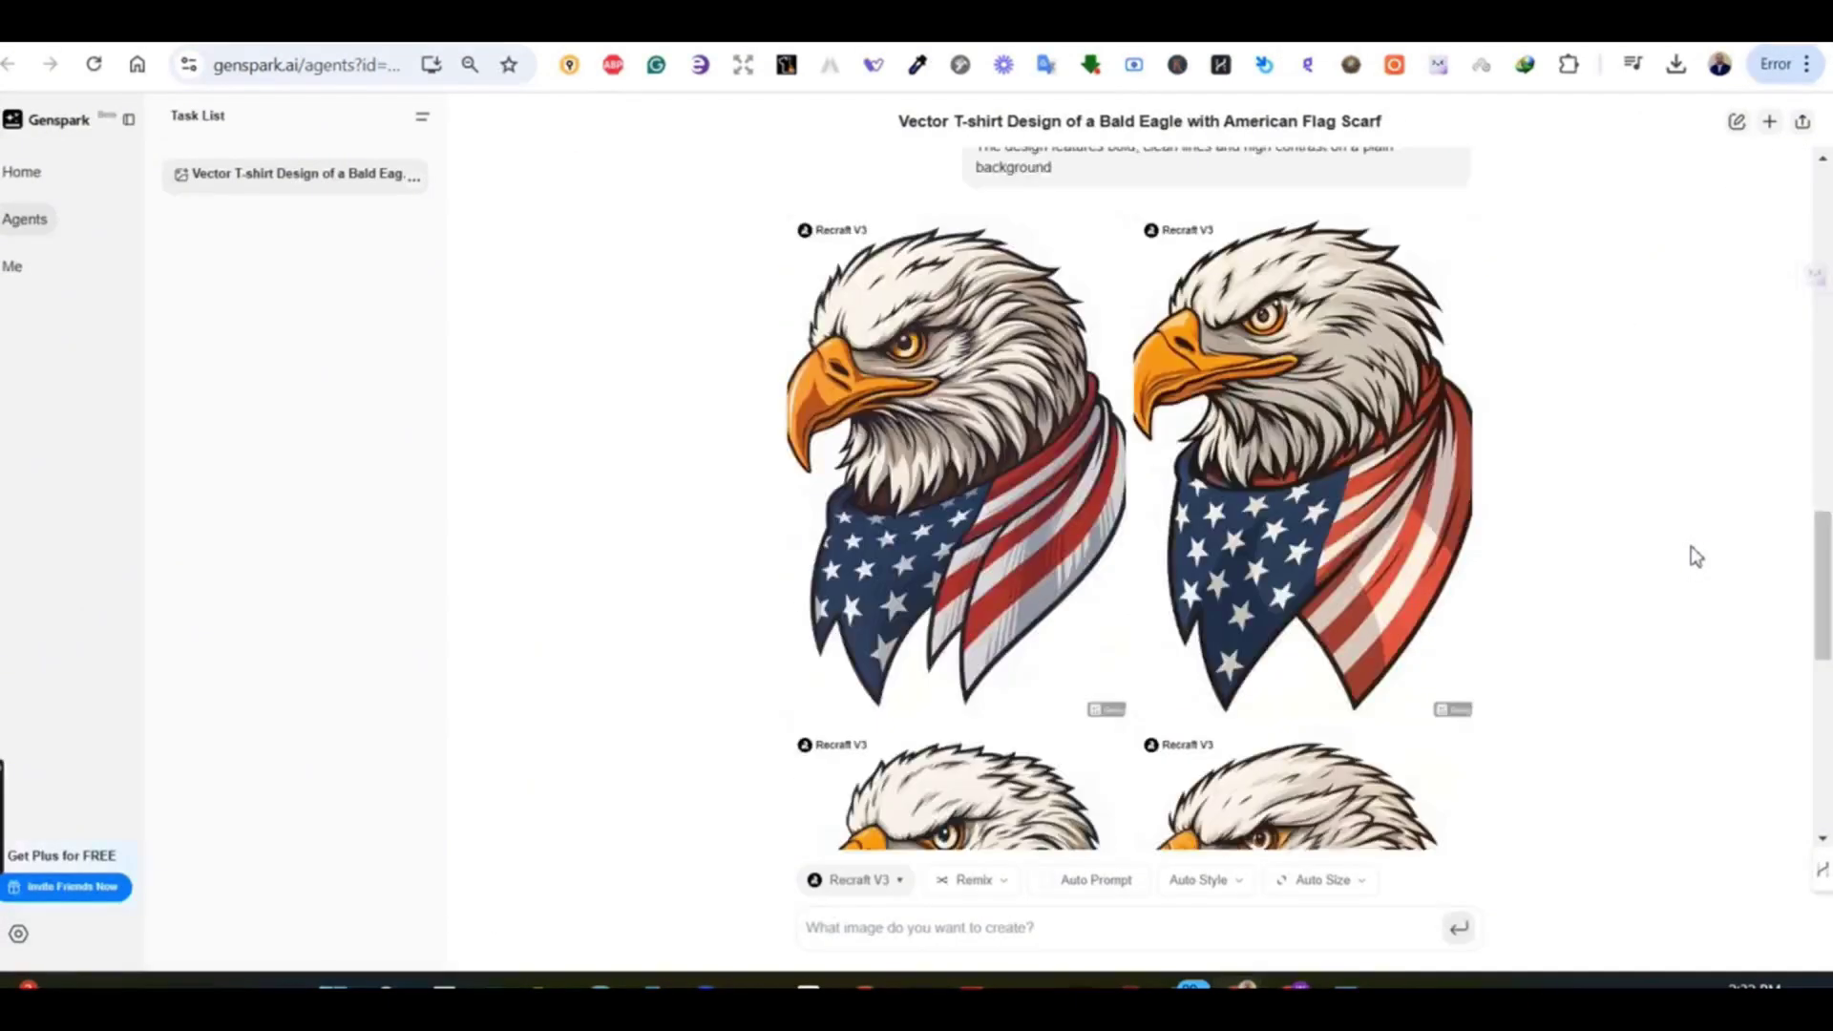
scroll(1696, 557, down, 3)
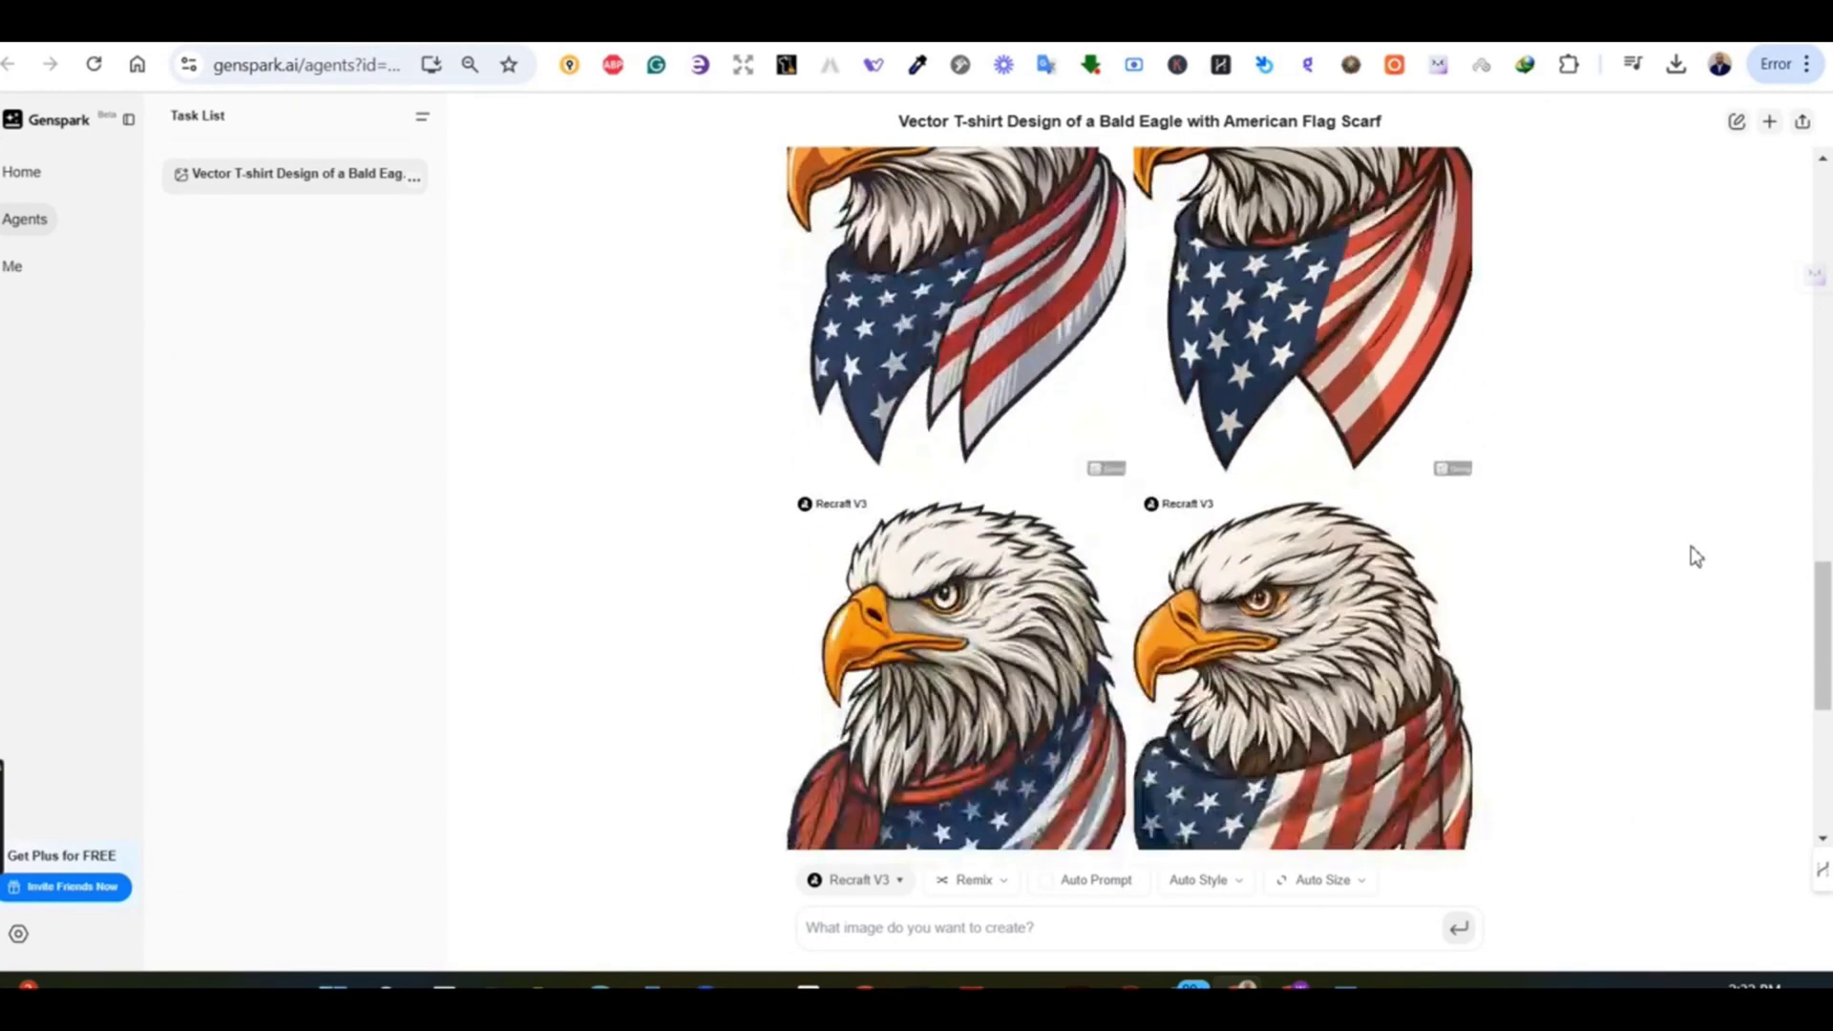
- Zoom the page out and copy a screenshot region of all four Recraft V3 eagle designs to the clipboard
click(1807, 64)
key(ctrl+minus)
key(super+shift+s)
drag(1307, 138, 800, 842)
right_click(731, 363)
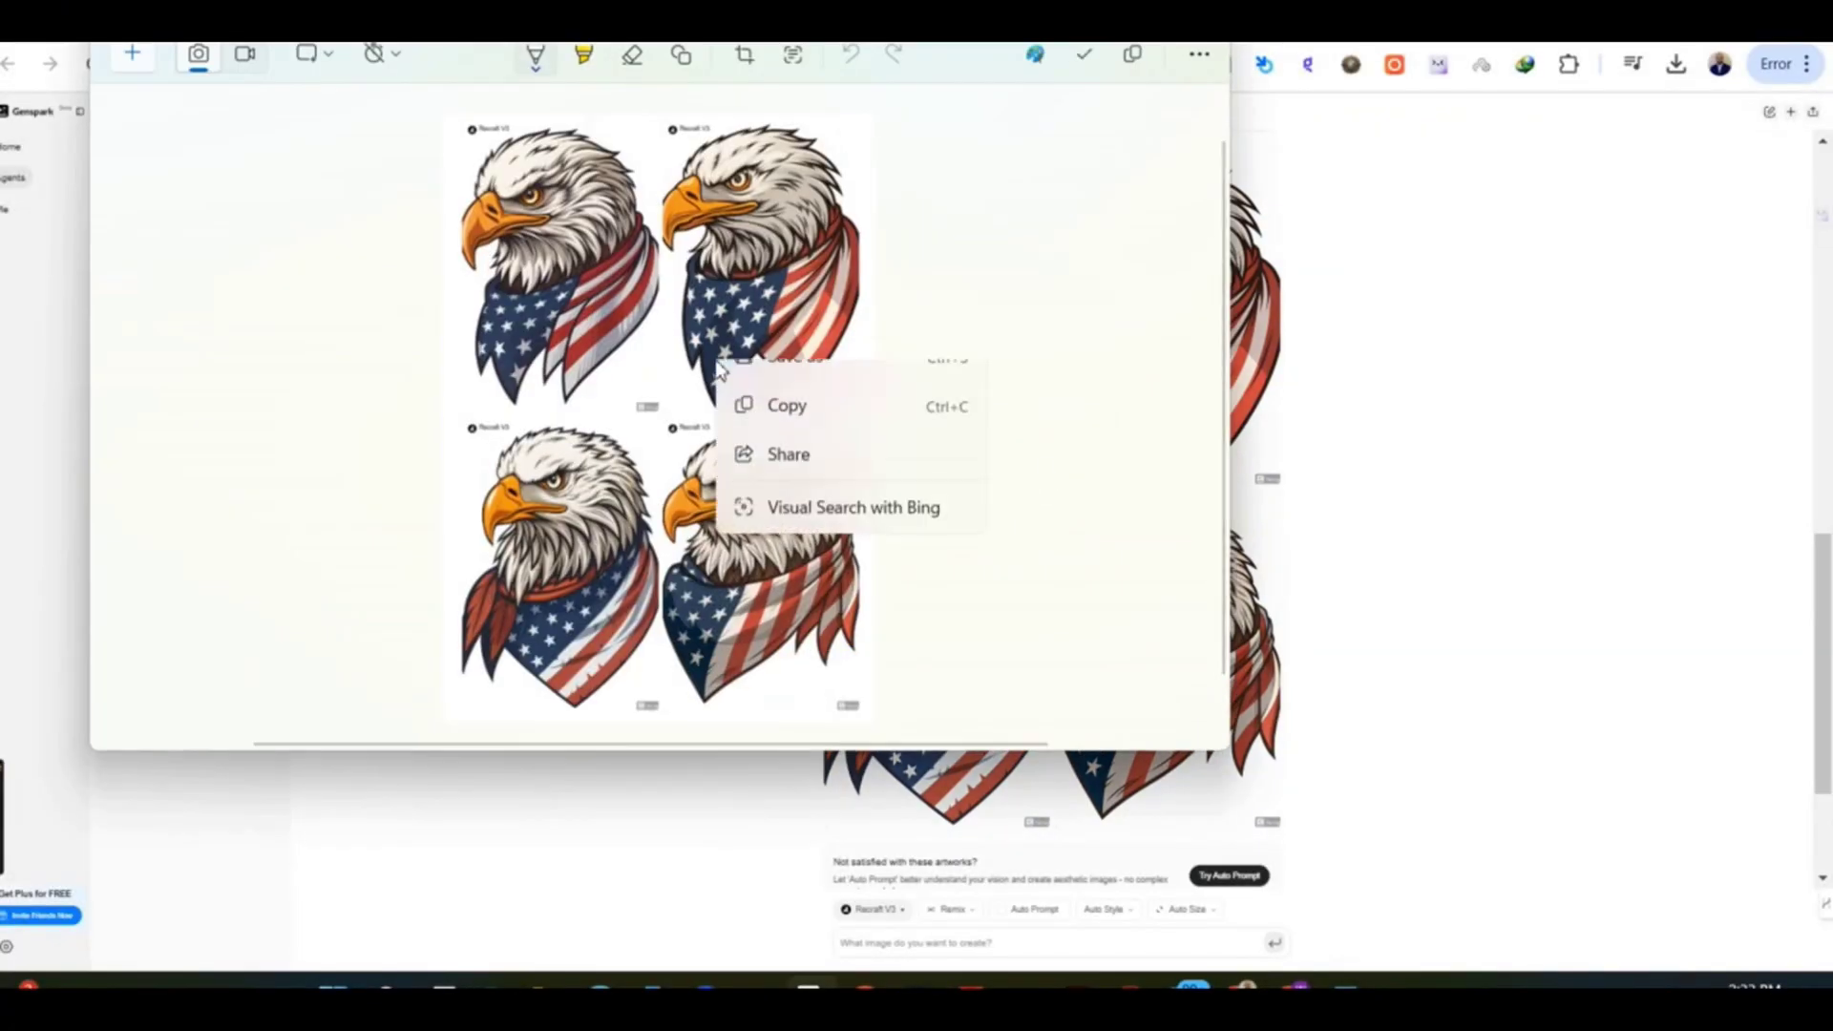
click(804, 421)
click(1494, 174)
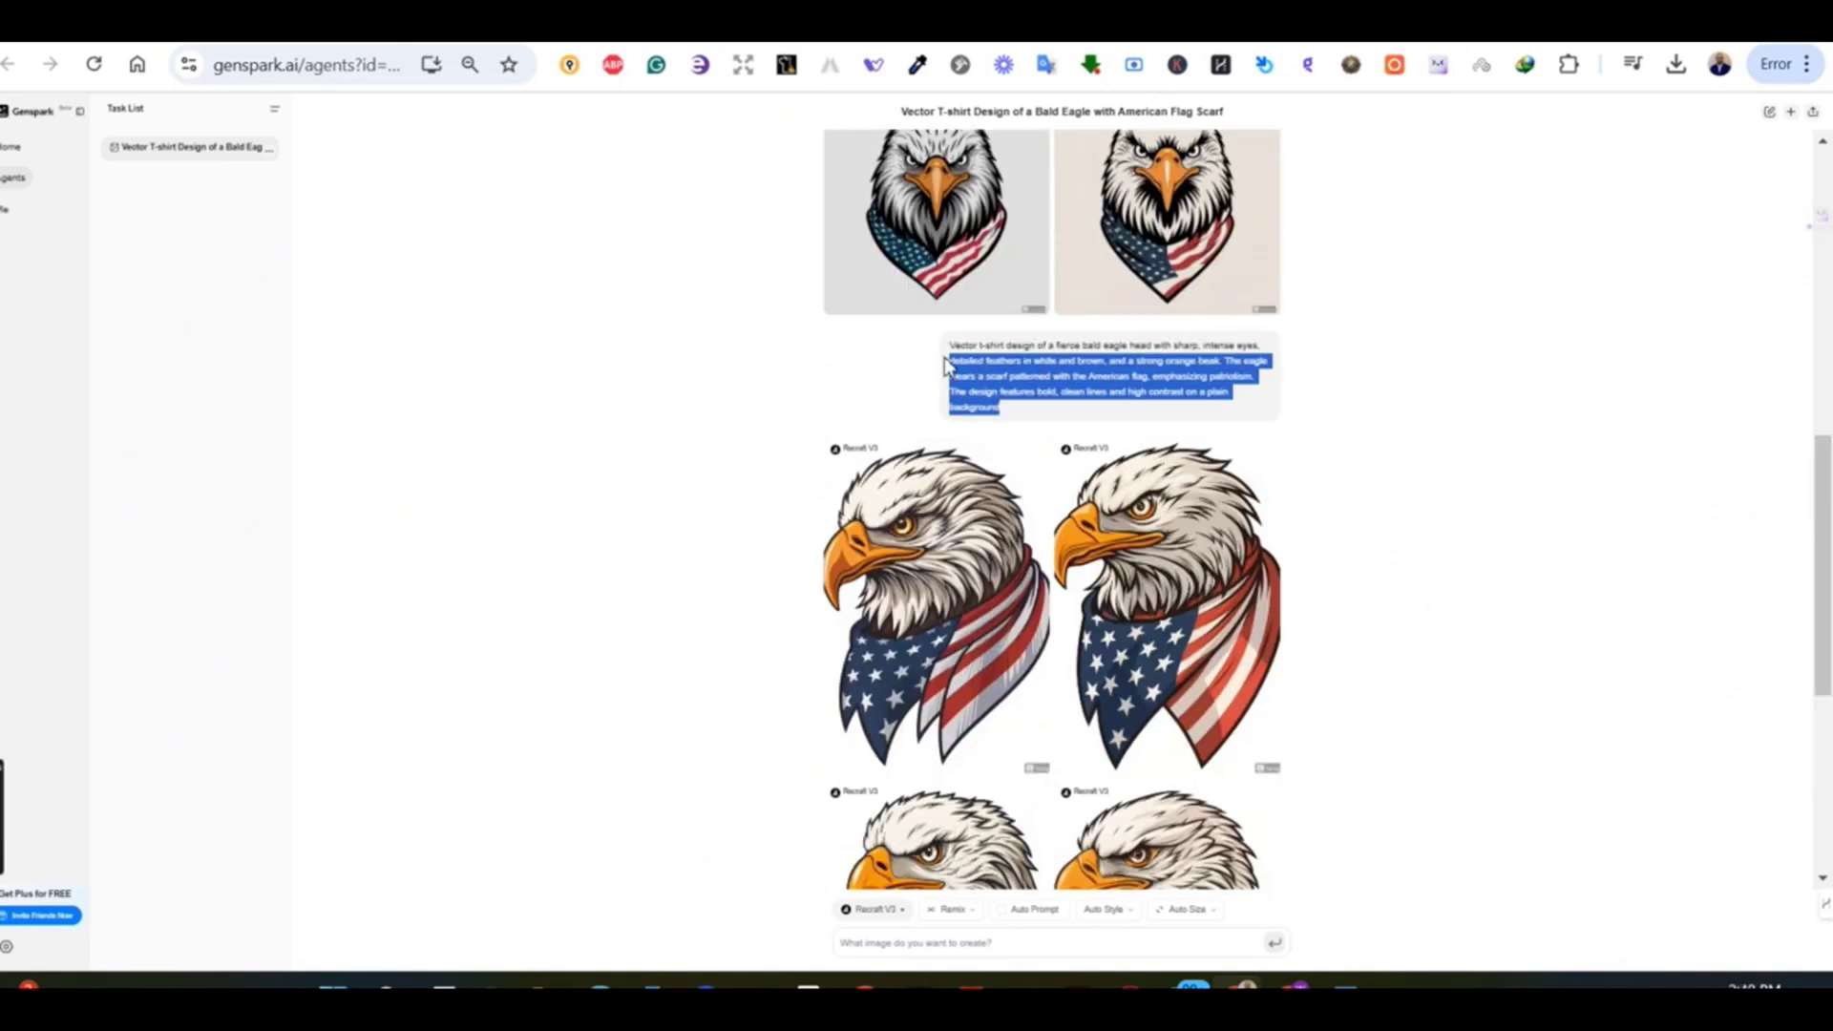
- Generate the same bald eagle t-shirt prompt with the DALL-E 3 model
scroll(1527, 311, down, 5)
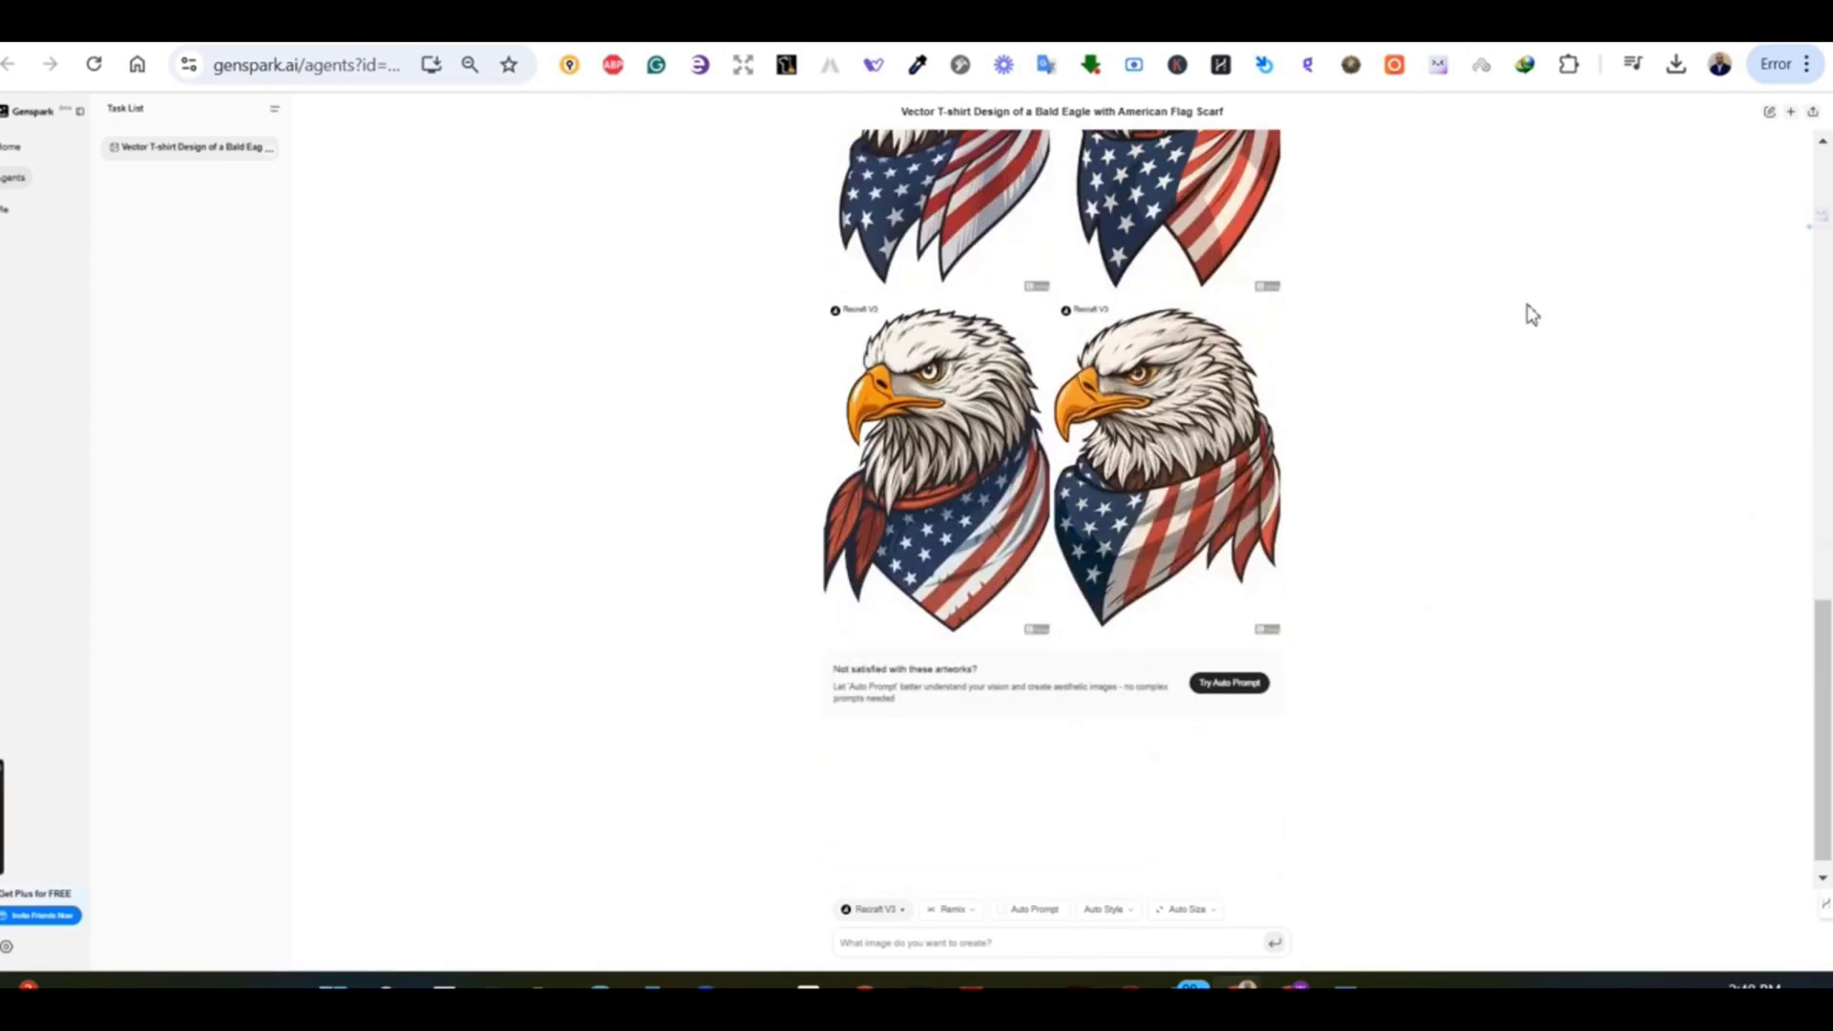
click(950, 940)
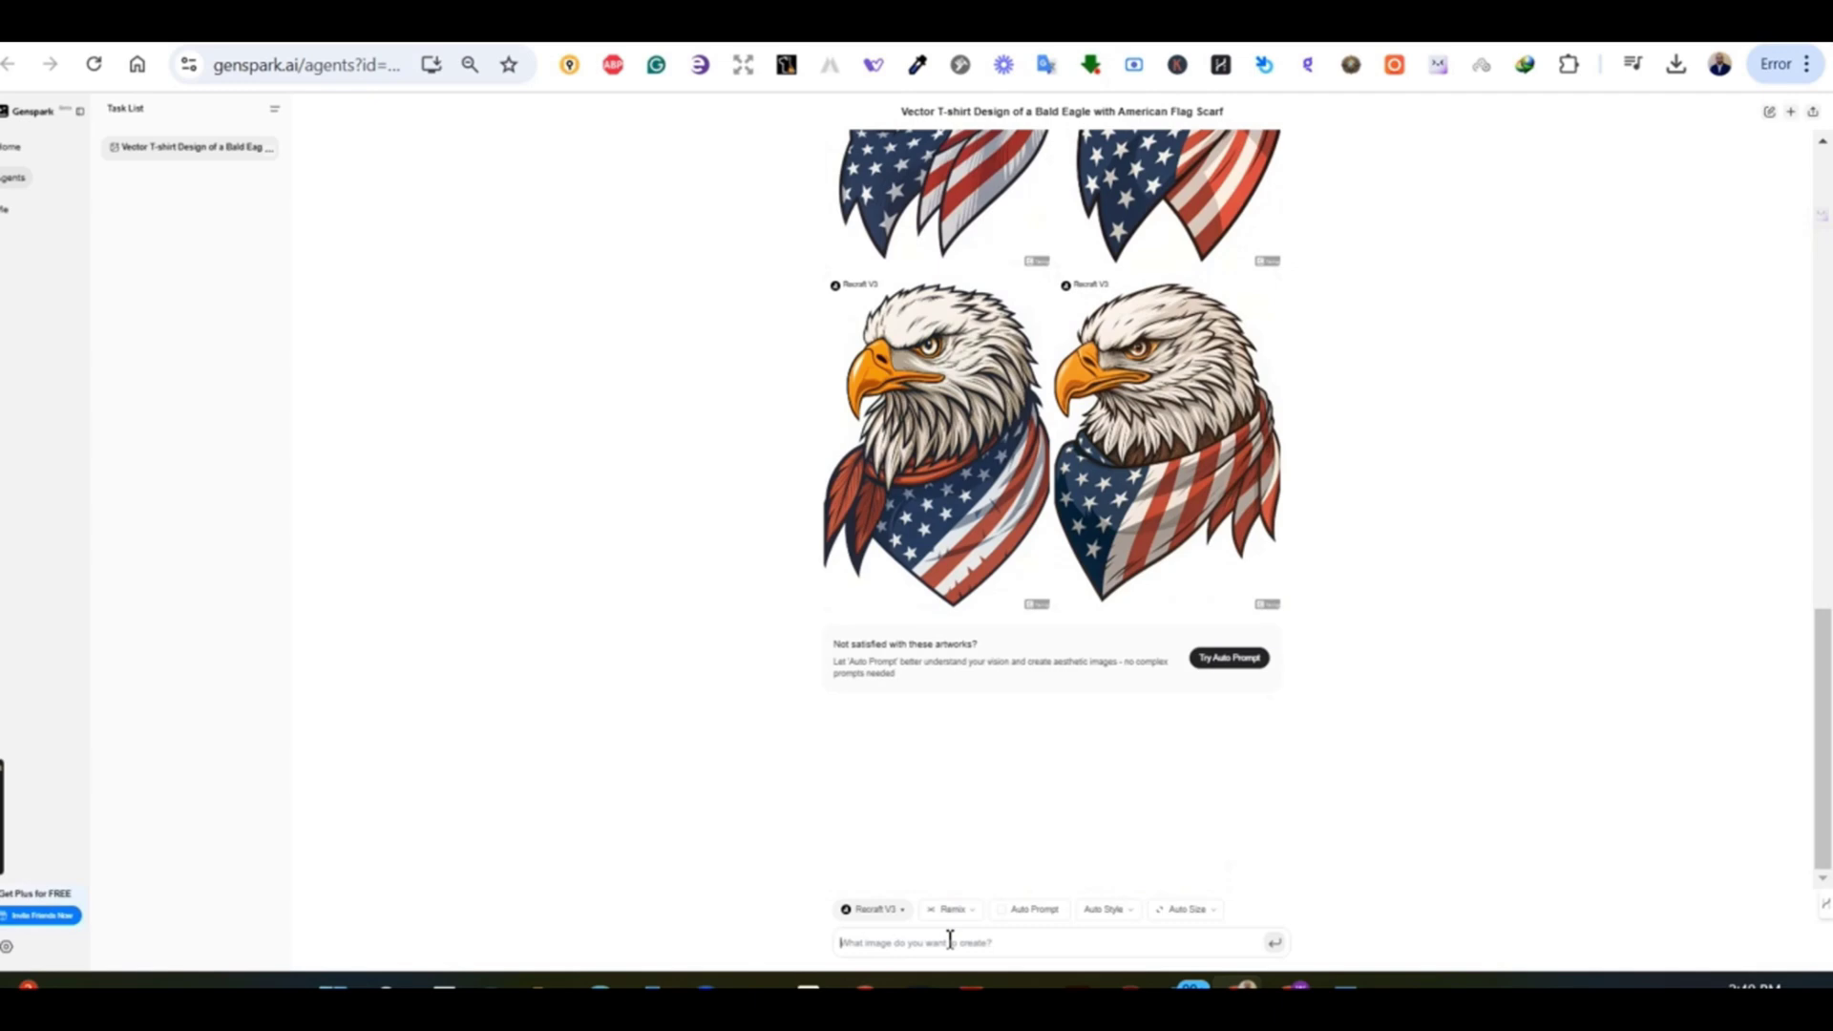
key(ctrl+v)
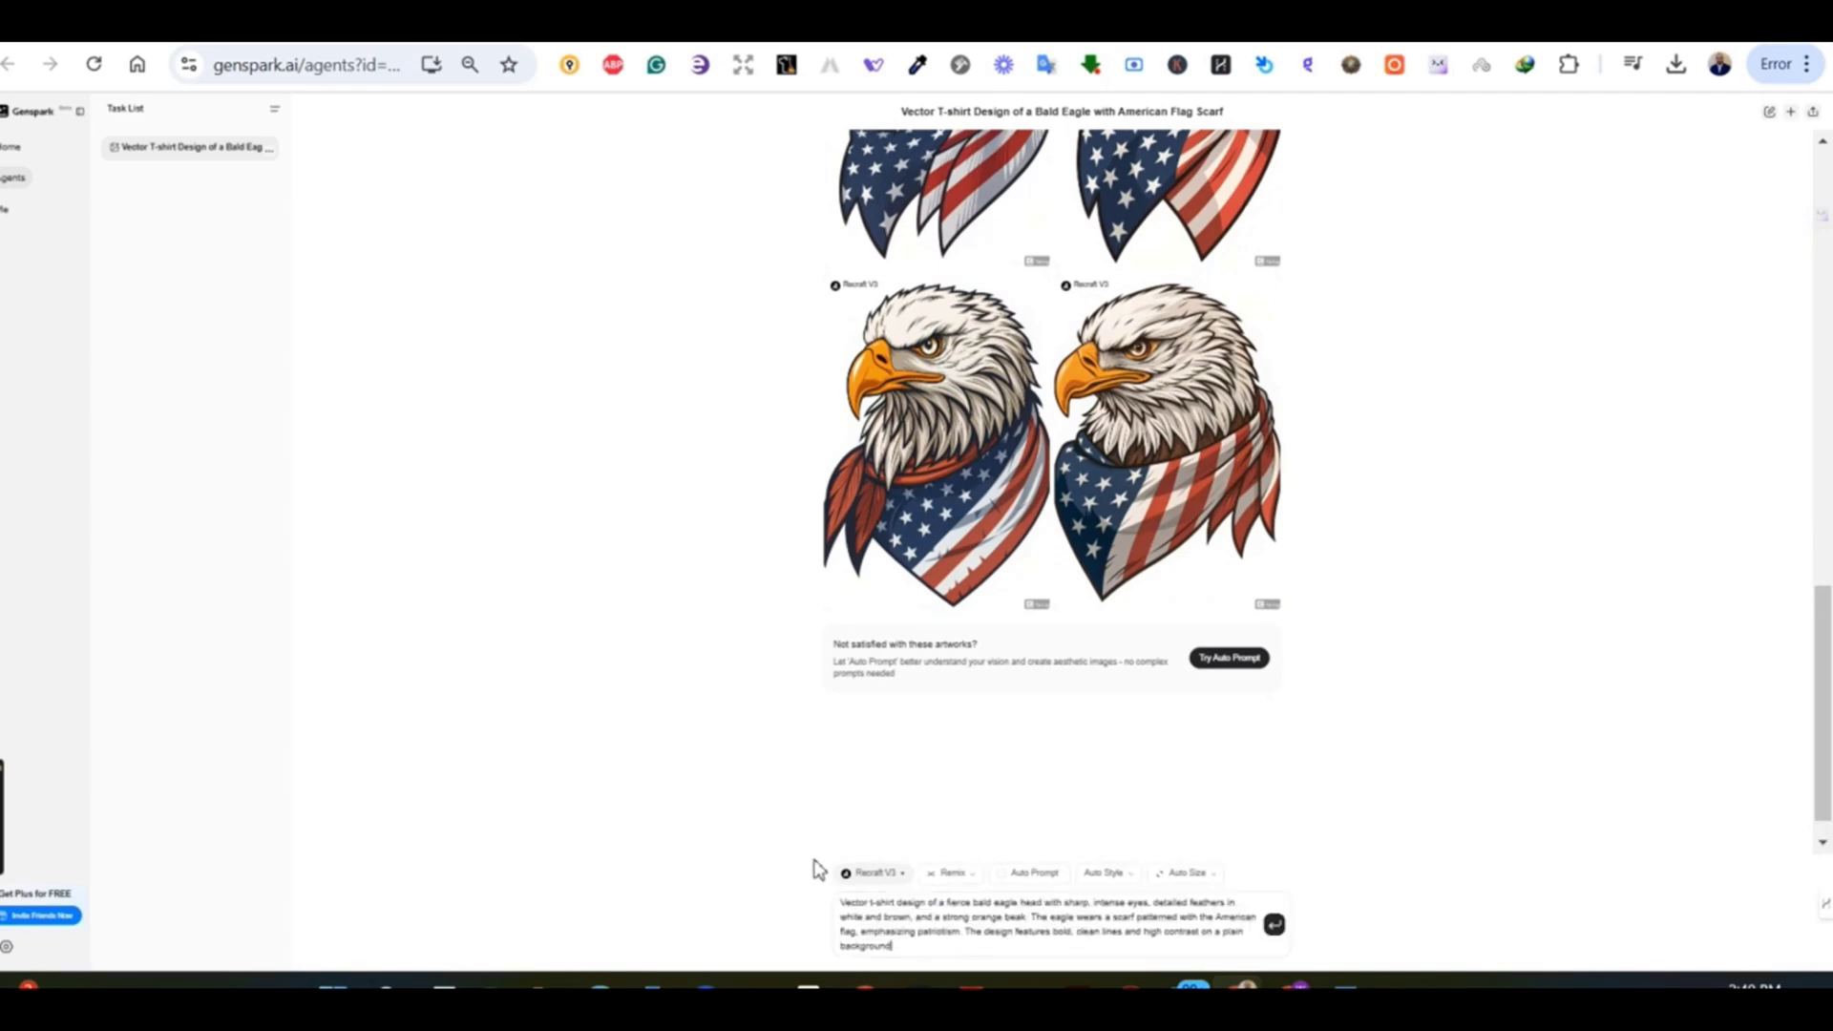
click(901, 874)
click(976, 833)
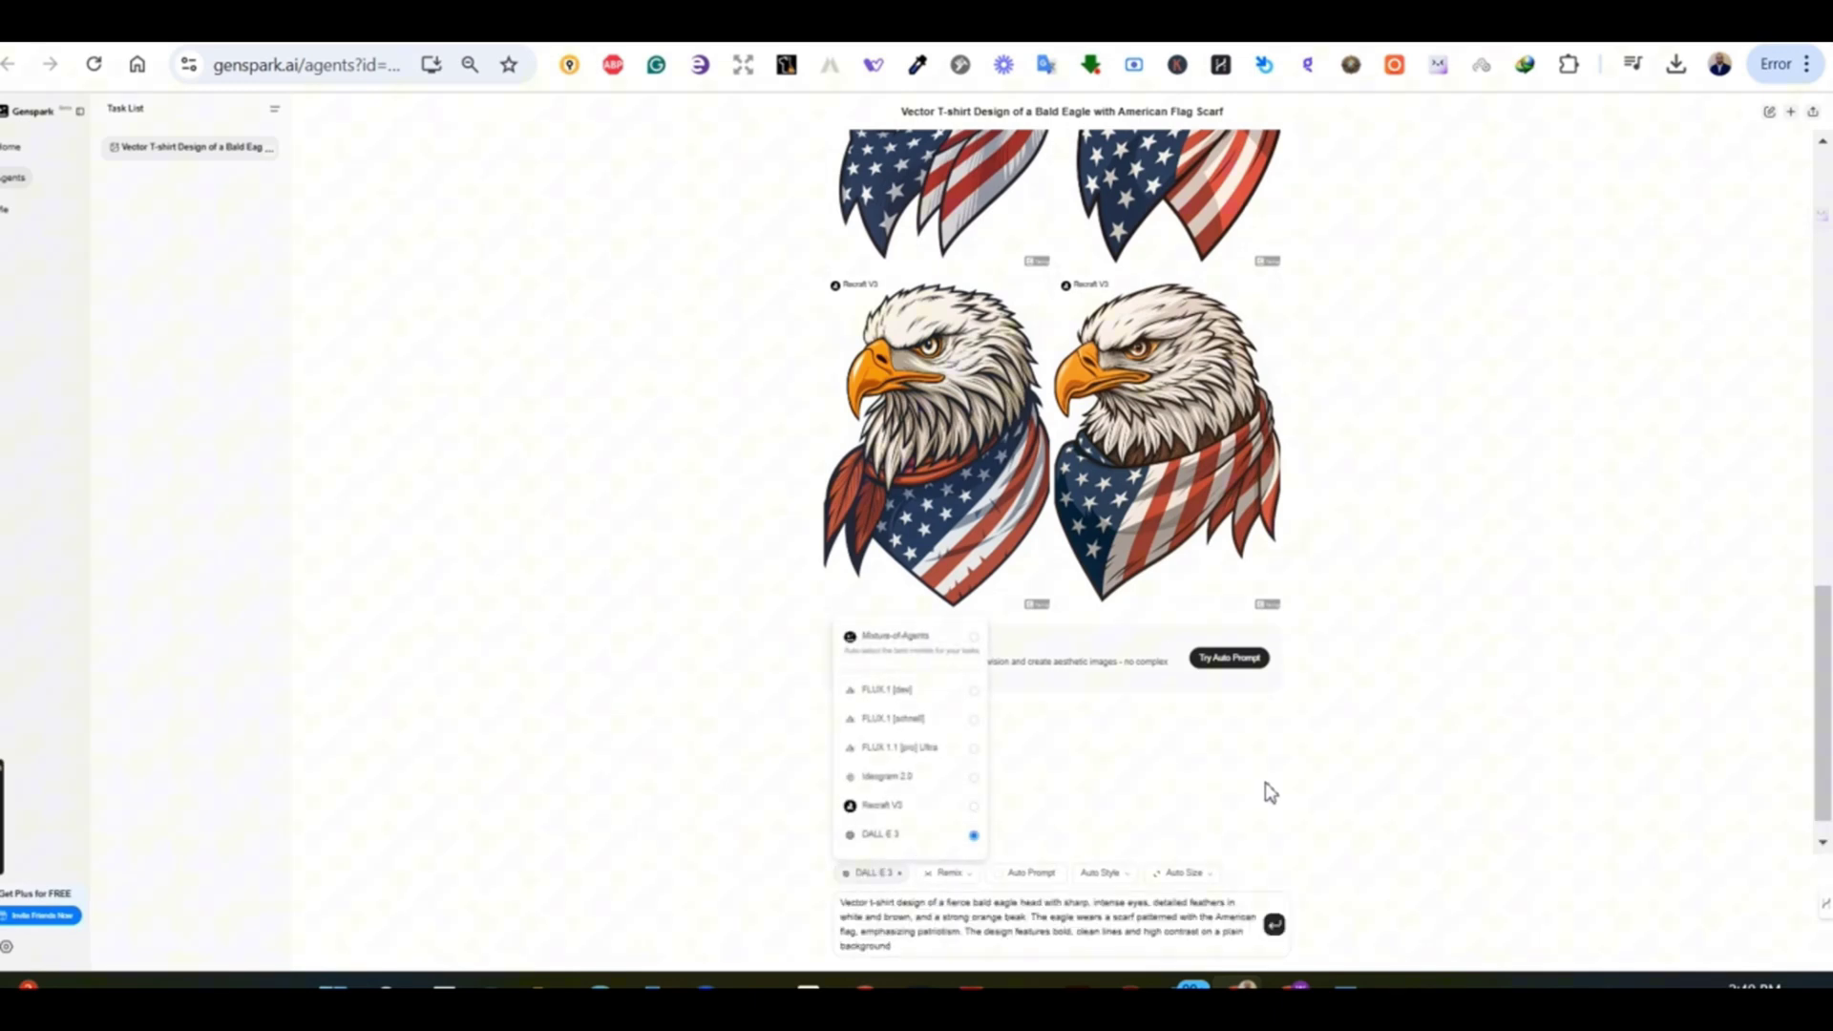
click(1270, 793)
click(1273, 924)
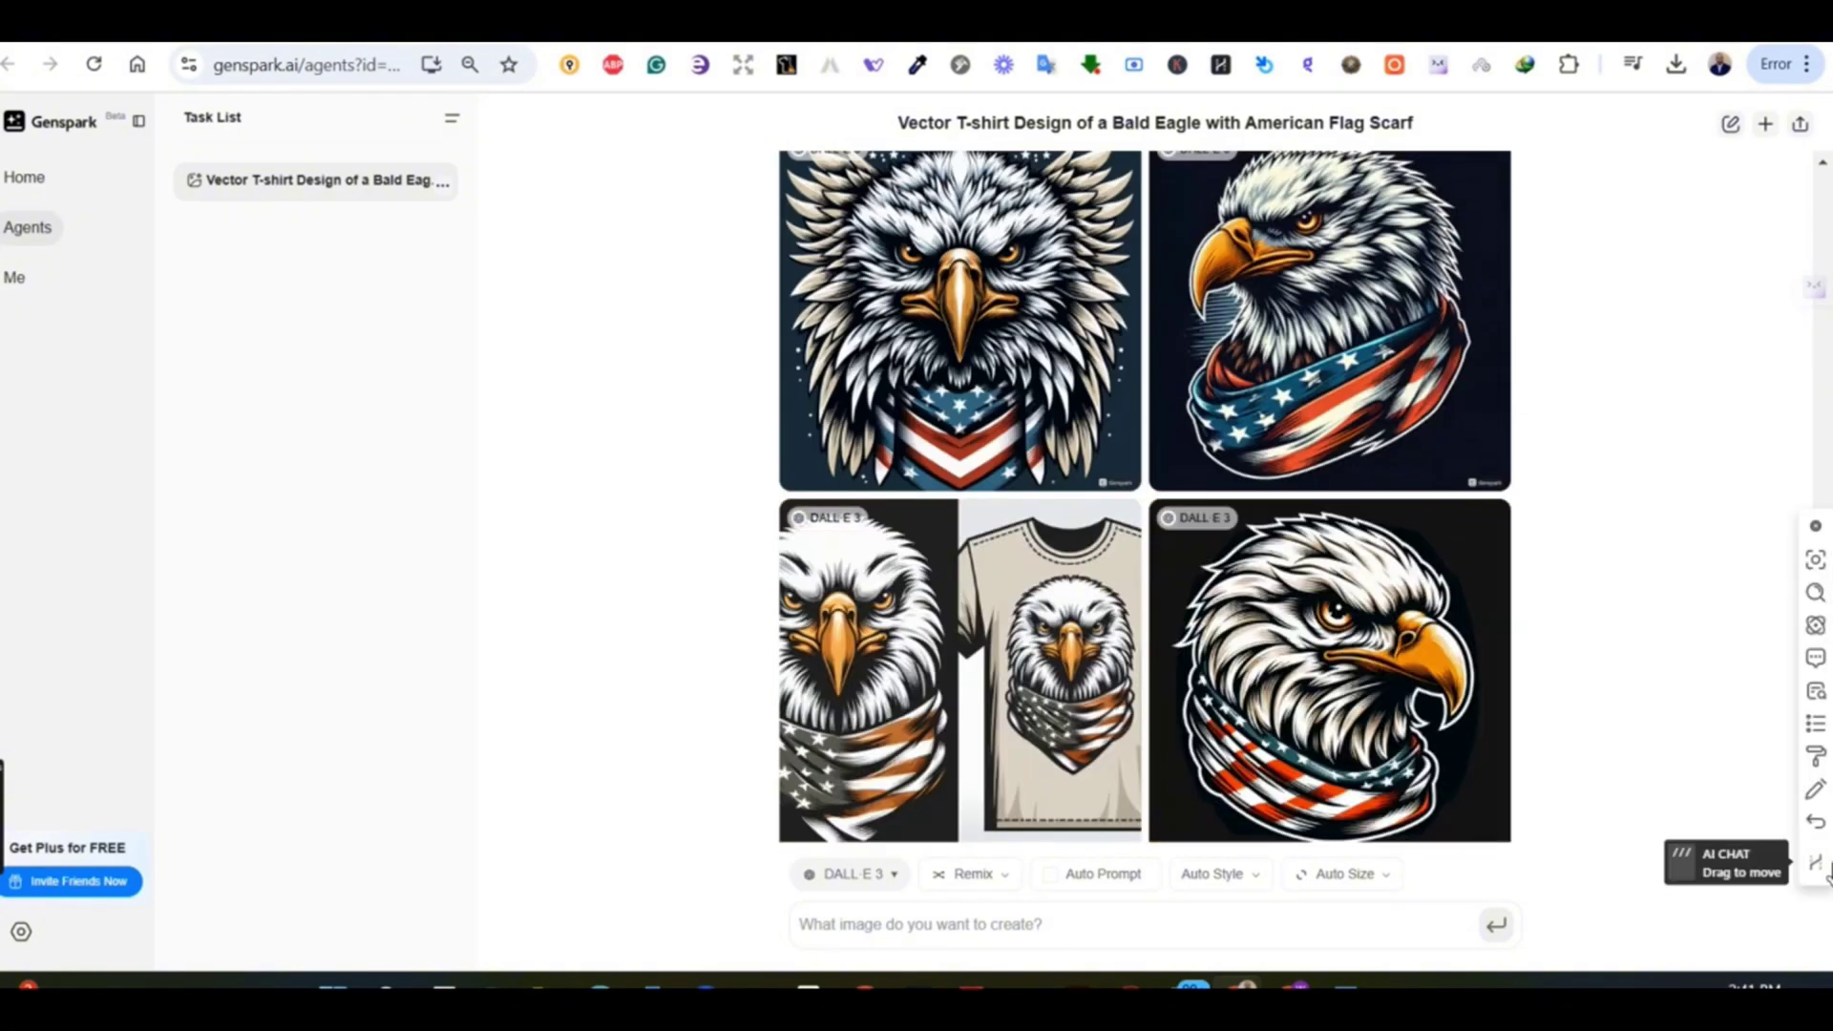
- Examine all four DALL-E 3 eagle designs and compare them with the earlier Ideogram 2.0 and FLUX.1 [dev] designs
mouse_move(1827, 733)
mouse_down()
mouse_move(1826, 750)
mouse_move(1824, 728)
mouse_up()
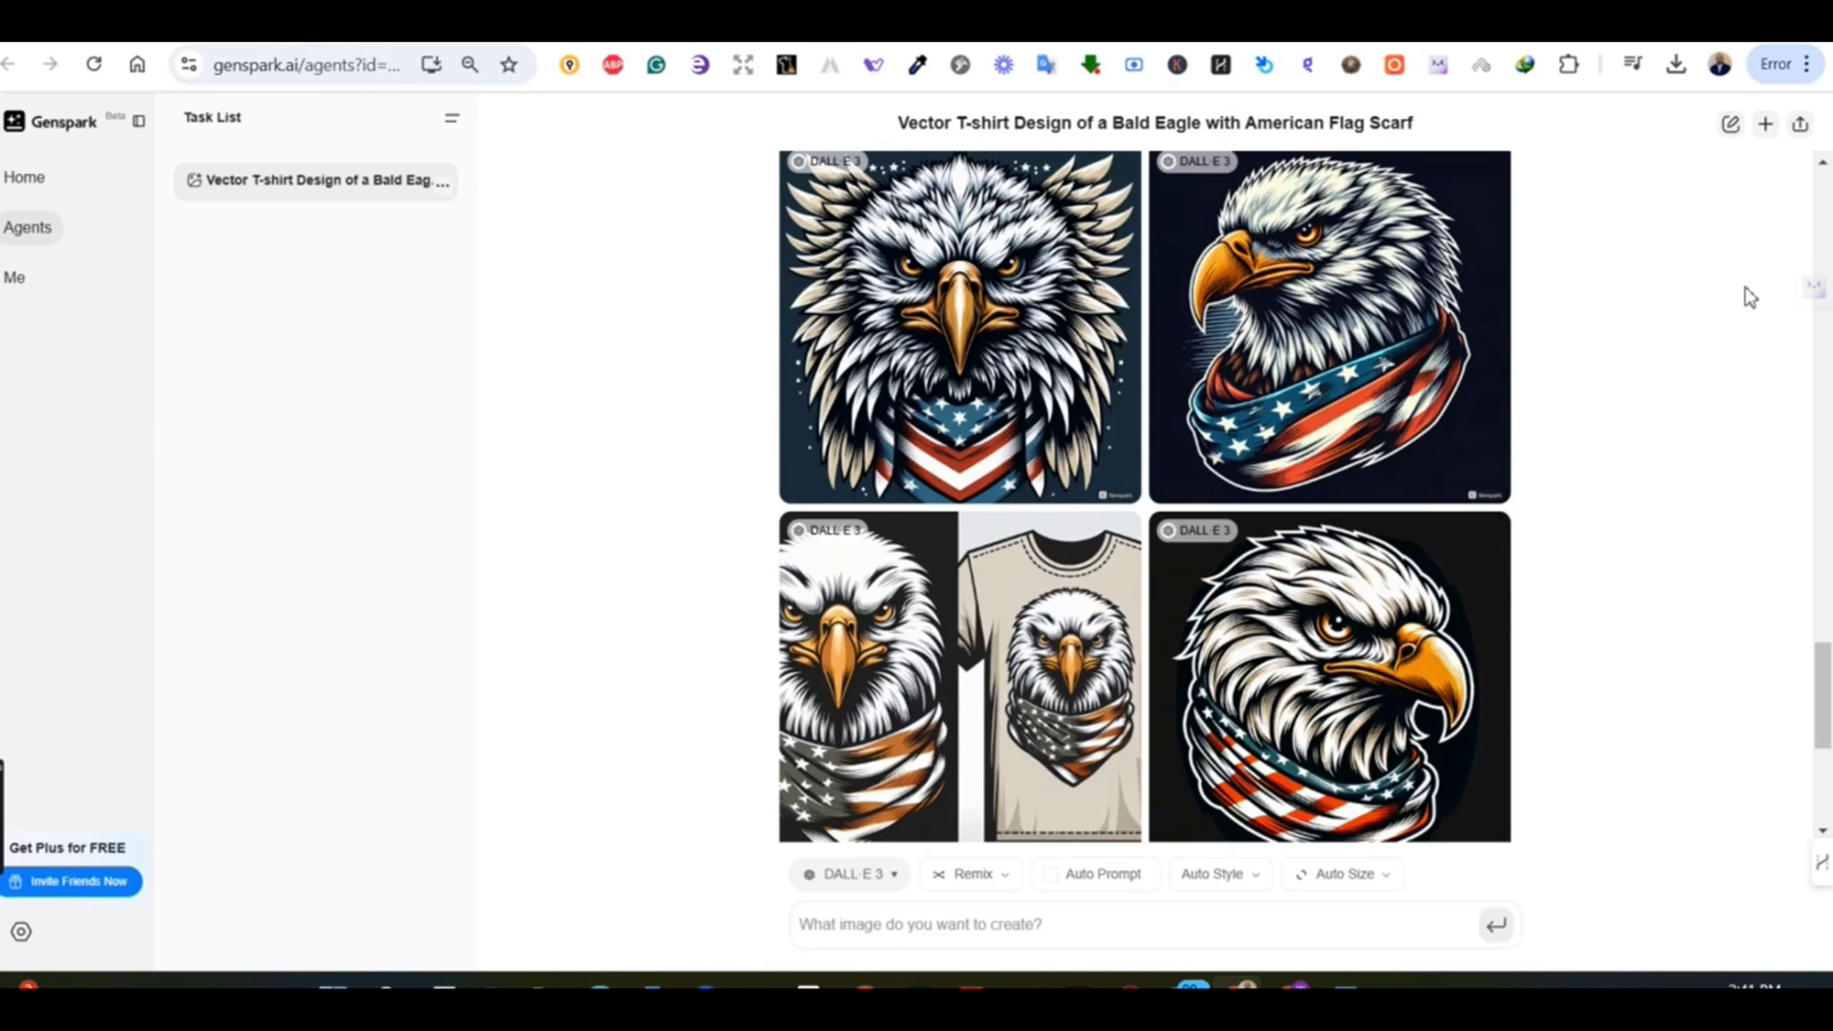
click(1808, 64)
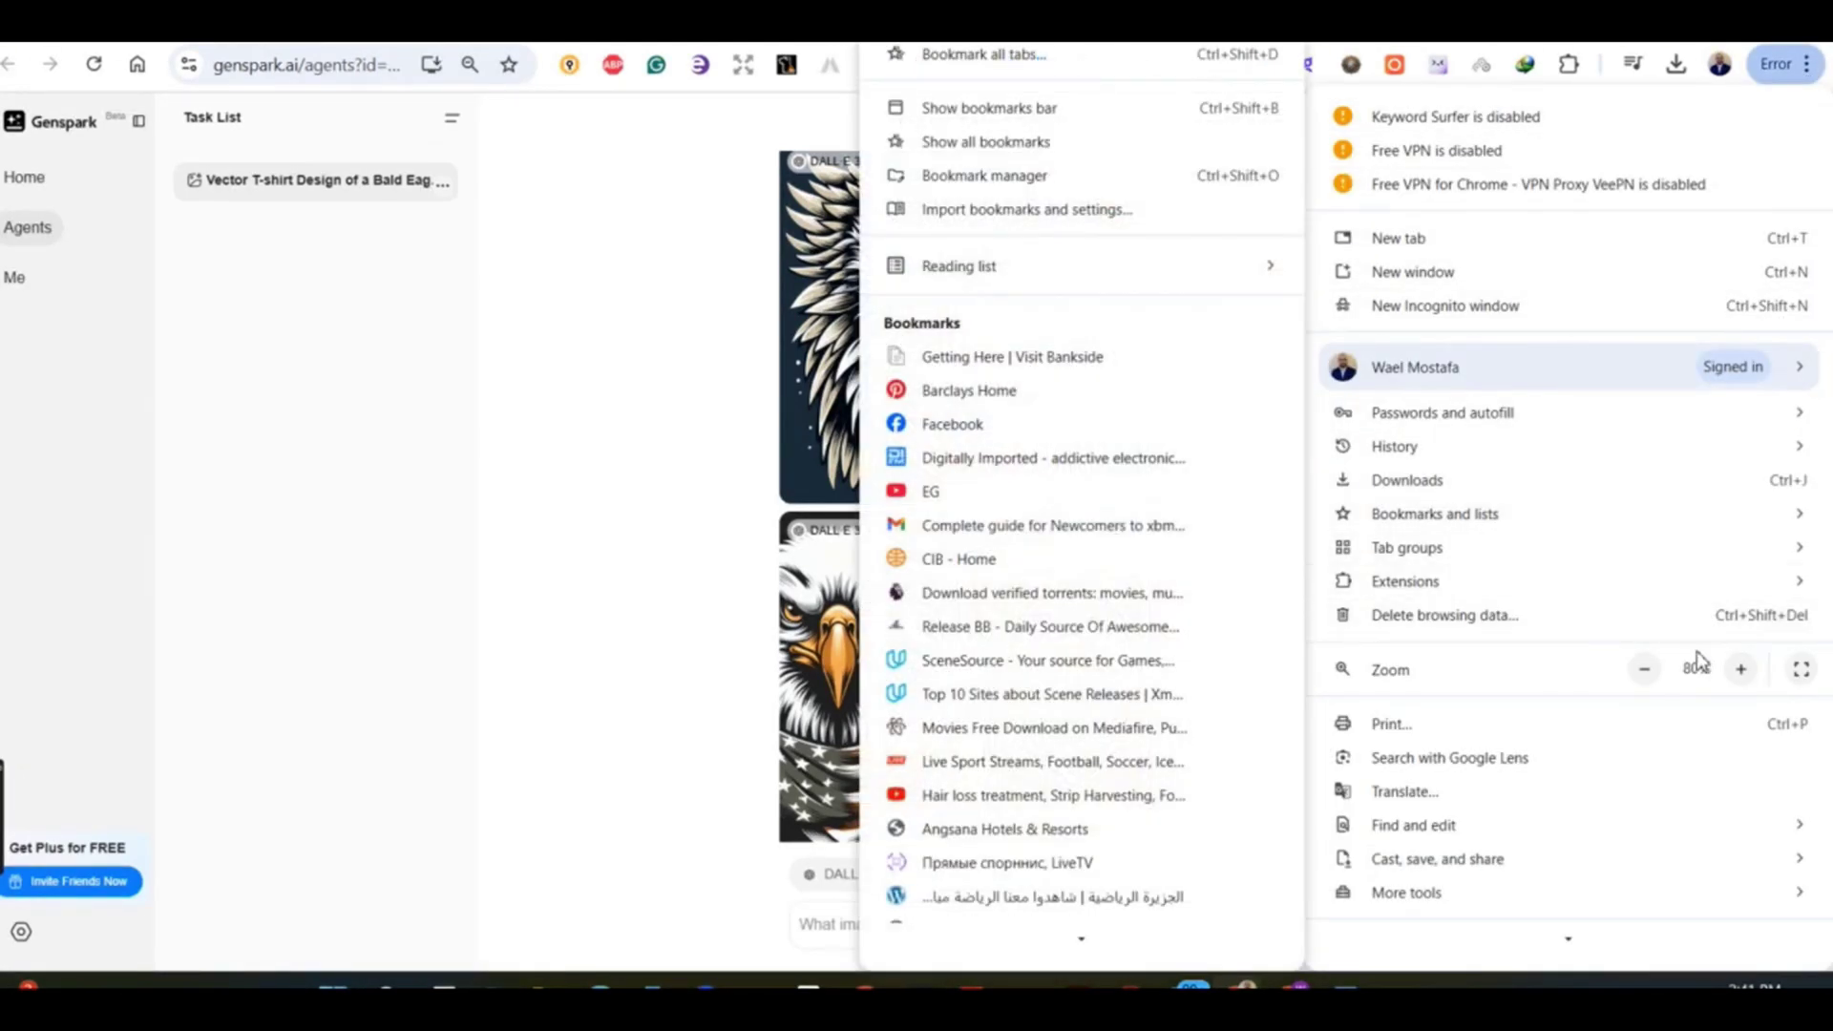
click(1645, 671)
click(665, 632)
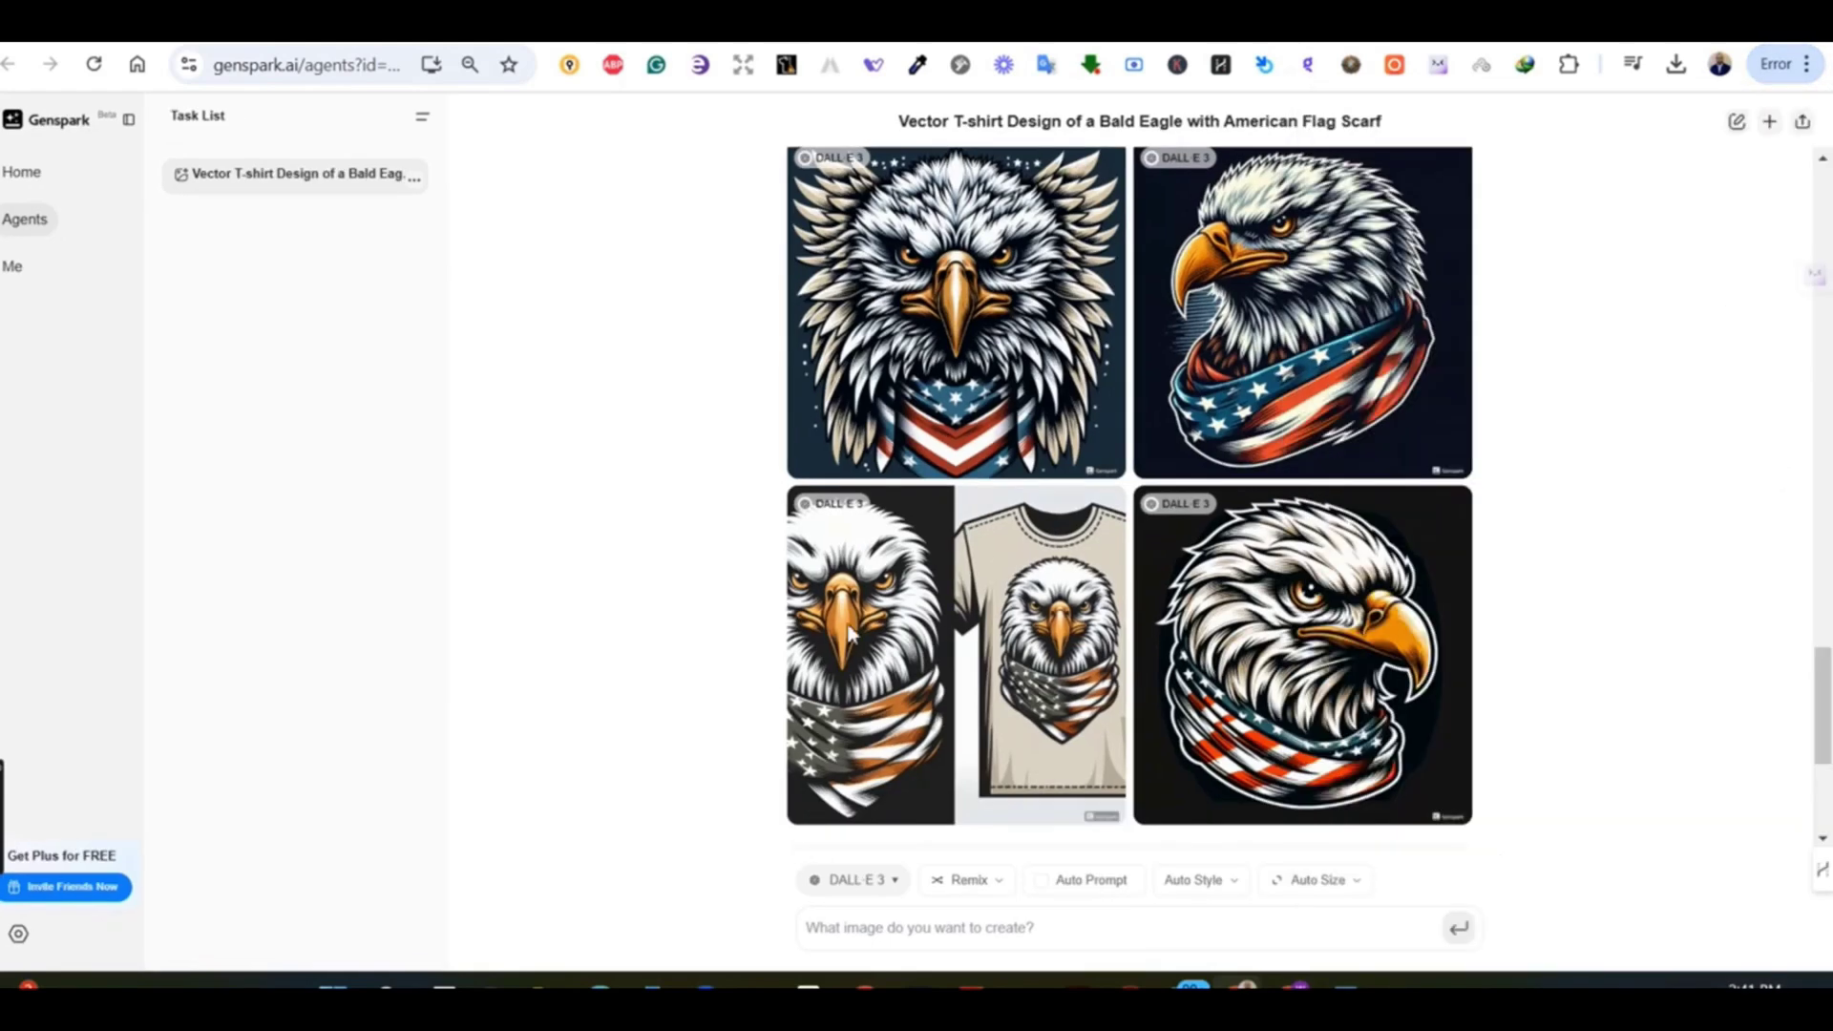
drag(1823, 736, 1822, 731)
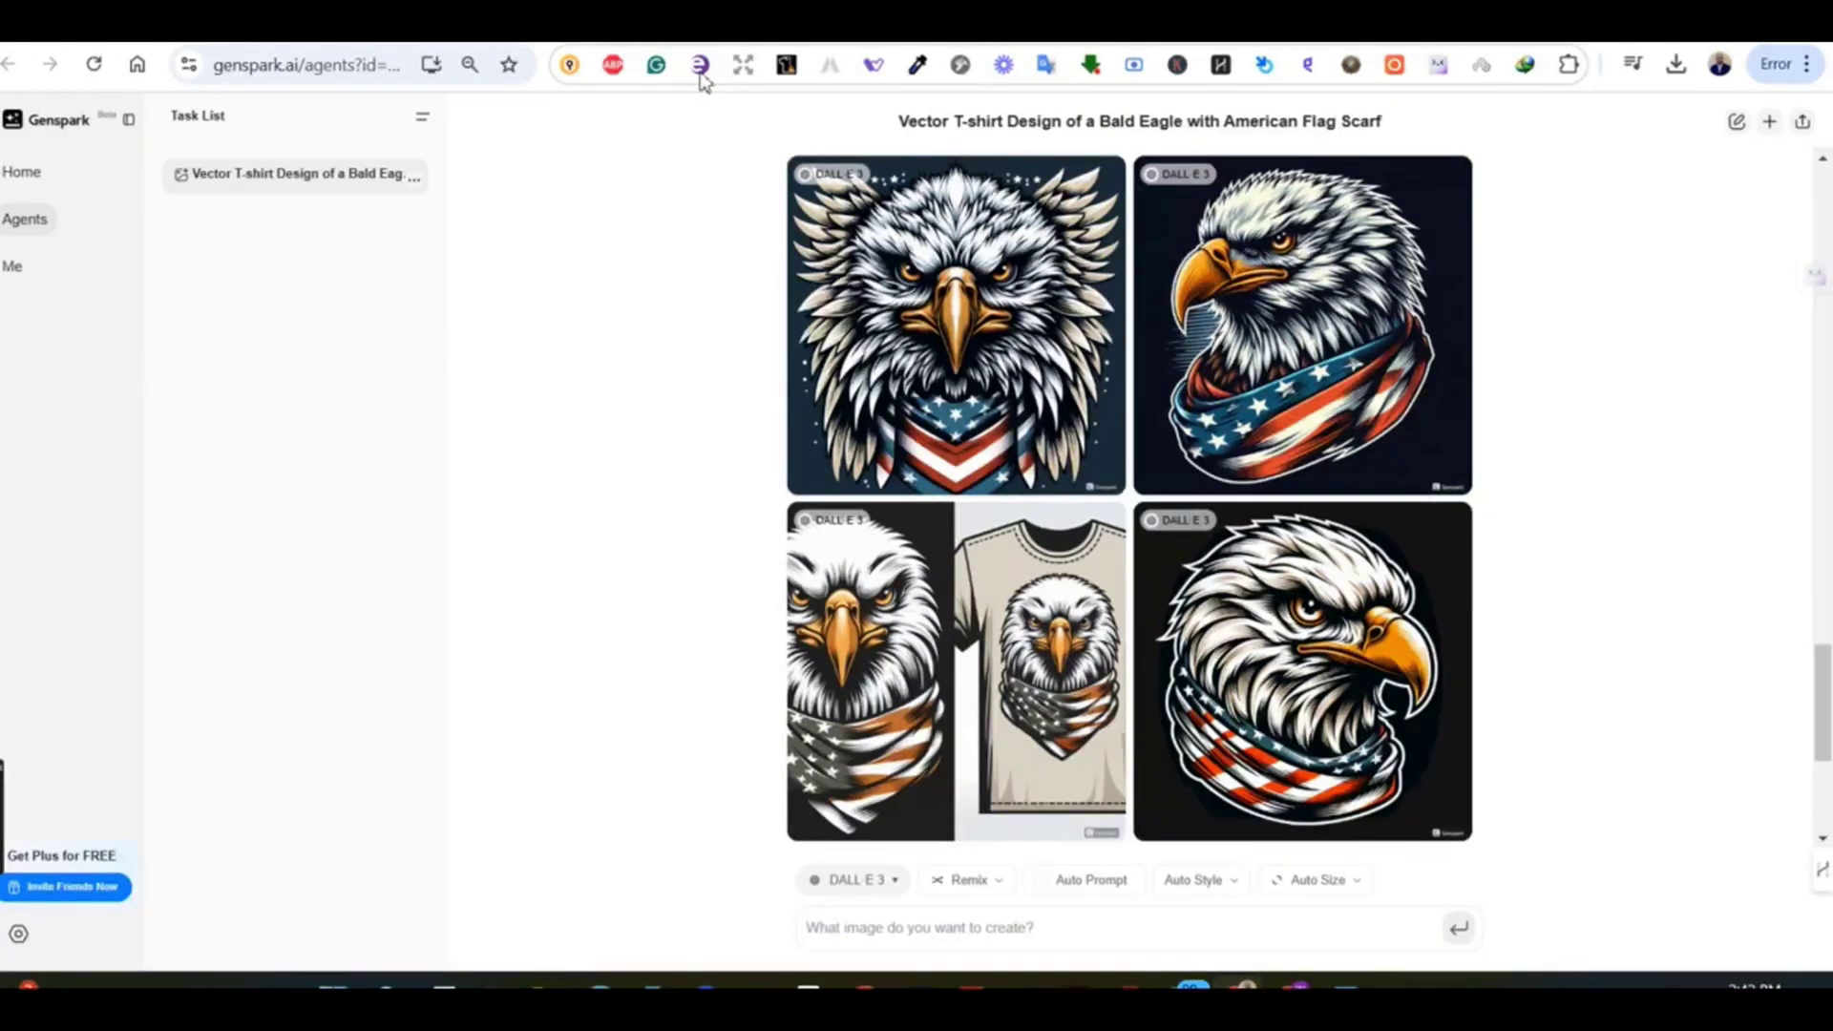
scroll(1576, 622, up, 10)
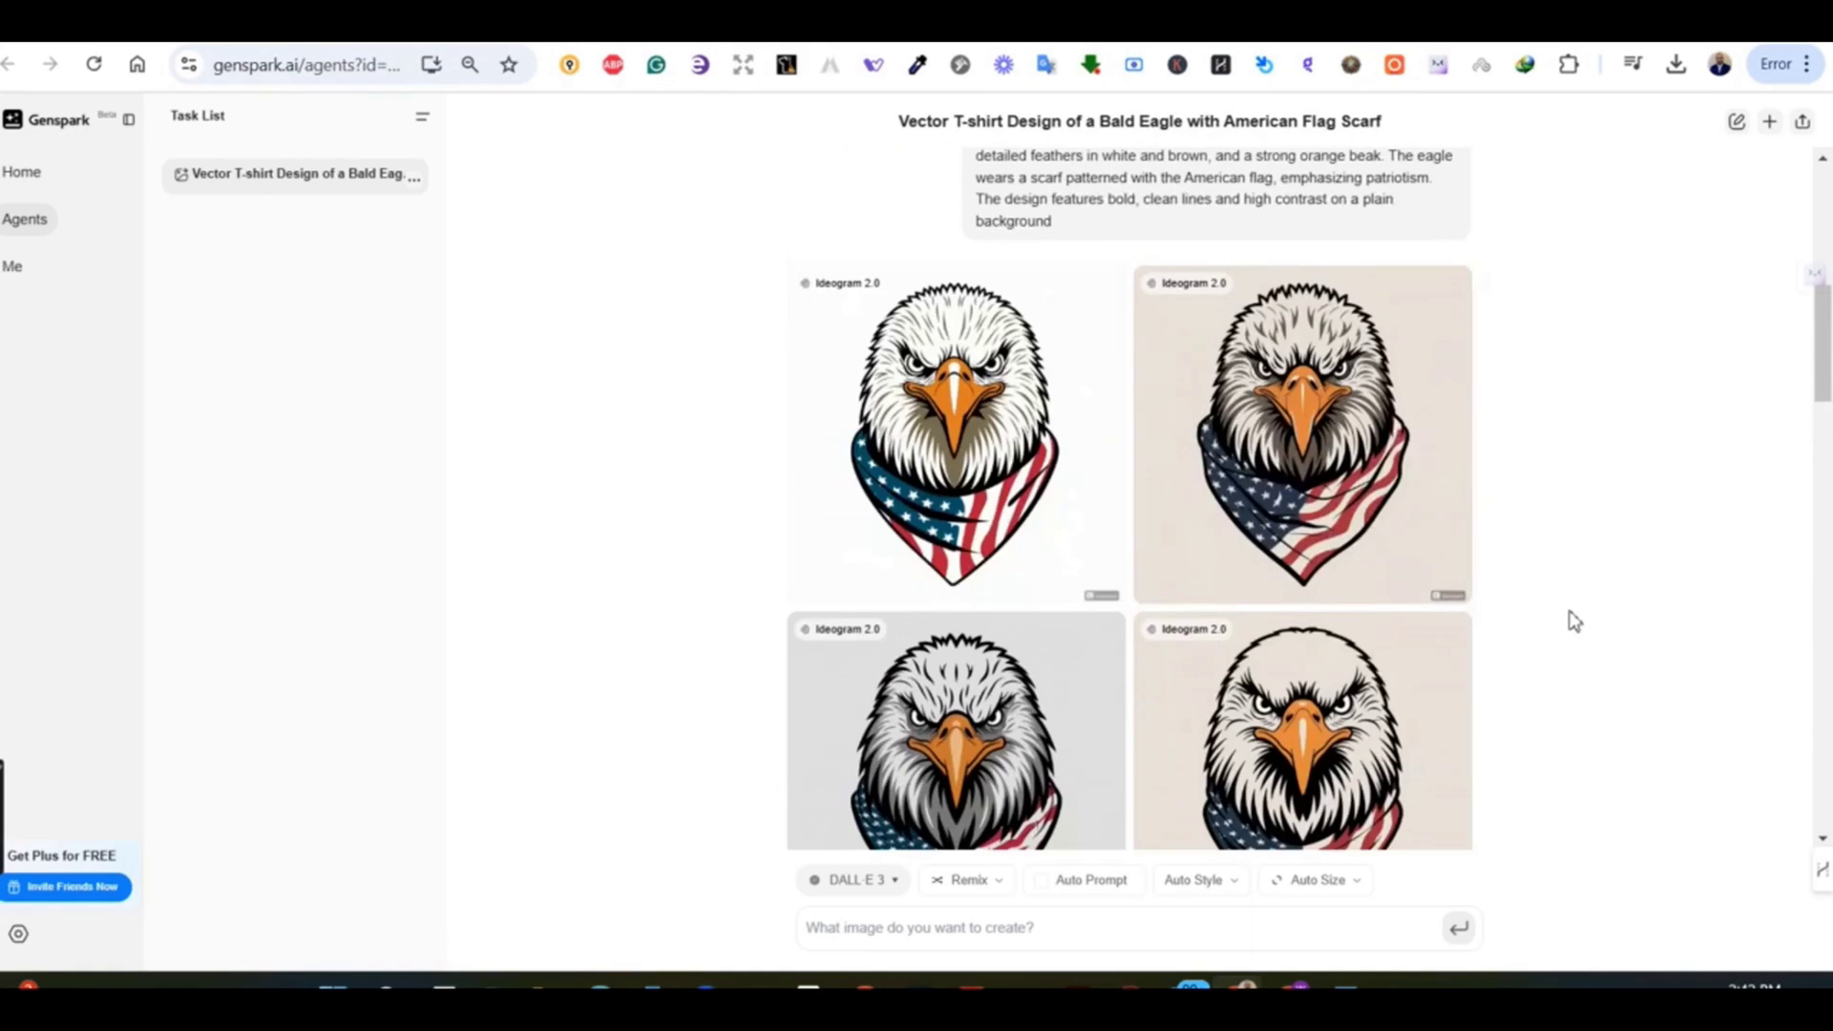
scroll(1585, 616, up, 6)
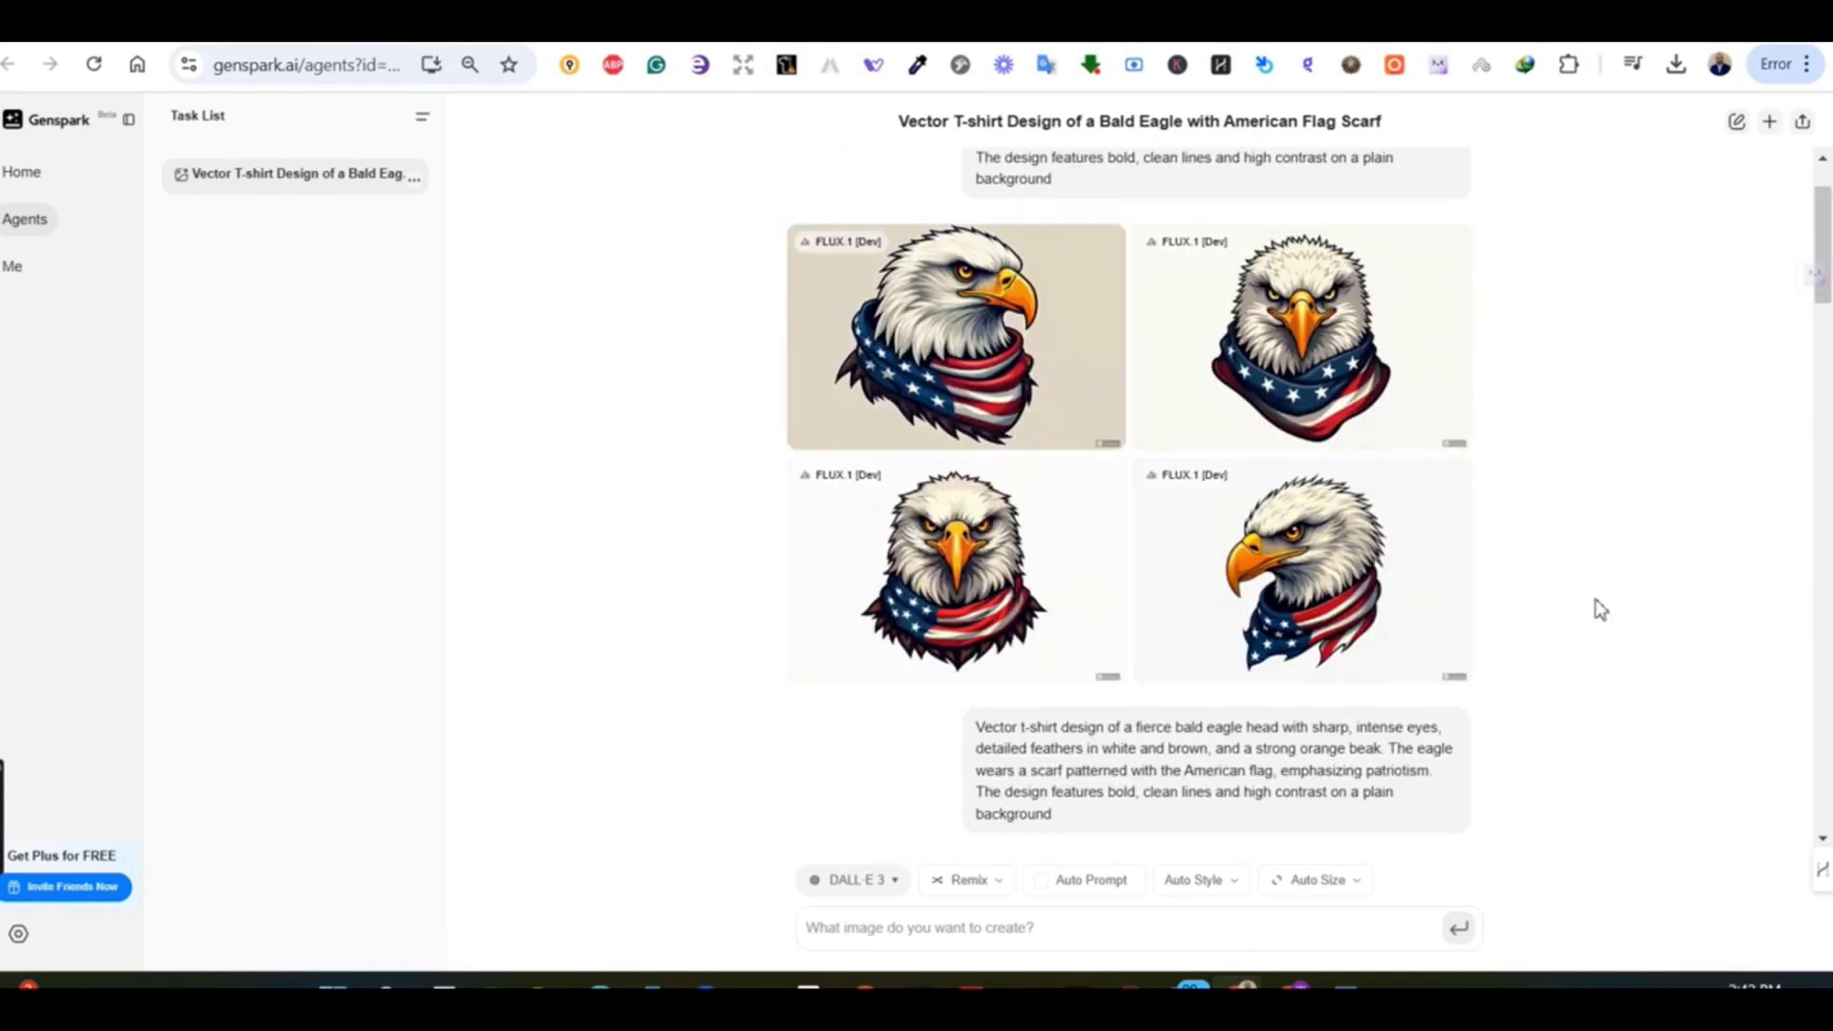
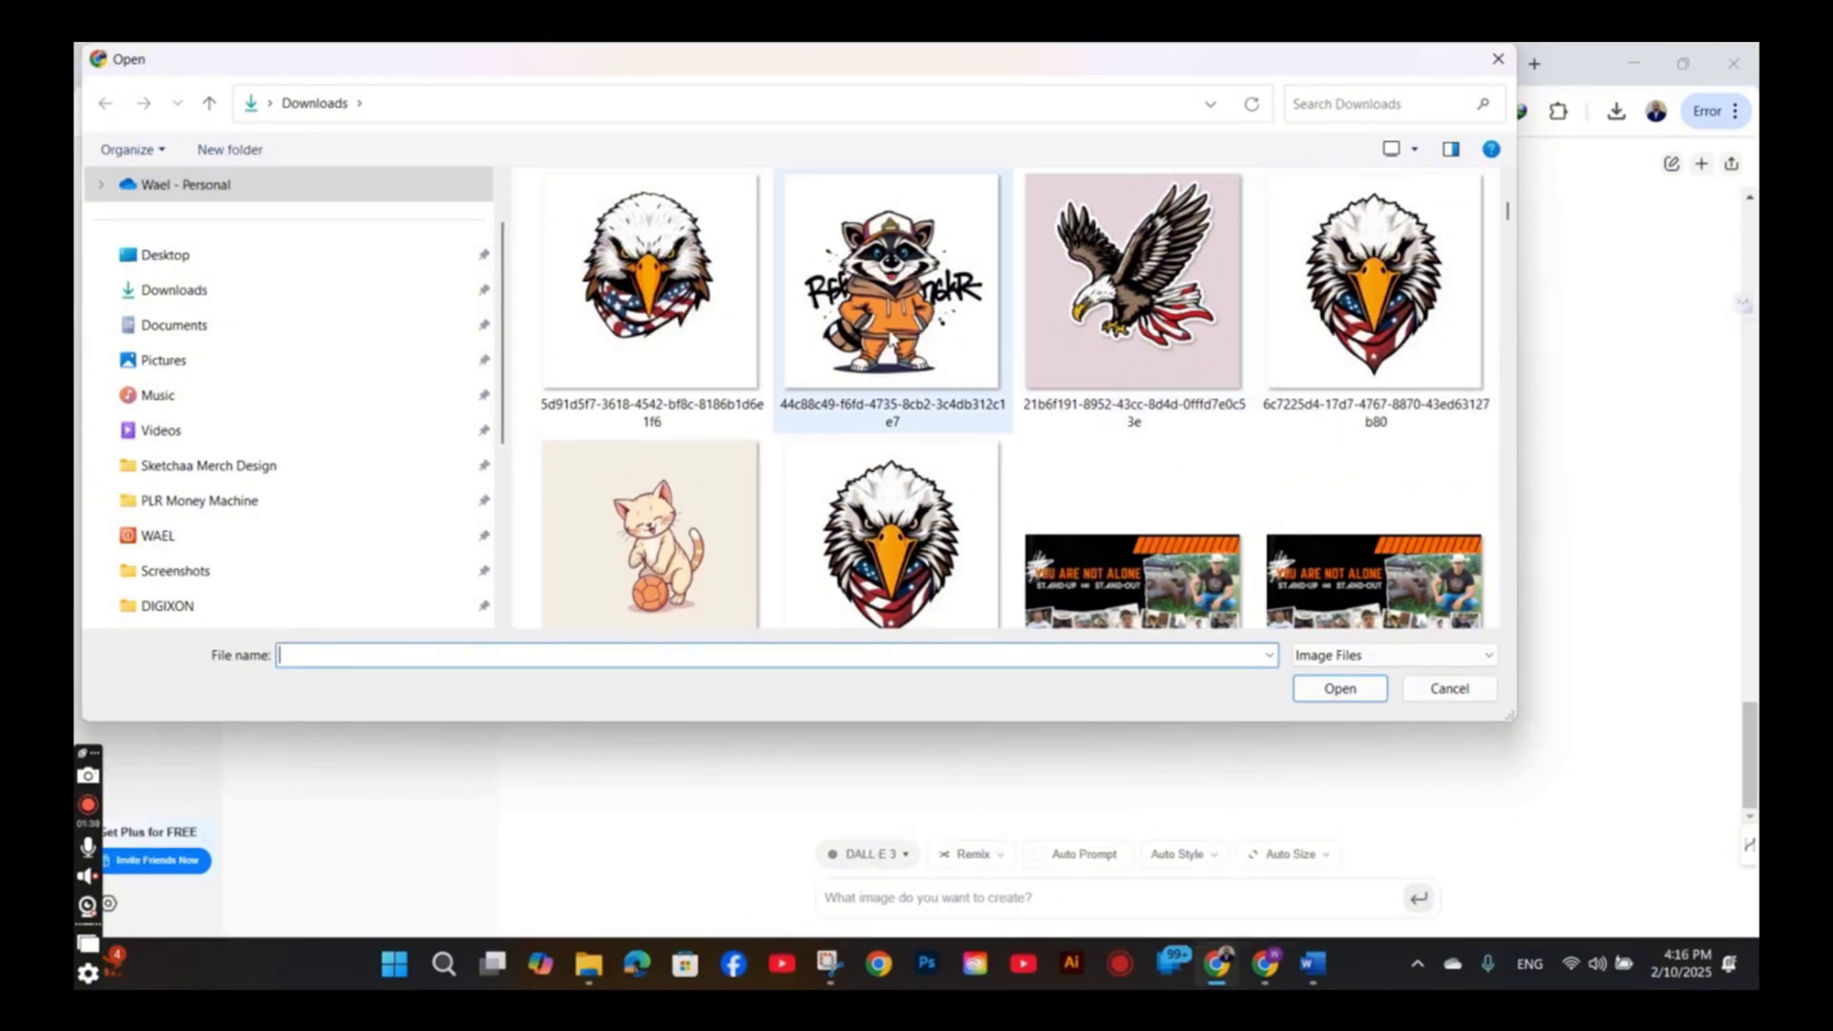
- Load the raccoon in the orange hoodie from Downloads as the remix reference and generate DALL-E 3 remixes without a text prompt
scroll(890, 339, up, 3)
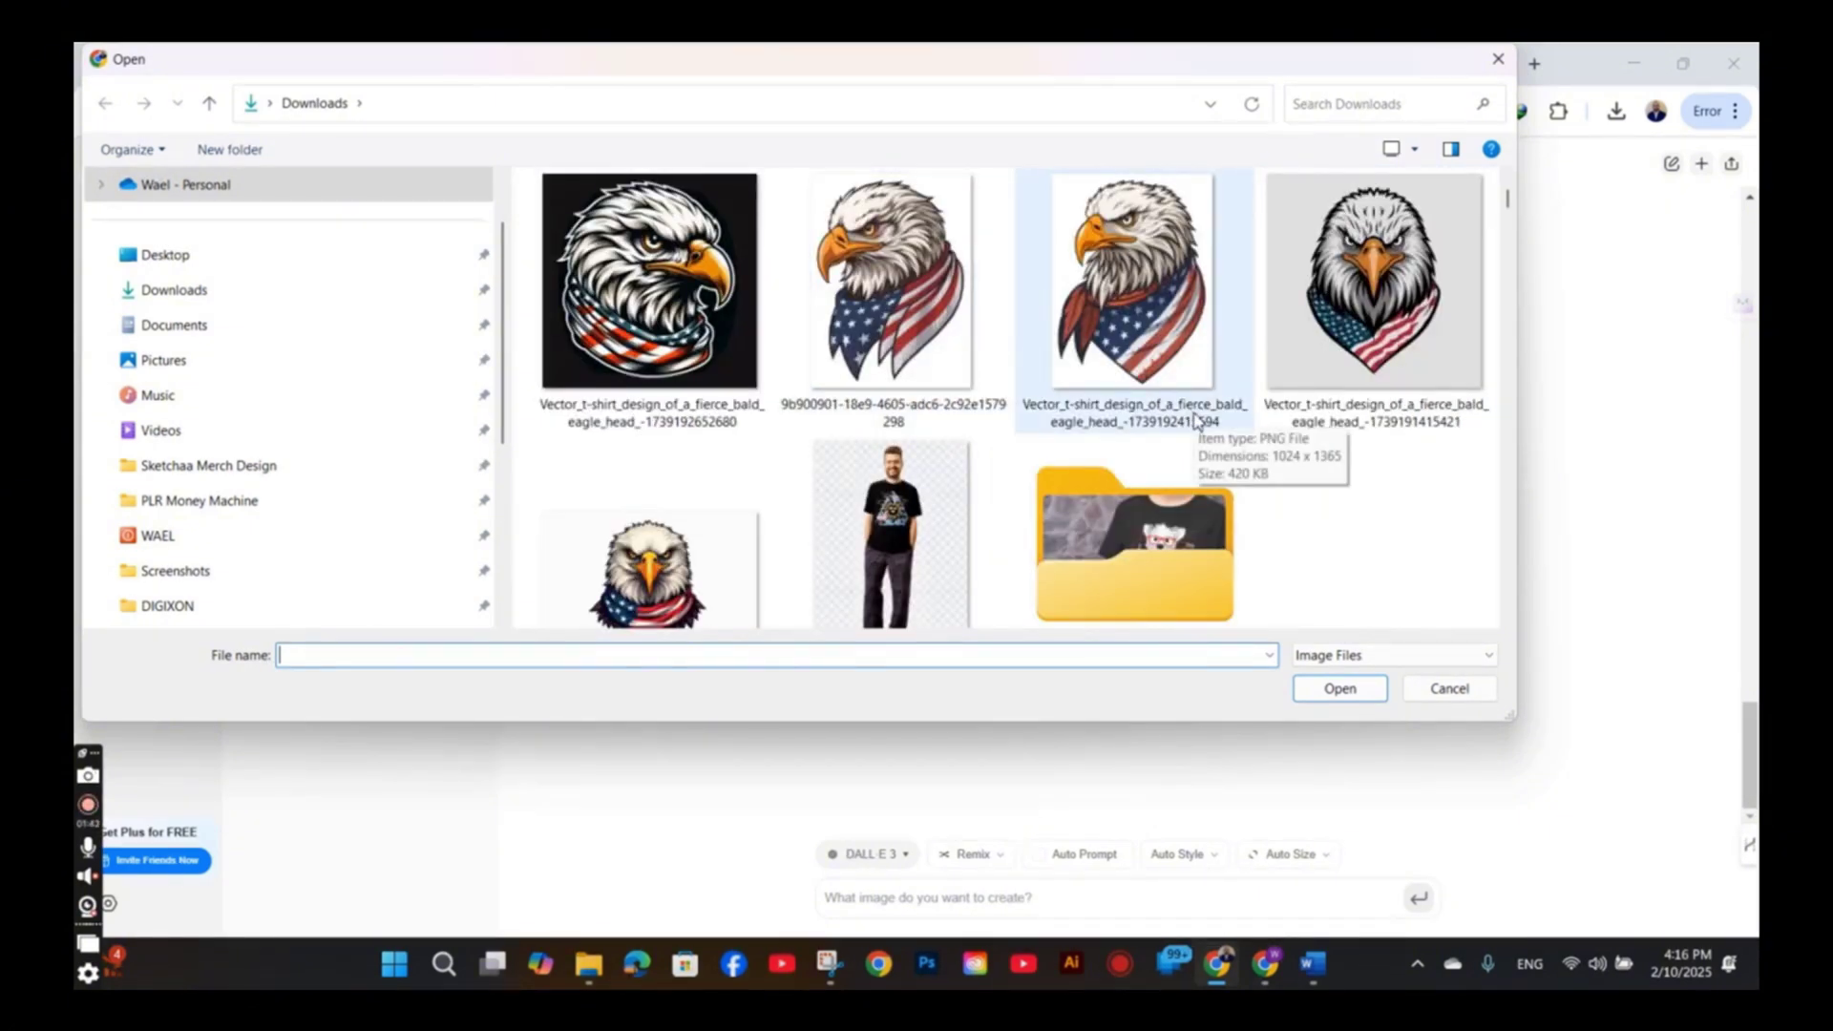
scroll(1197, 421, down, 5)
double_click(907, 320)
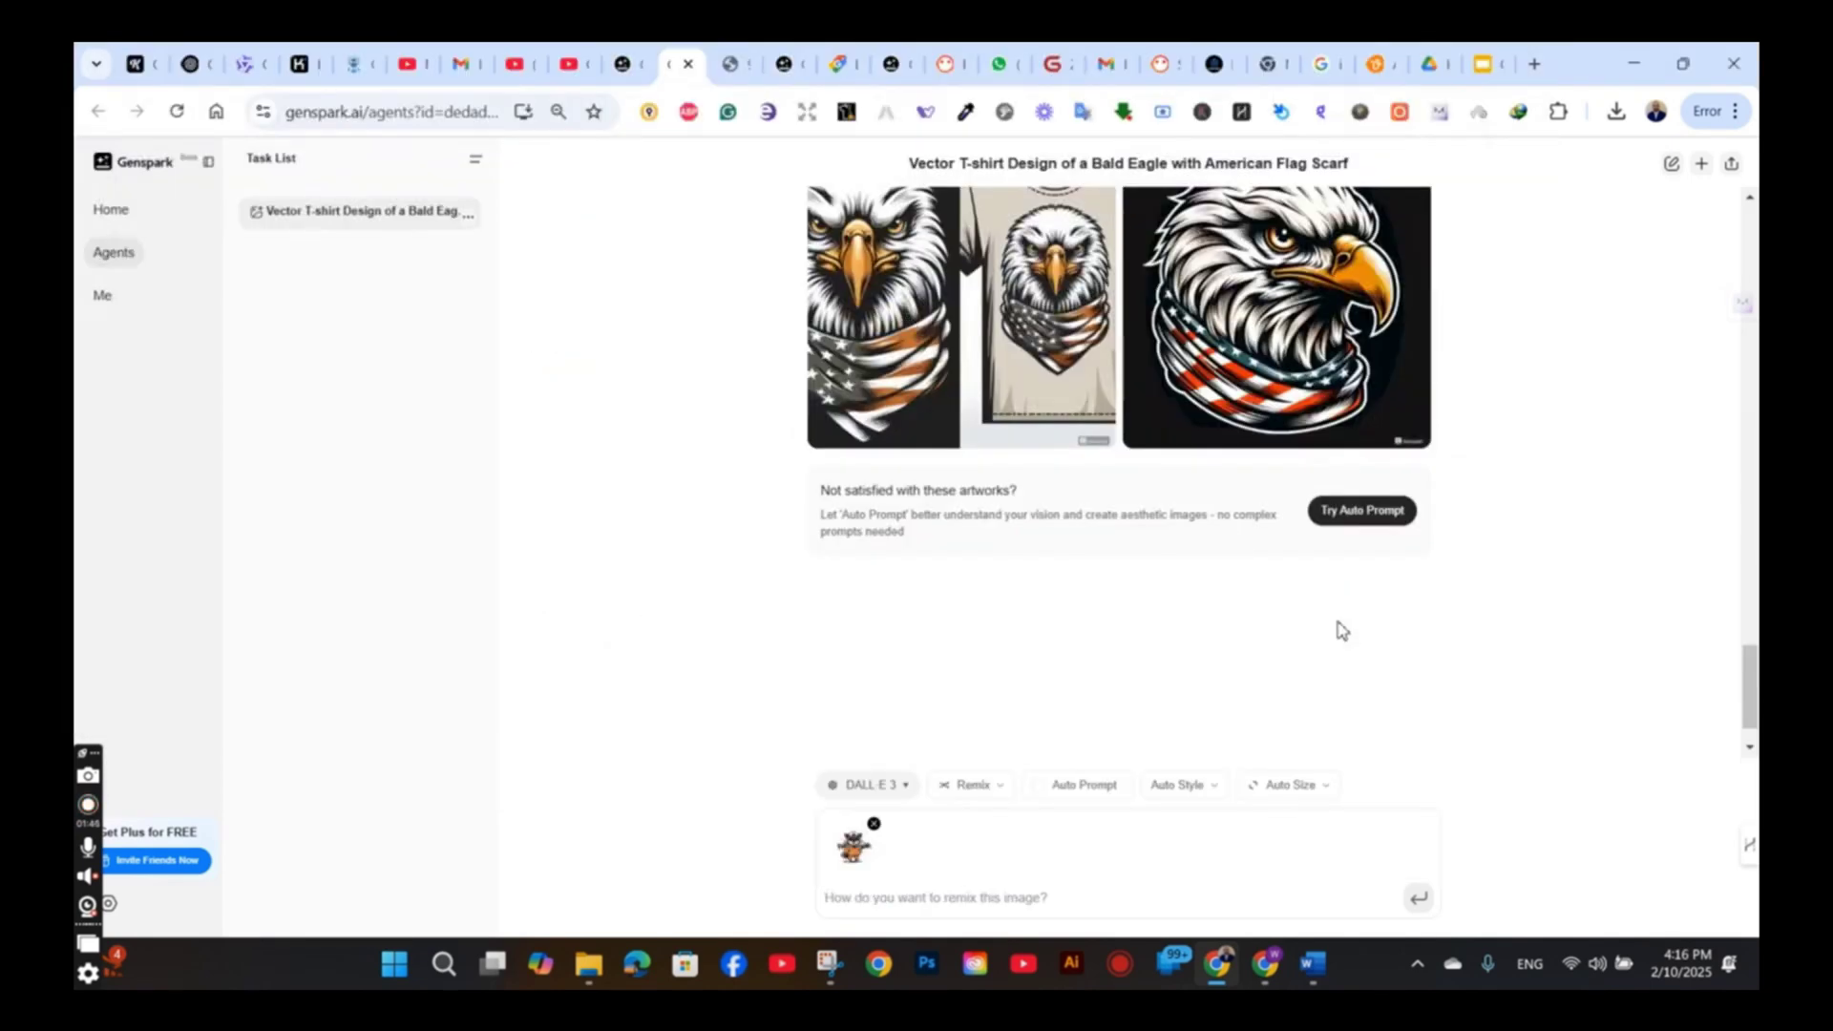
scroll(1457, 691, down, 1)
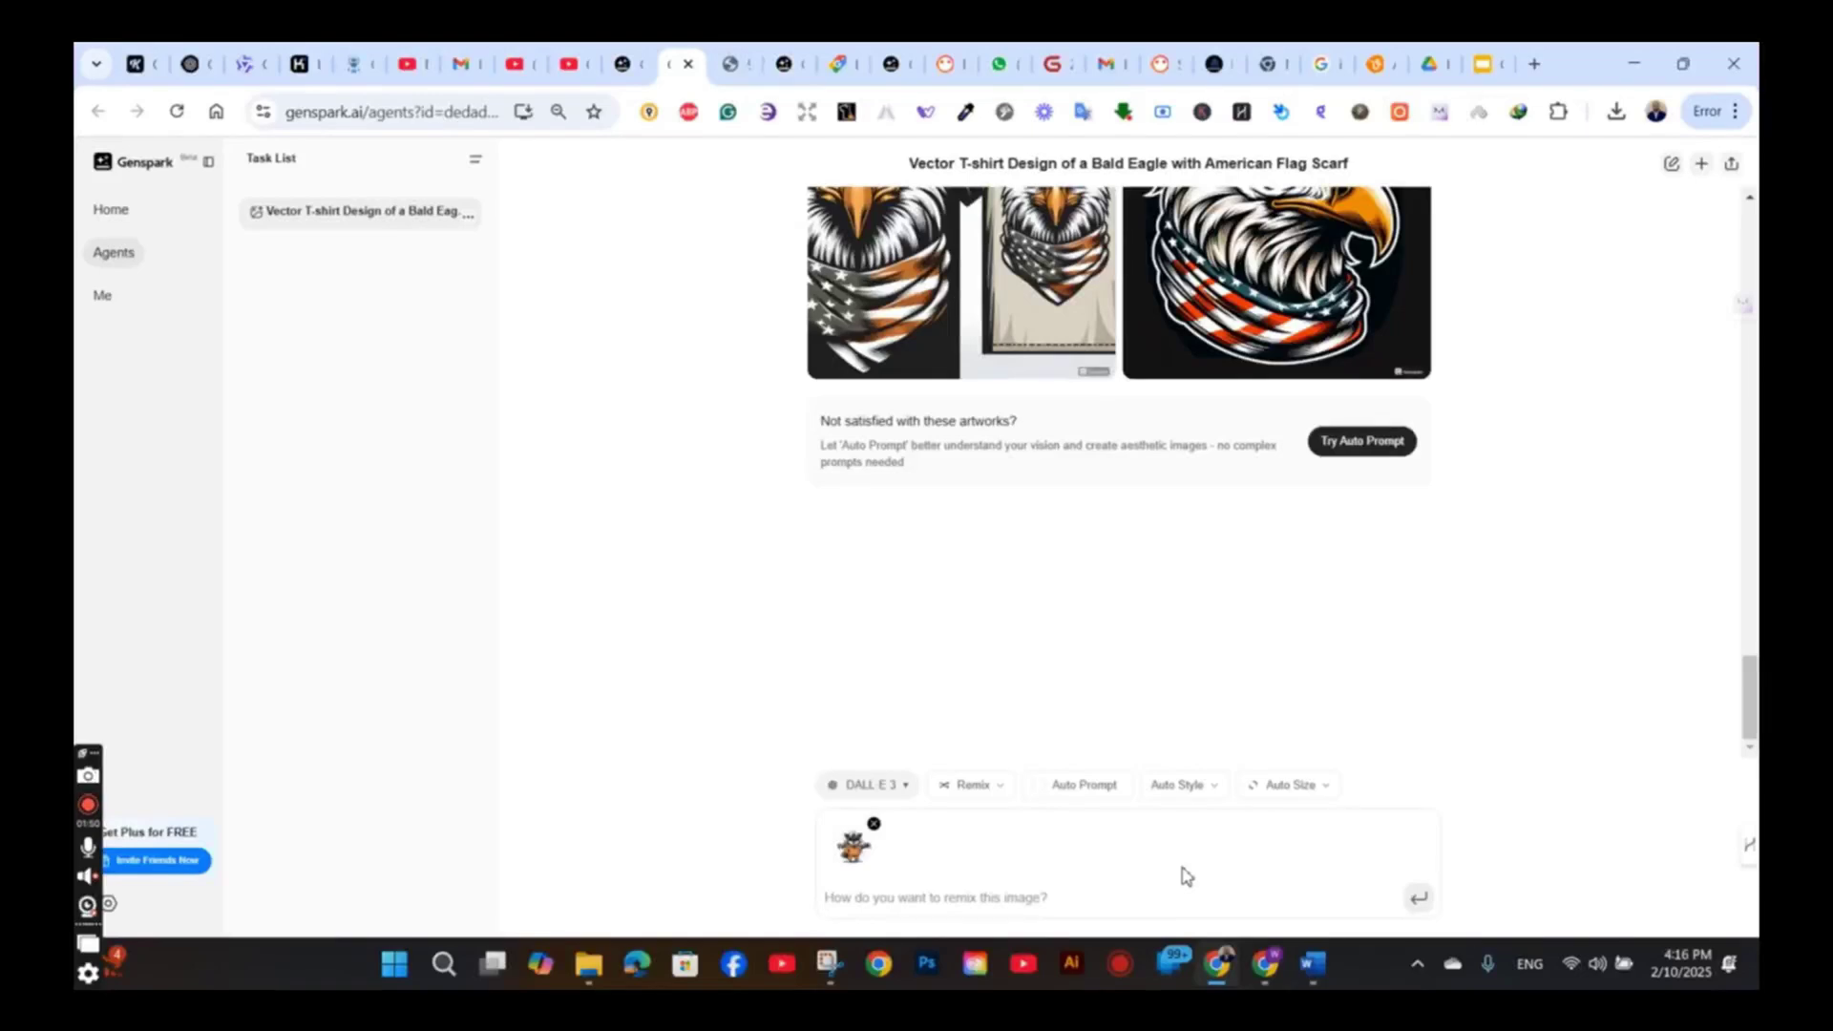
text(A)
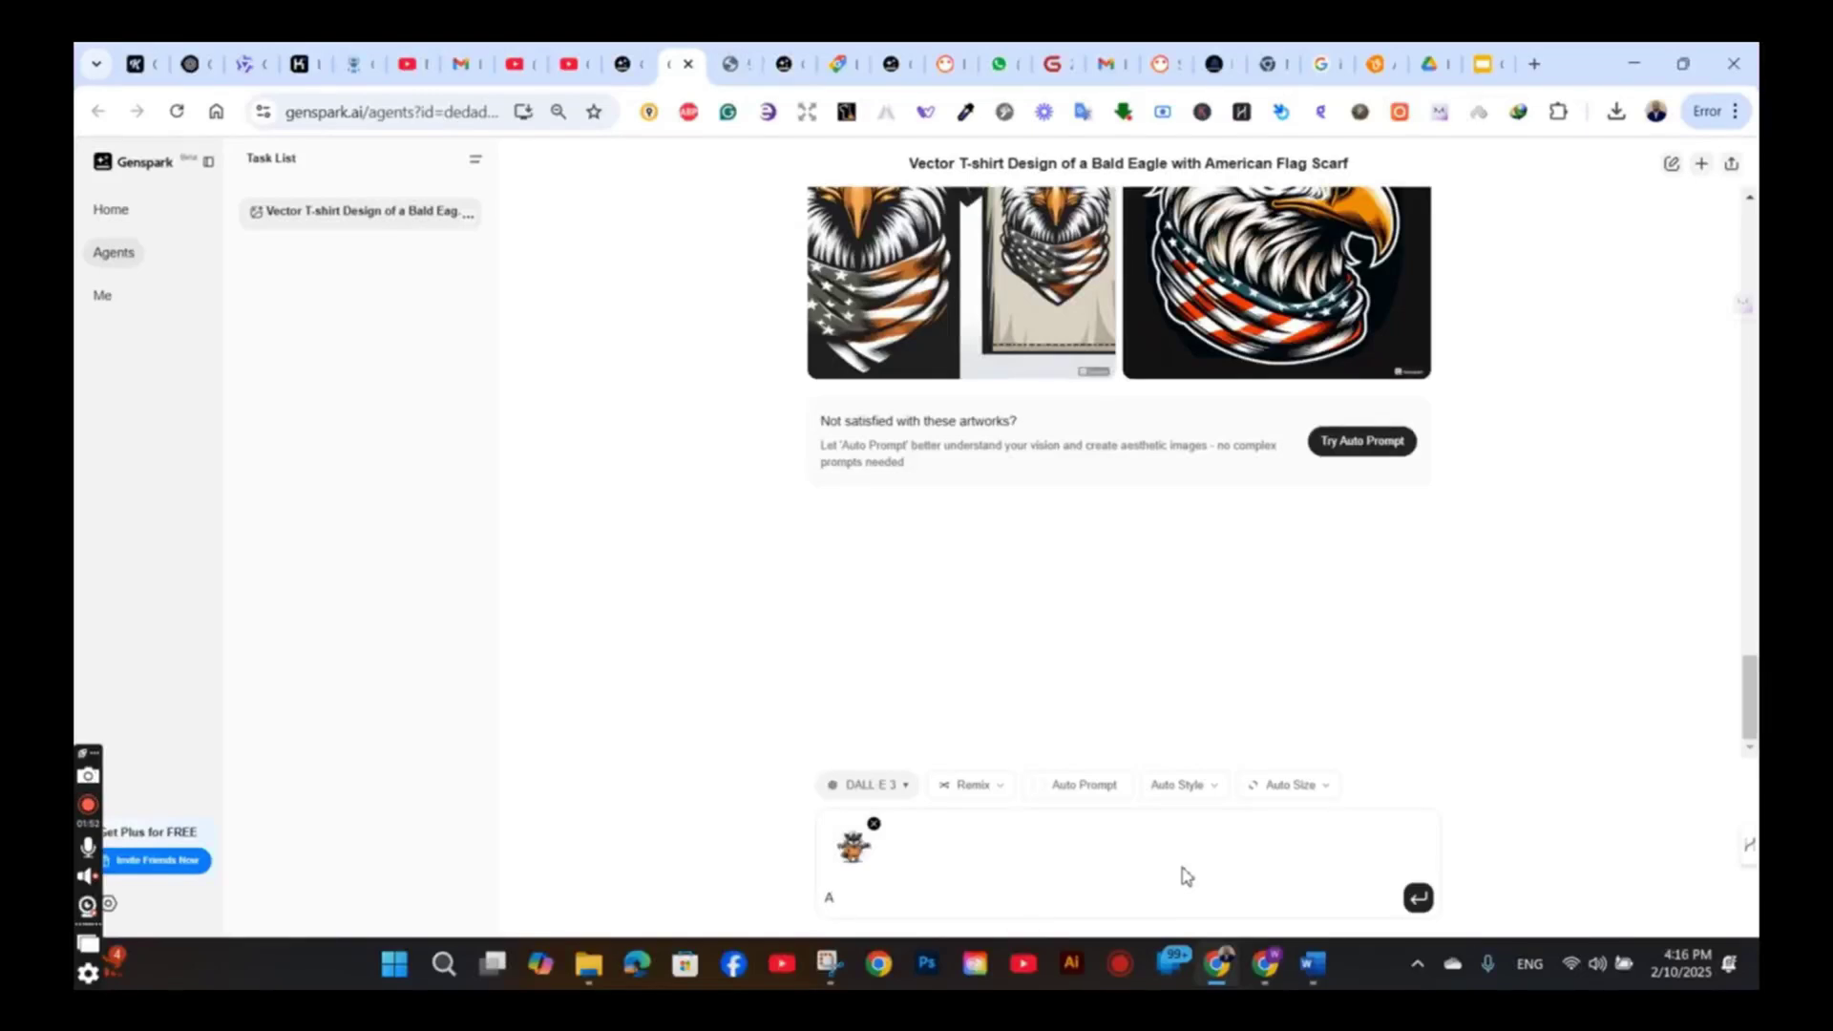
key(BackSpace)
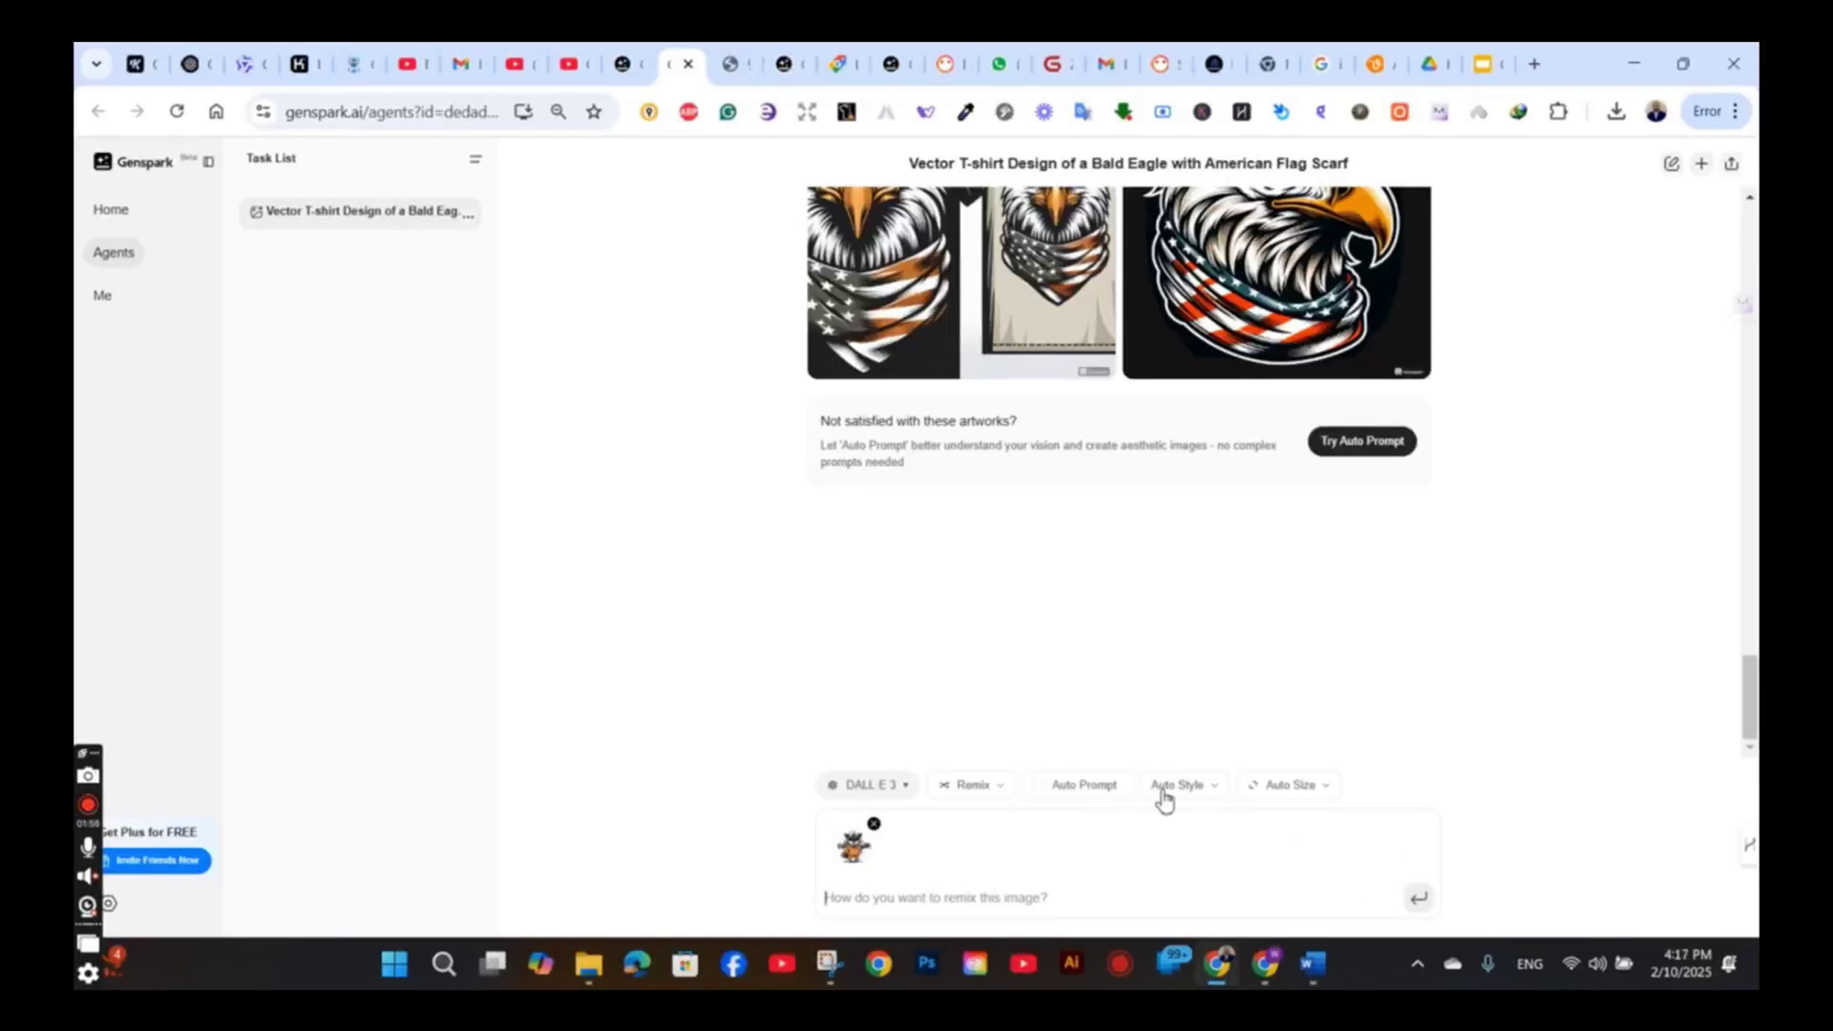
click(1419, 897)
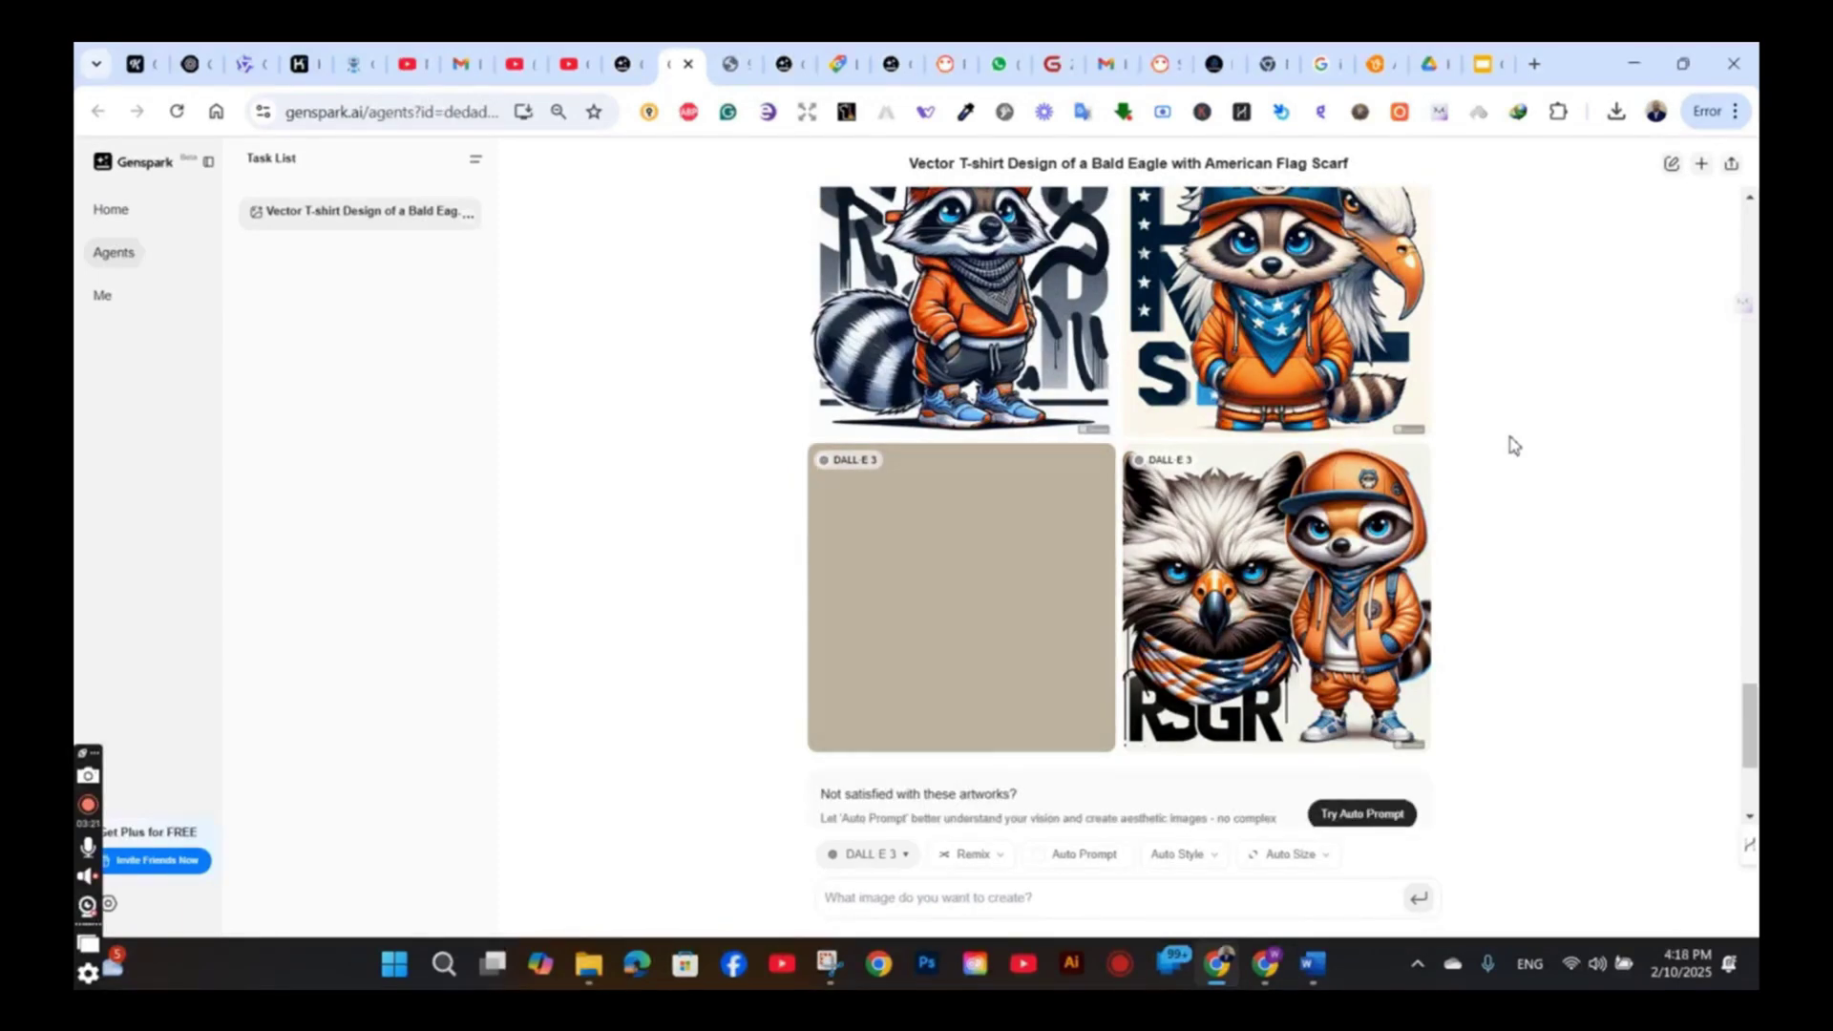
- Examine the four DALL-E 3 raccoon remixes and view the lower-row raccoon-and-eagle design enlarged
scroll(1514, 446, up, 1)
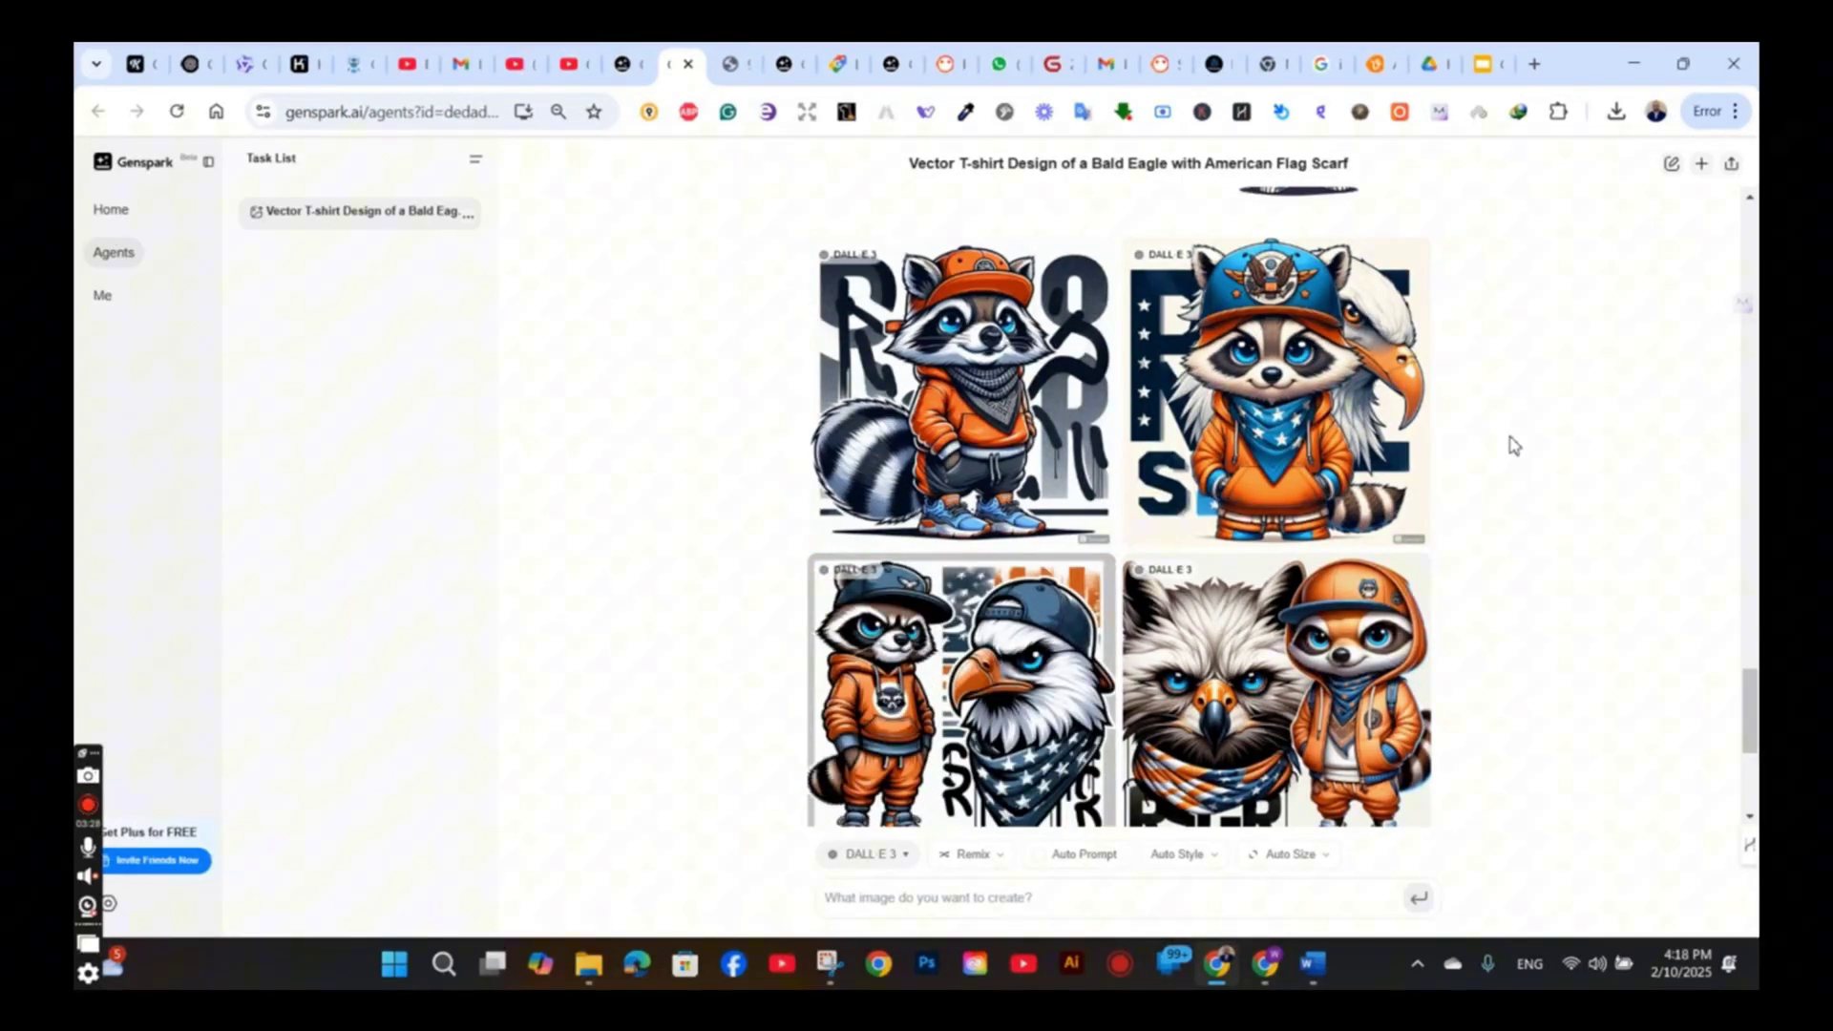
scroll(1751, 712, down, 1)
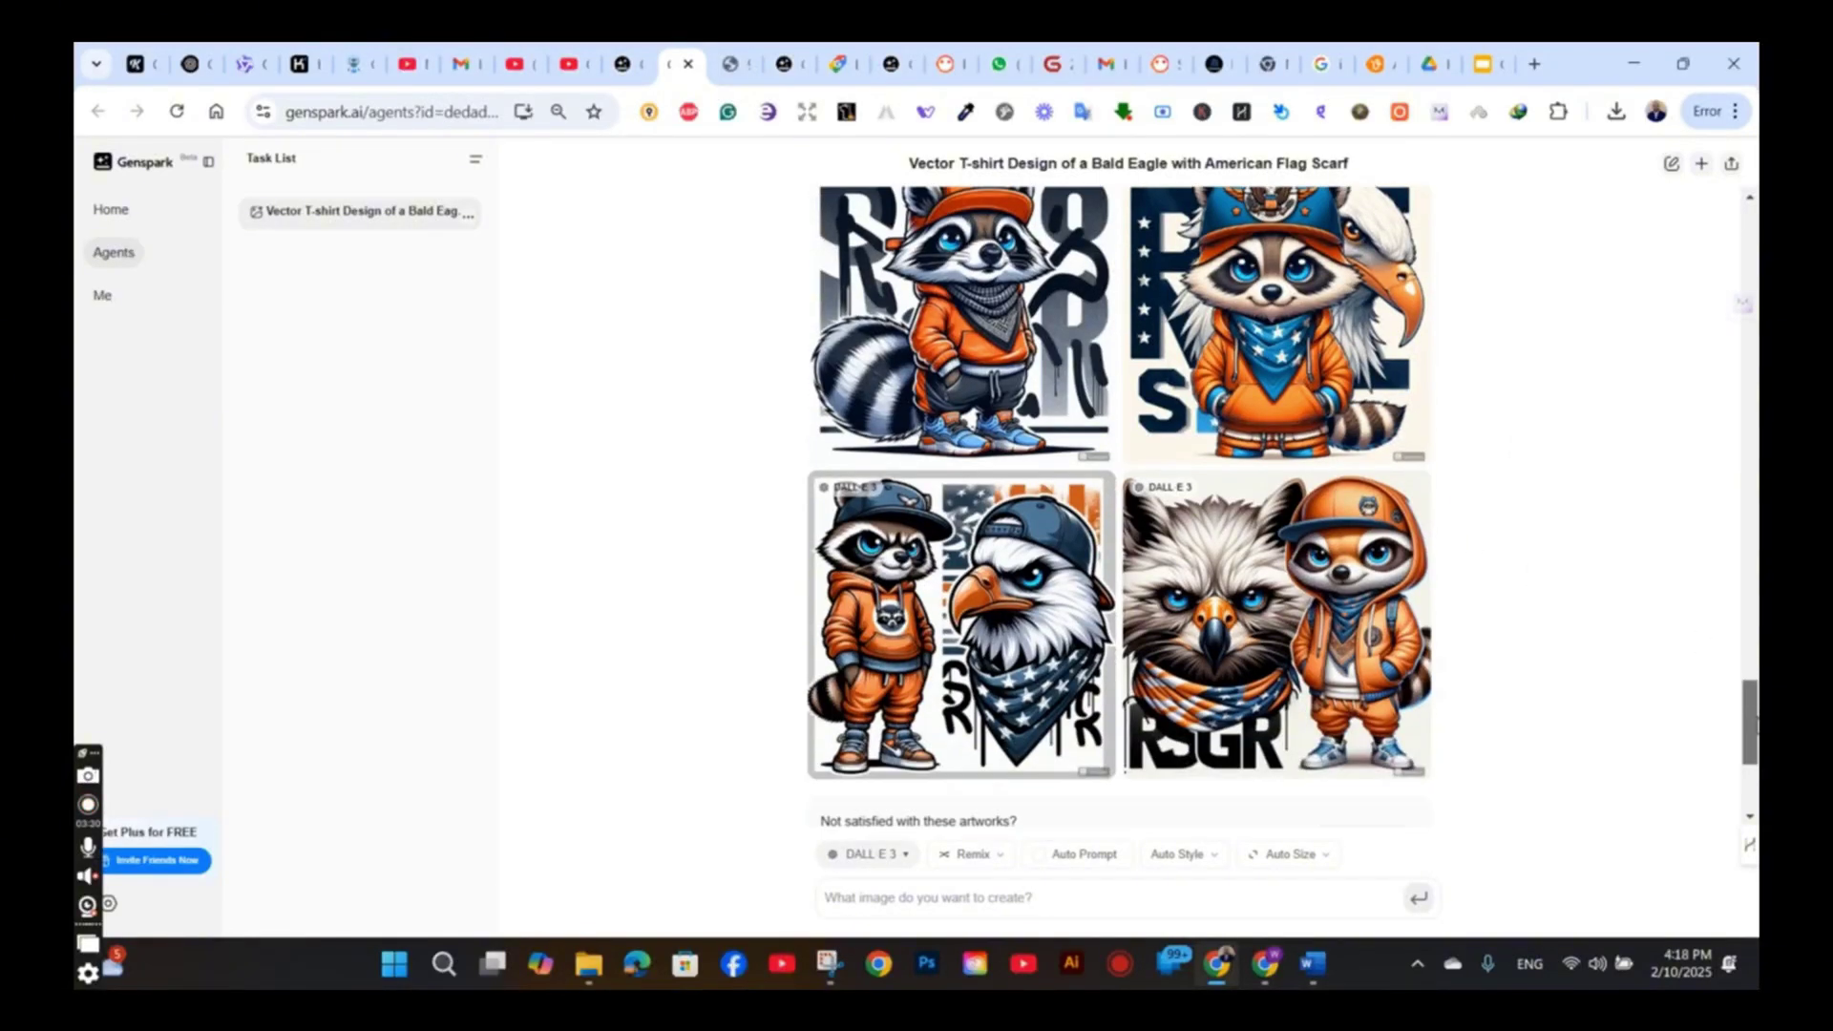
scroll(1751, 717, up, 1)
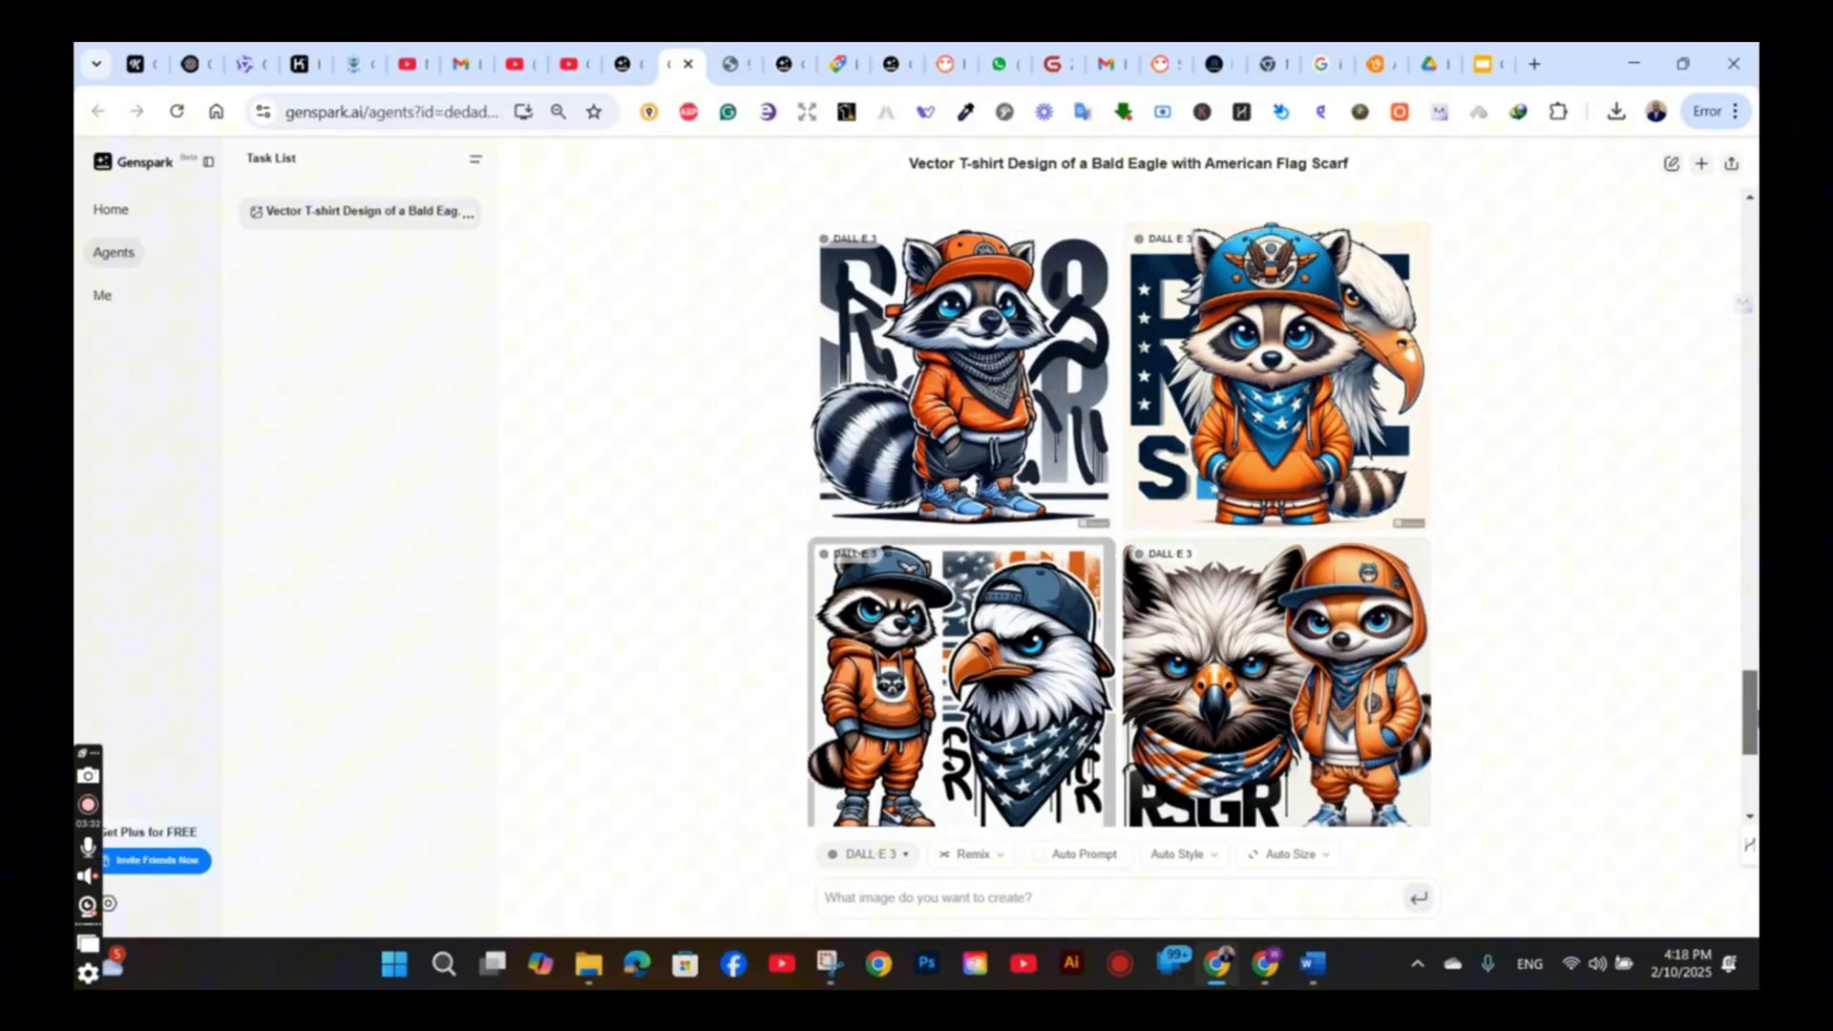
scroll(1077, 649, down, 1)
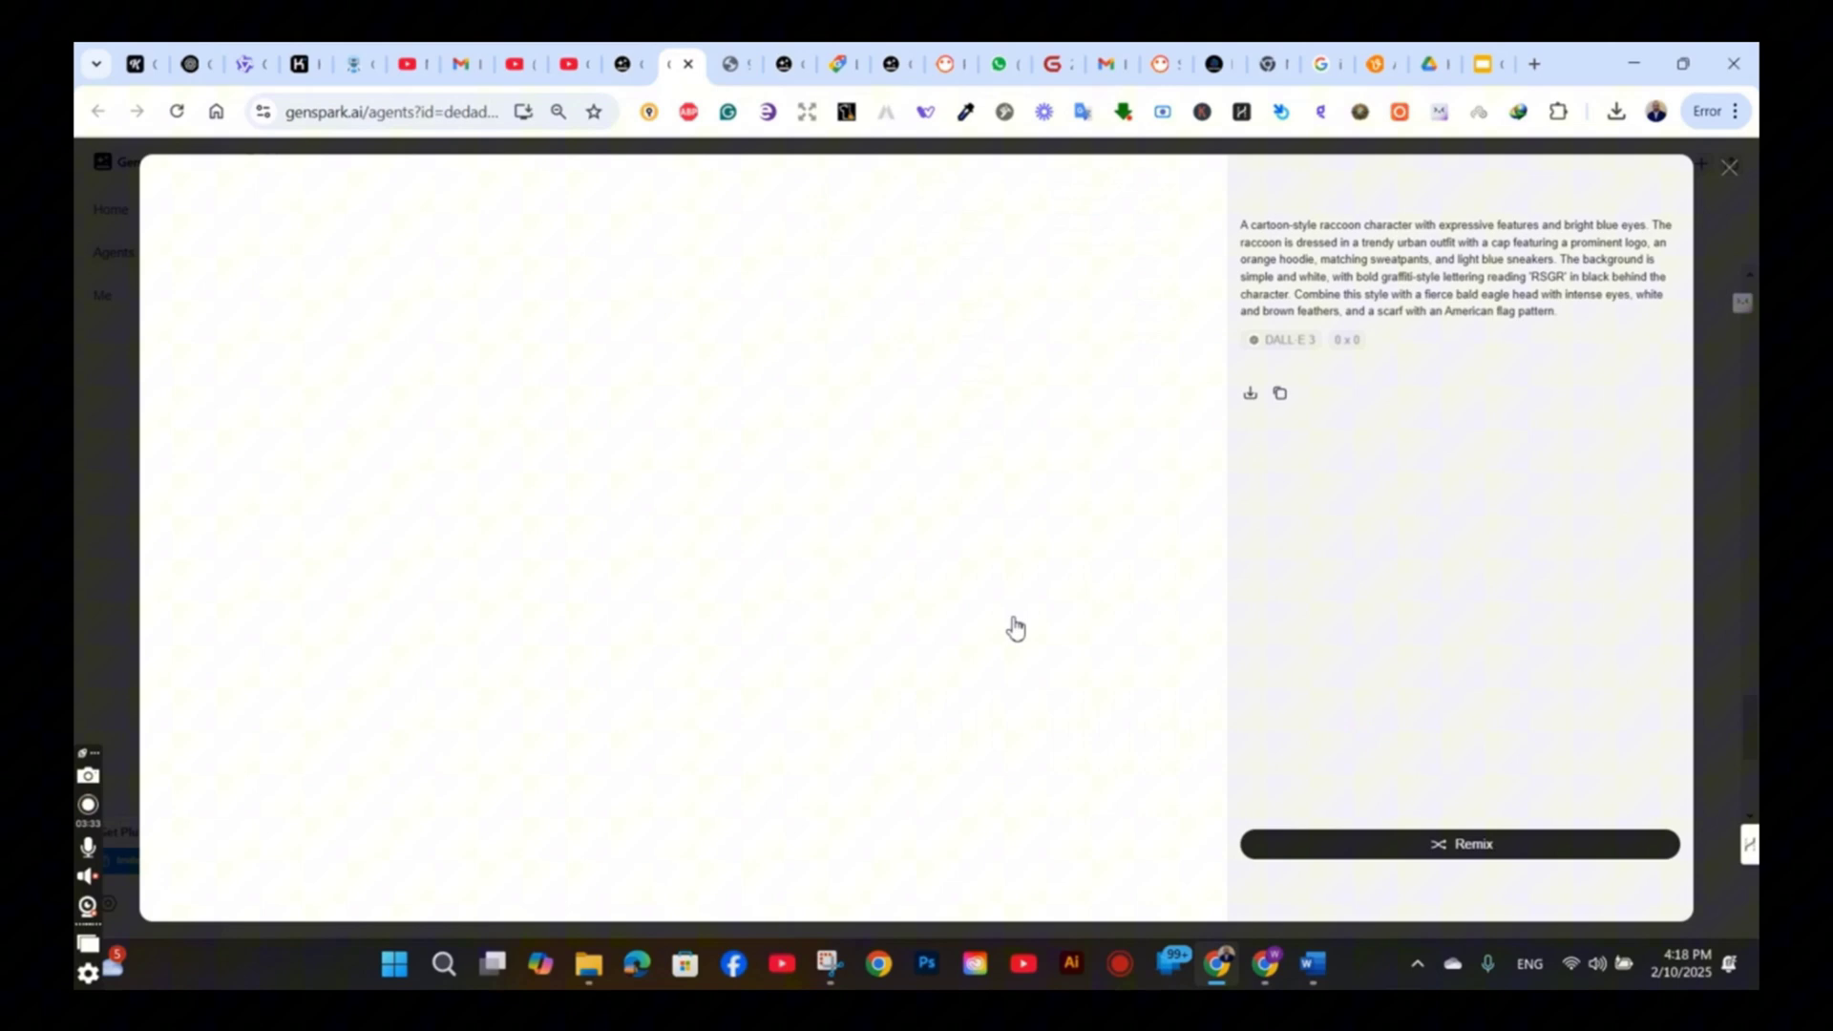
click(1074, 650)
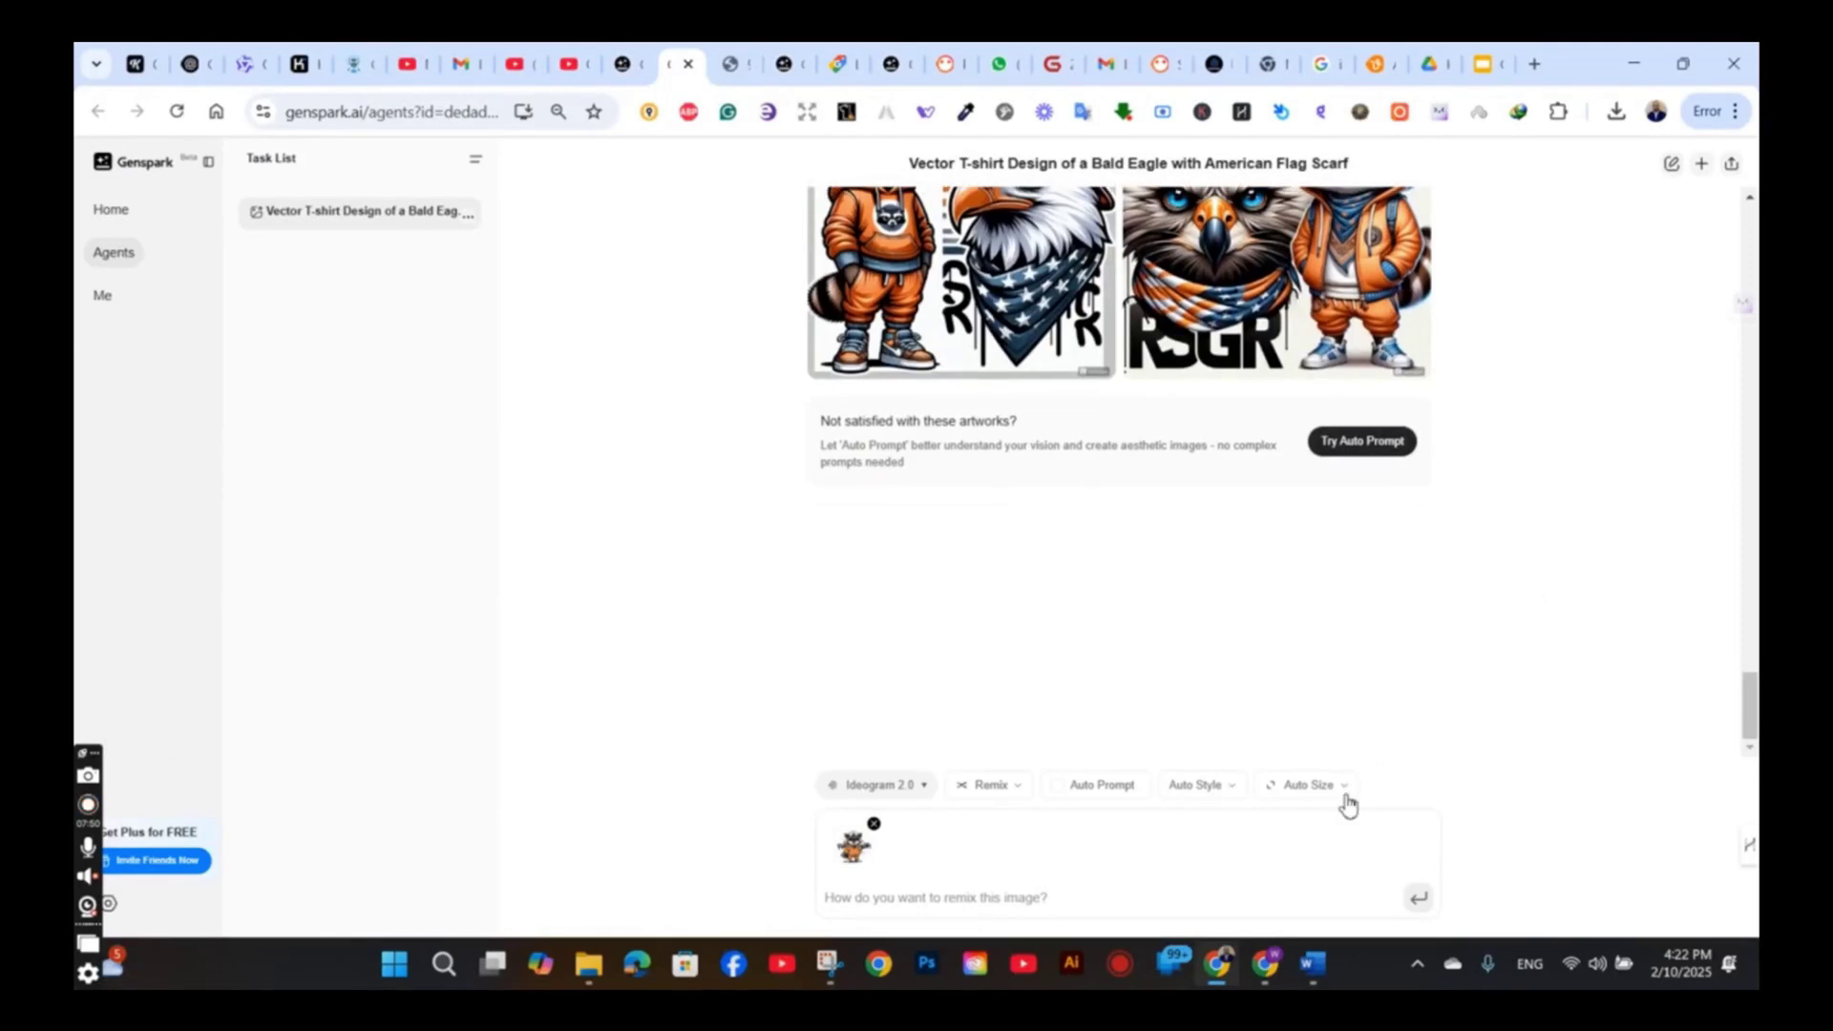
- Generate Ideogram 2.0 remixes of the raccoon reference and view the lower-row raccoon-and-eagle result enlarged
click(1421, 906)
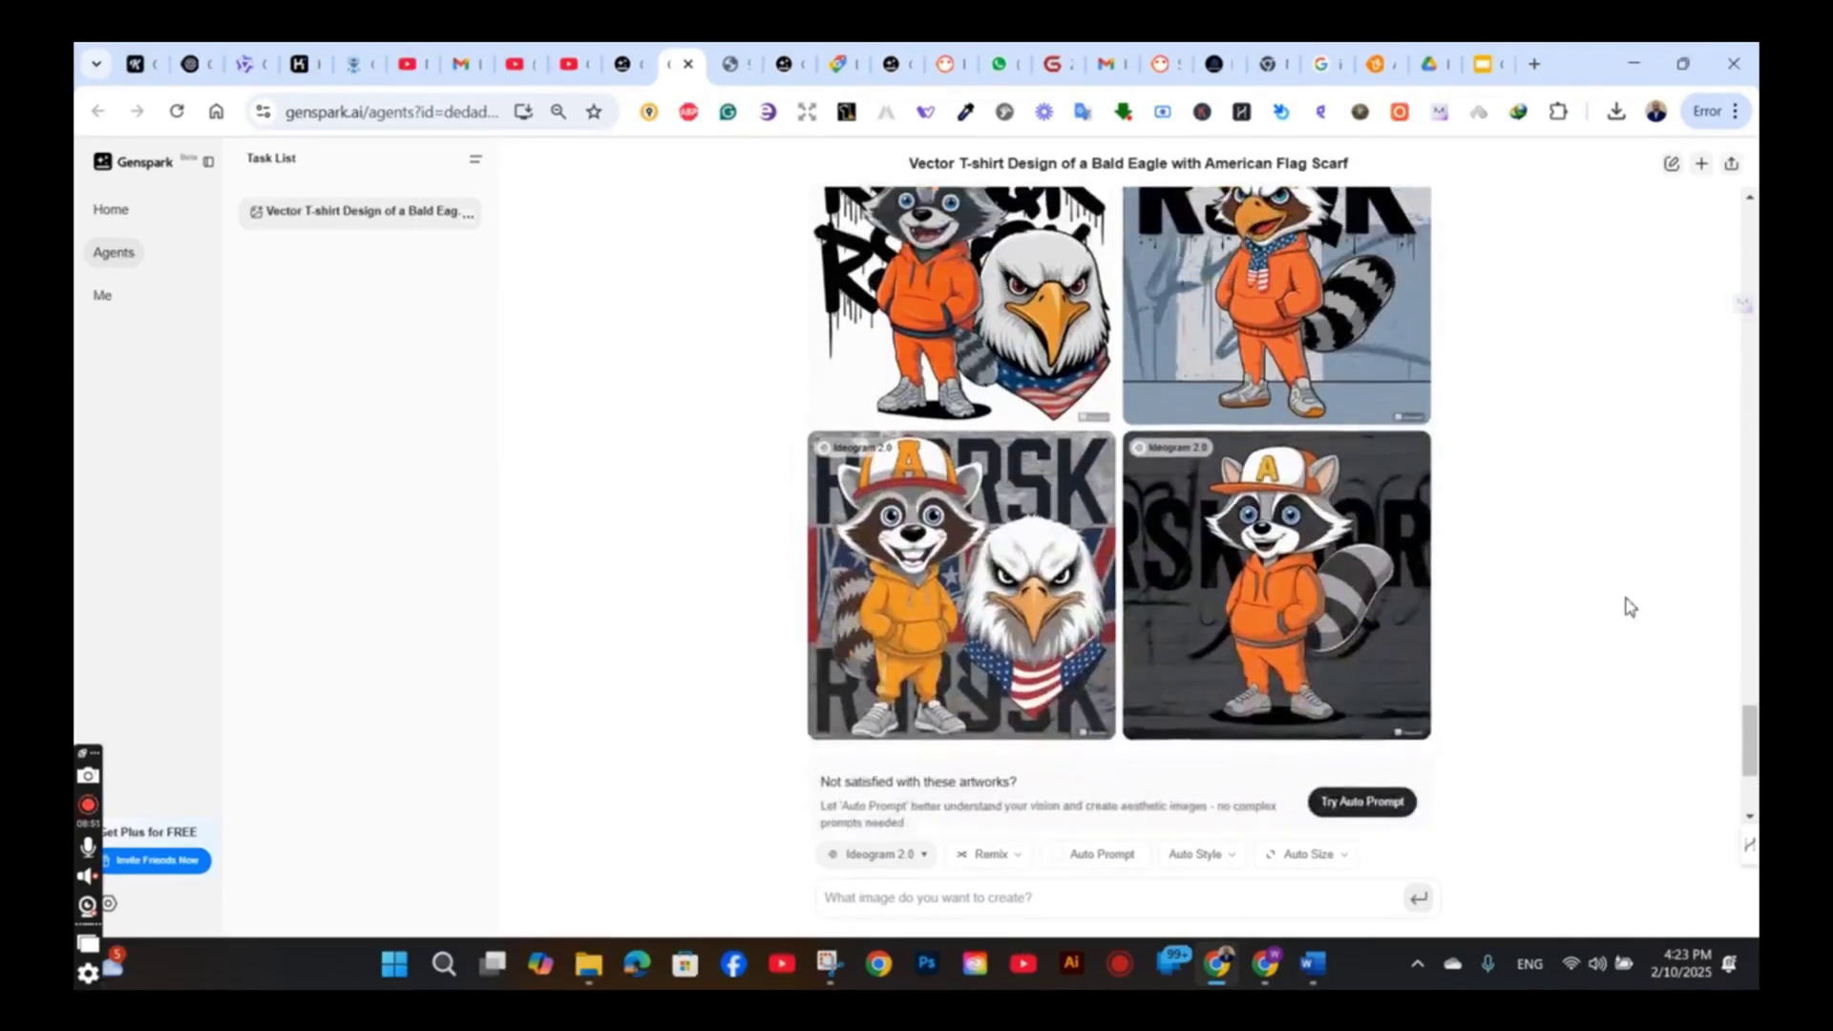
click(1042, 600)
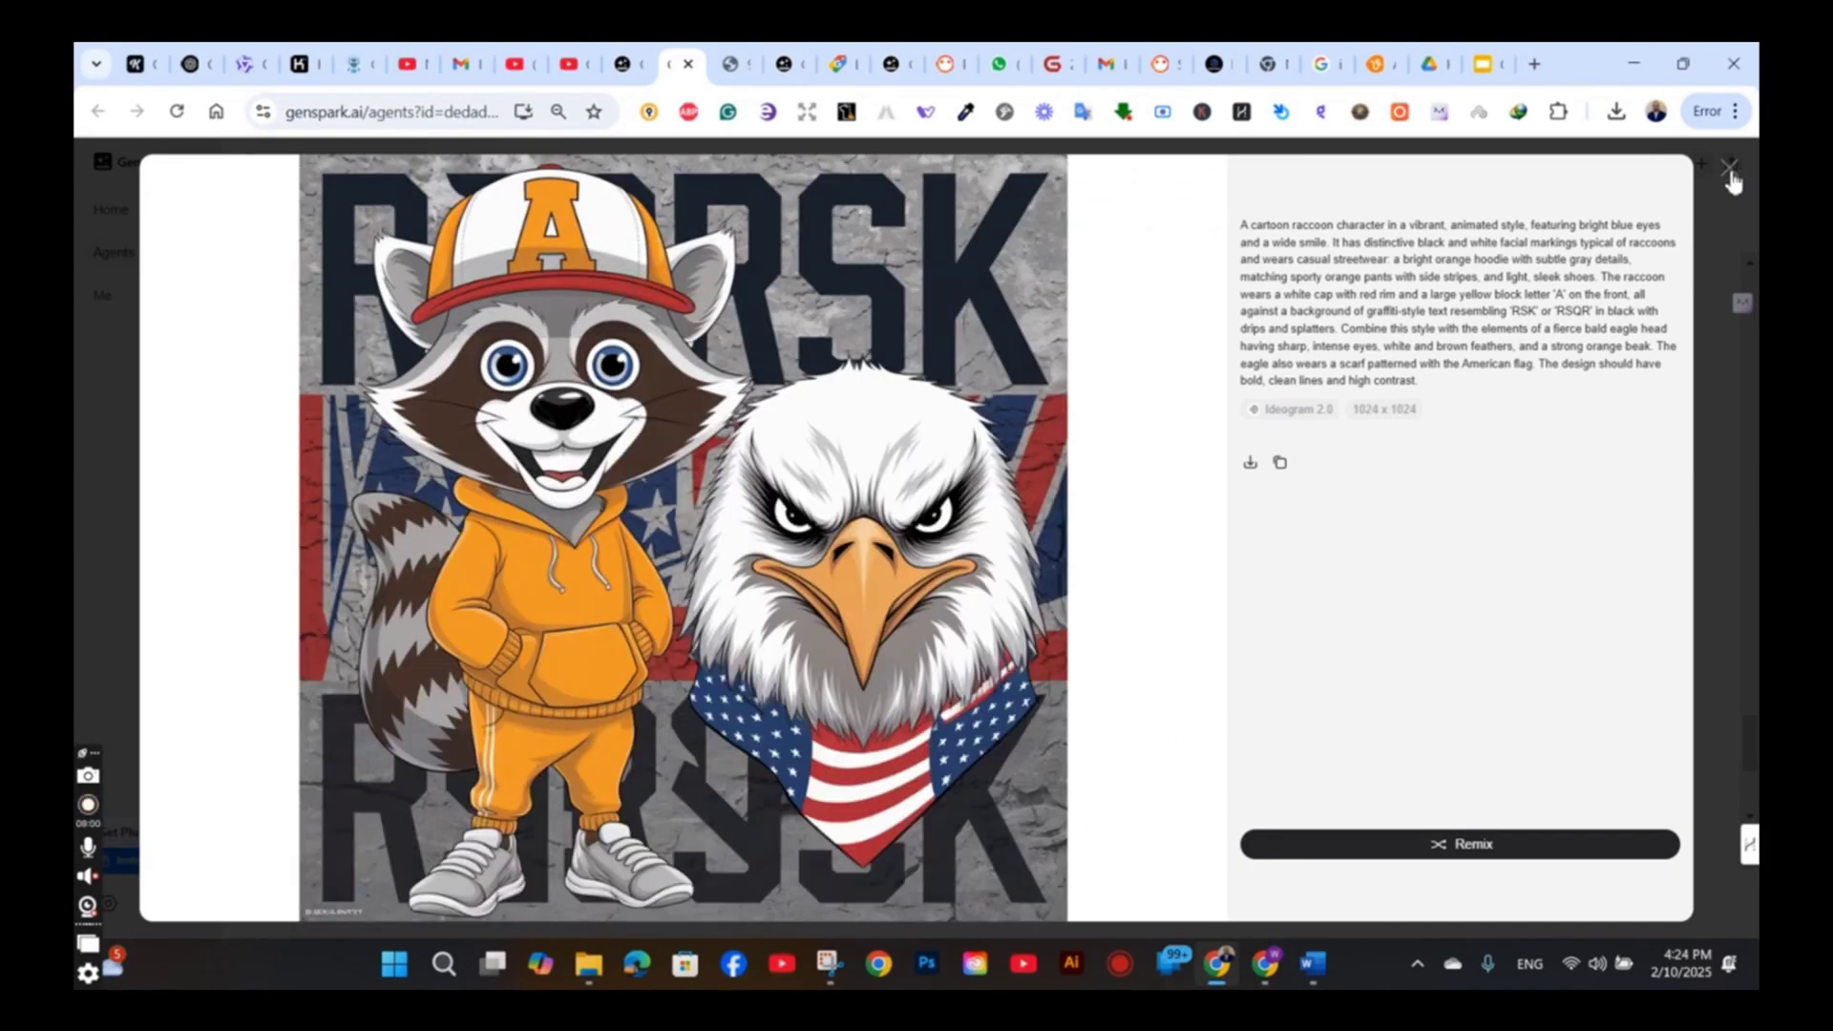
click(1731, 170)
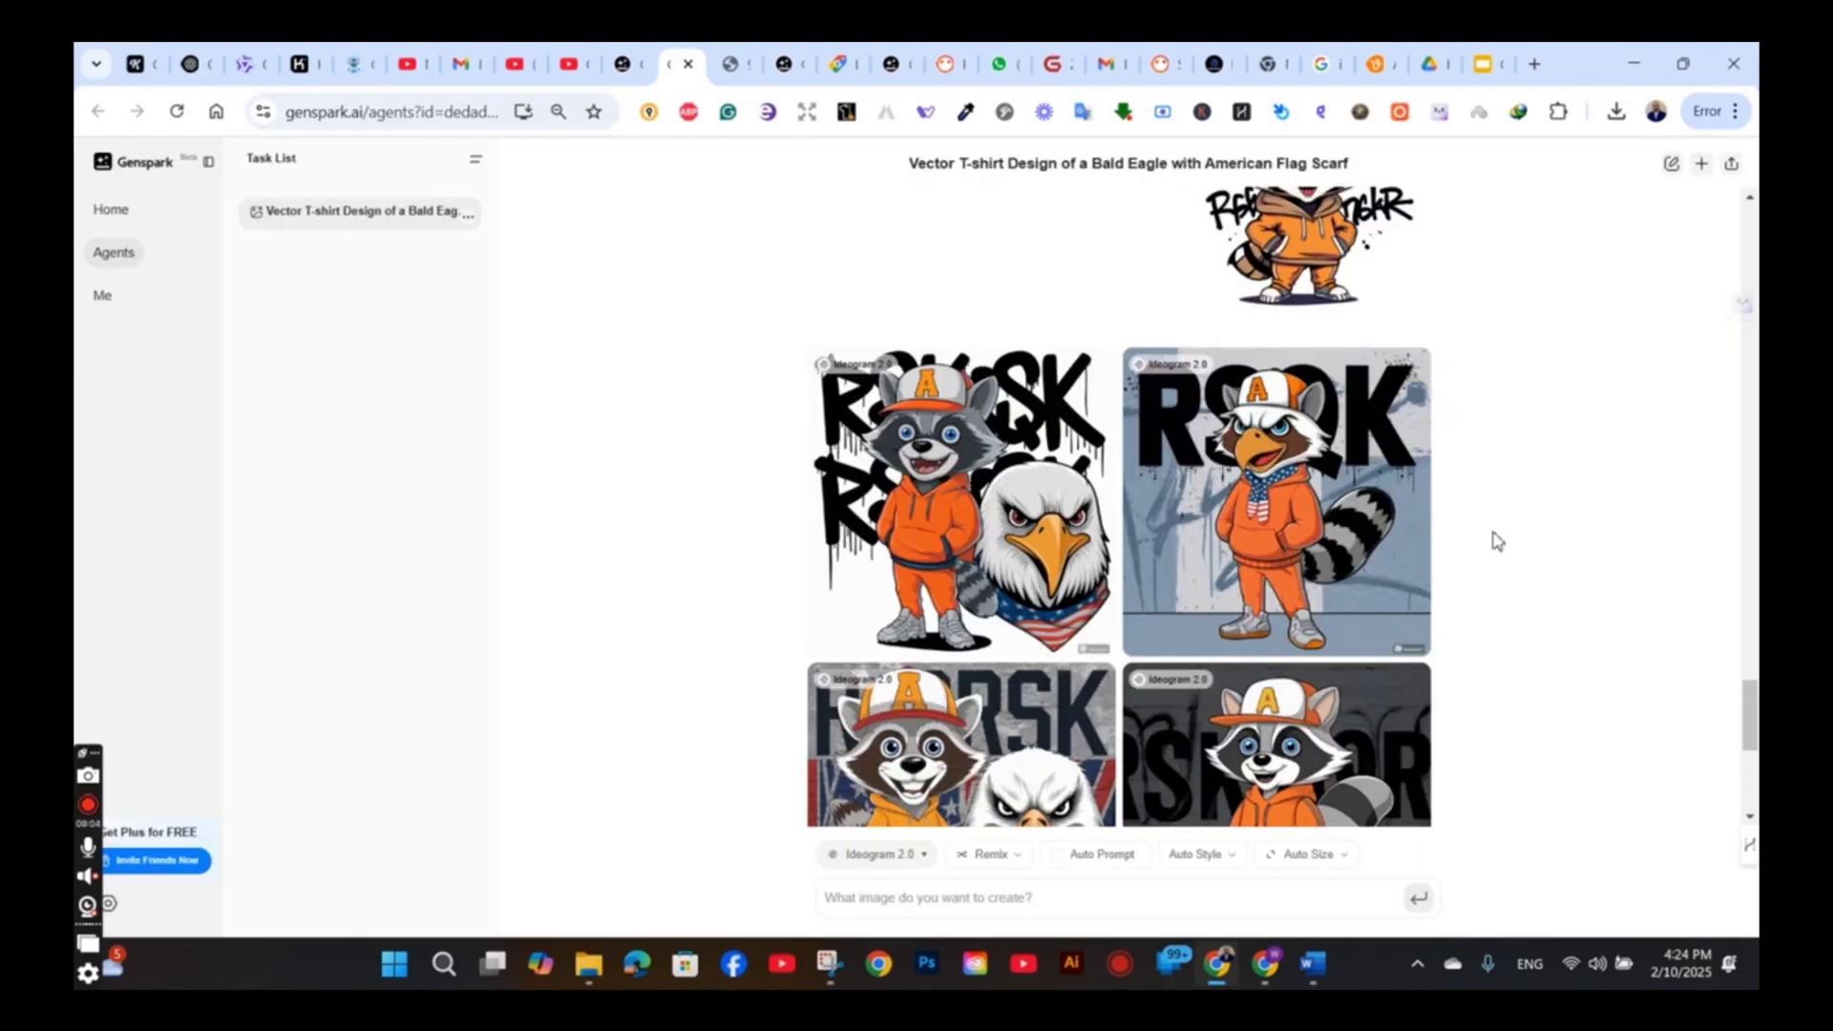
scroll(1497, 541, down, 5)
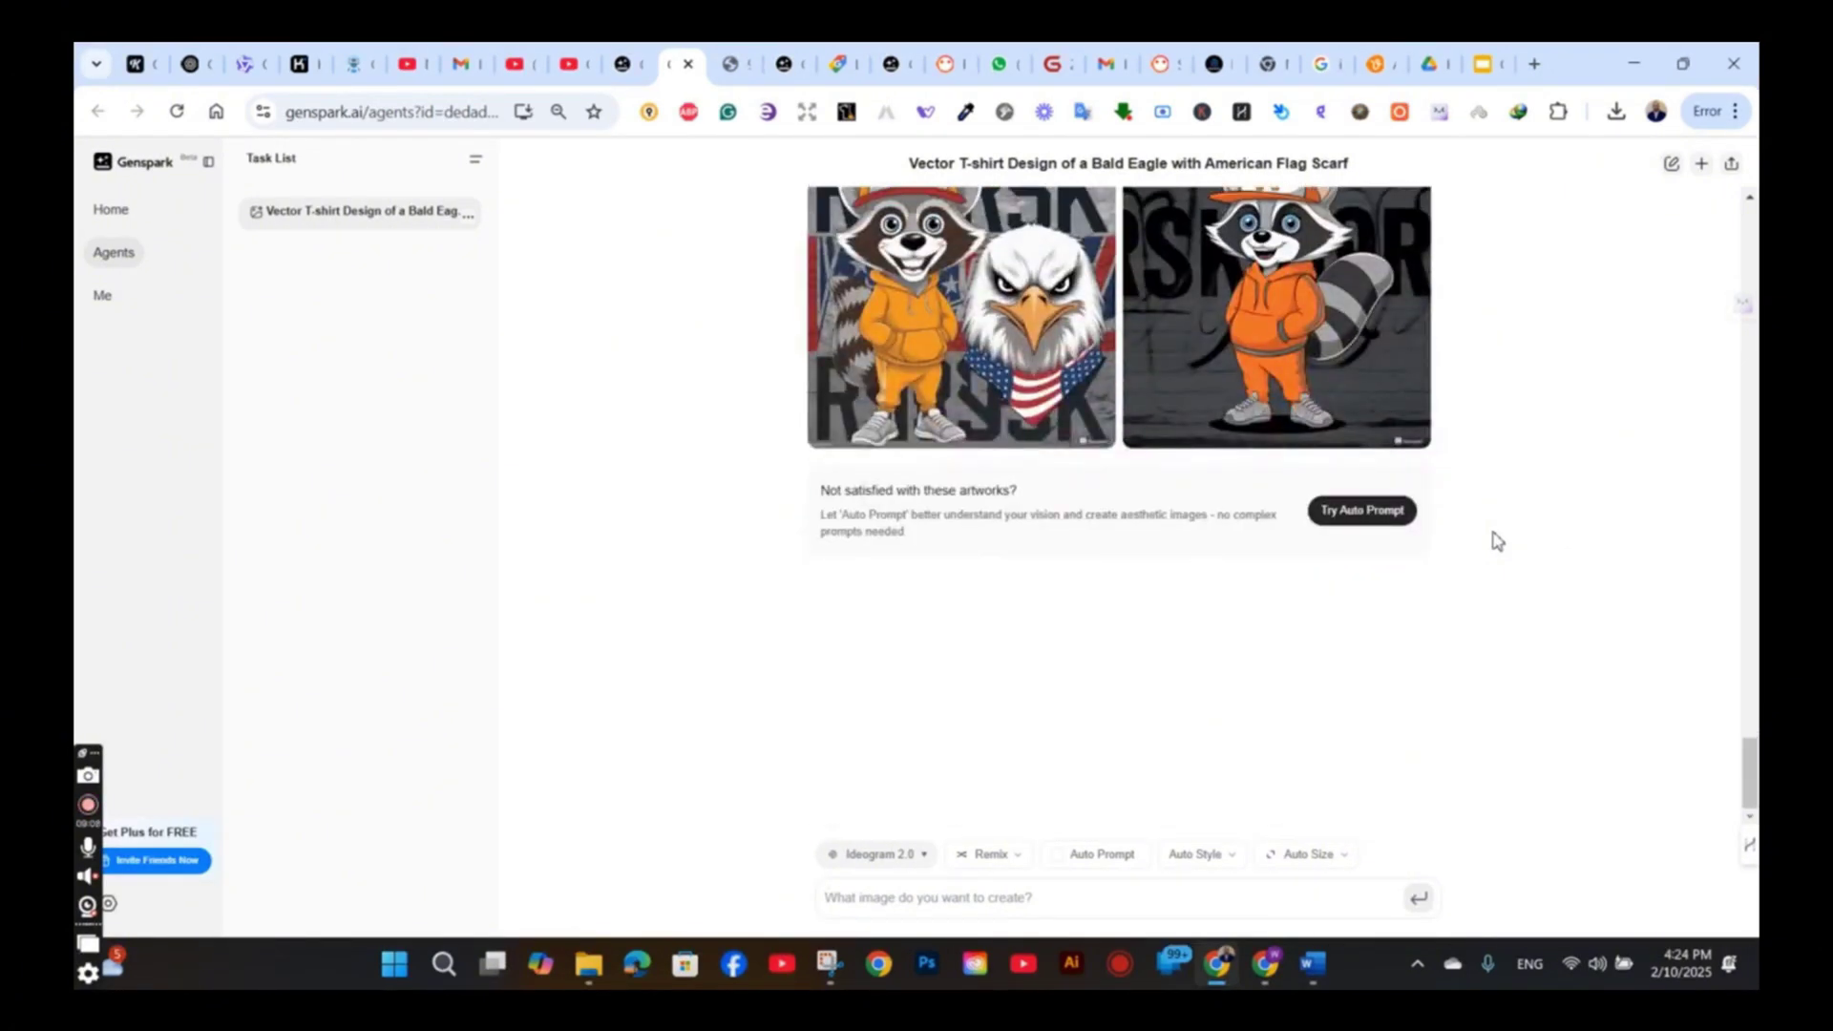
- Load the same orange-hoodie raccoon image from Downloads as the reference for another remix
click(1014, 867)
click(1339, 459)
scroll(1298, 468, down, 4)
scroll(1210, 472, up, 1)
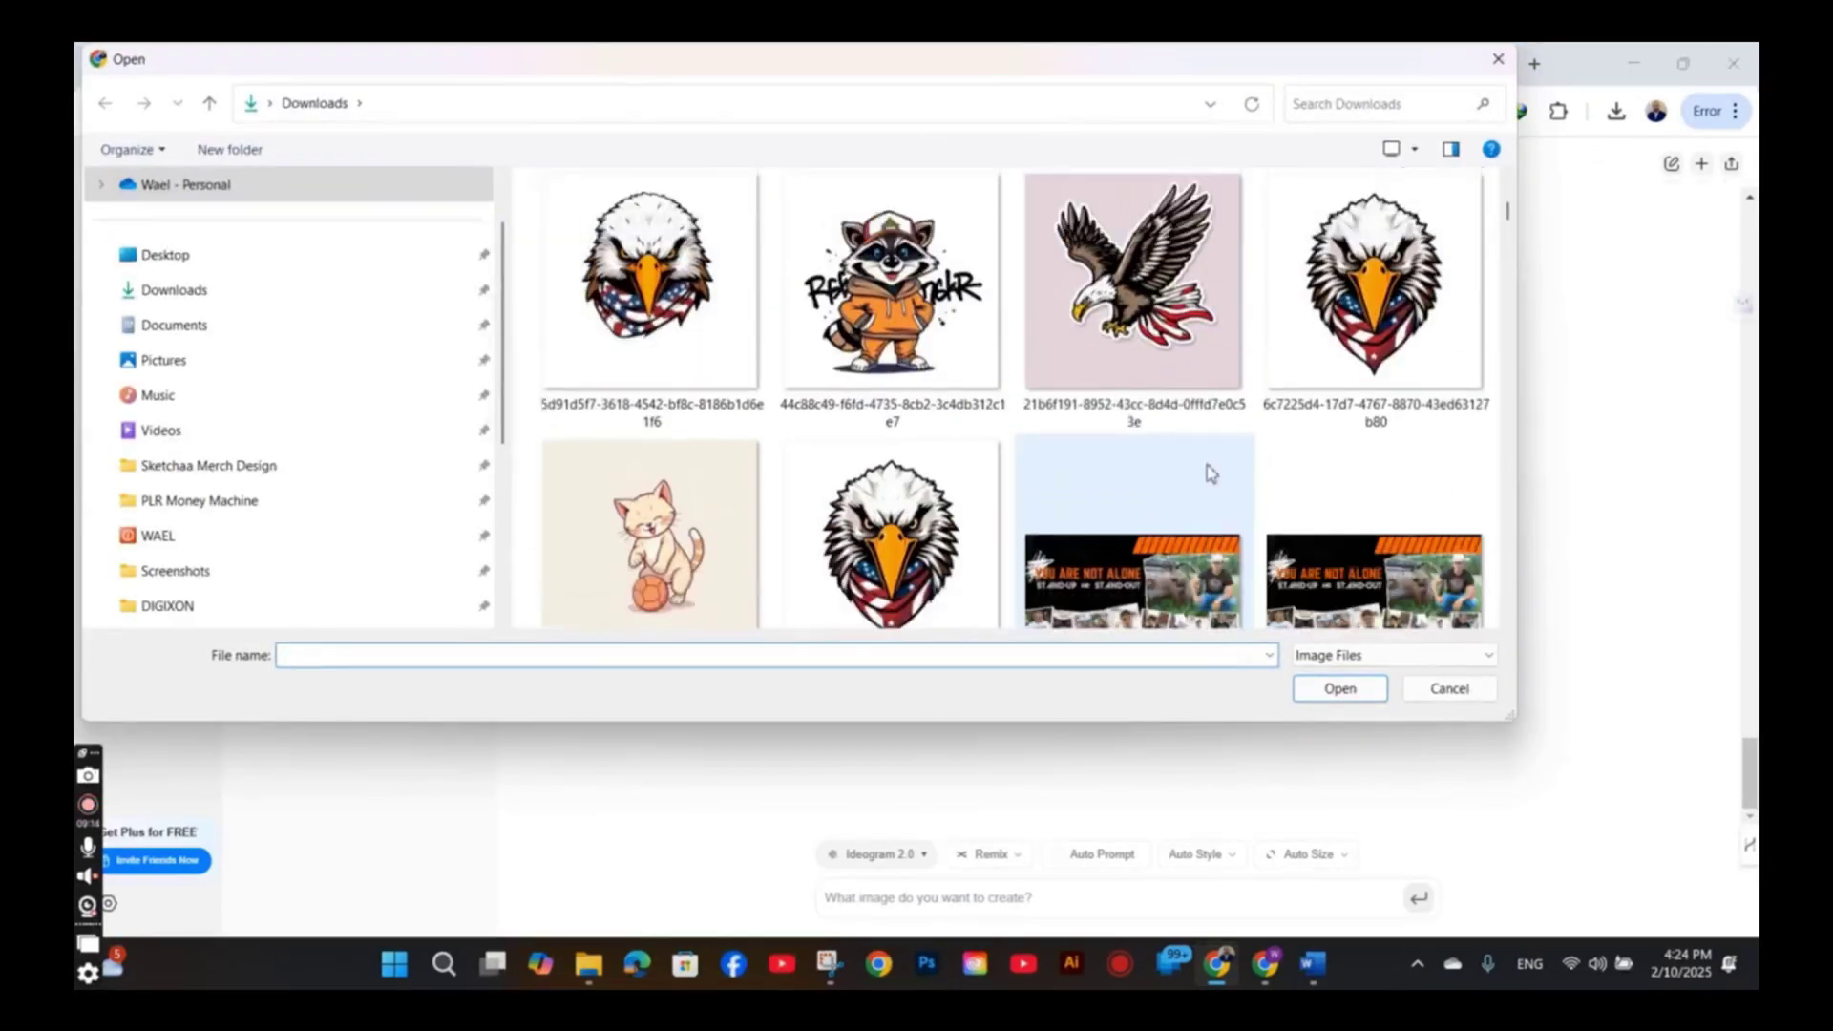
click(891, 286)
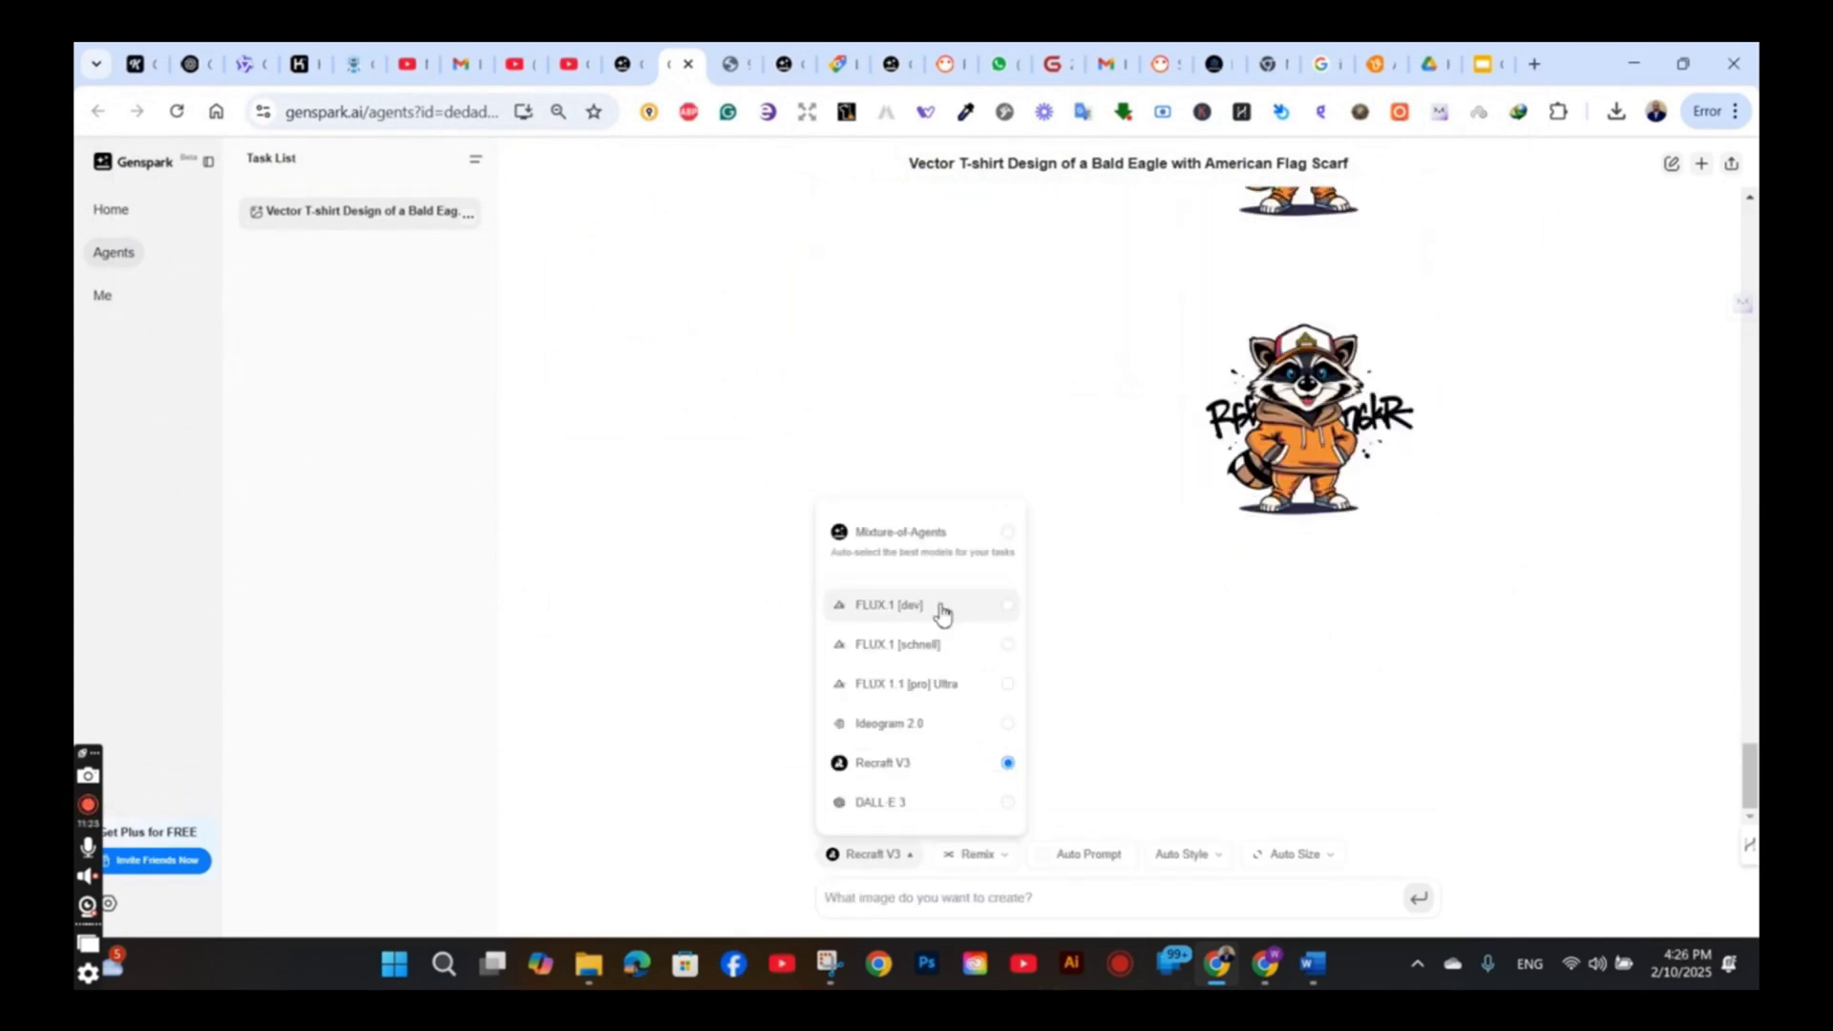
- Switch the model to FLUX.1 [dev], load the raccoon image from Downloads as the remix reference and generate the remixes
click(942, 614)
click(994, 856)
click(1306, 477)
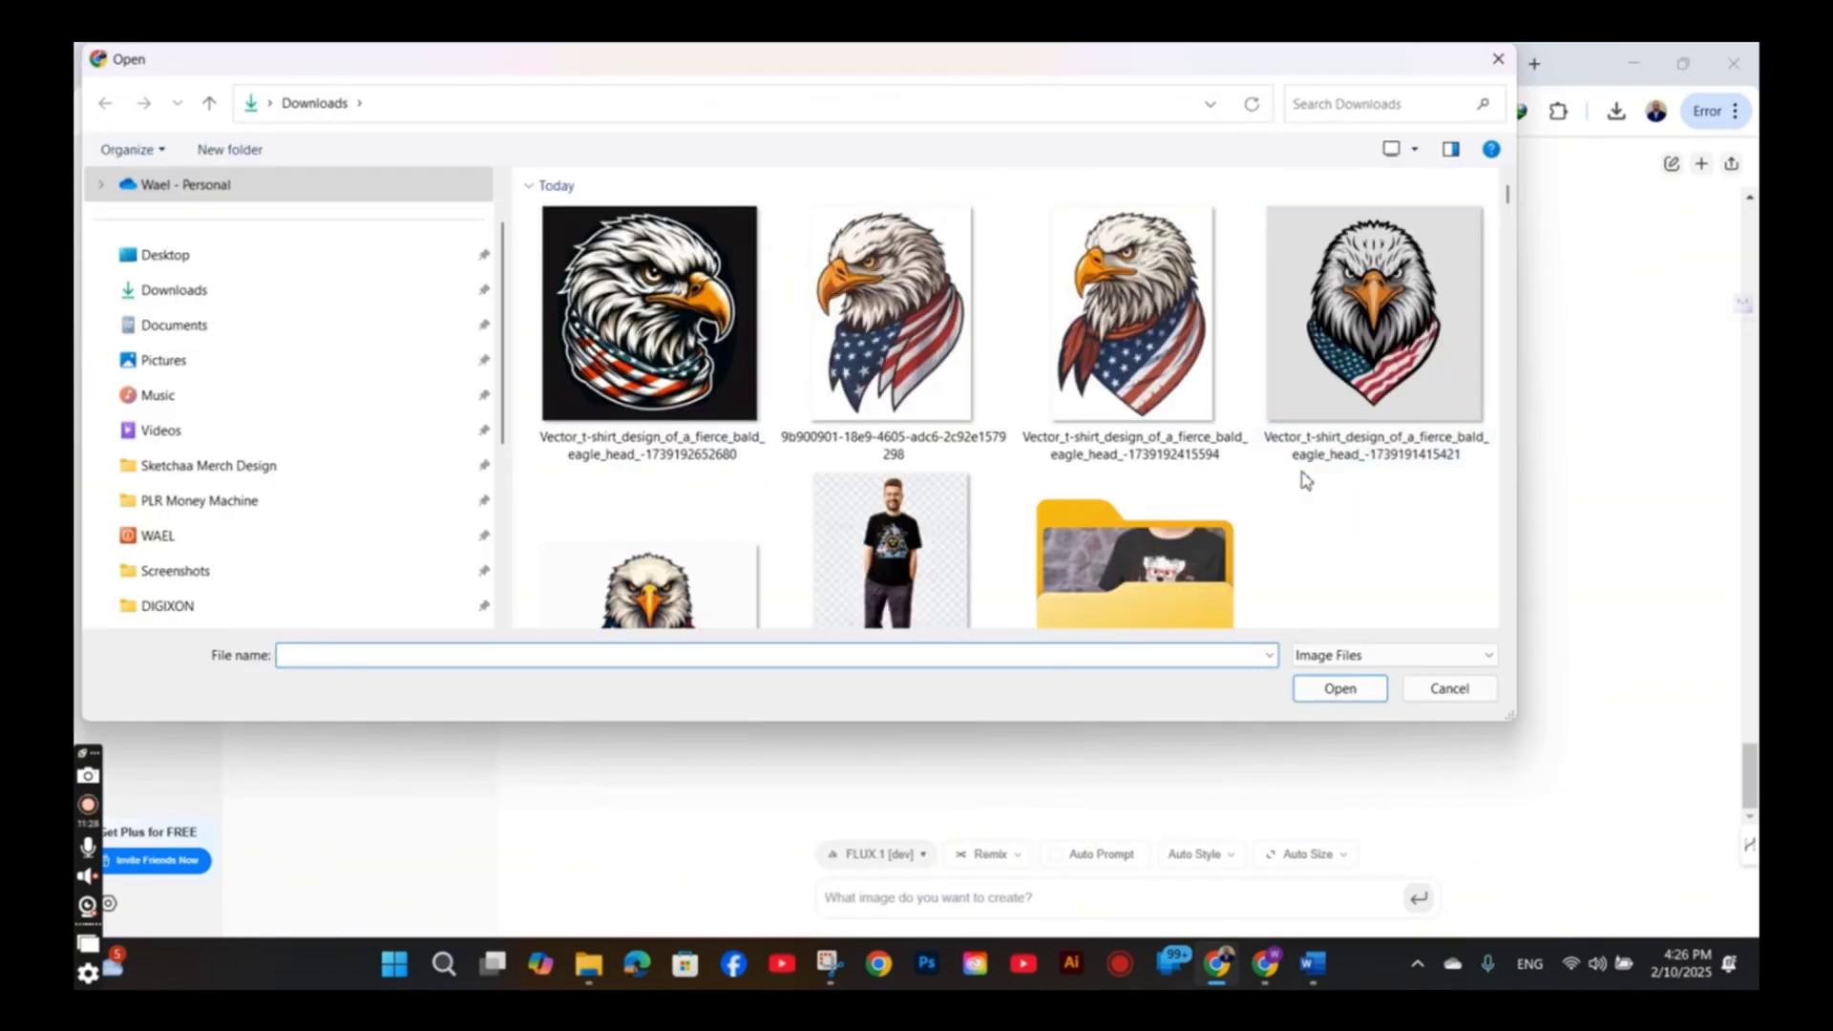
scroll(1022, 540, down, 5)
double_click(970, 524)
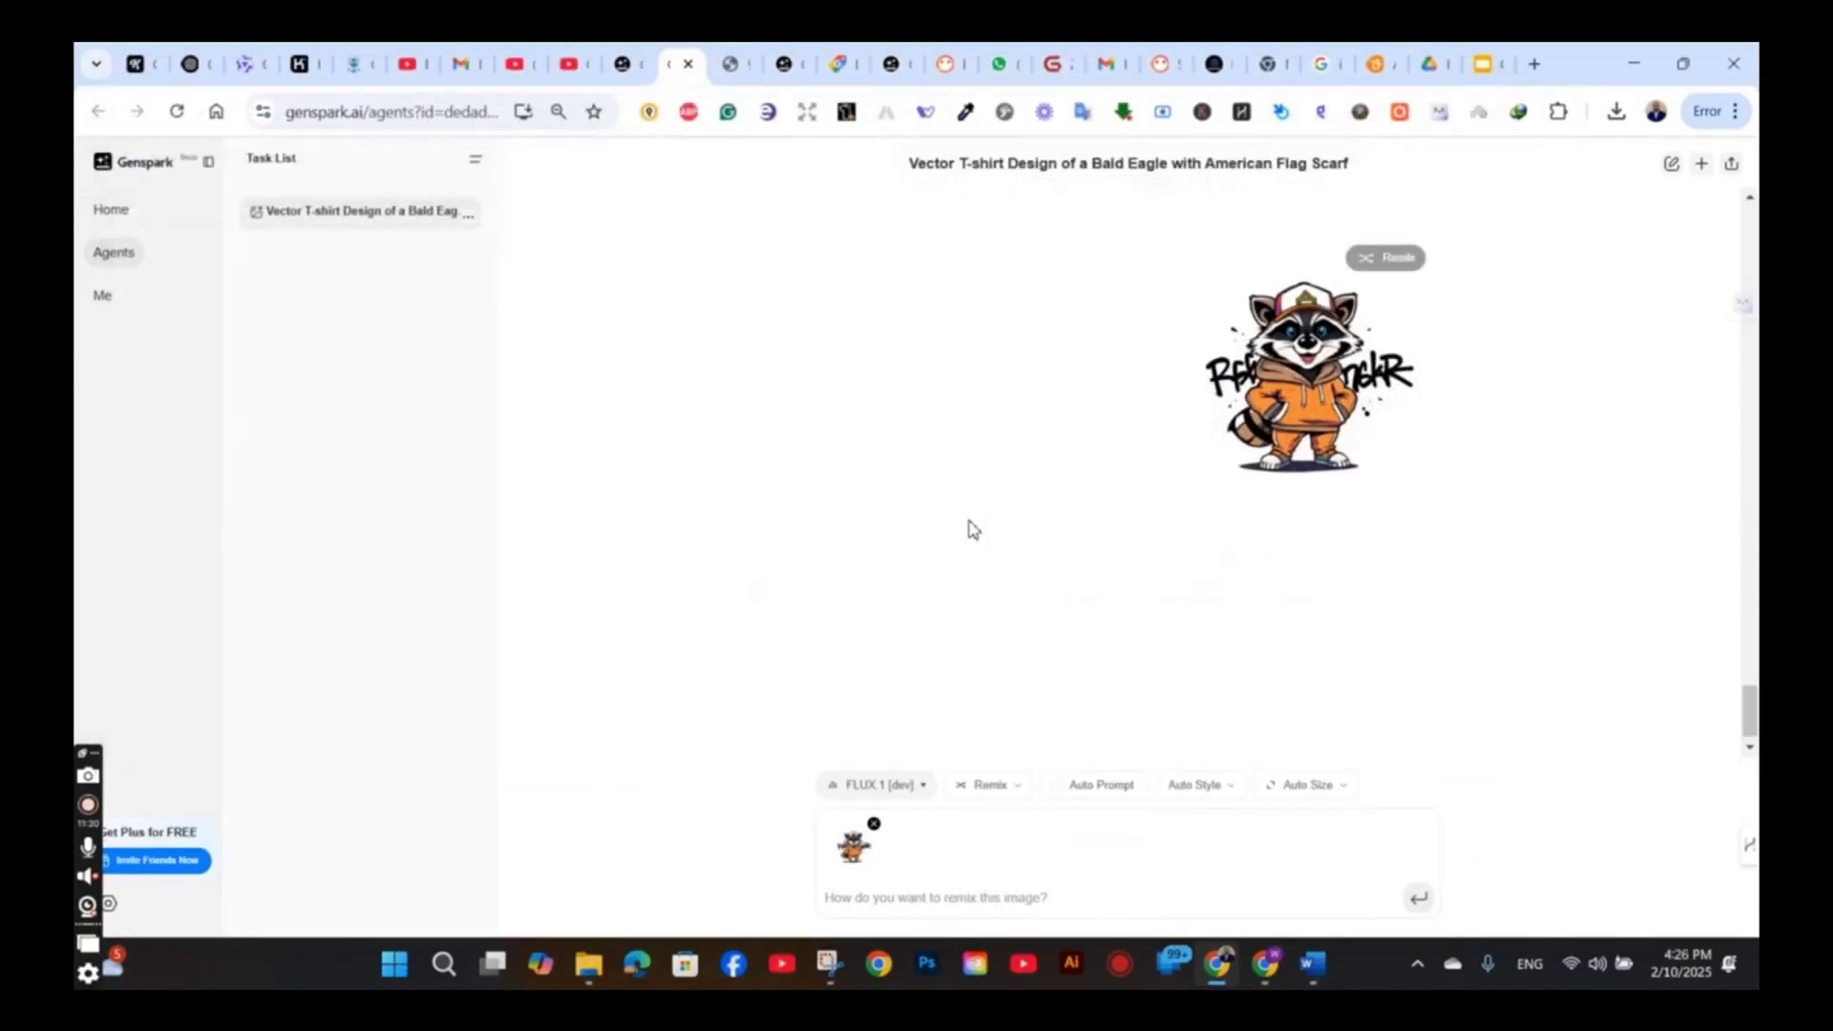
click(1419, 897)
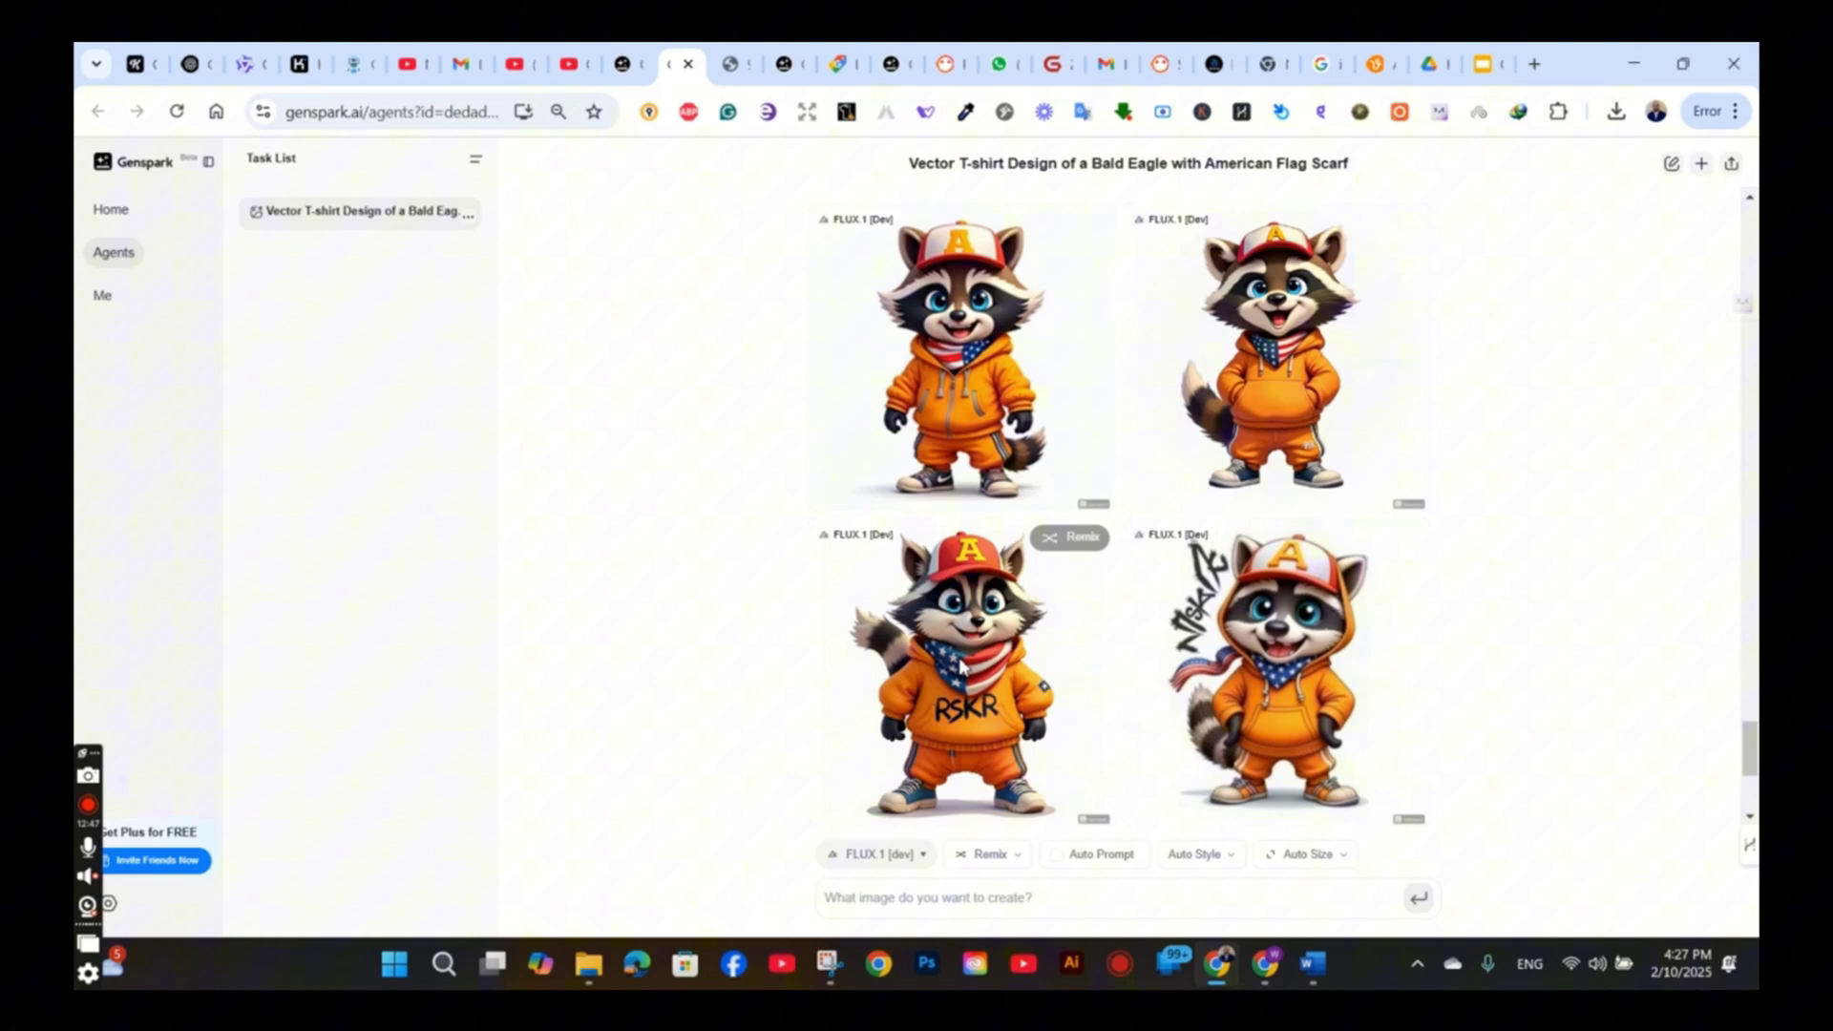
- Examine the FLUX.1 [dev] raccoon remixes, viewing the one with RSKR on the hoodie and the second upper-row design enlarged
click(963, 669)
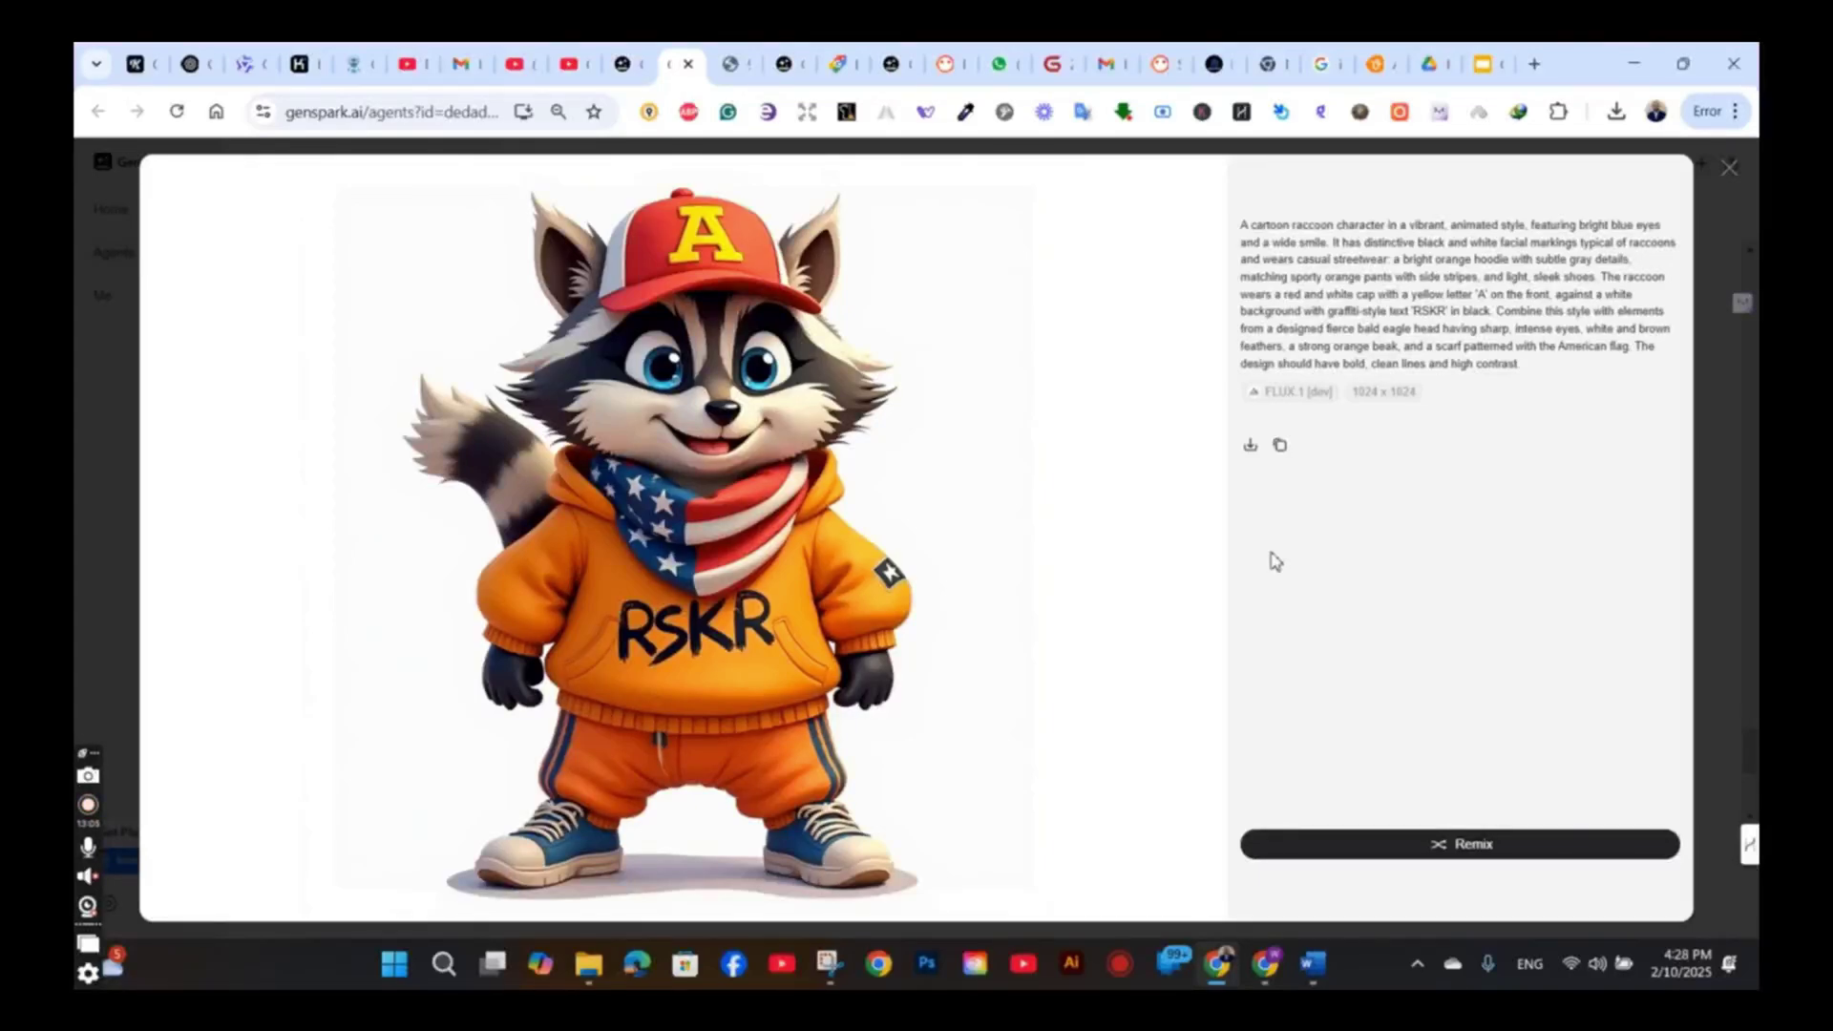
click(1729, 166)
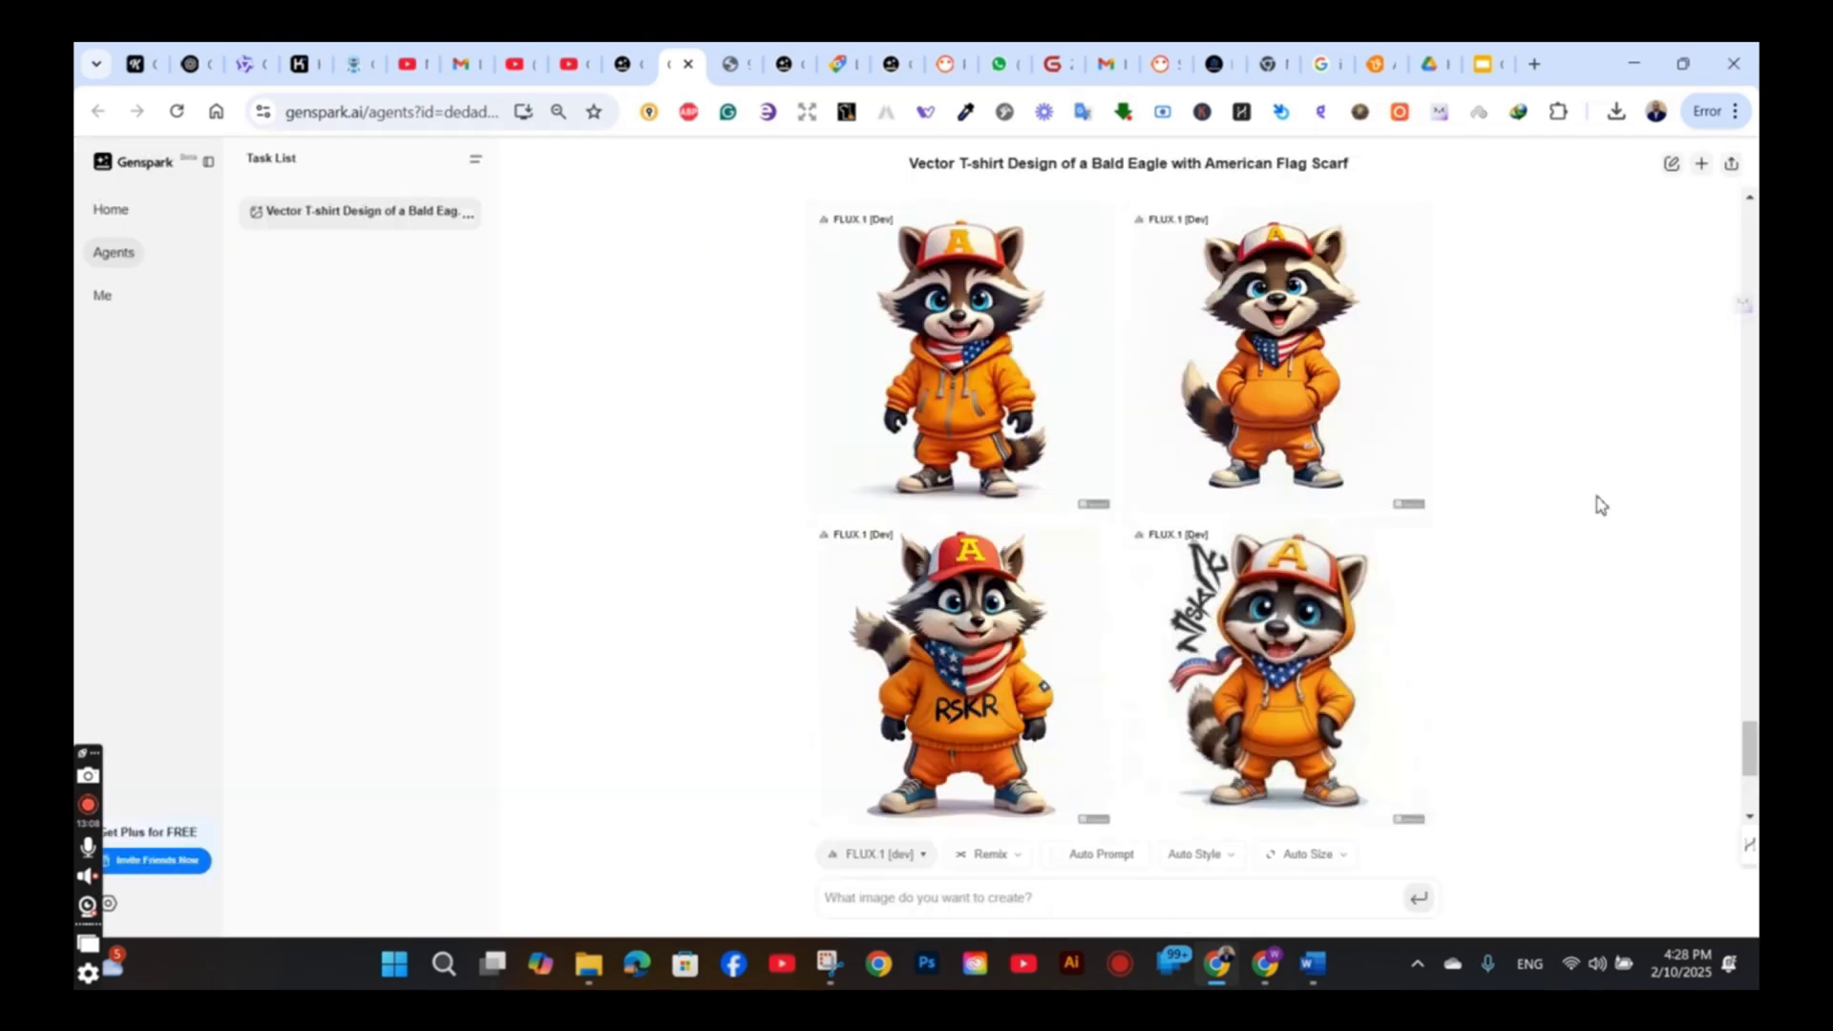
scroll(1608, 522, down, 2)
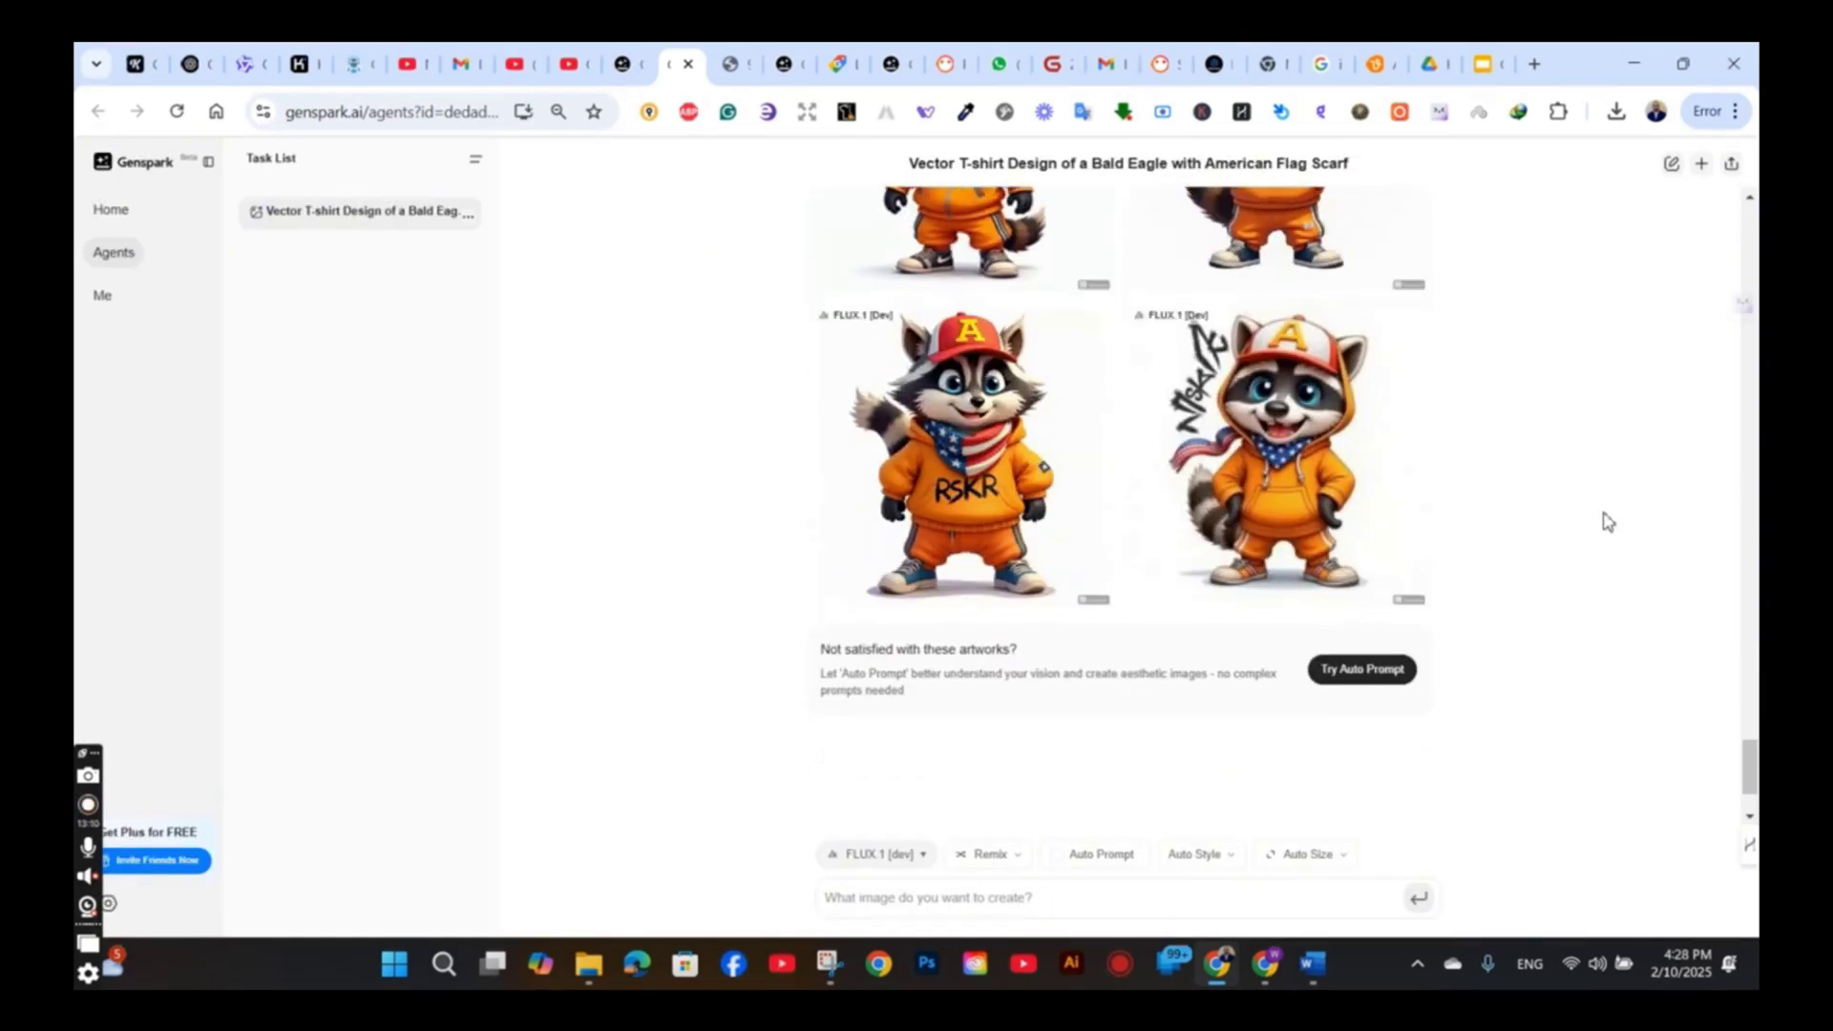
scroll(1608, 521, up, 3)
click(1313, 496)
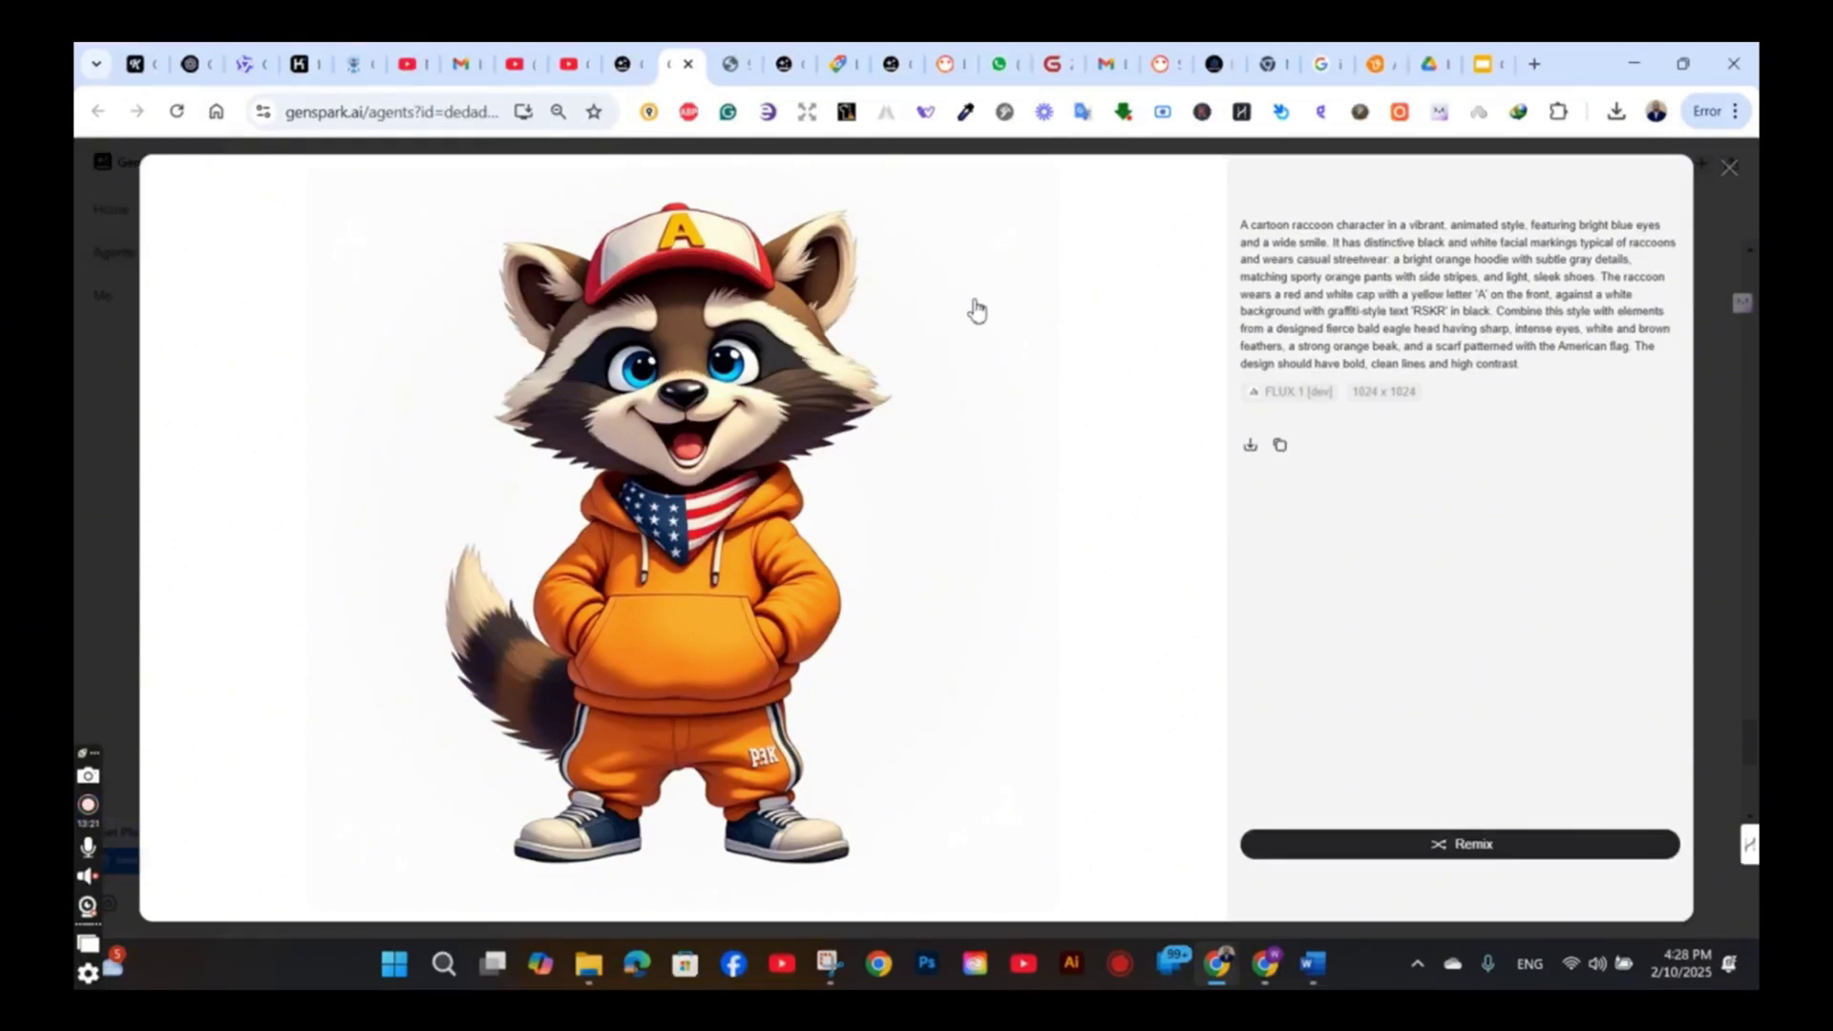
click(1729, 168)
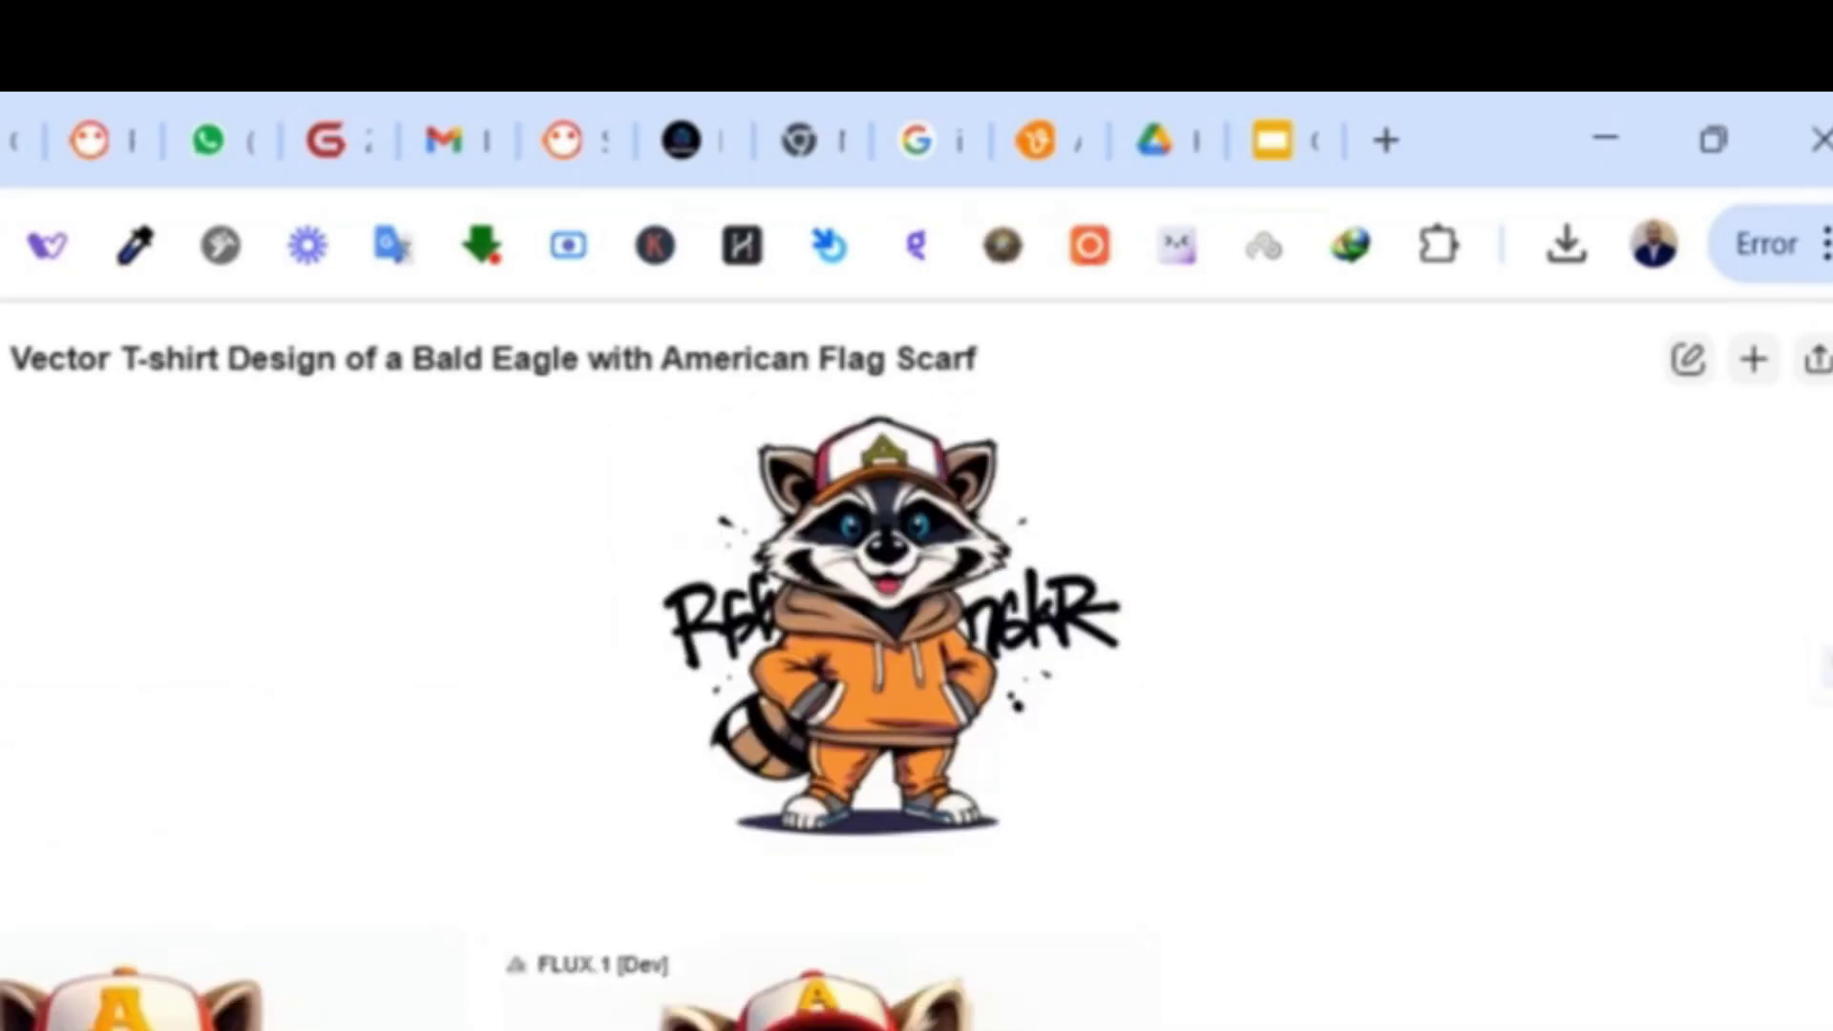
- Examine the Recraft V3 raccoon remixes, viewing both upper-row designs and the lower-row one with the RSFK lettering enlarged
scroll(1628, 768, down, 3)
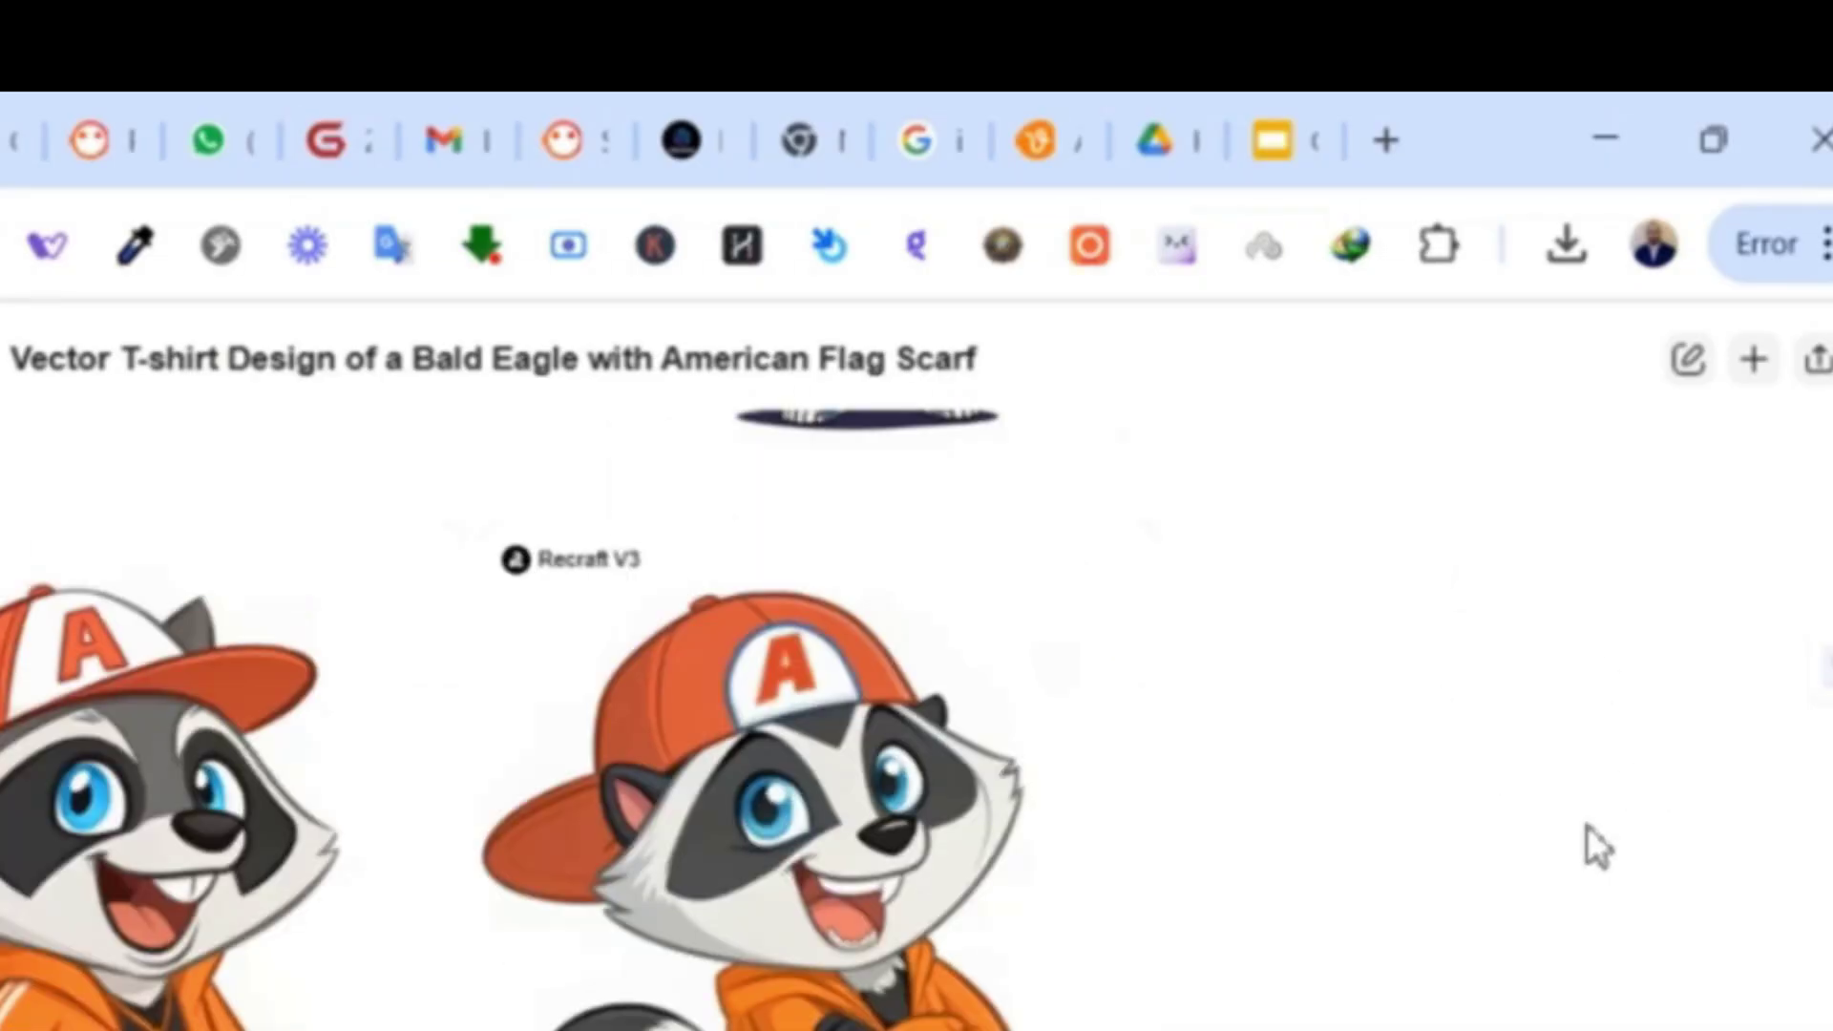
scroll(1589, 825, up, 5)
scroll(1590, 825, down, 3)
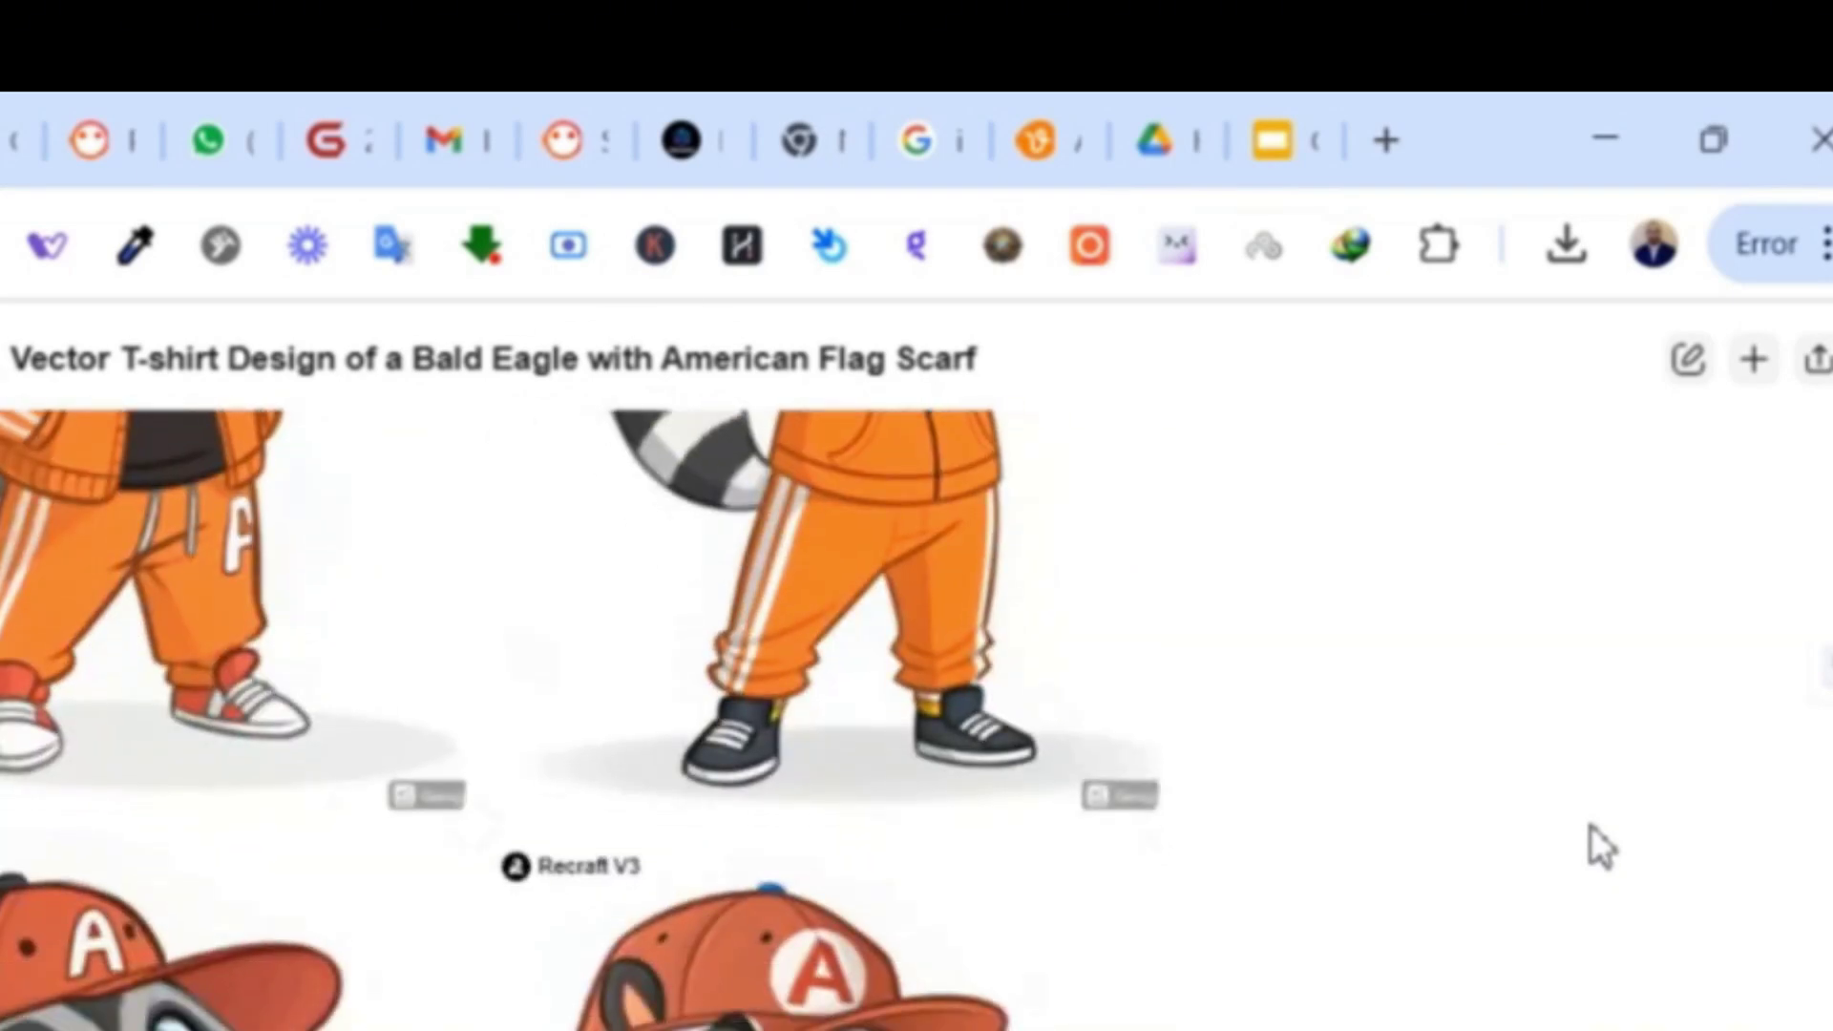
scroll(1576, 859, up, 6)
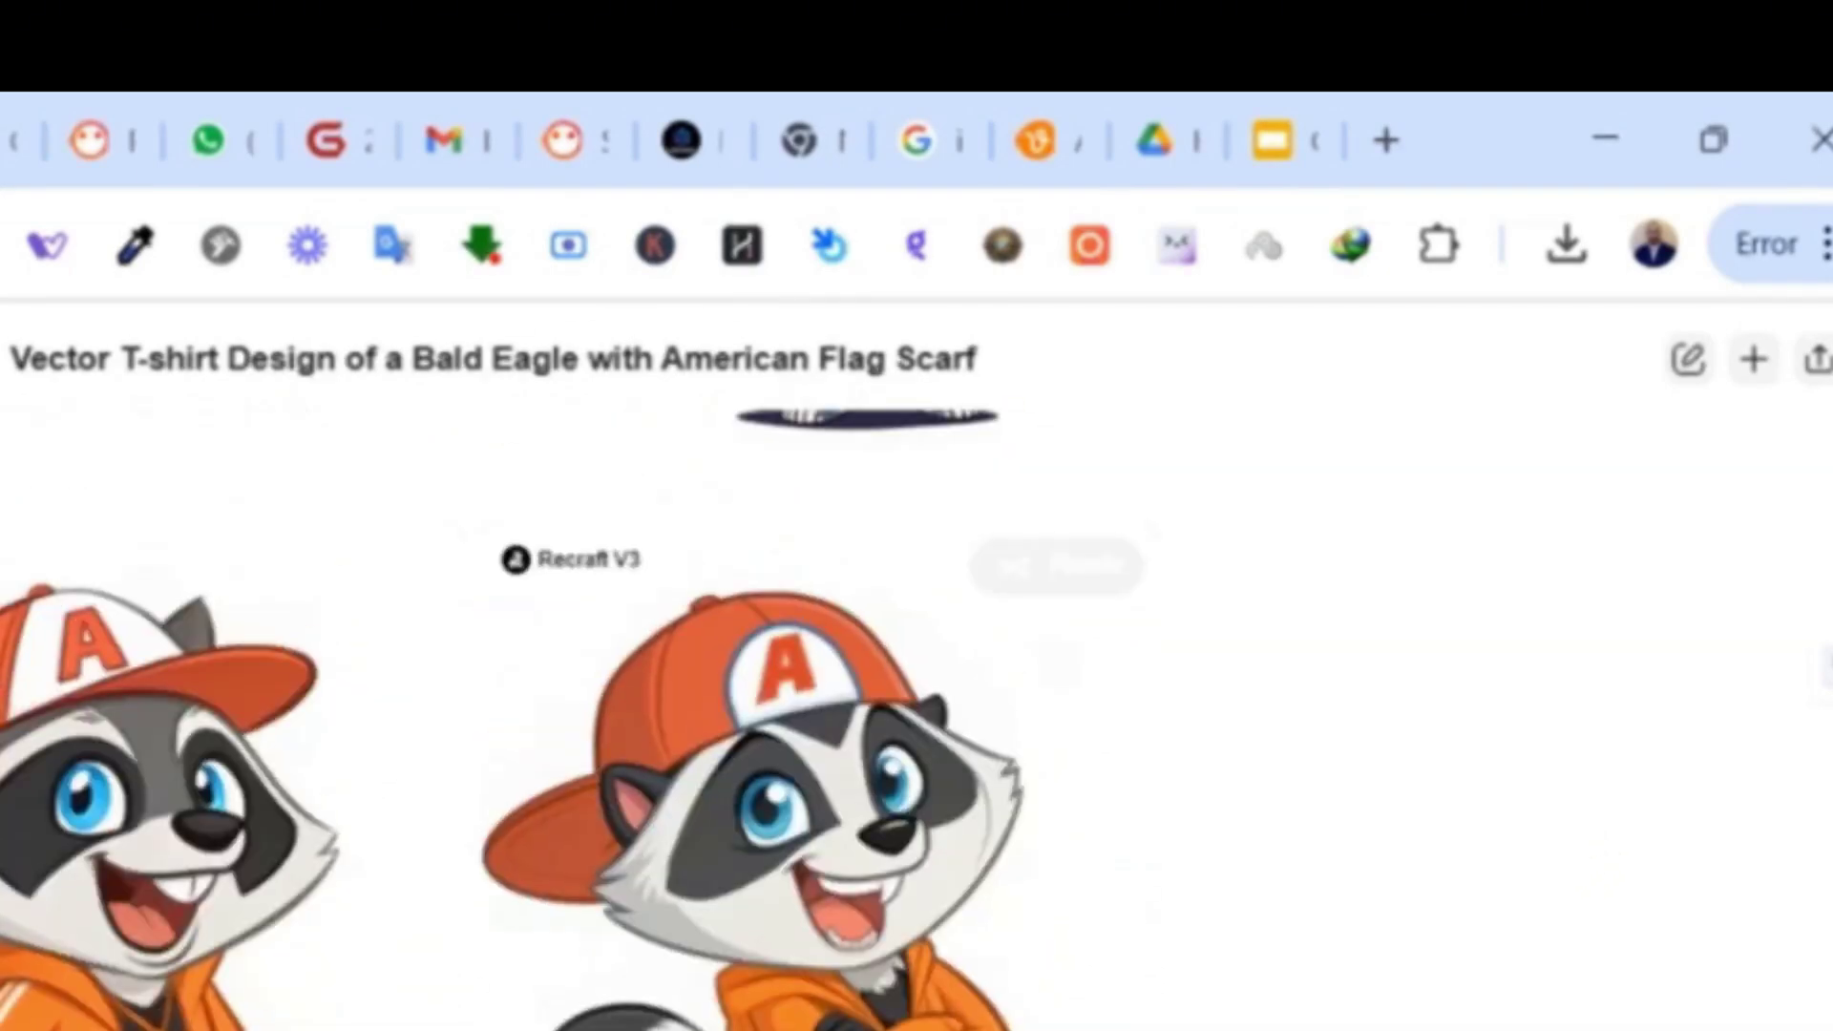
click(764, 783)
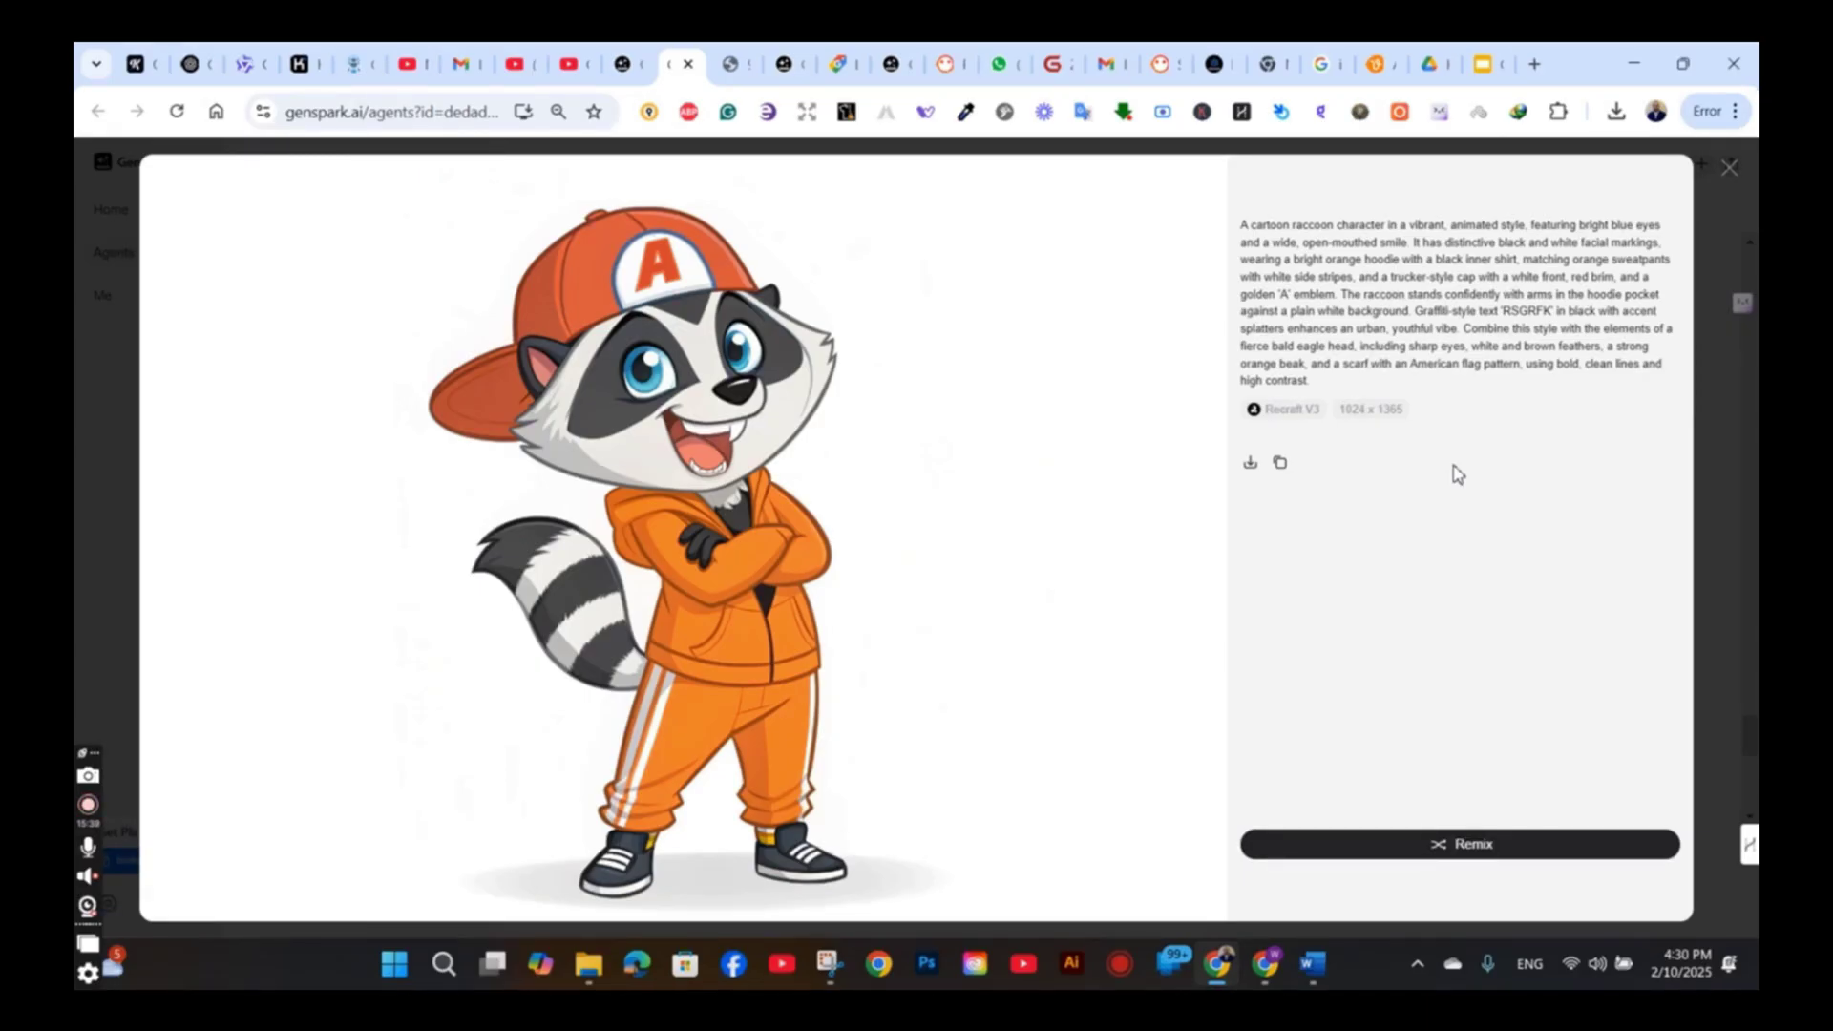
key(Escape)
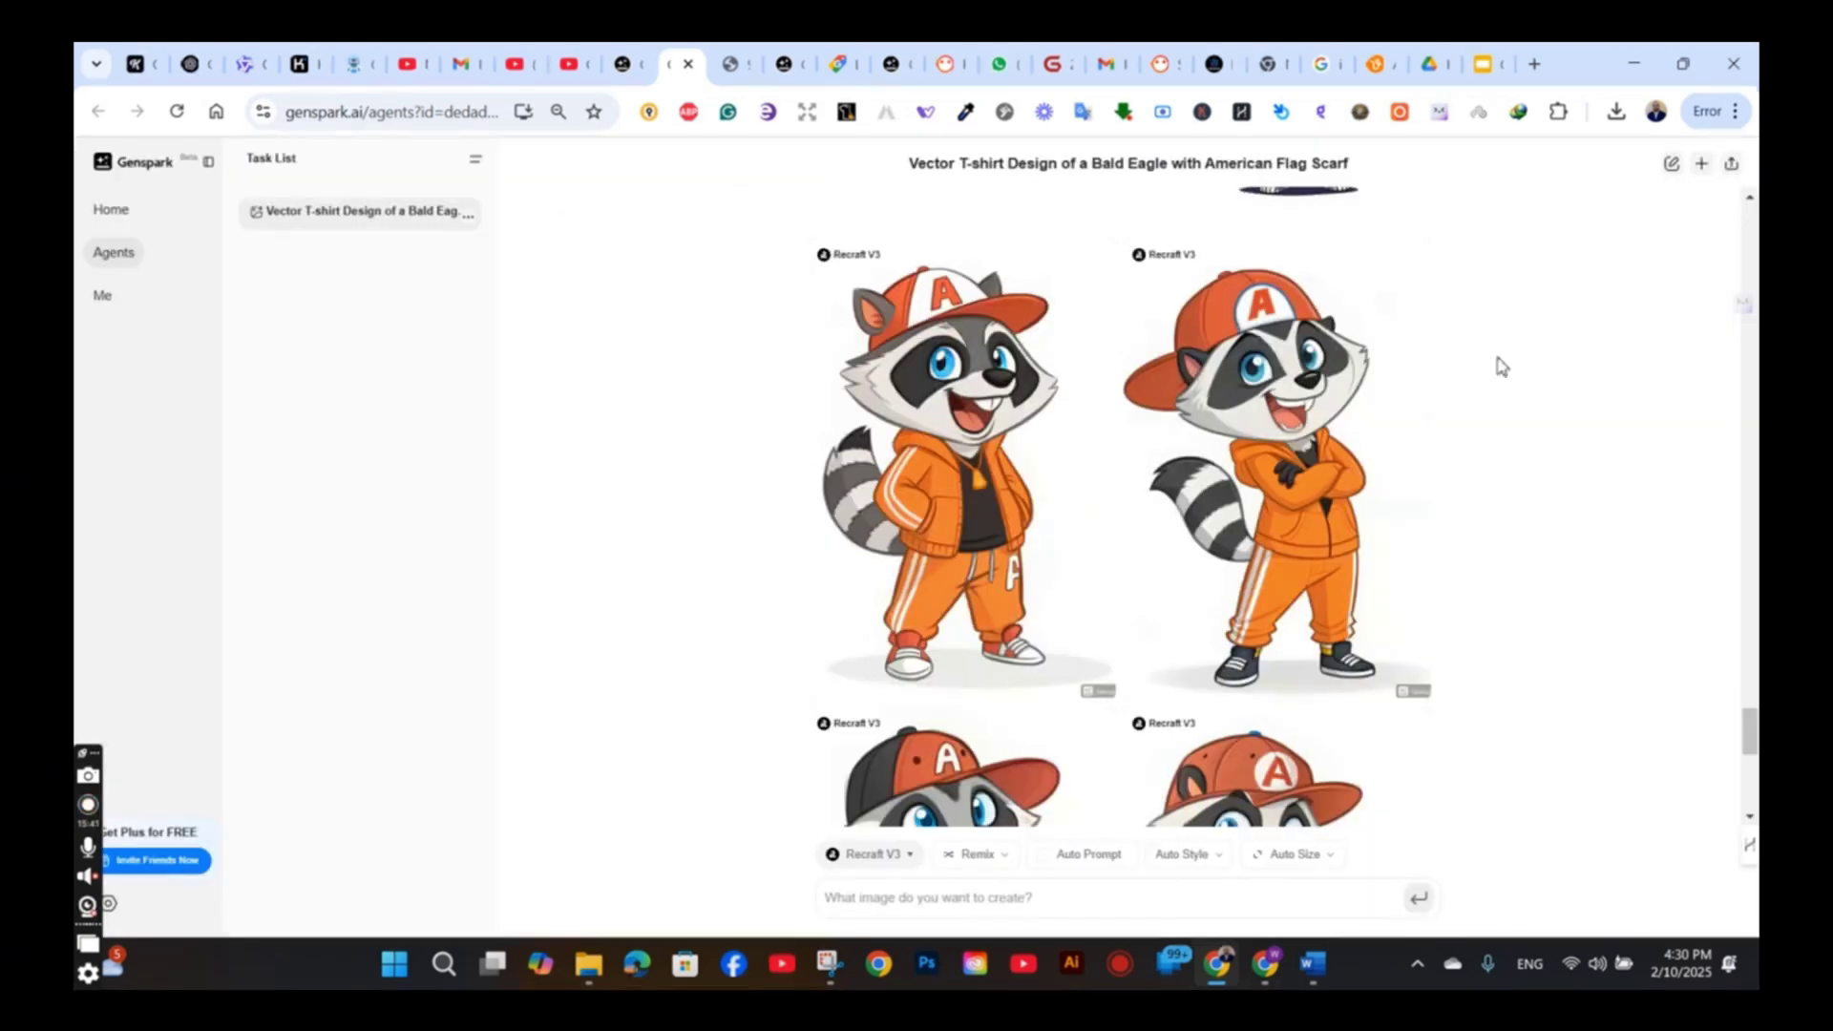
click(1012, 566)
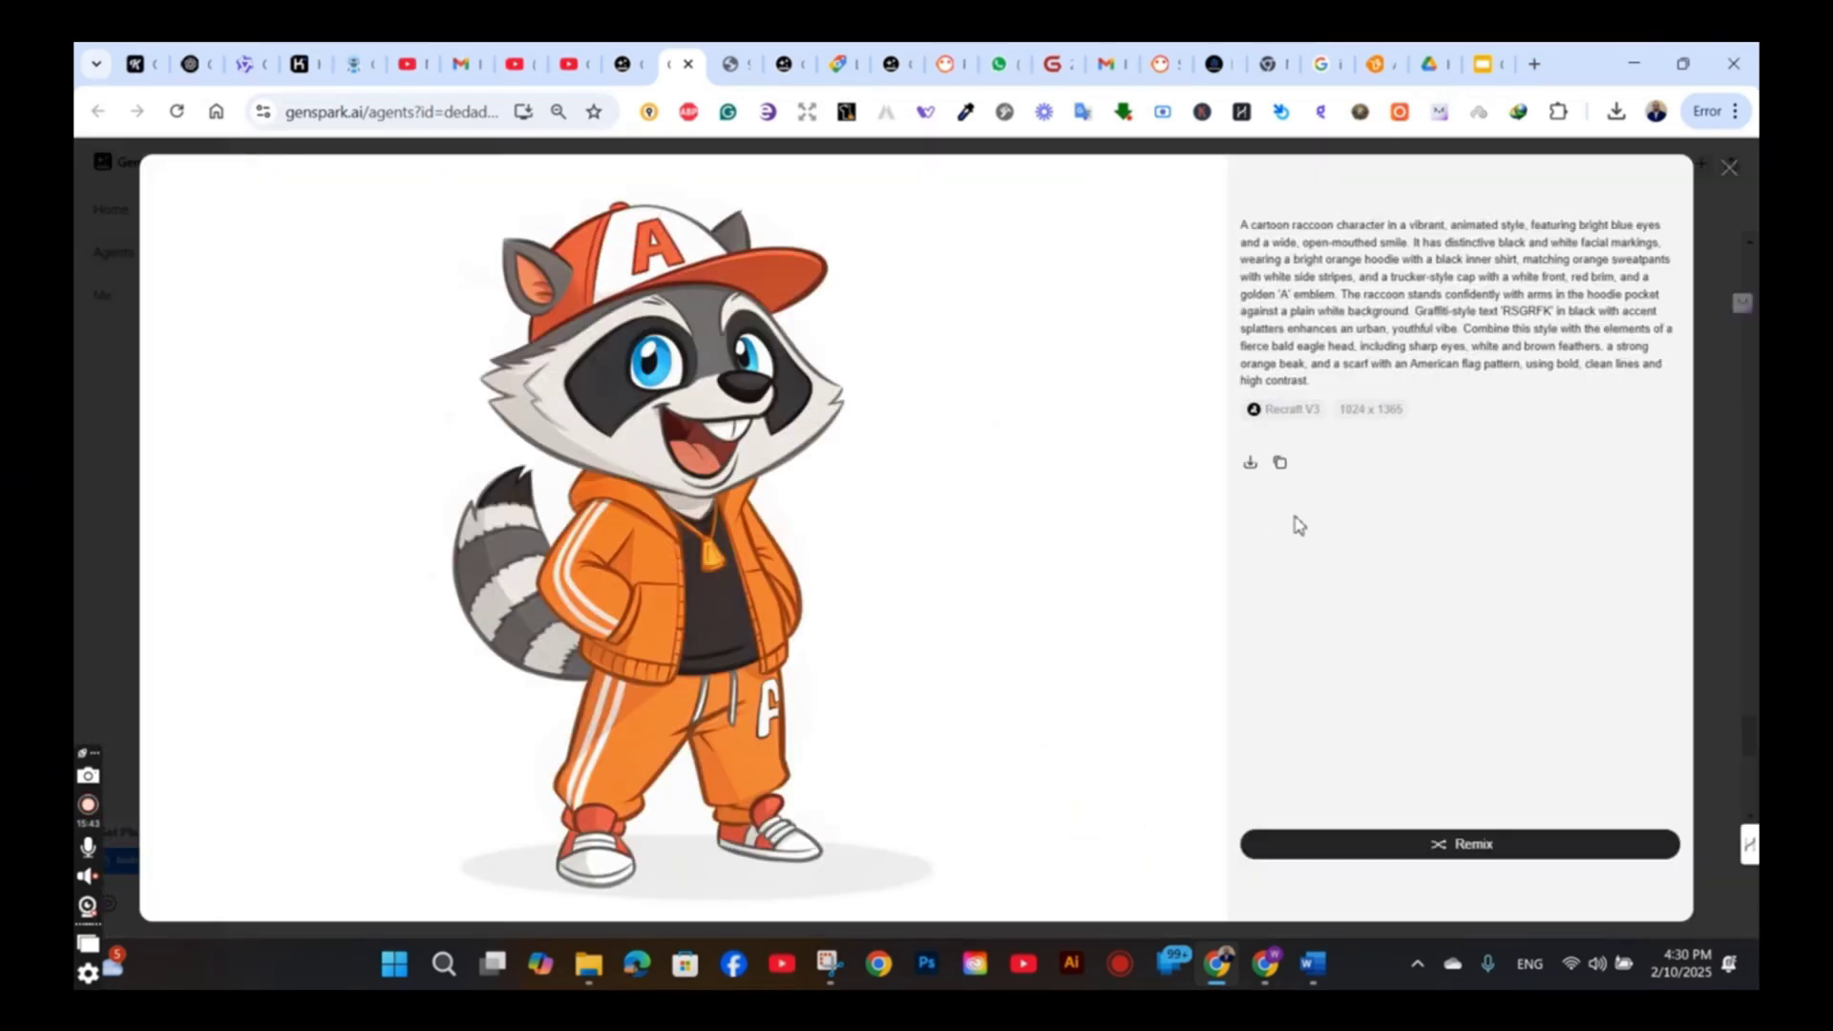
click(1731, 169)
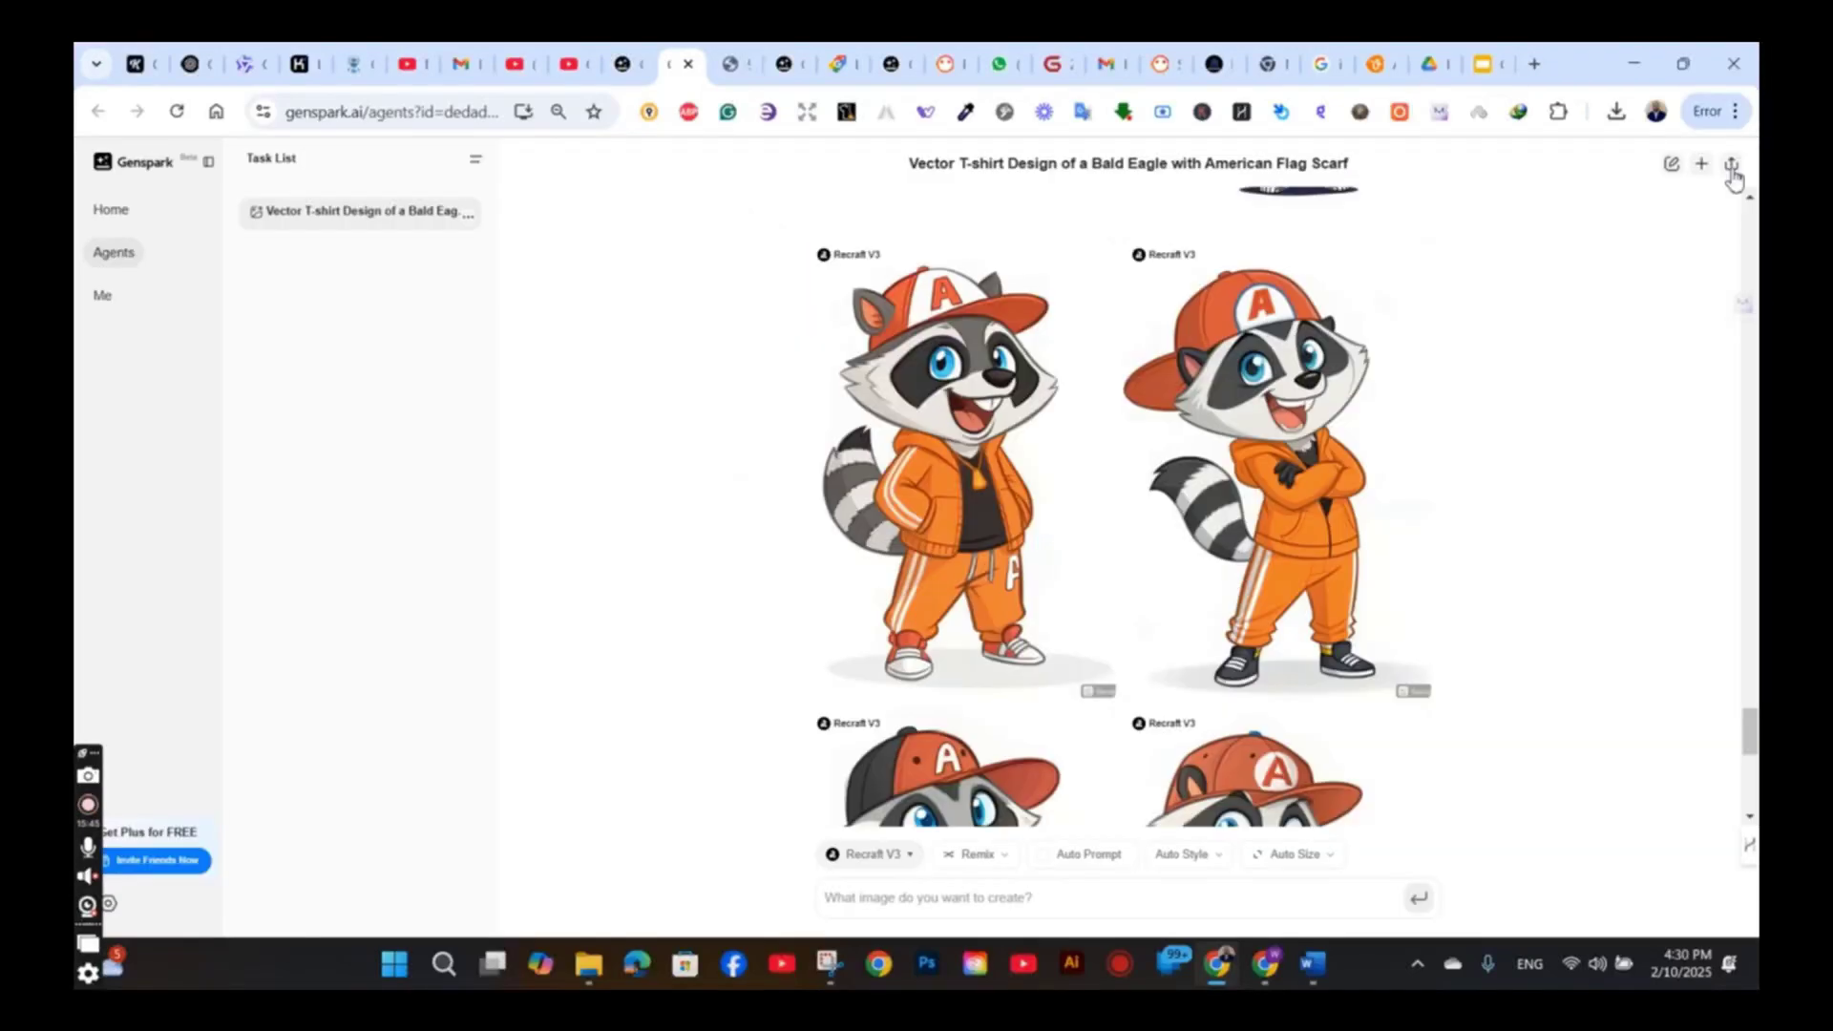
scroll(1490, 434, down, 5)
click(1029, 489)
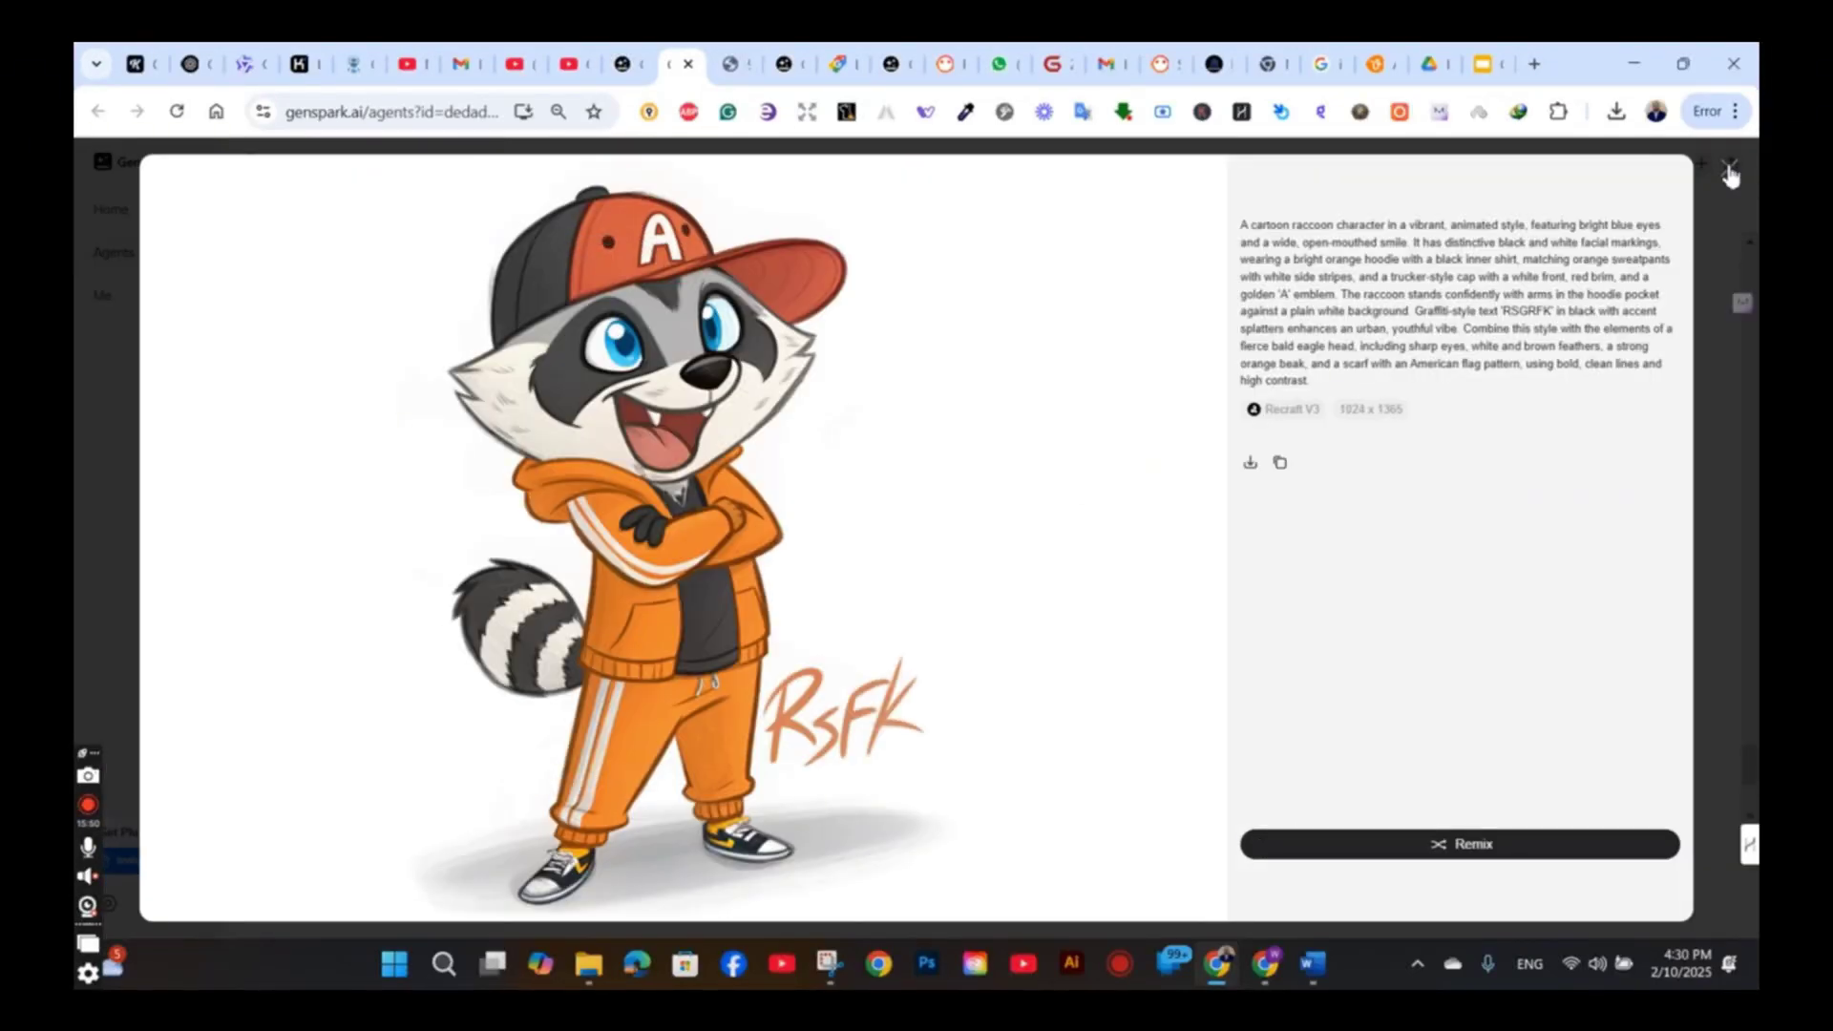
click(1730, 172)
scroll(1629, 454, down, 3)
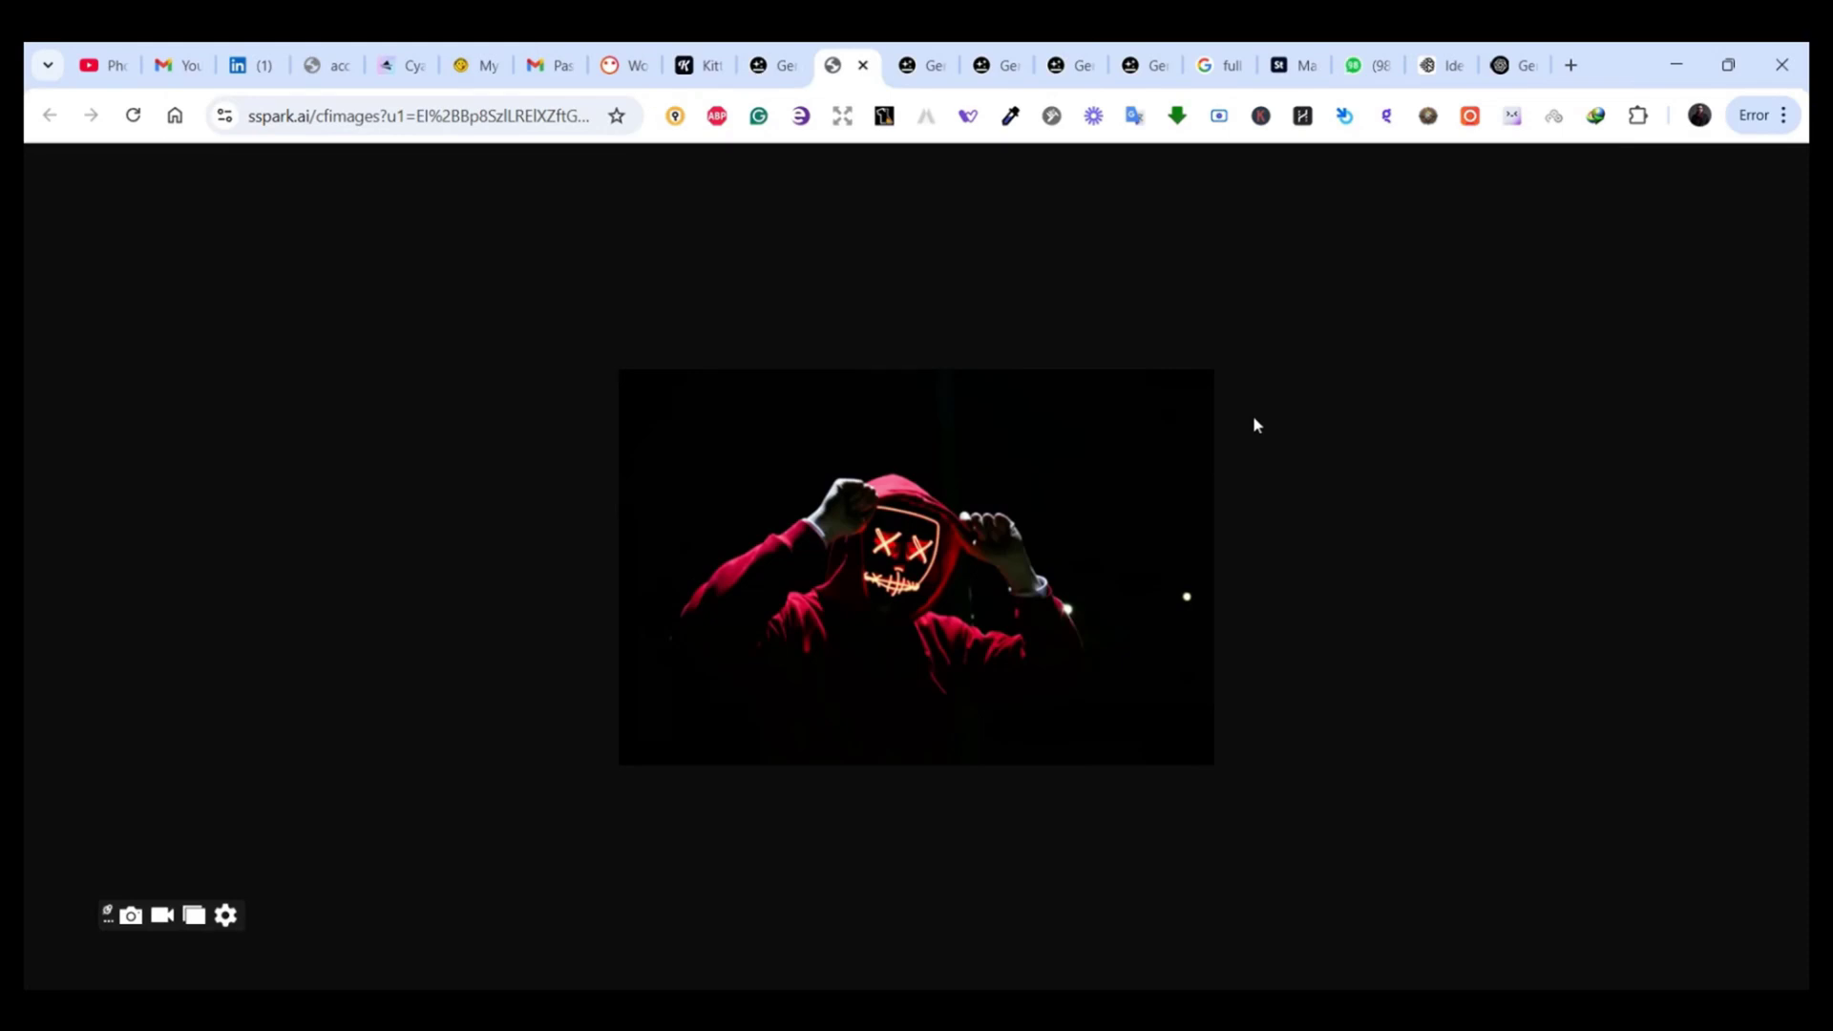
- Remix the red-hooded neon-mask reference photo with Recraft V3 using the prompt "A masked gorilla, vector illustration" and look over the generated designs
key(ctrl+w)
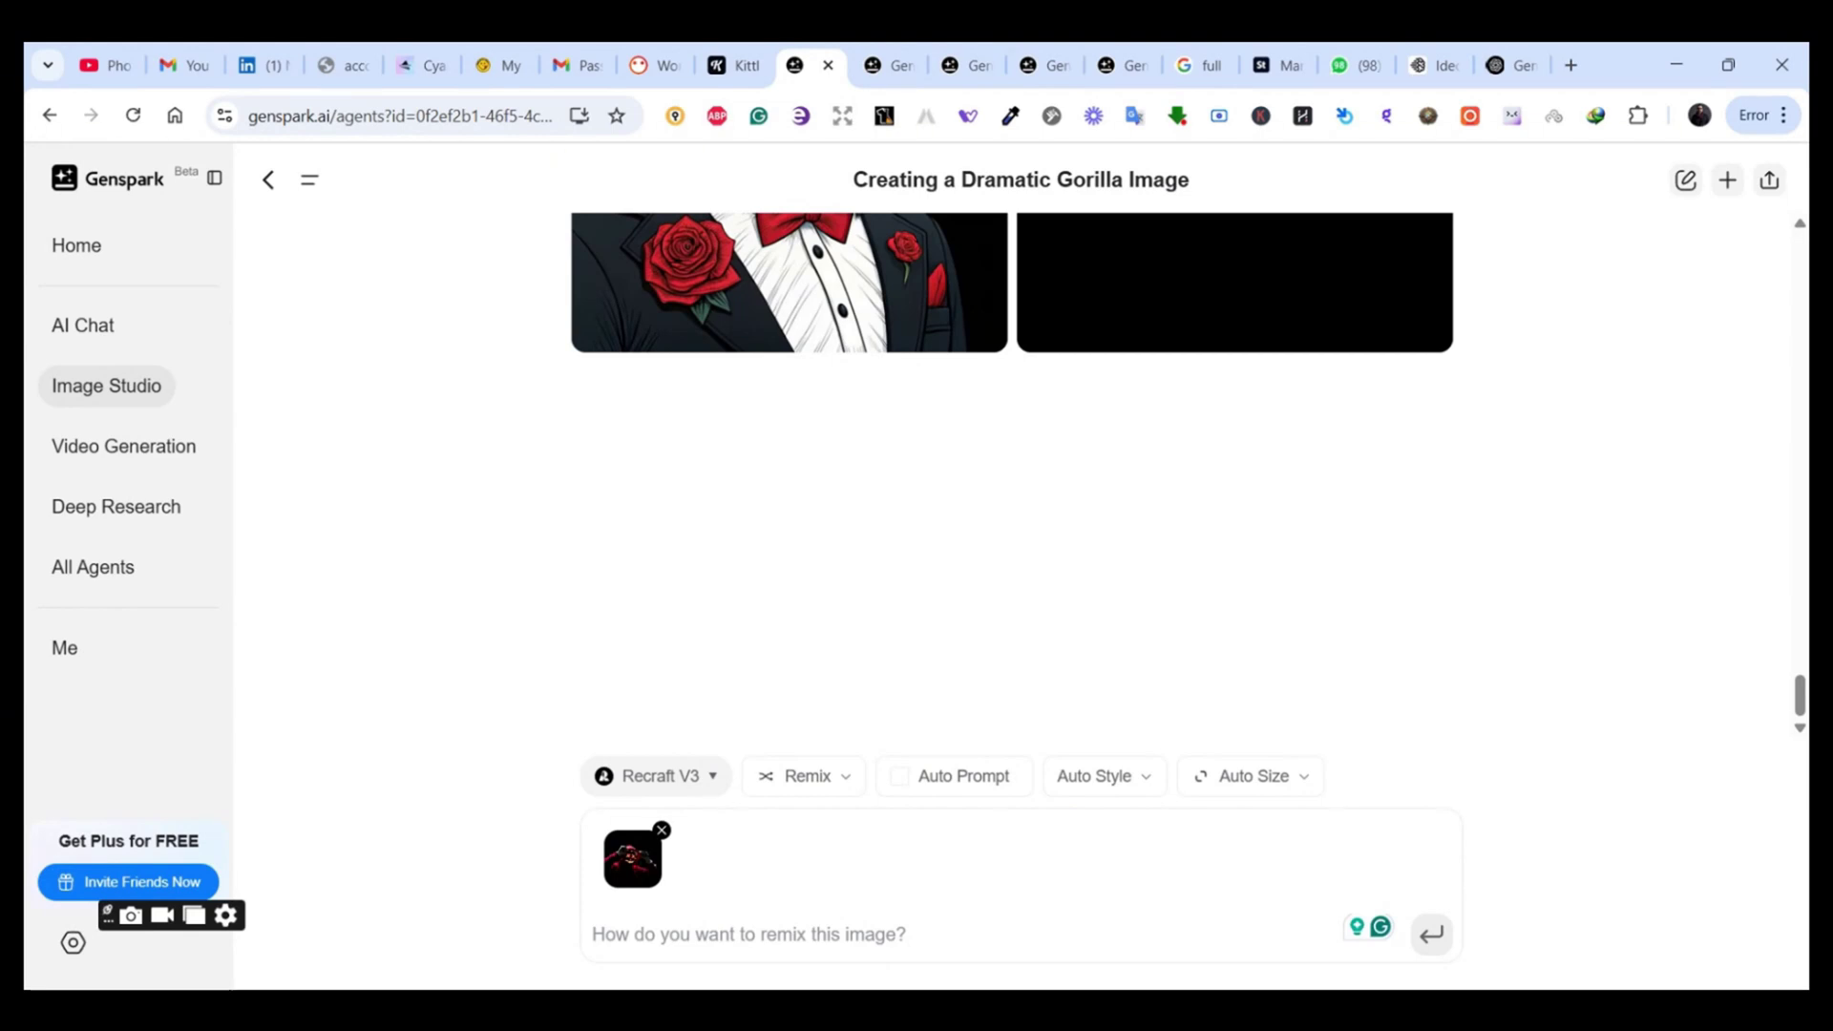
click(641, 938)
text(A maske)
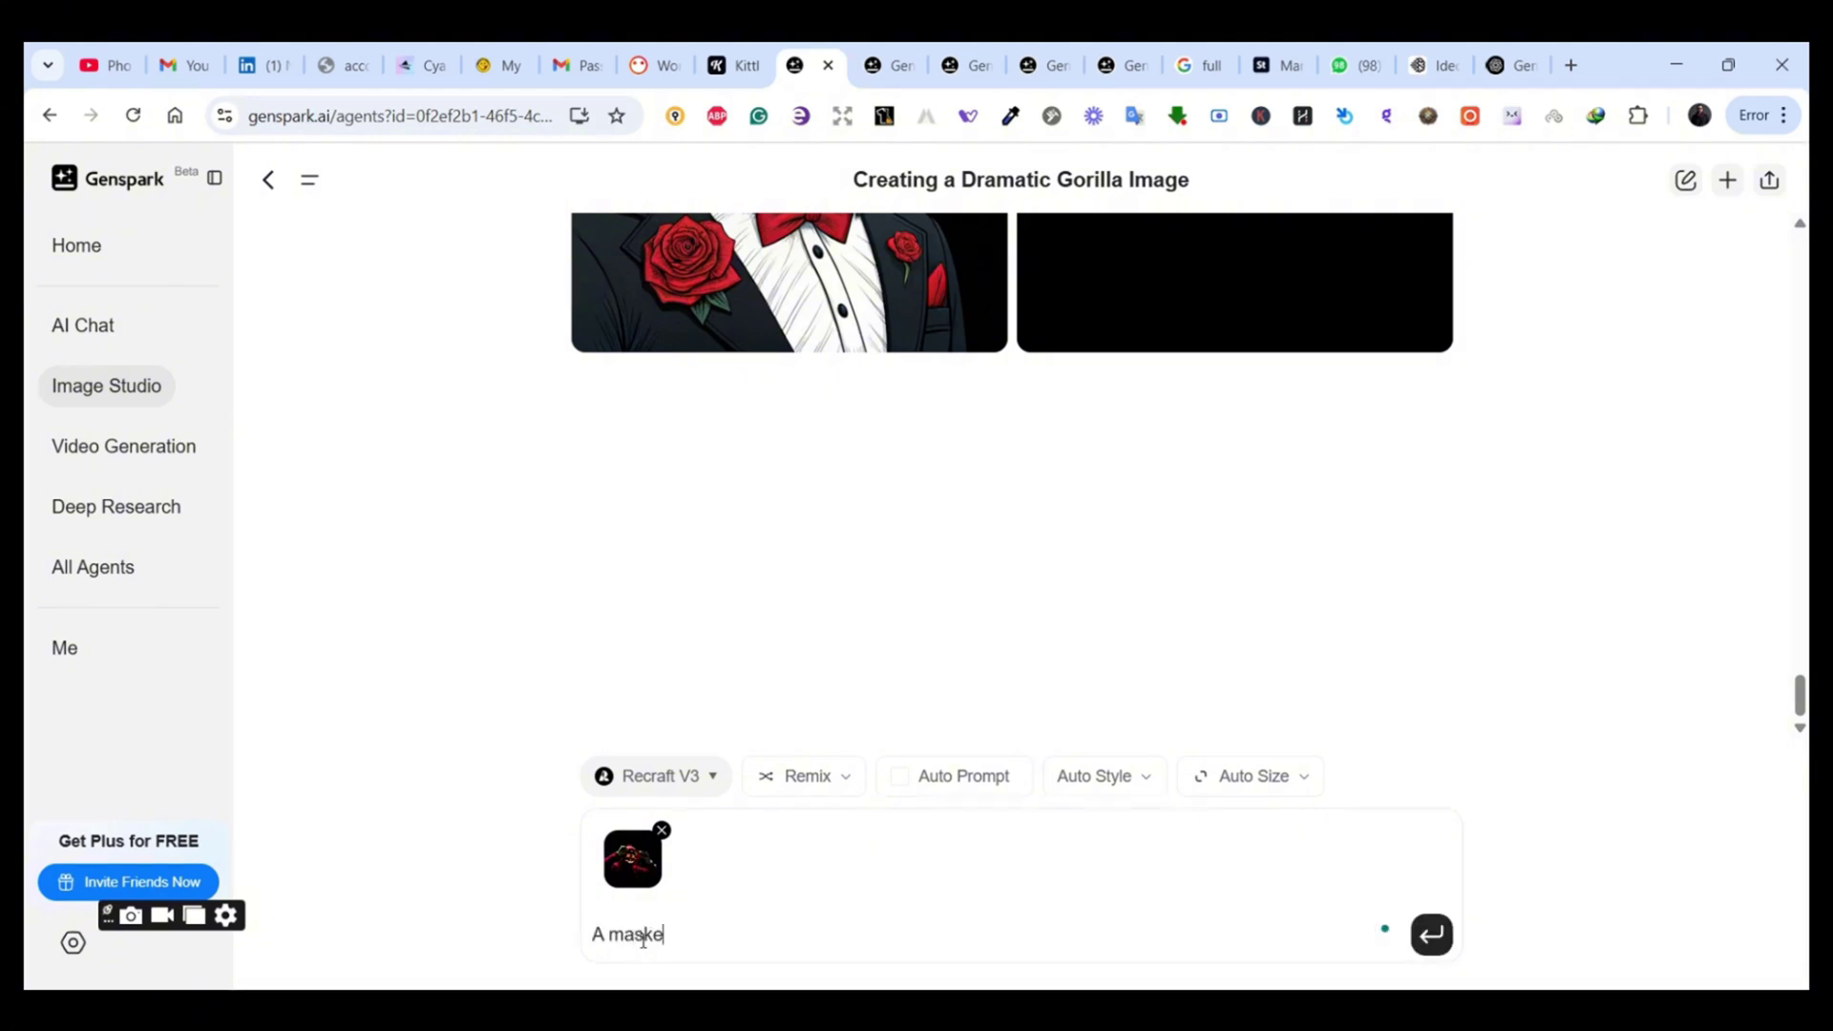
text(d goril)
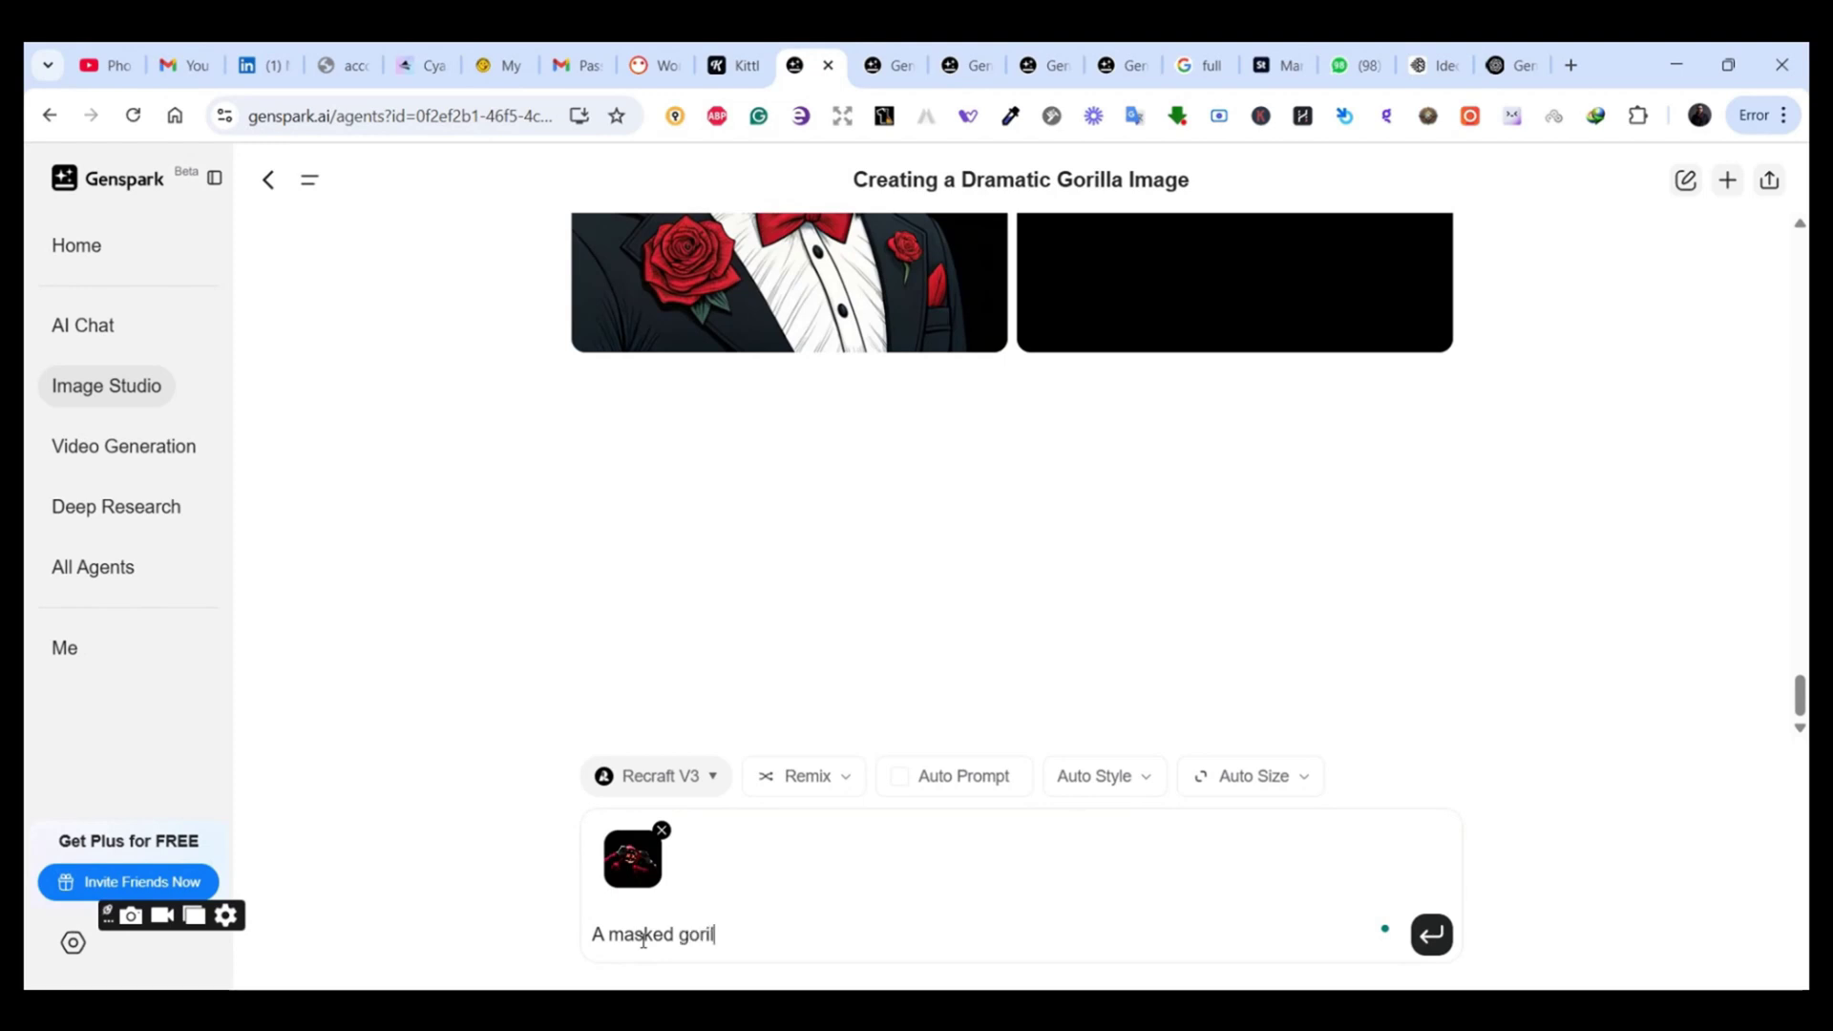
text(la, vect)
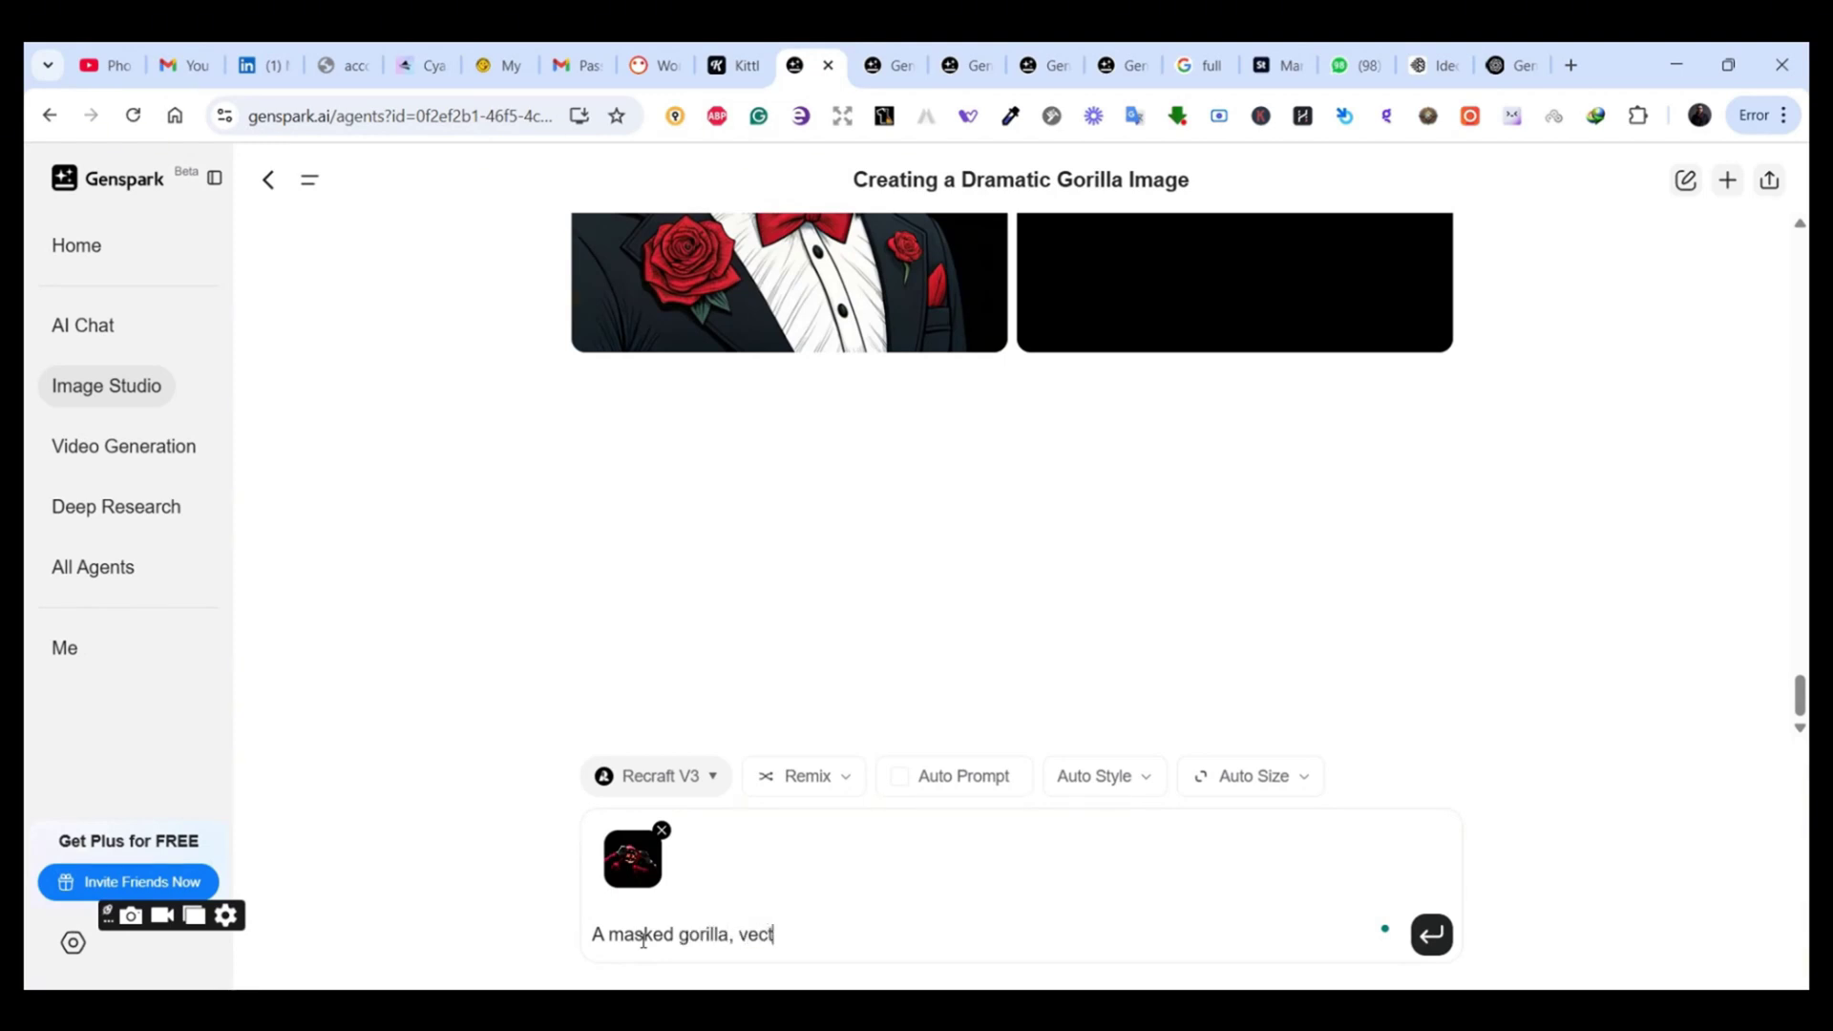
text(or illustration)
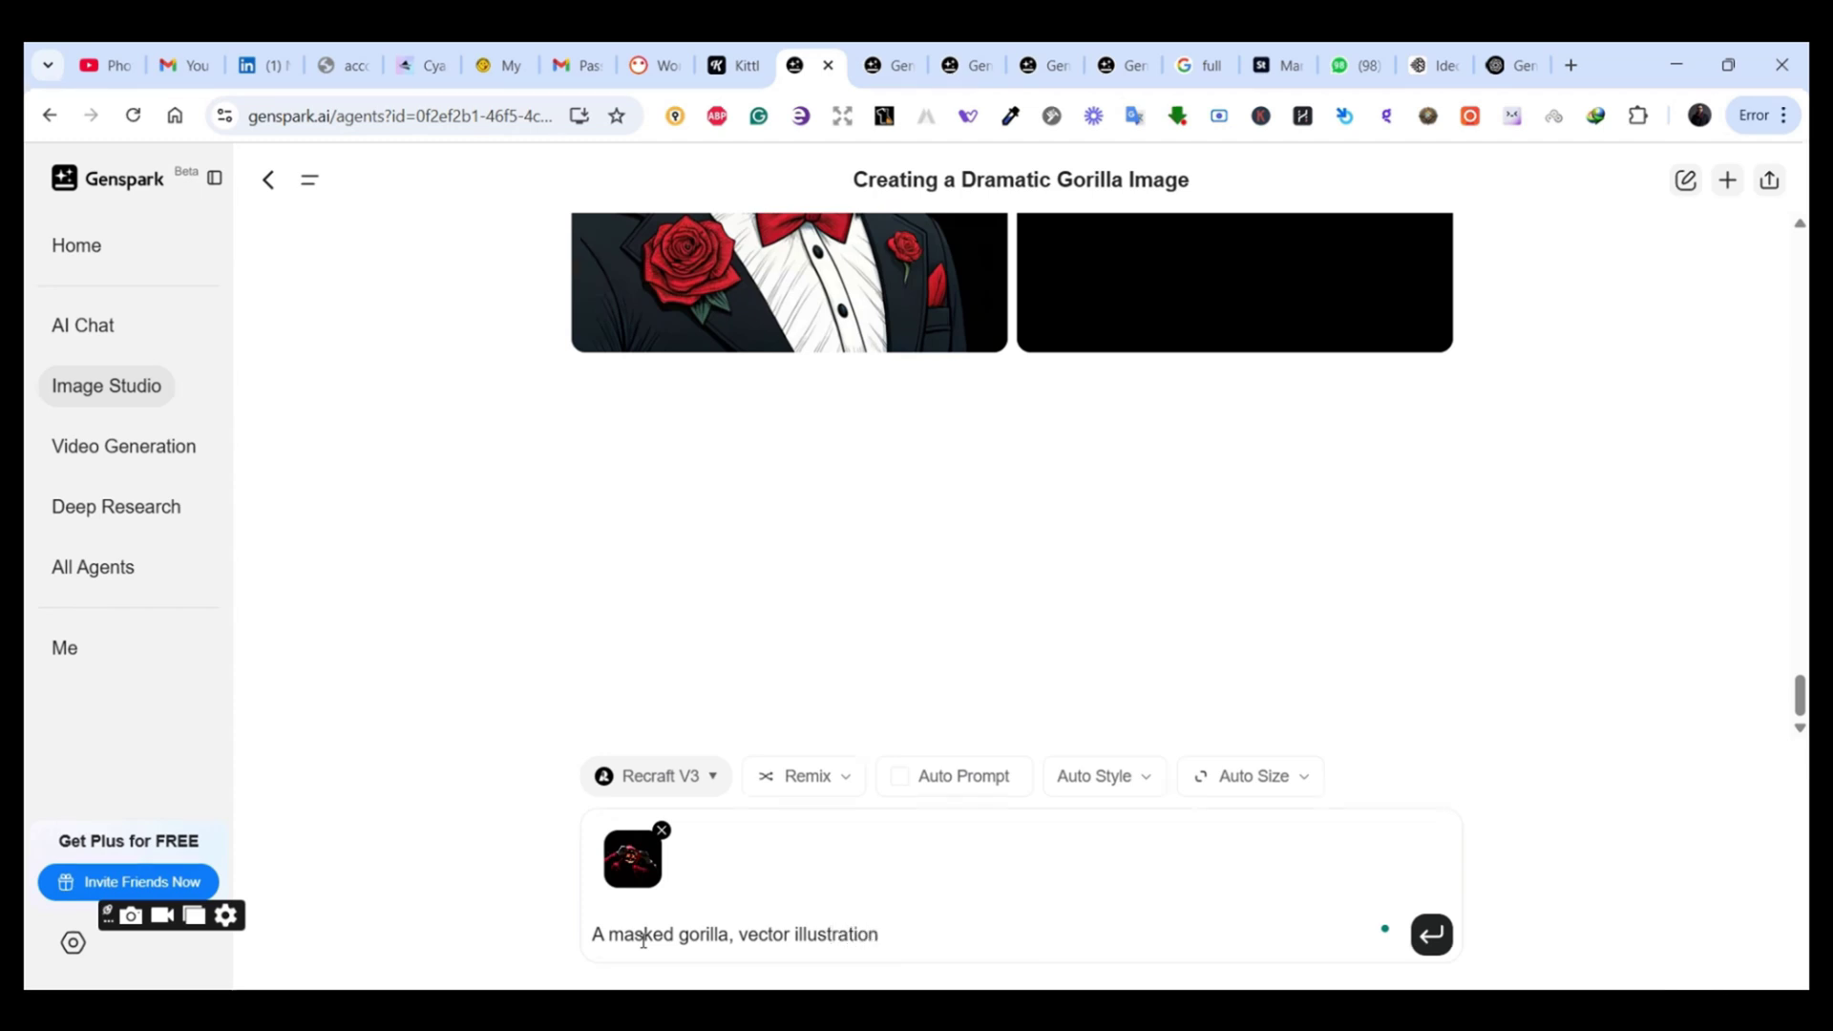
key(Return)
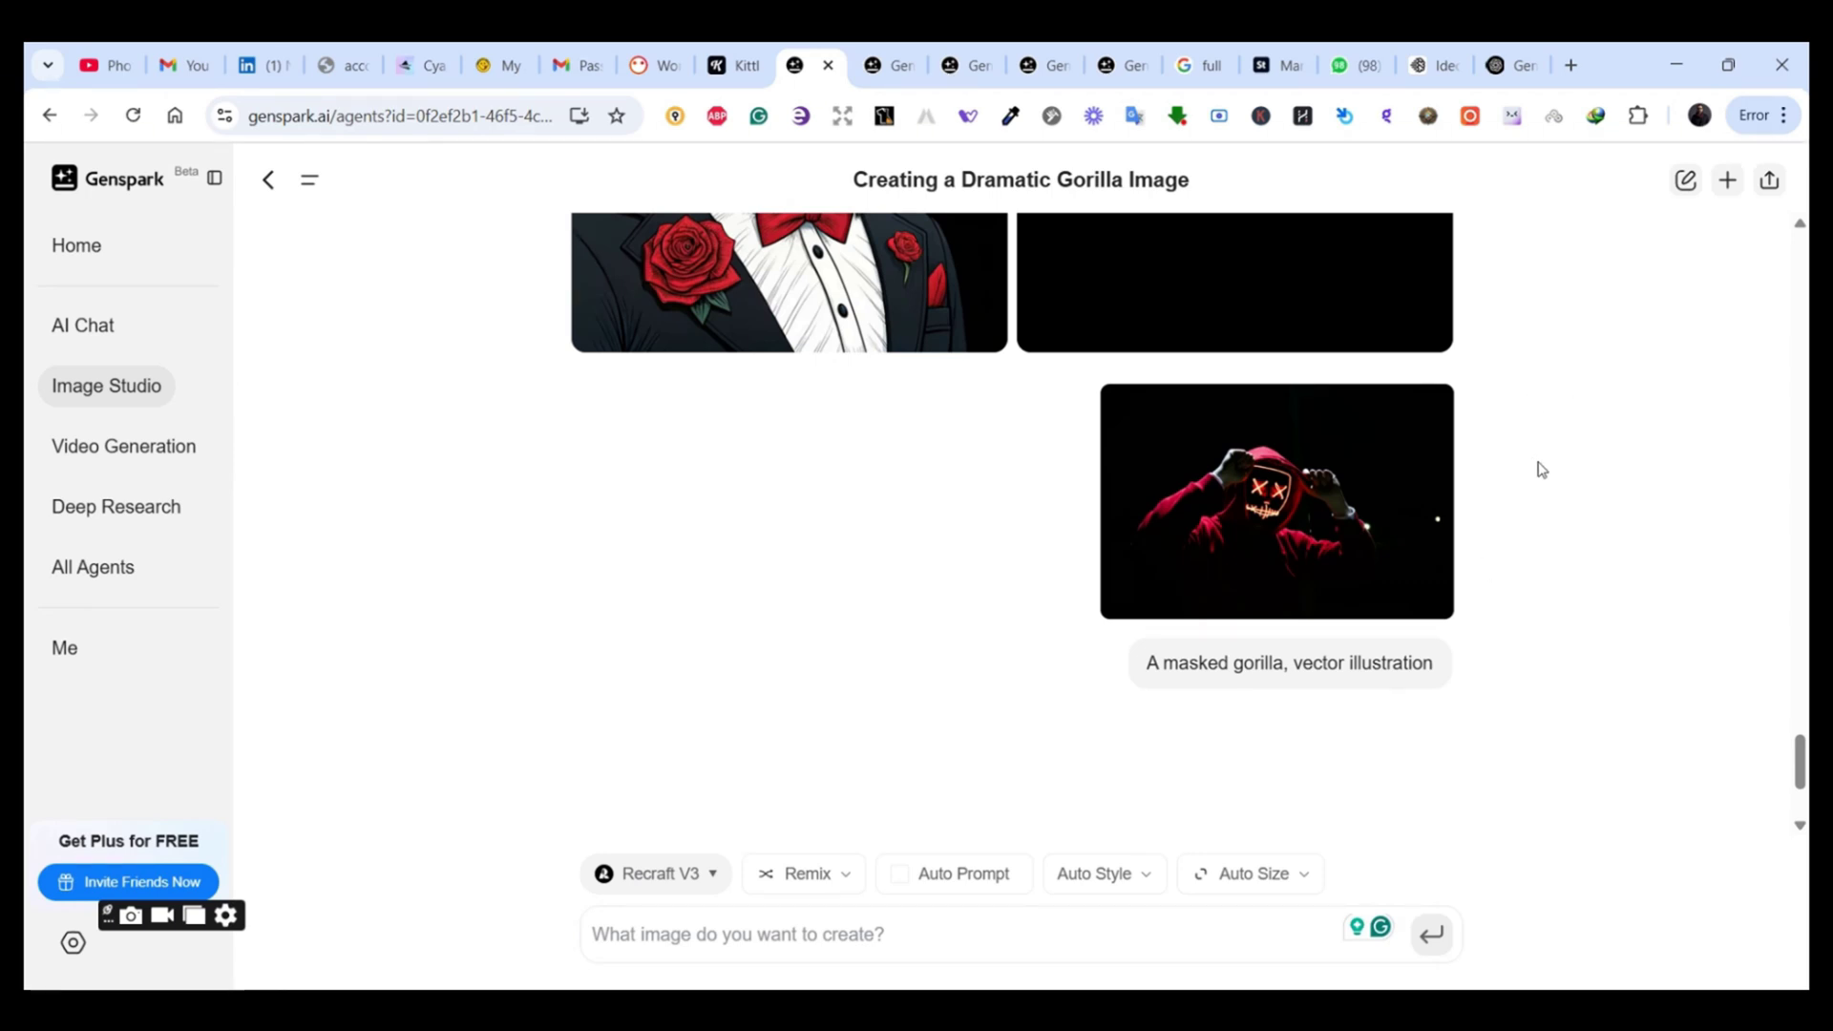
mouse_move(1805, 765)
mouse_down()
mouse_move(1806, 791)
mouse_move(1806, 707)
mouse_move(1803, 754)
mouse_move(1803, 729)
mouse_up()
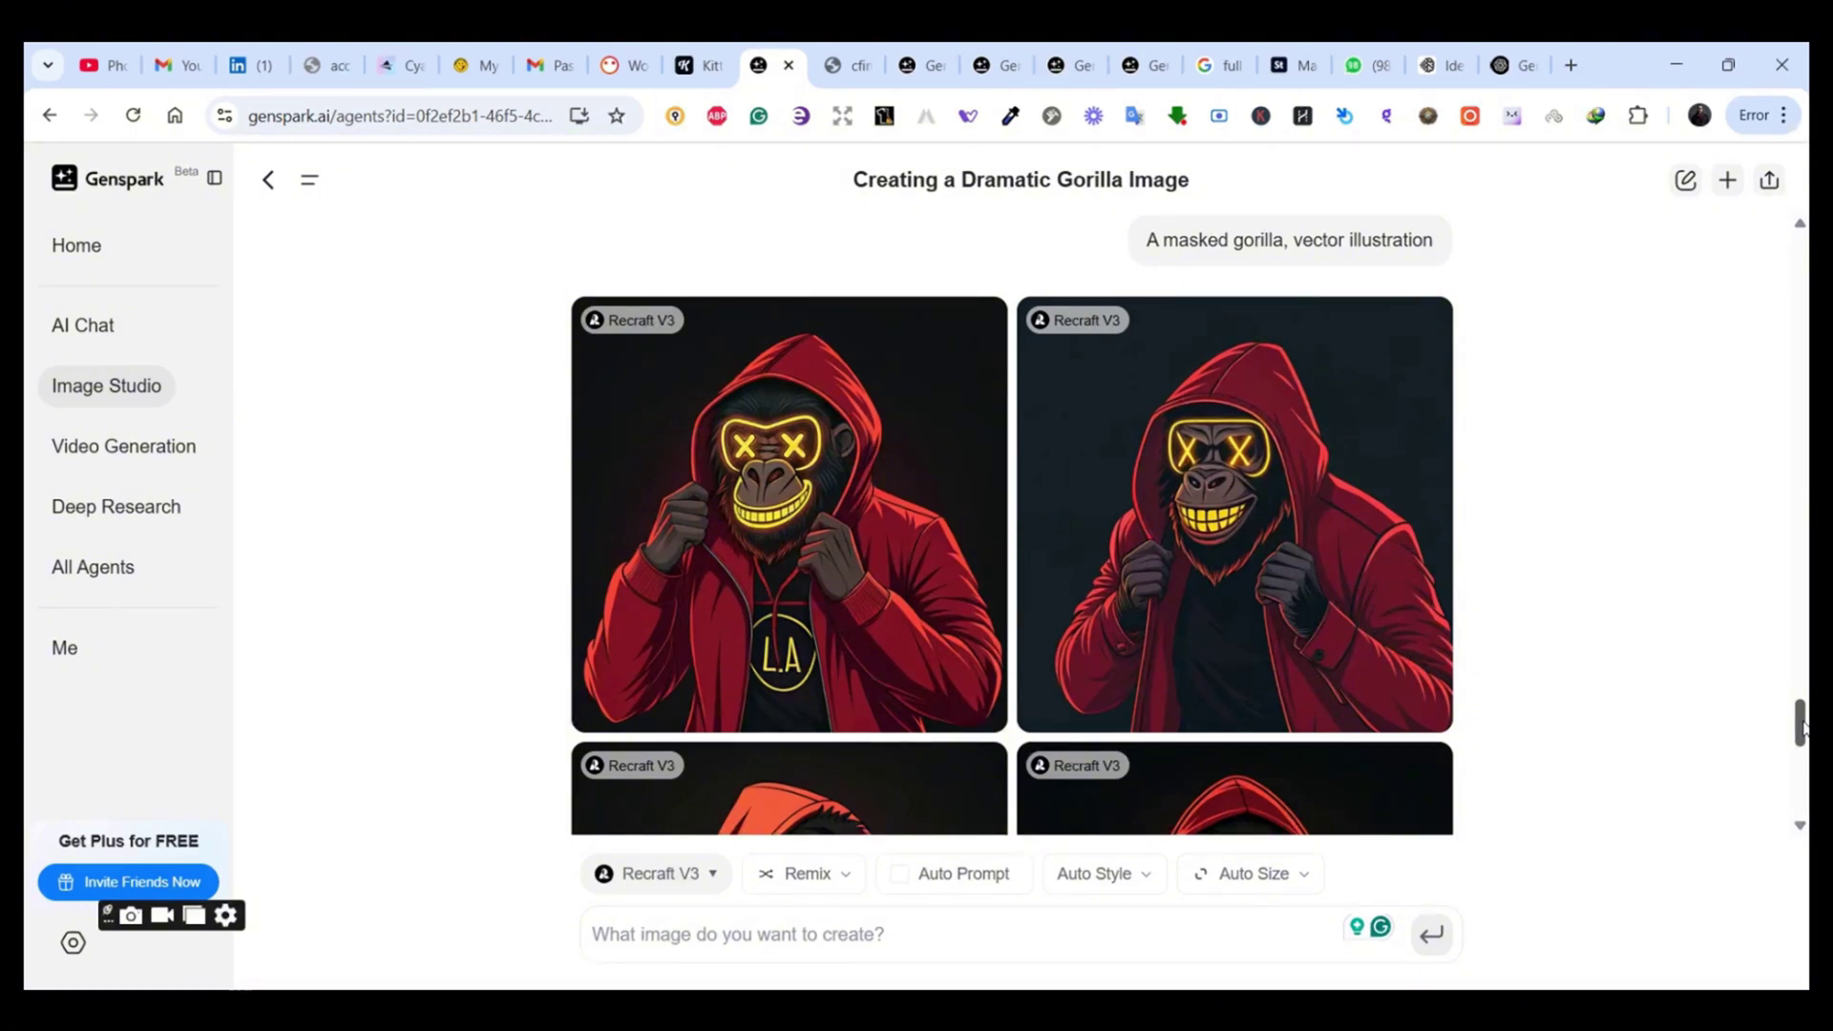
mouse_move(1803, 728)
mouse_down()
mouse_move(1803, 688)
mouse_move(1803, 775)
mouse_move(1805, 753)
mouse_up()
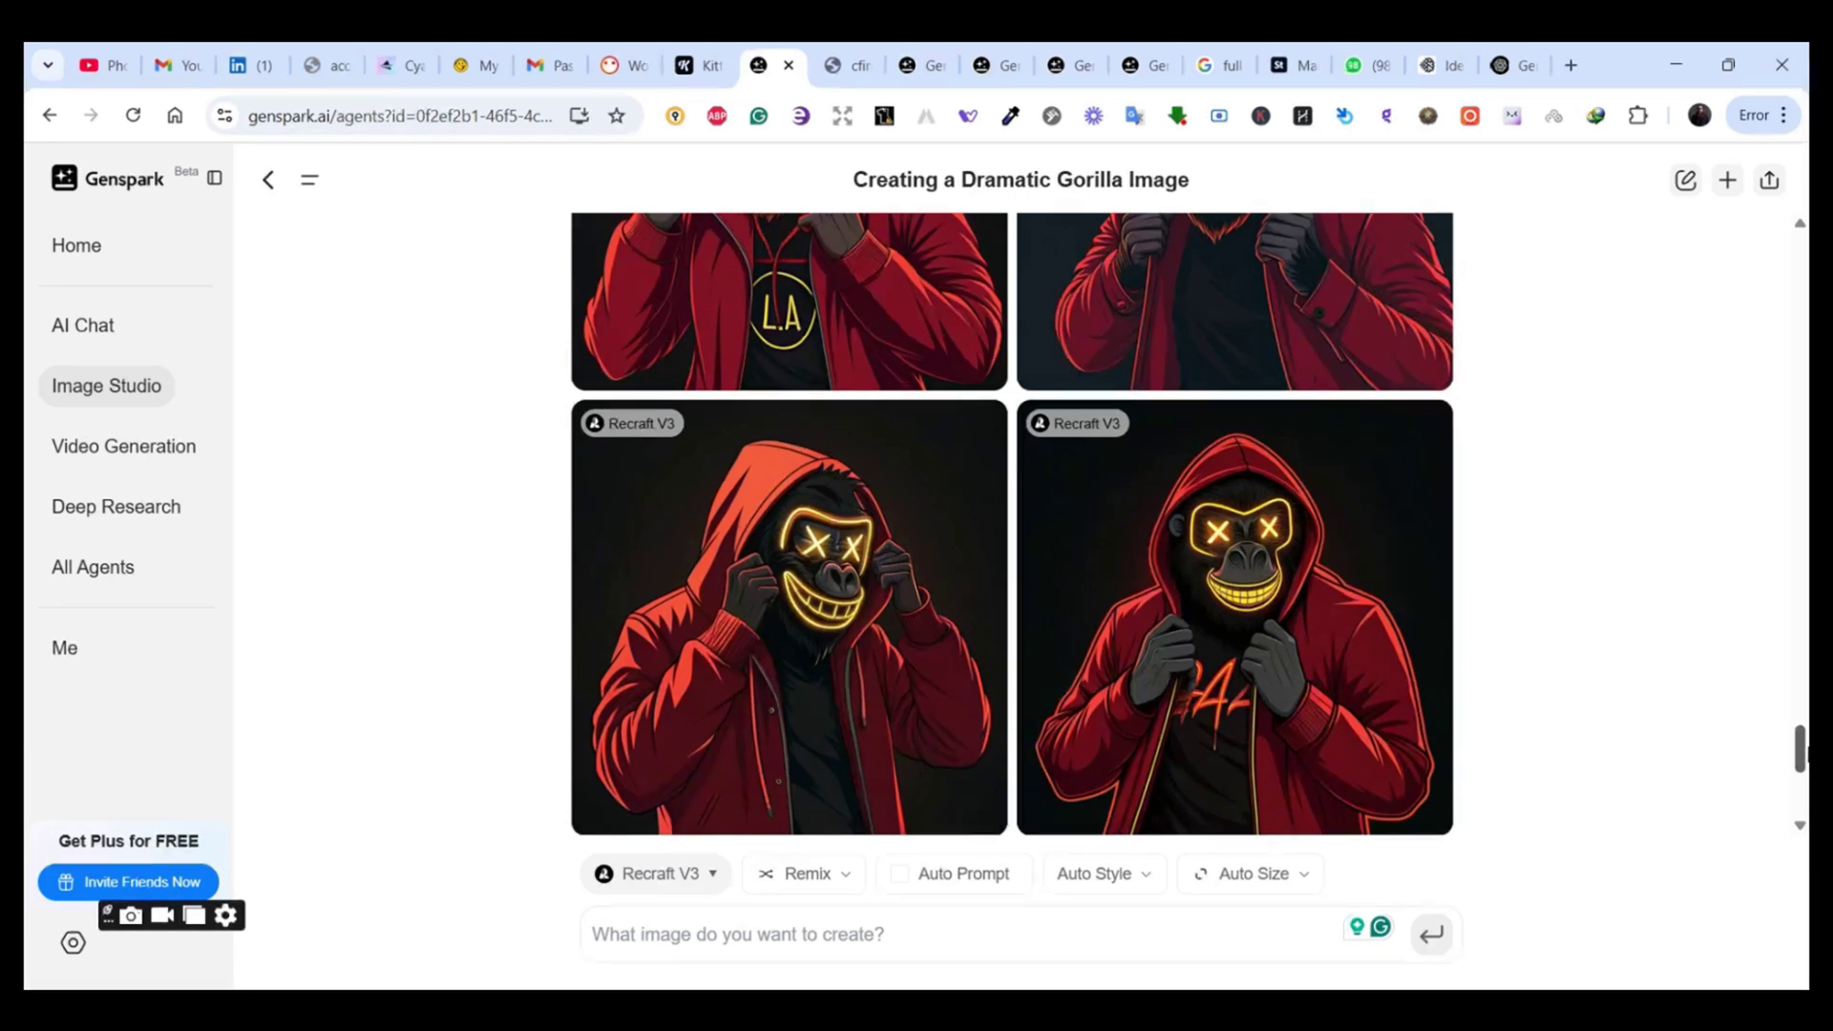